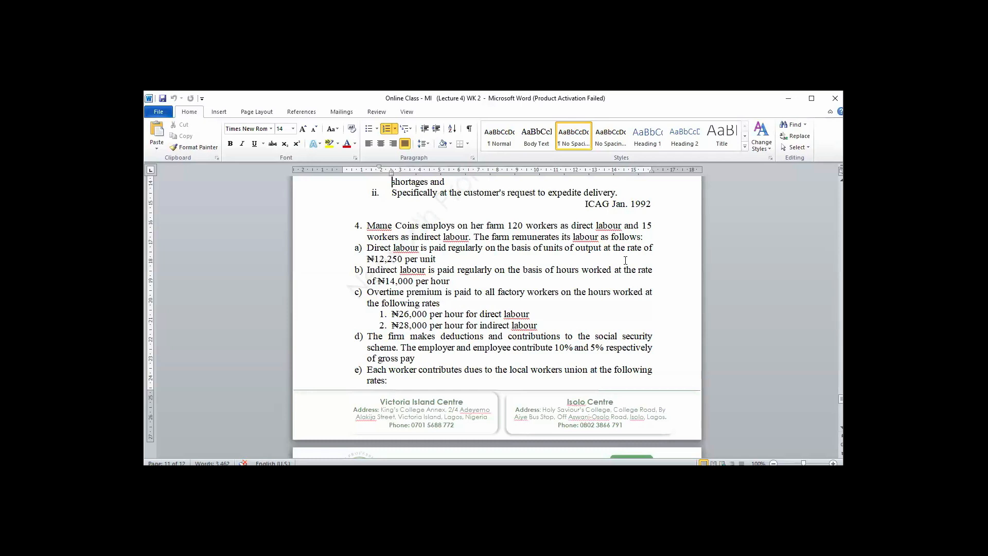
Read through question 4 on direct and indirect farm labour, from the pay rates to the required computations.
key("Down")
scroll(626, 260, "down", 5)
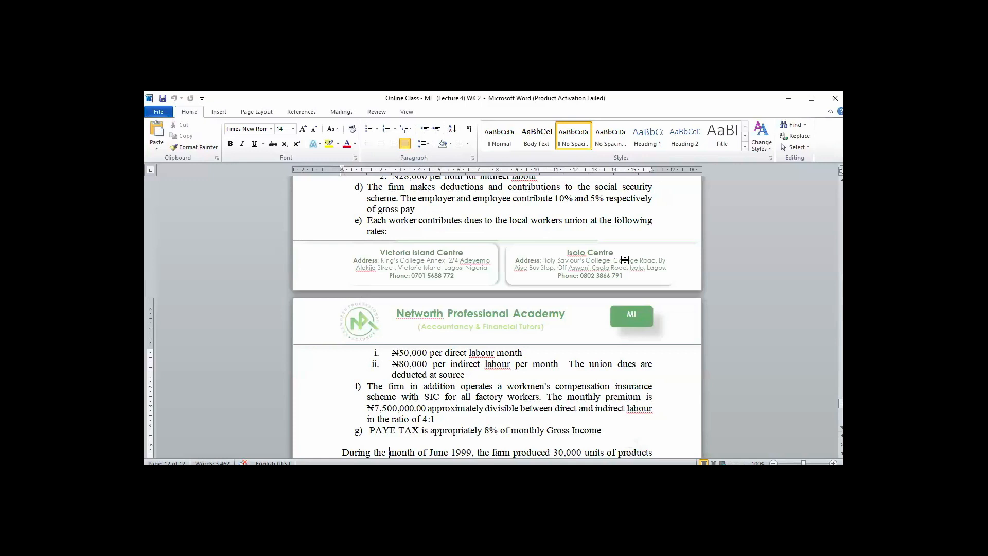
scroll(625, 260, "down", 1)
scroll(625, 265, "down", 1)
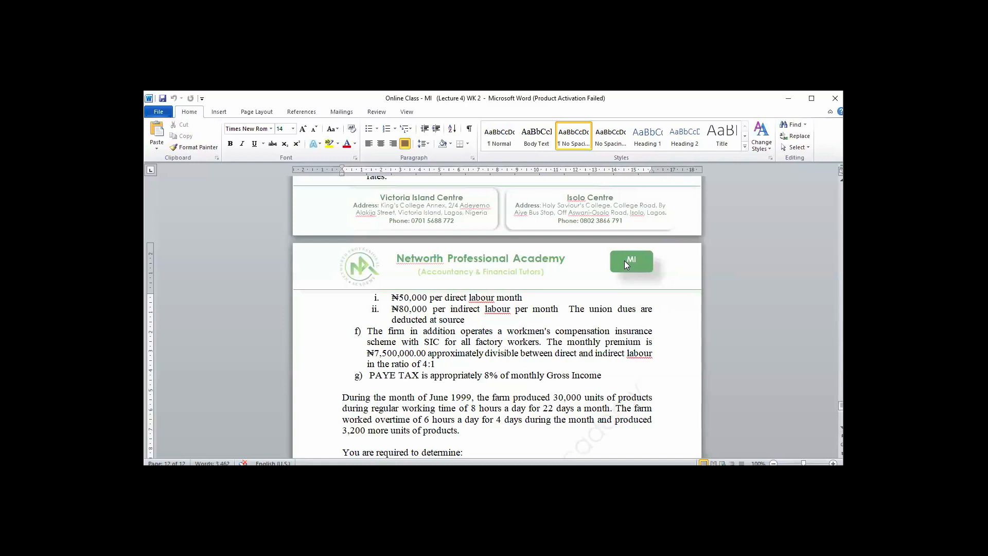
scroll(625, 260, "down", 2)
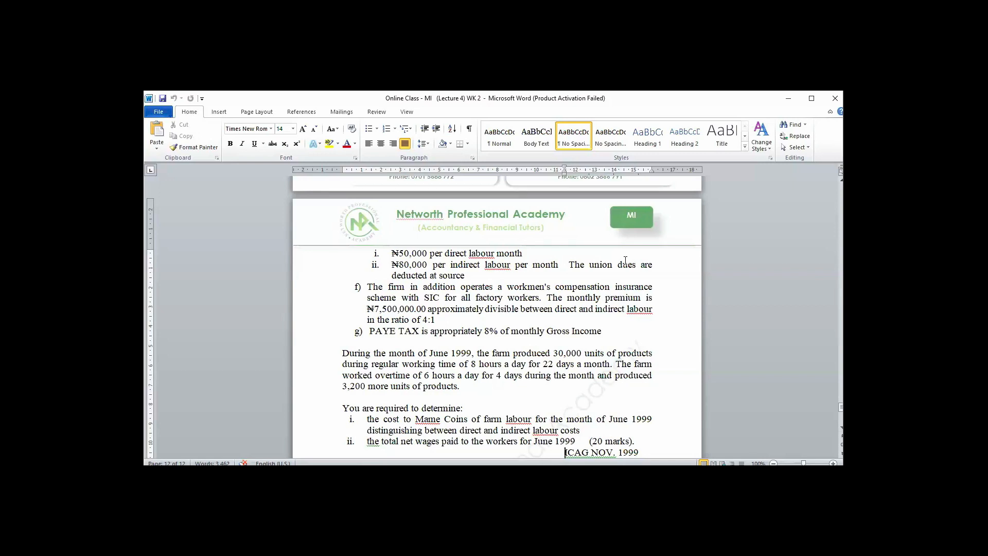
key("Up")
key("Up")
key("Up")
key("Up")
key("Up")
key("Up")
key("Up")
key("Up")
key("Up")
key("Up")
key("Up")
key("Up")
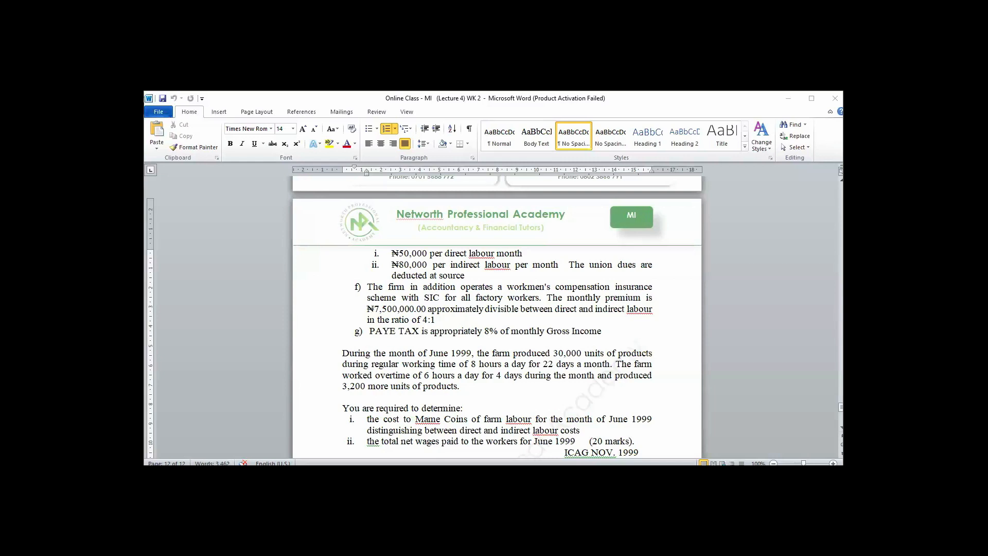
Switch to the blank Excel workbook and enter the farm owner's name as the title in cell A1.
key("alt+Tab")
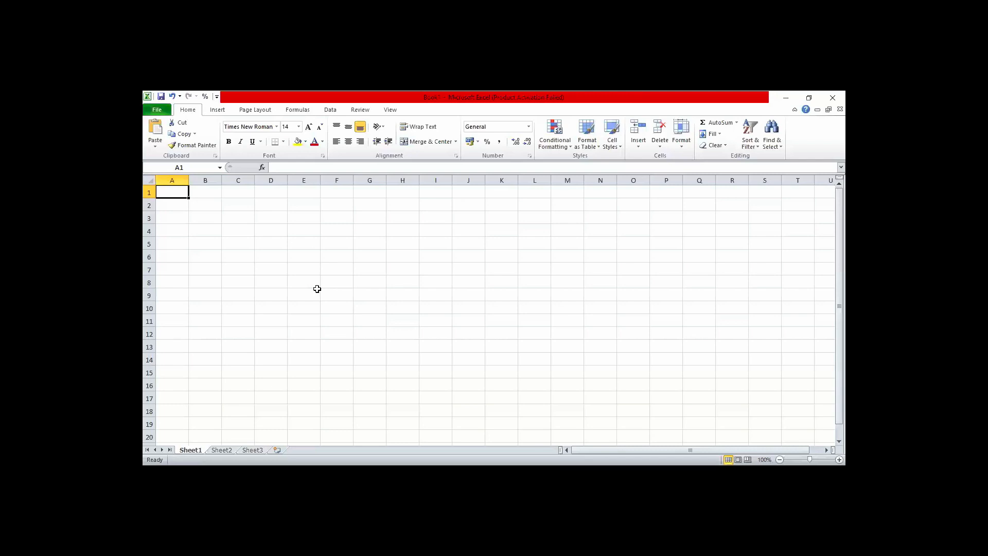
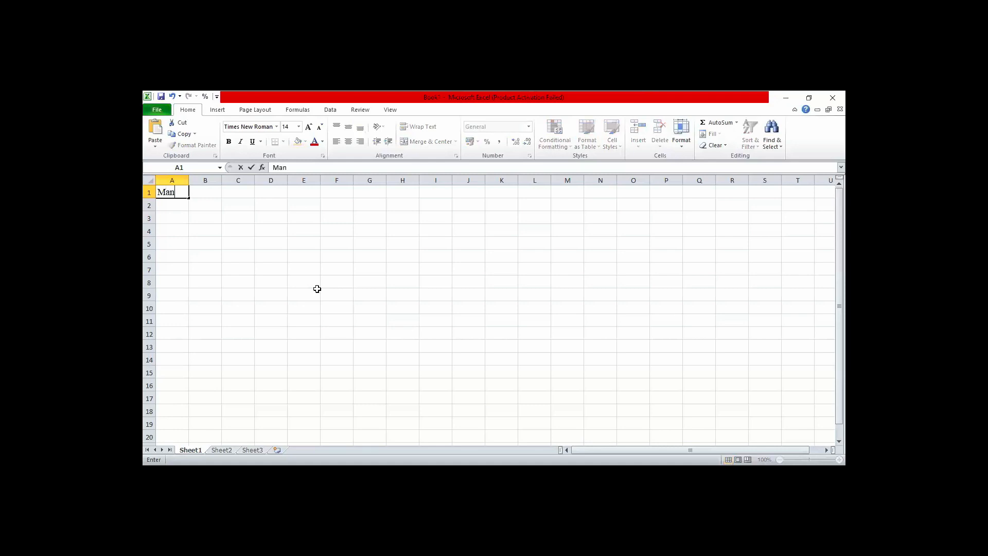
left_click(266, 283)
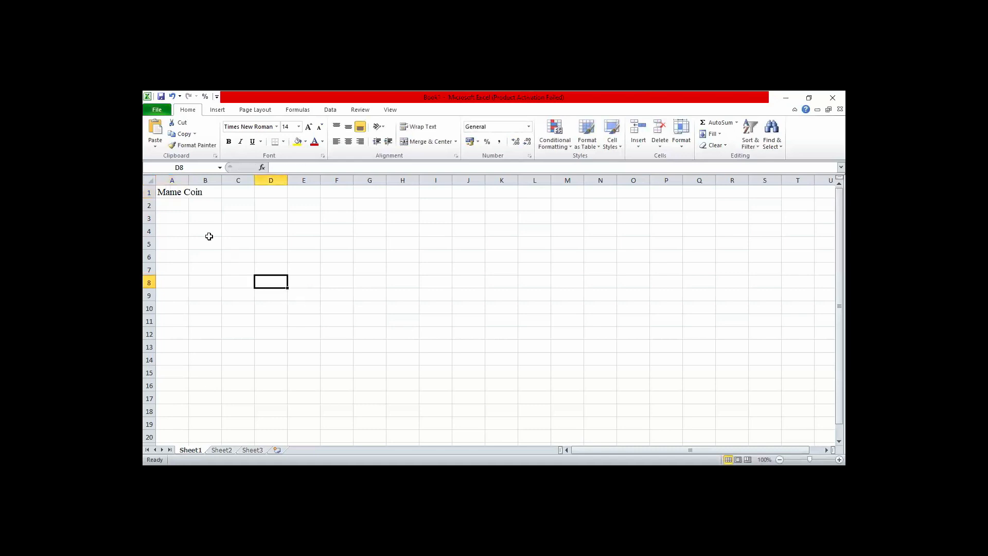
Enter the subtitle "Computation of Labour Cost" in cell A2.
left_click(174, 191)
left_click(174, 204)
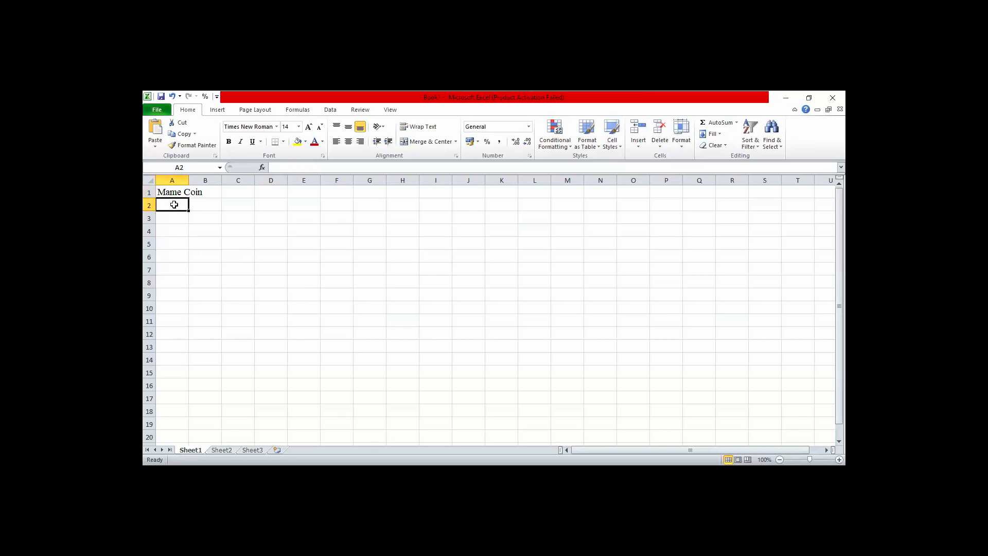
type("Comp")
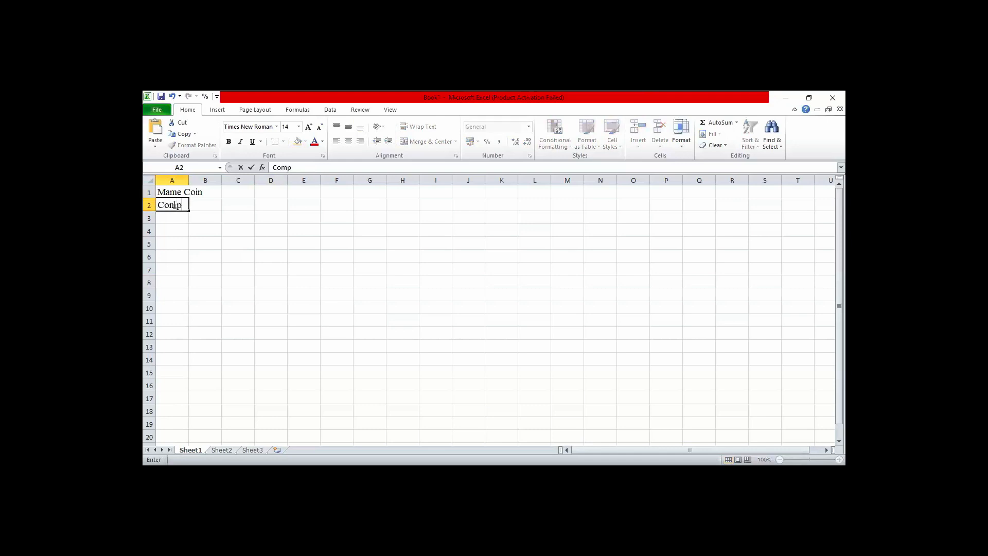
type("utation of Labo")
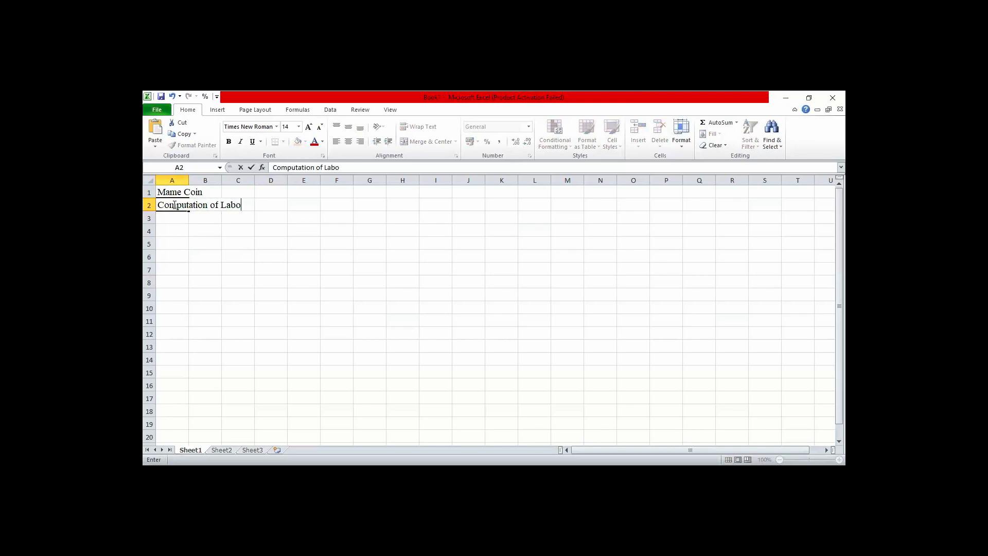
type("ur Cost")
Make the two title lines in A1:A2 bold and autofit column A to their width.
left_click(185, 180)
double_click(189, 180)
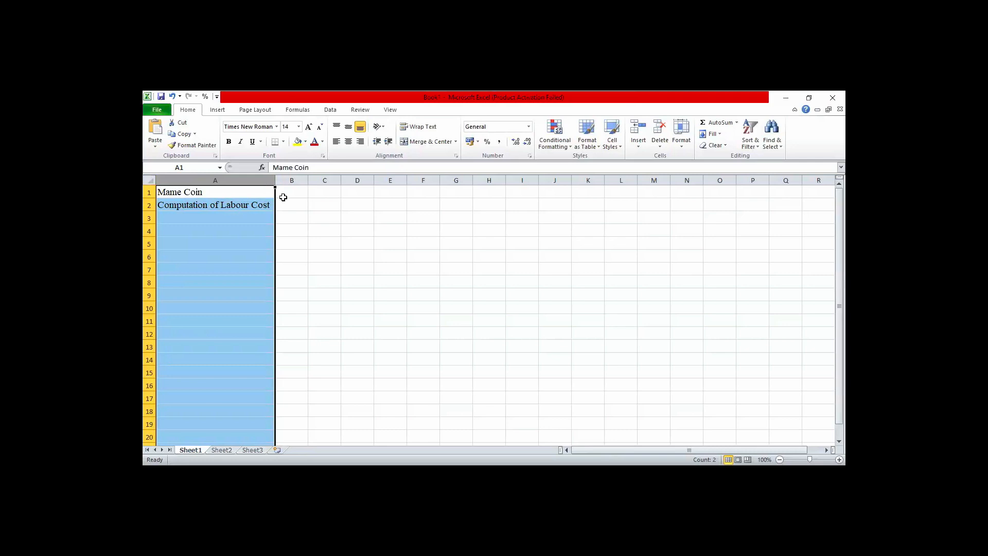
left_click(223, 193)
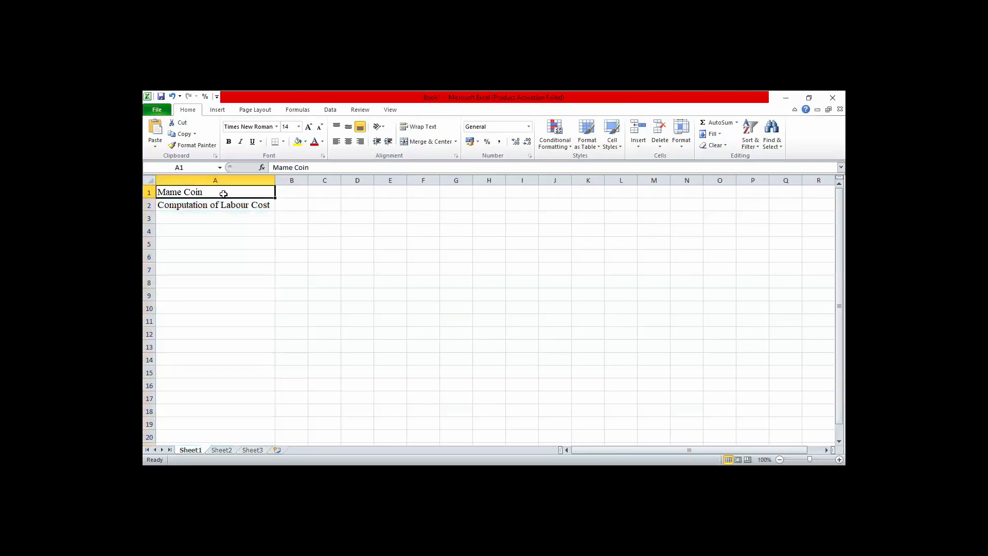
key("shift+Down")
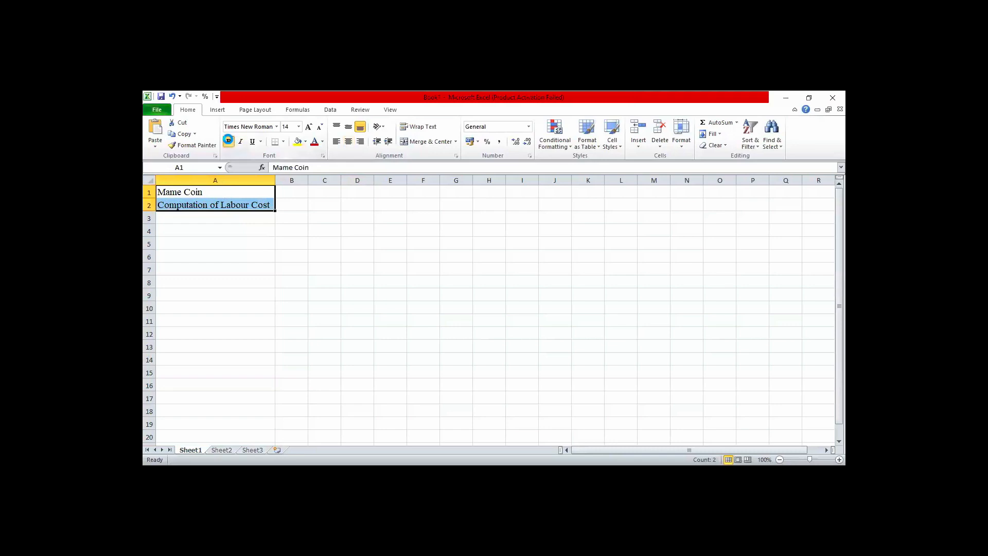
left_click(229, 141)
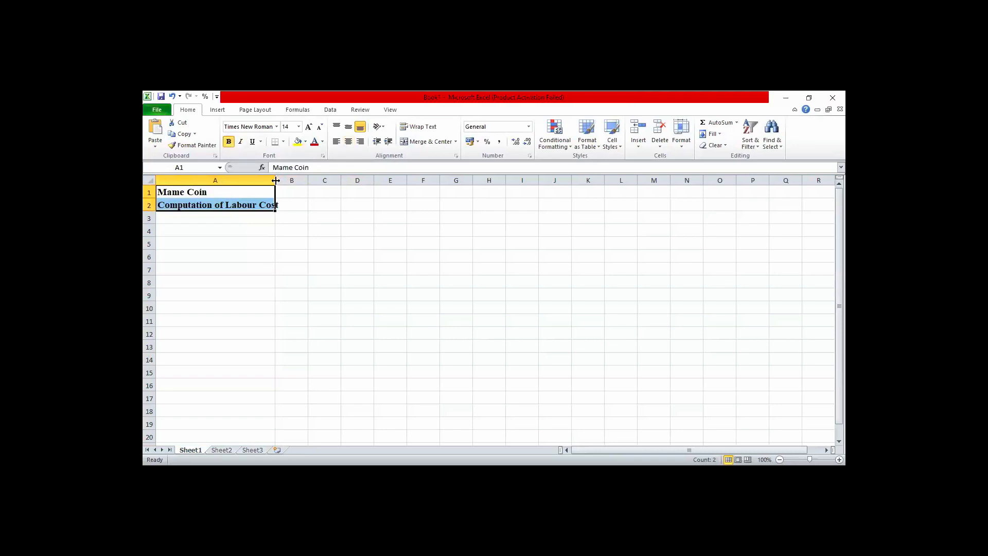
double_click(275, 180)
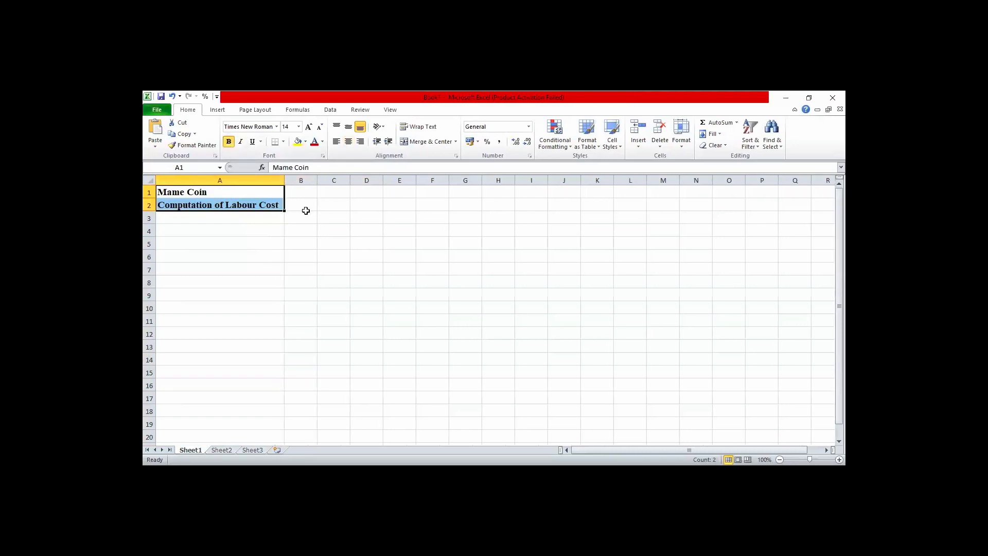
Enter the column heading "Direct Labour Coct" in cell B3.
left_click(303, 218)
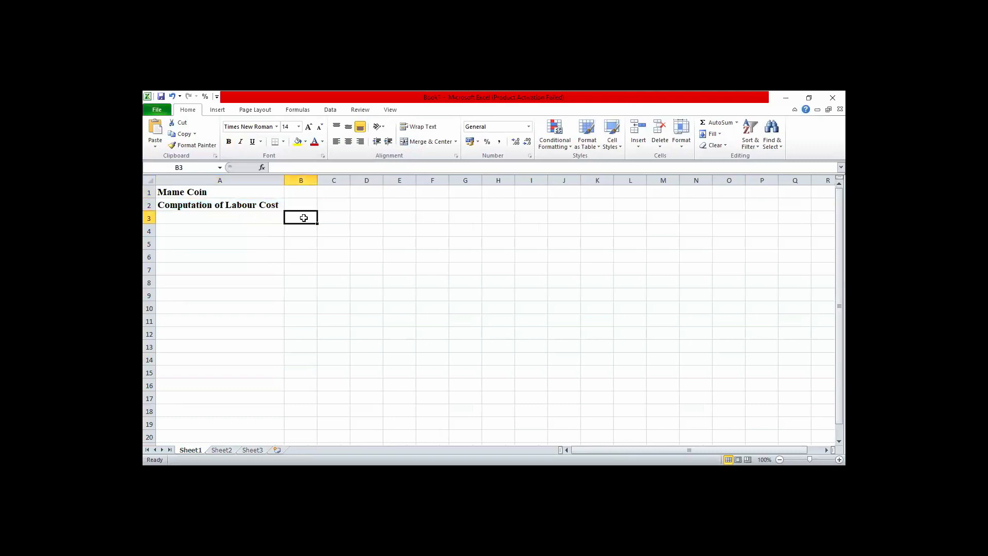
type("Dire")
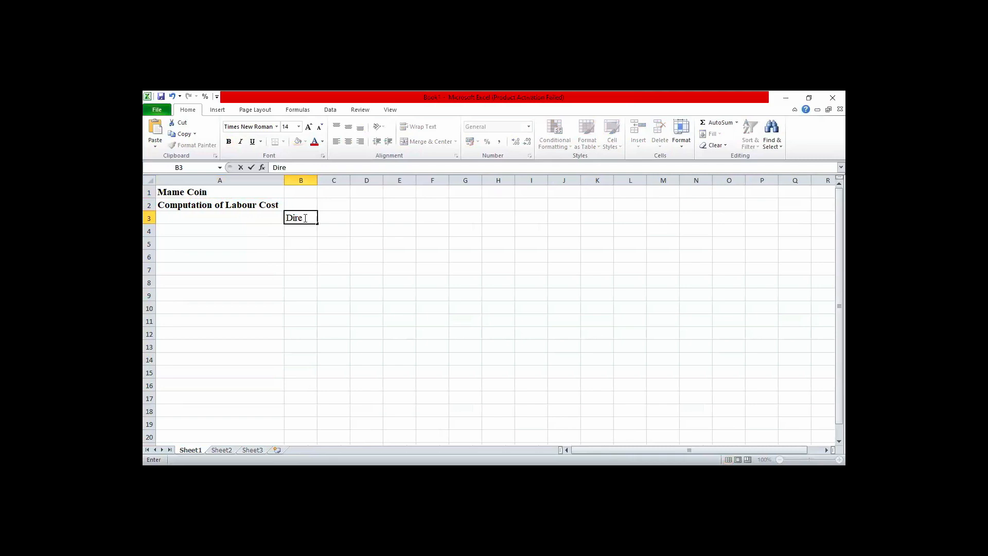
type("ct Labour Coct")
left_click(340, 245)
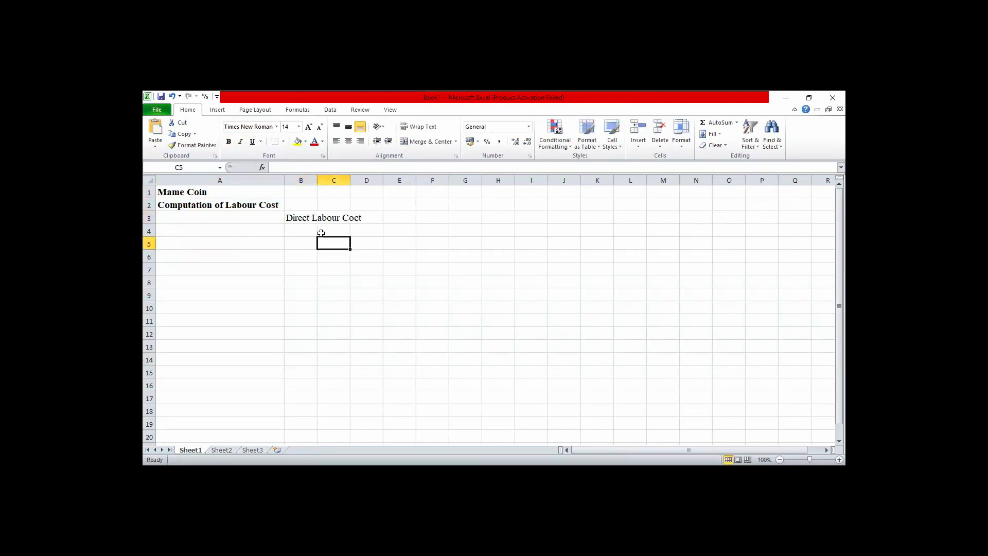
Enter the column heading "Indirect Labour Cost" in cell C3.
left_click(307, 218)
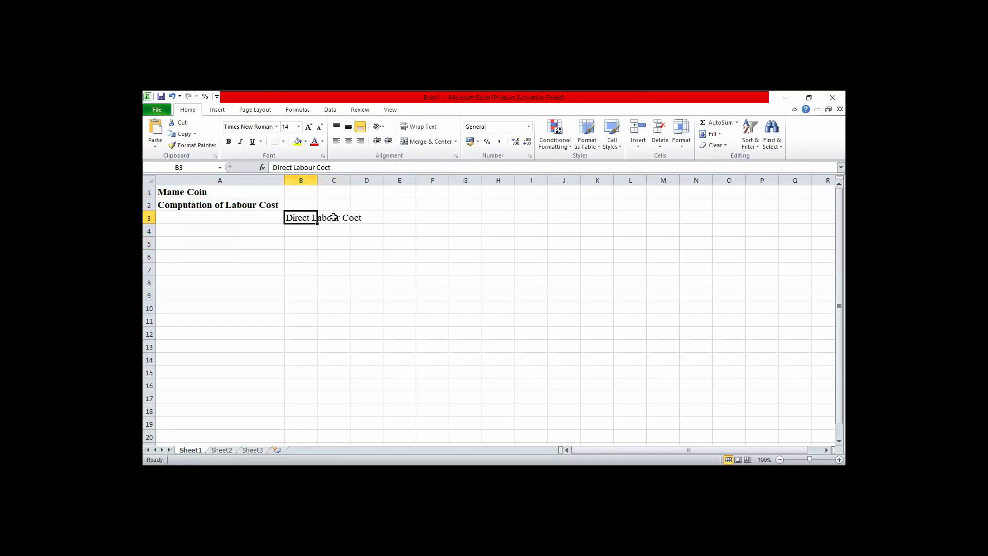
left_click(334, 217)
type("In")
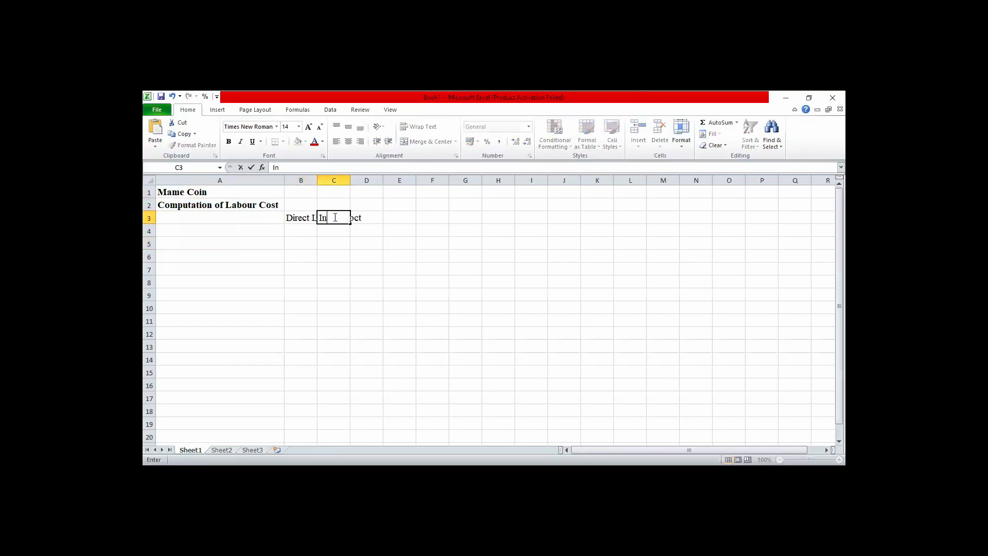
type("direct Labour Cost")
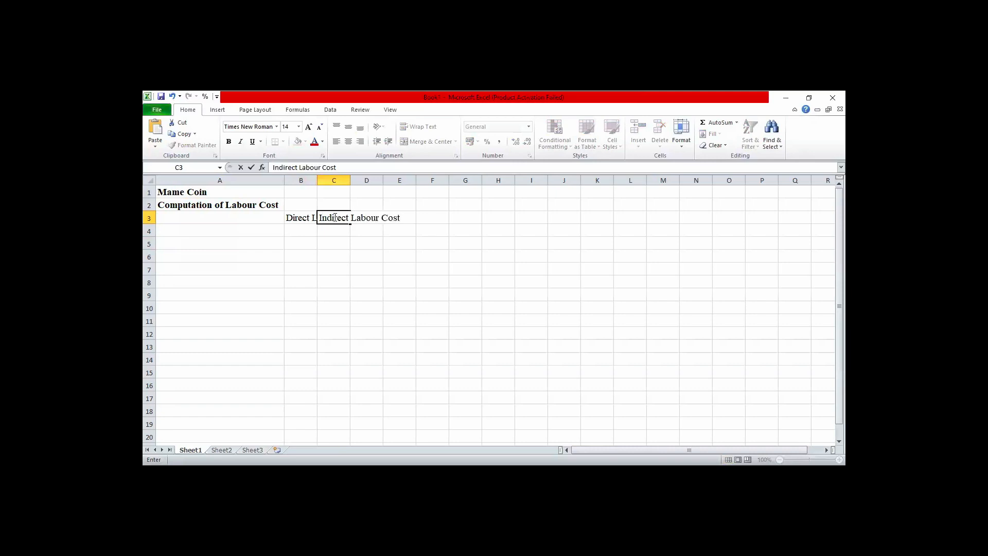
left_click(346, 307)
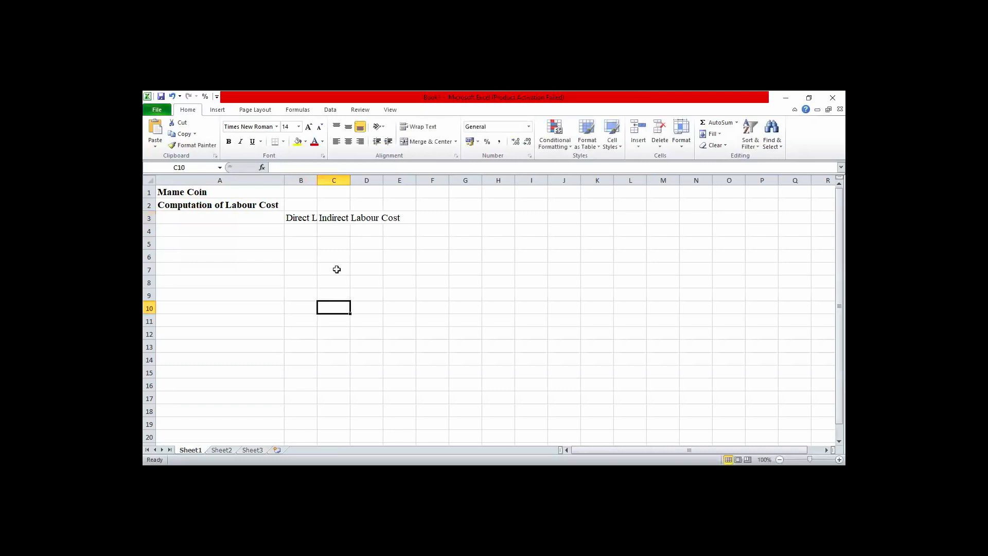
Wrap the text of headings B3 and C3, and adjust the widths of columns B and C and the height of row 3 to fit.
left_click(309, 219)
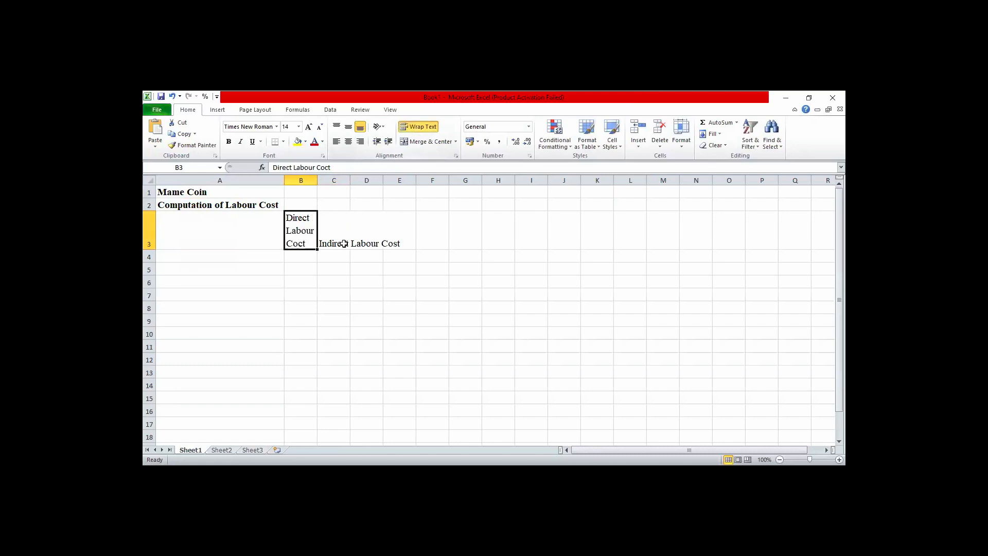
left_click(335, 240)
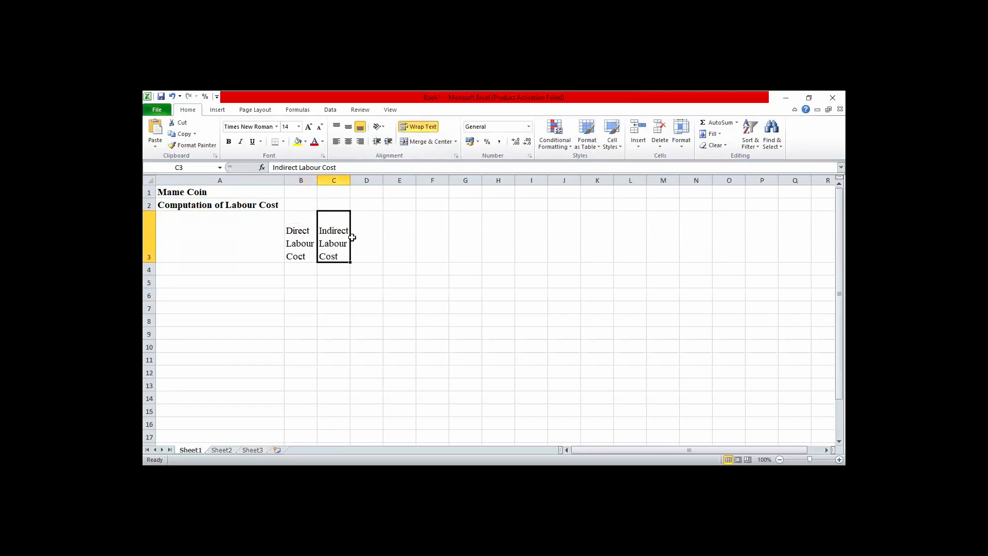
mouse_move(351, 180)
left_mouse_down()
mouse_move(375, 182)
mouse_move(318, 180)
mouse_move(335, 180)
left_mouse_up()
left_click(303, 229)
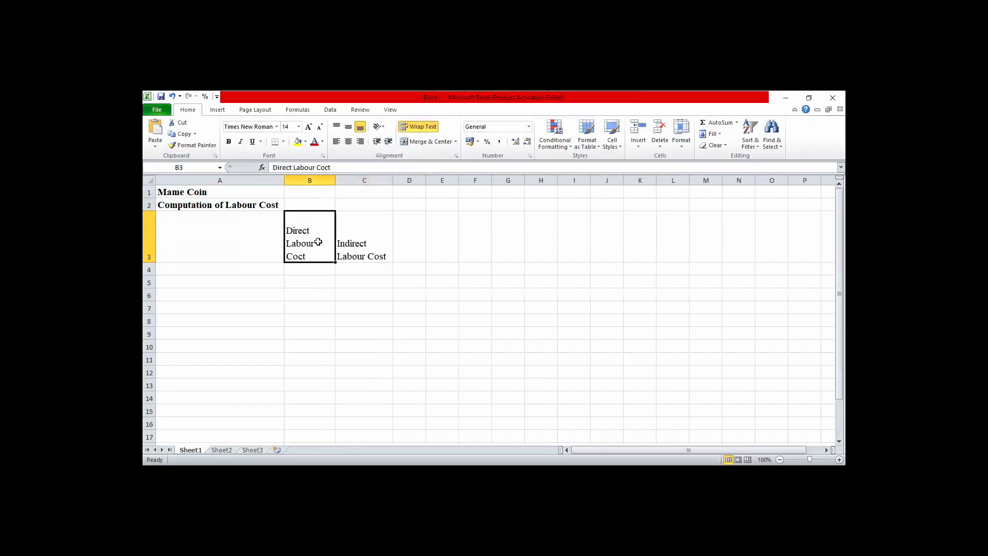
double_click(154, 260)
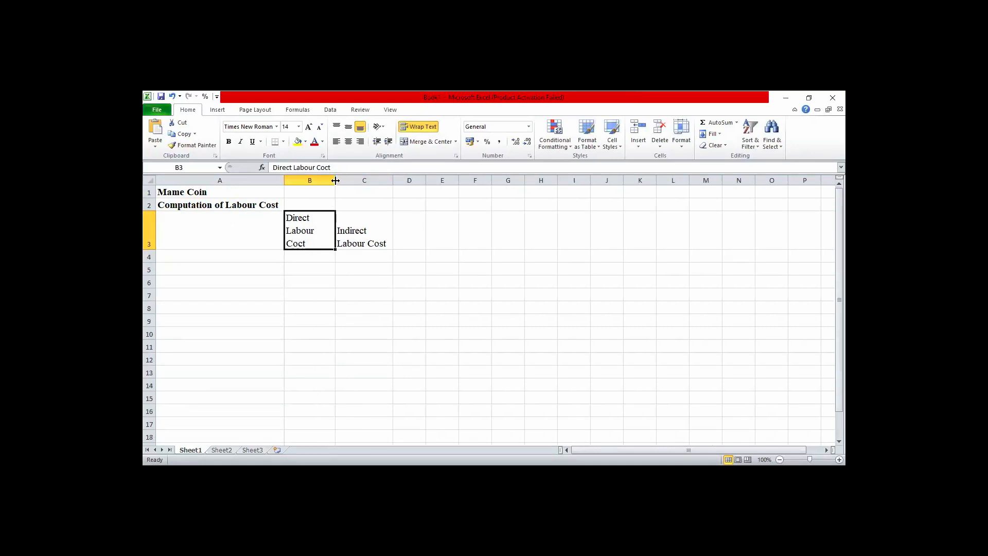
left_click_drag(339, 181, 346, 181)
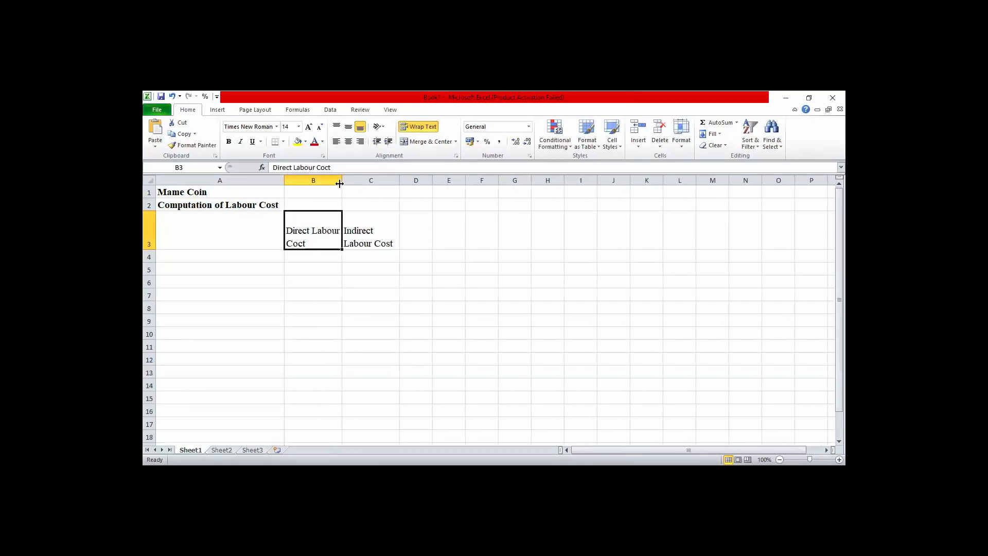
Centre the headings in B3:C3 horizontally and make them bold.
key("shift+Right")
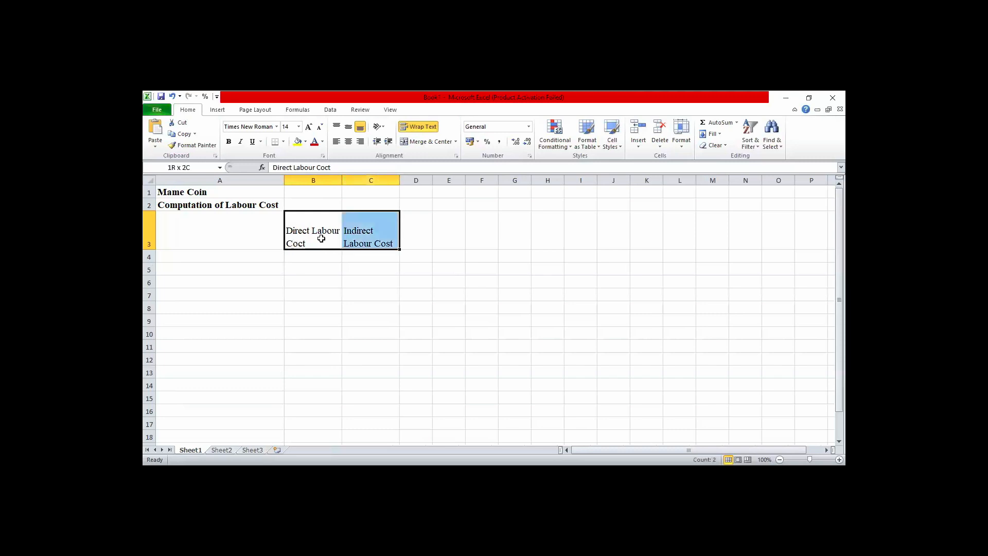
left_click(348, 148)
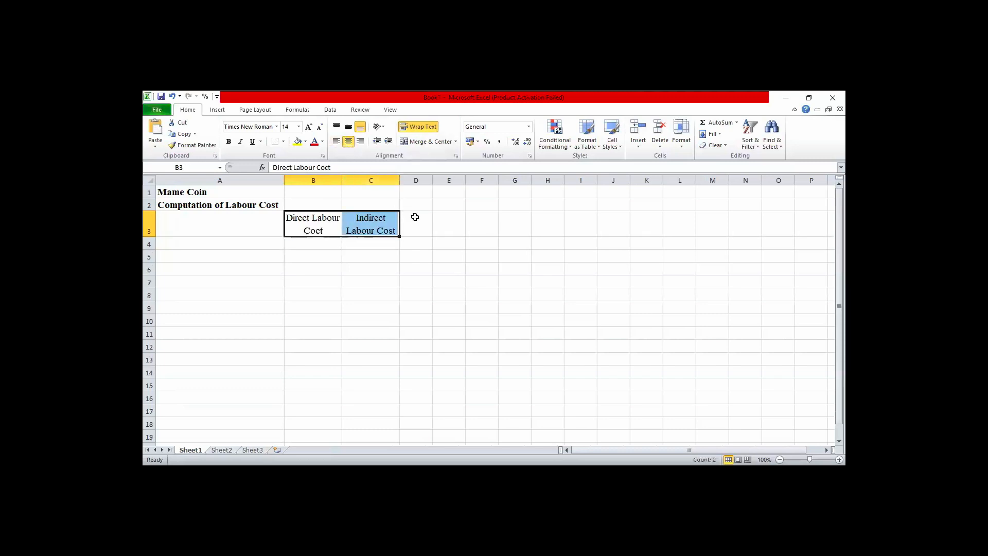
left_click(229, 146)
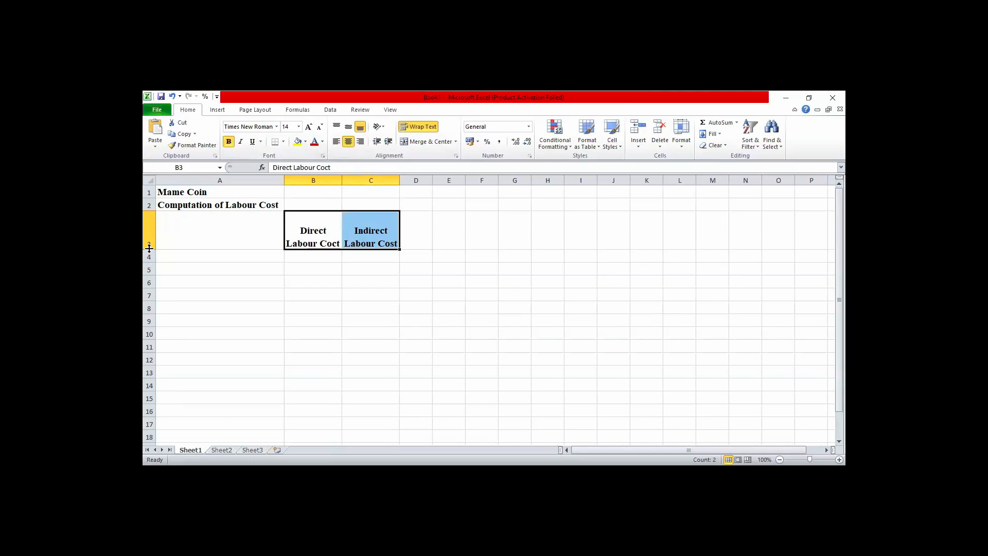
left_click(236, 296)
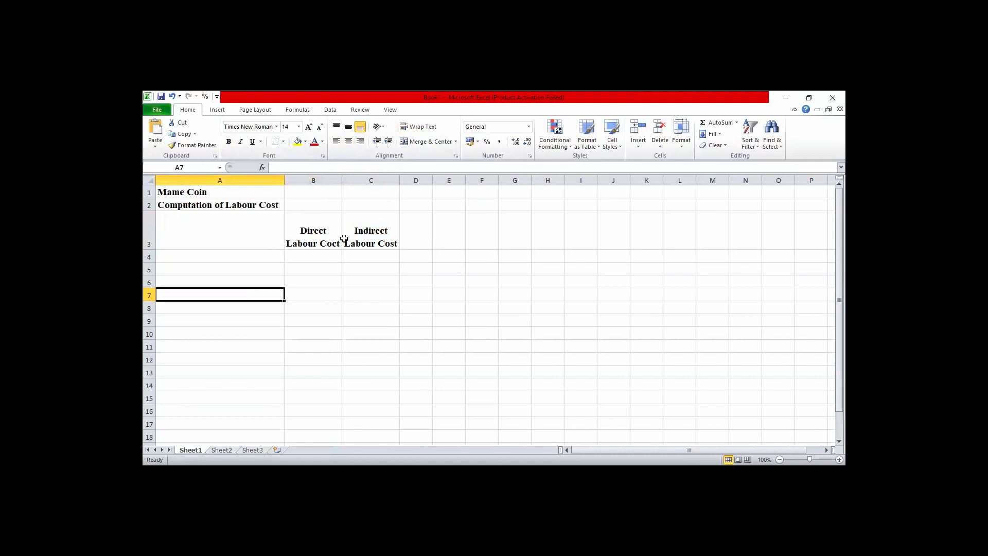
Enter a bold "Total" heading in cell D3 and widen column D slightly.
left_click(421, 238)
type("T")
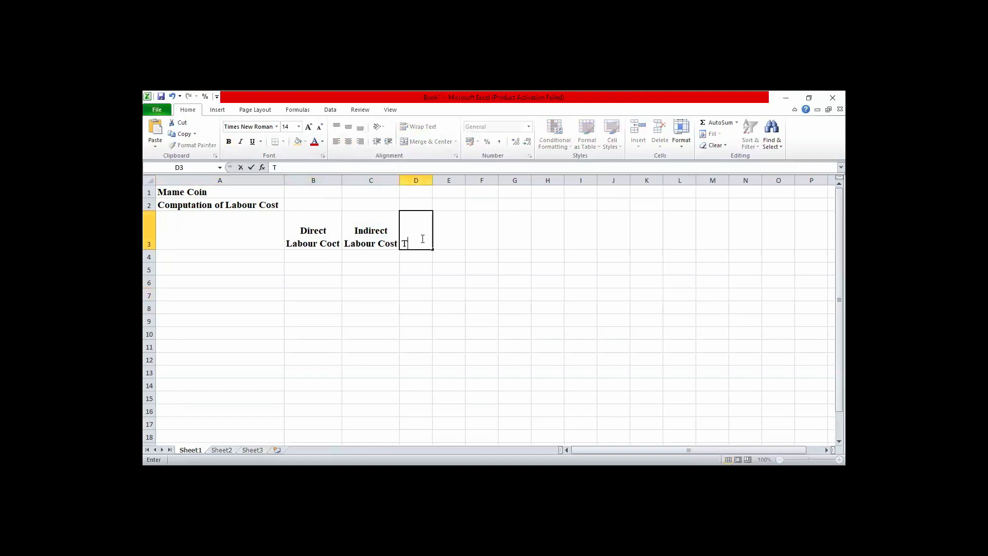
type("otal")
left_click(434, 332)
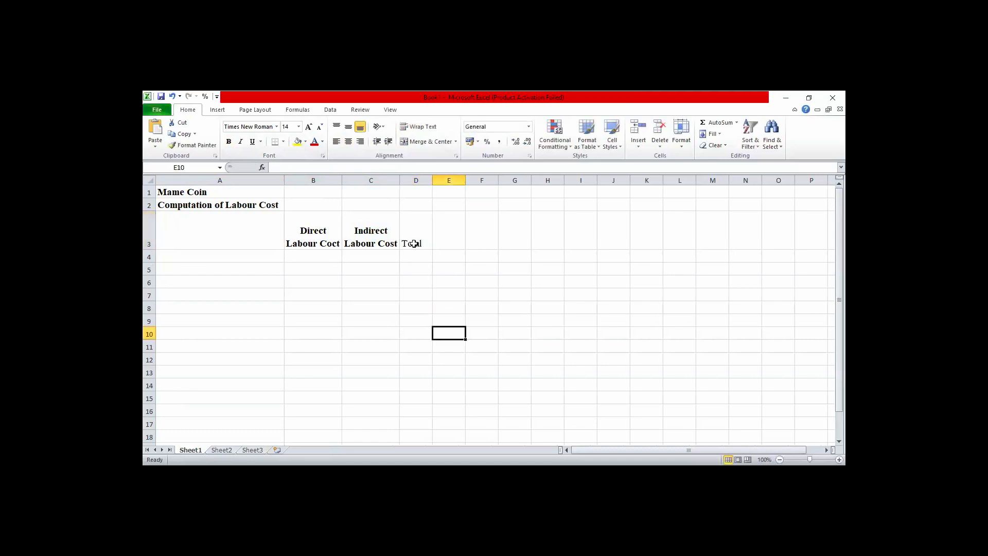
left_click(414, 244)
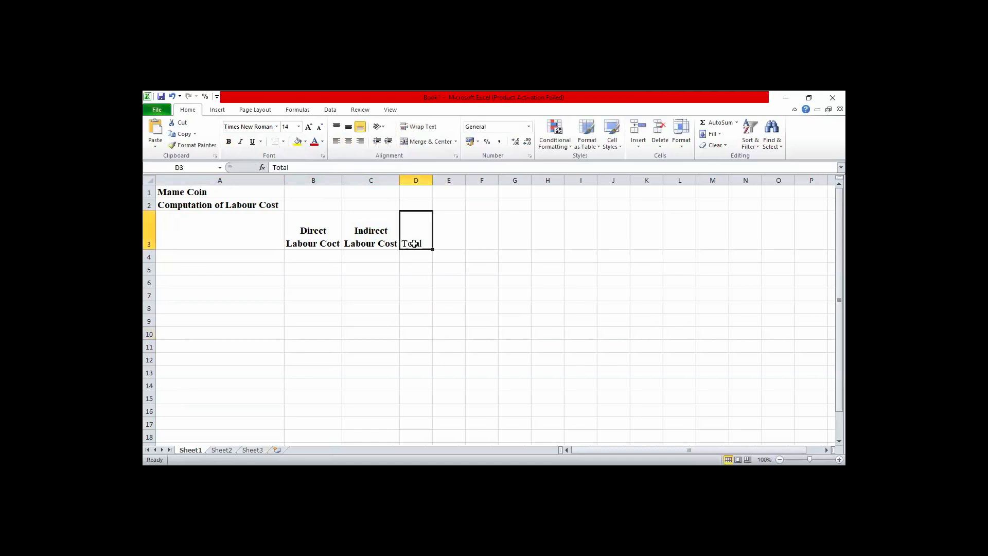
left_click(229, 142)
left_click_drag(434, 181, 445, 181)
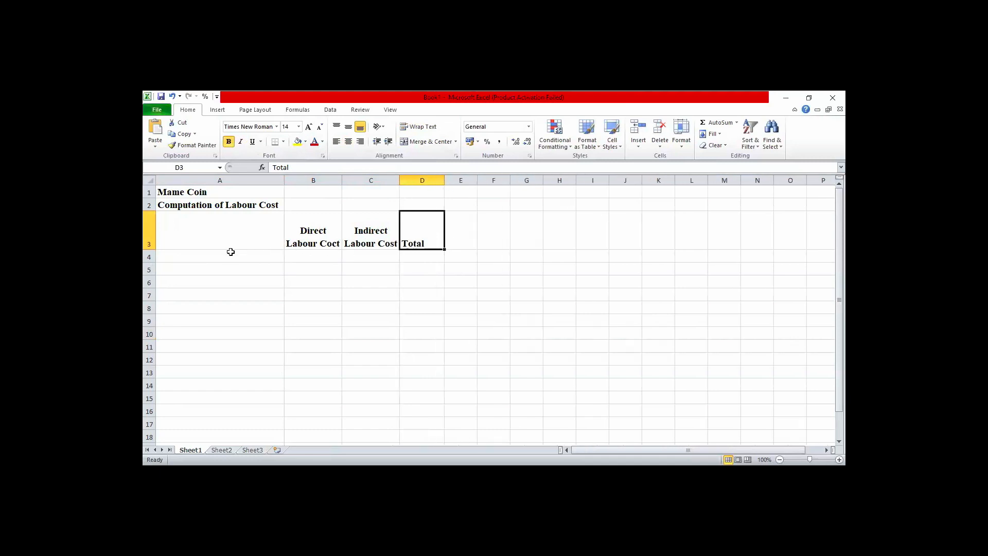
Correct the misspelled heading in cell B3 so it reads "Direct Labour Cost".
left_click(333, 242)
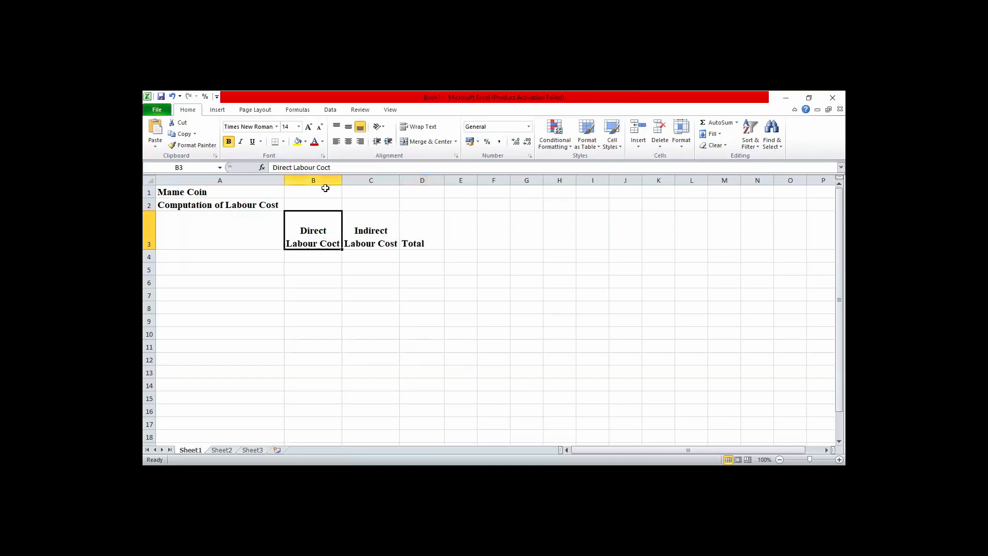
left_click(329, 167)
left_click(329, 167)
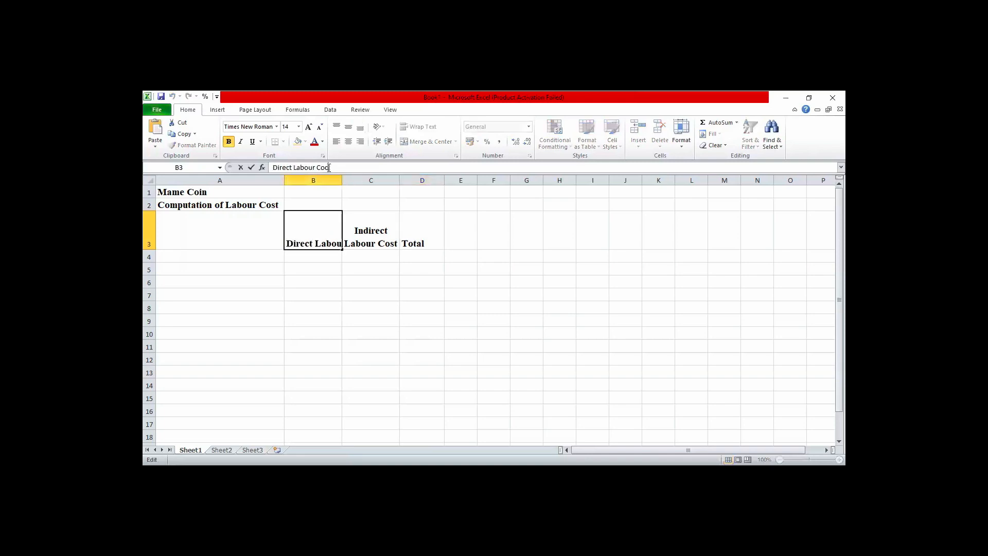
key("BackSpace")
type("st")
left_click(331, 291)
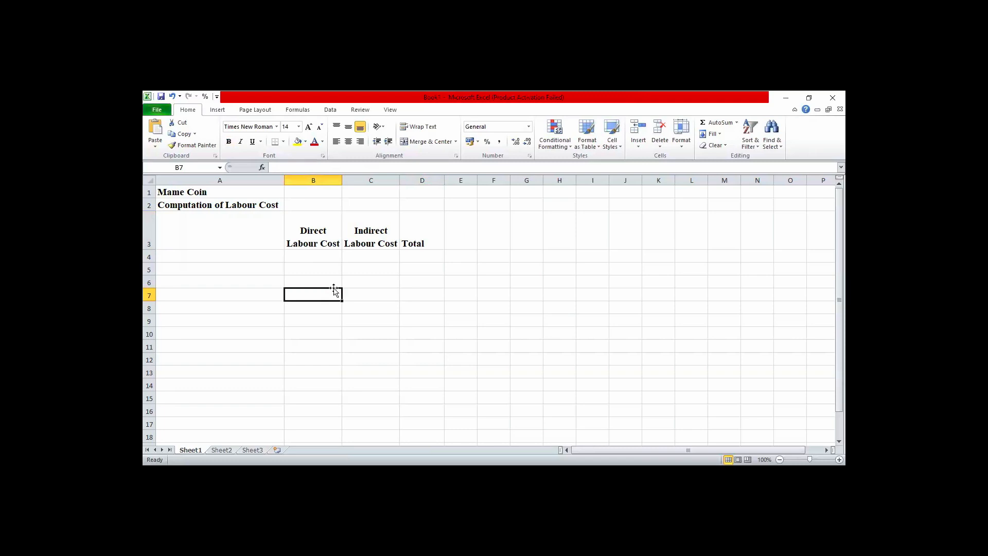
Centre the three column headings in B3:D3 horizontally.
left_click(323, 242)
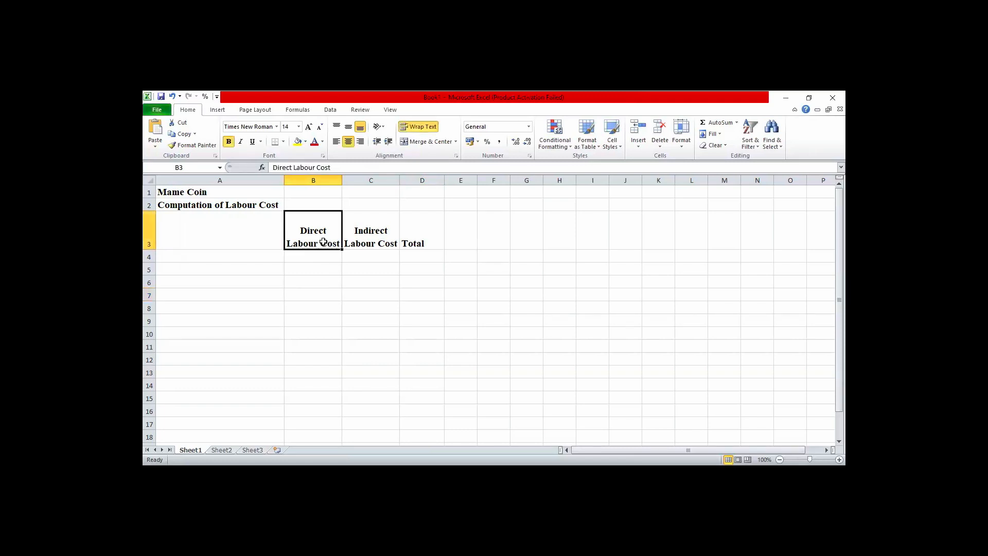
left_click_drag(323, 242, 420, 242)
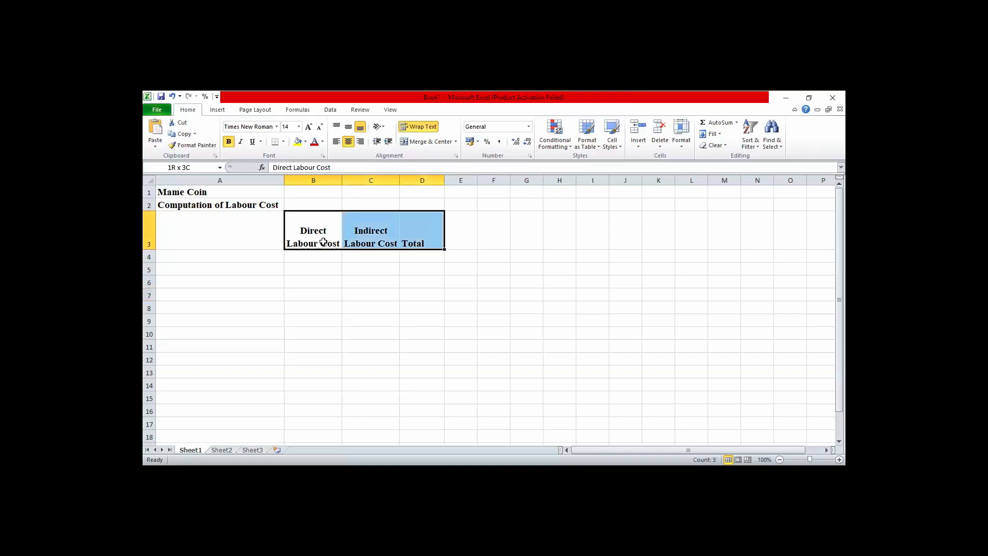
left_click(348, 142)
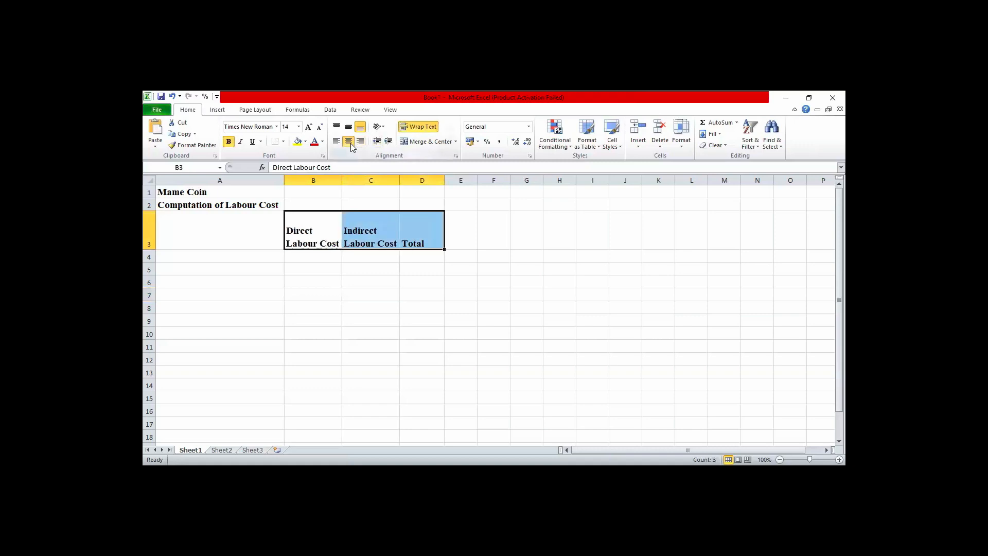
left_click(349, 142)
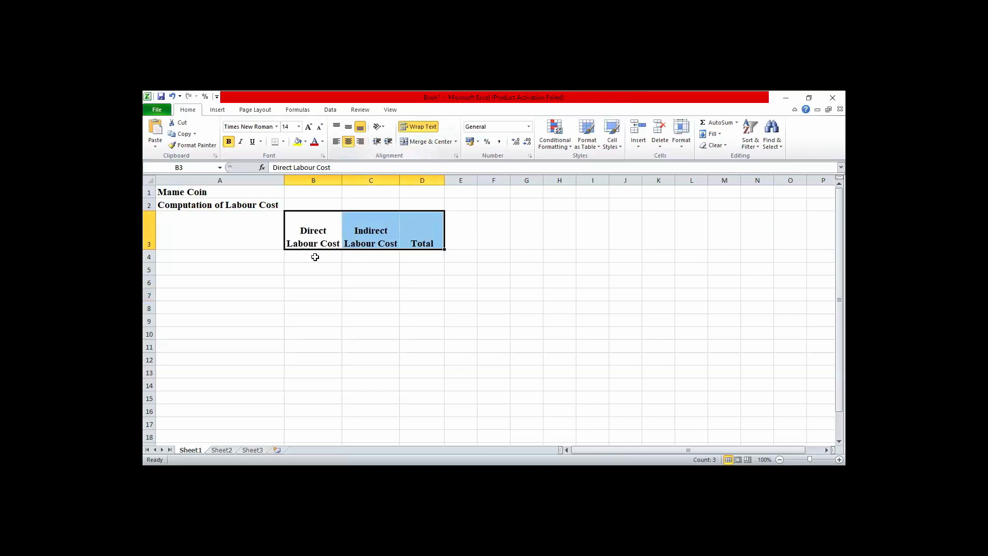
Insert the Naira sign (₦, character code 20A6) in cell B4 under the direct labour heading.
left_click(315, 257)
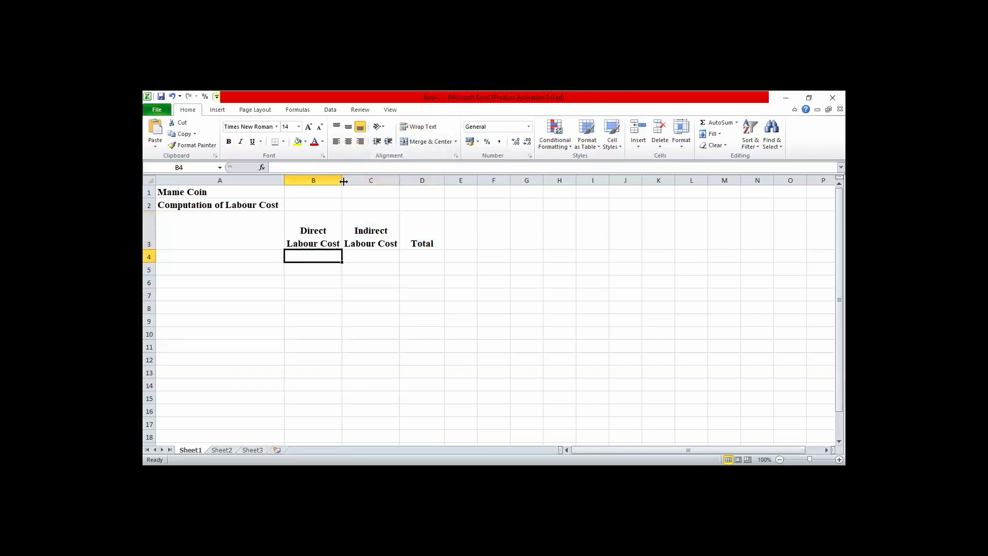
left_click(217, 110)
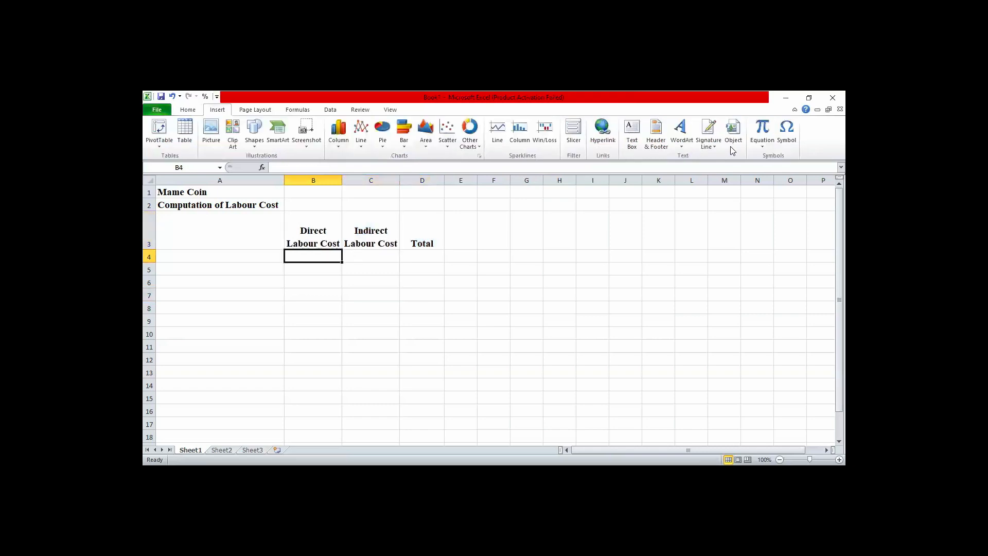
left_click(787, 135)
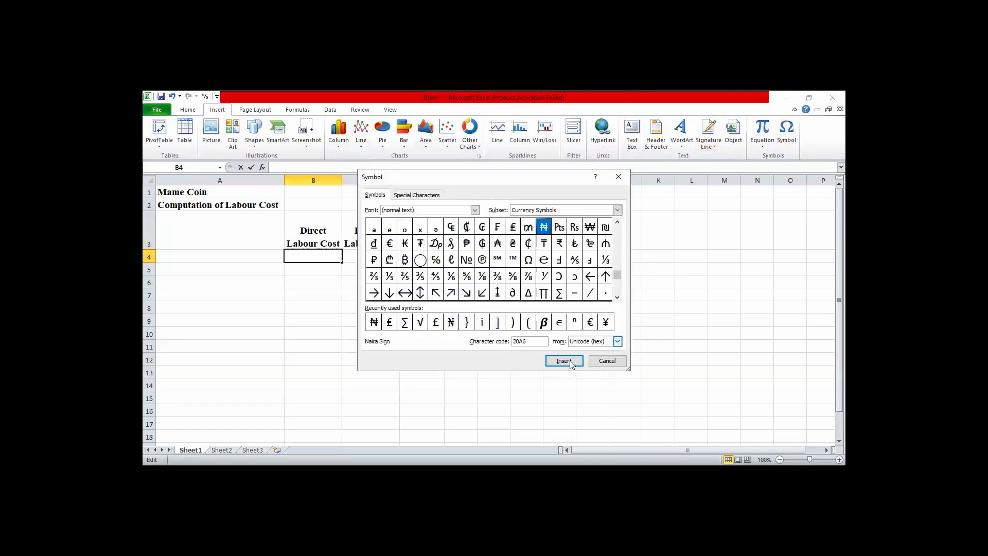
left_click(564, 361)
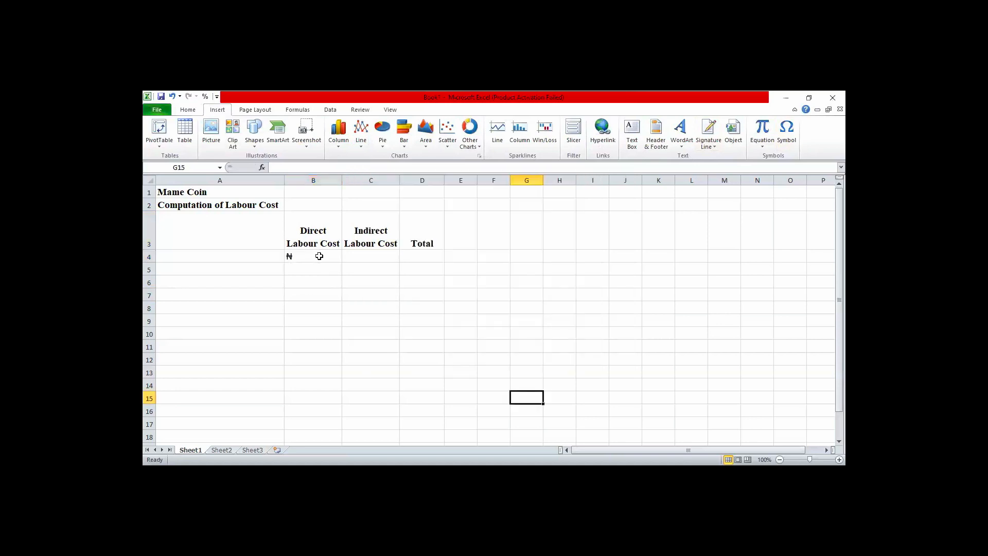
Copy the Naira sign from B4 into cells C4:D4.
left_click(319, 256)
key("ctrl+c")
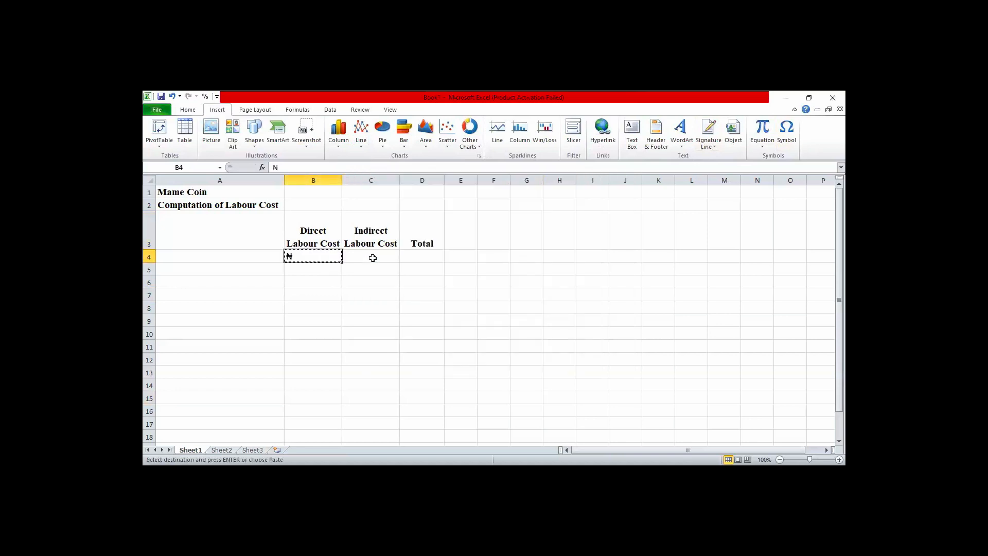
left_click(372, 258)
key("shift+Right")
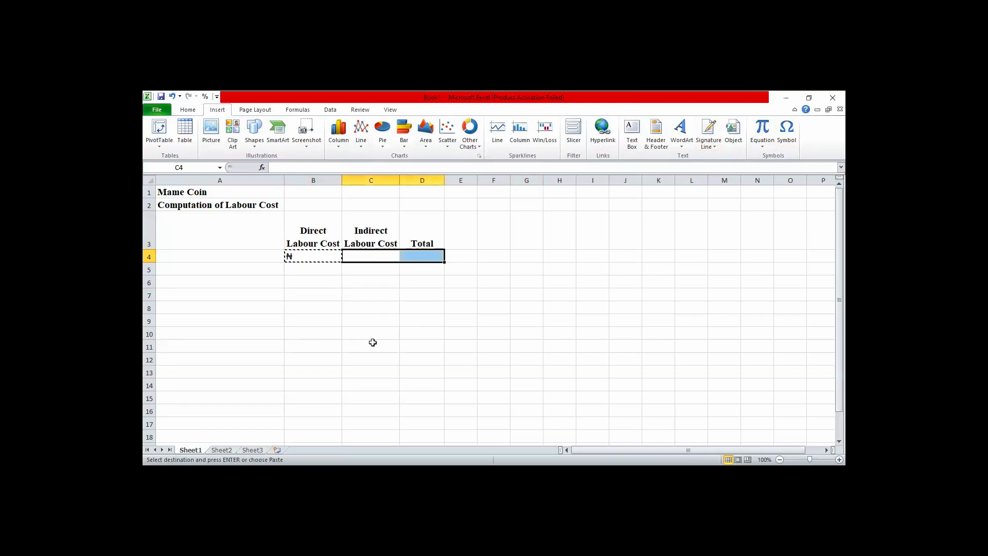
key("ctrl+v")
left_click(371, 346)
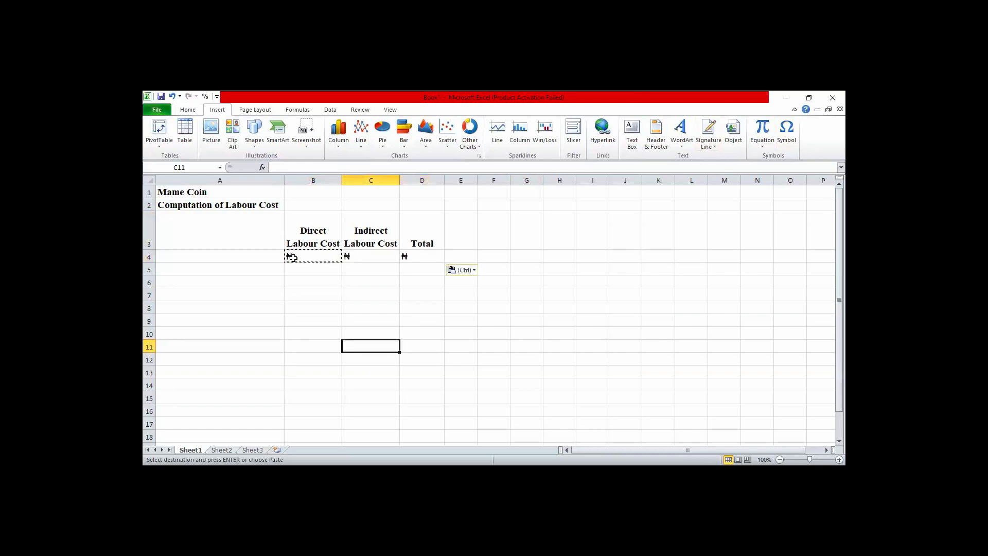
Format the Naira signs in B4:D4 as bold, centred and in Times New Roman.
left_click(292, 258)
key("shift+Right")
key("shift+Right")
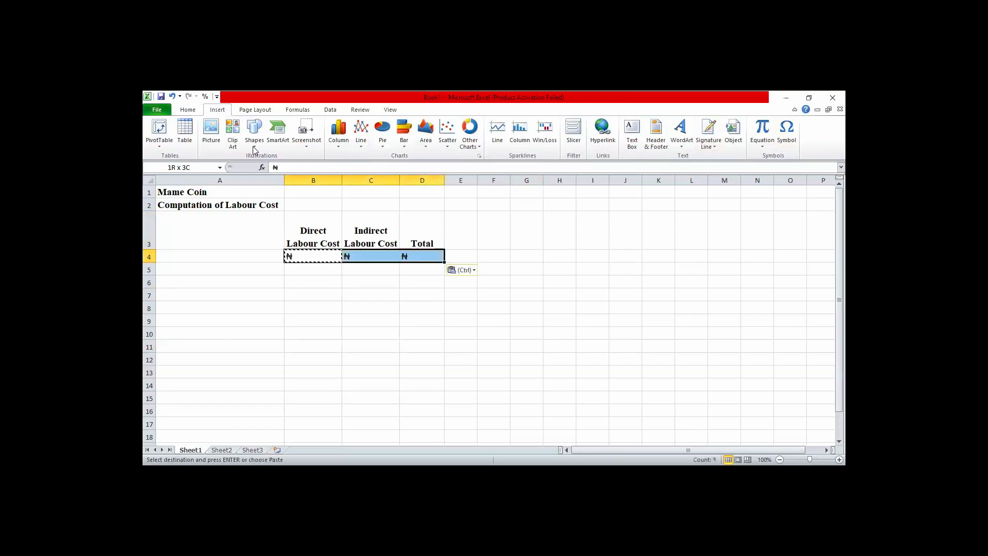
scroll(283, 140, "up", 1)
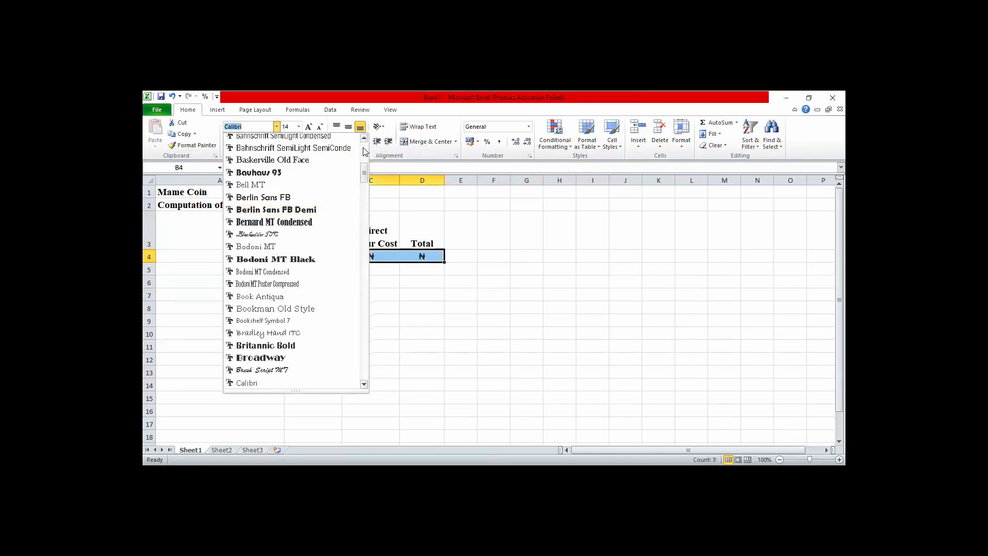
left_click(363, 151)
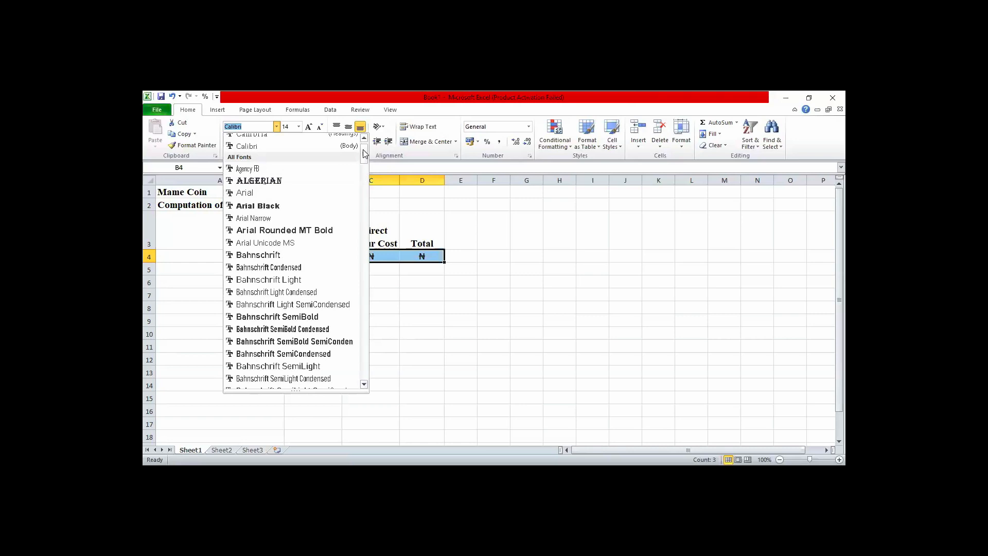
type("Times New Roman")
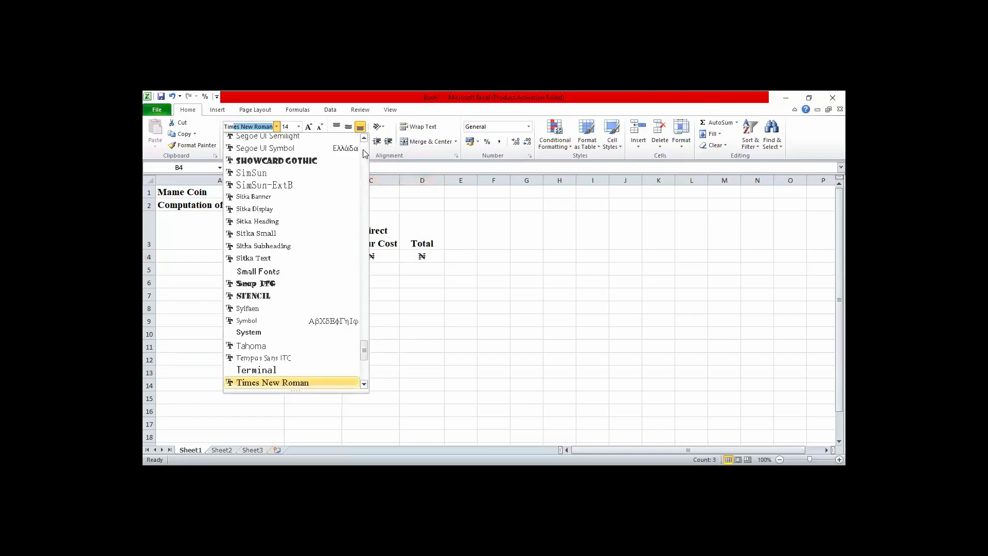
key("Return")
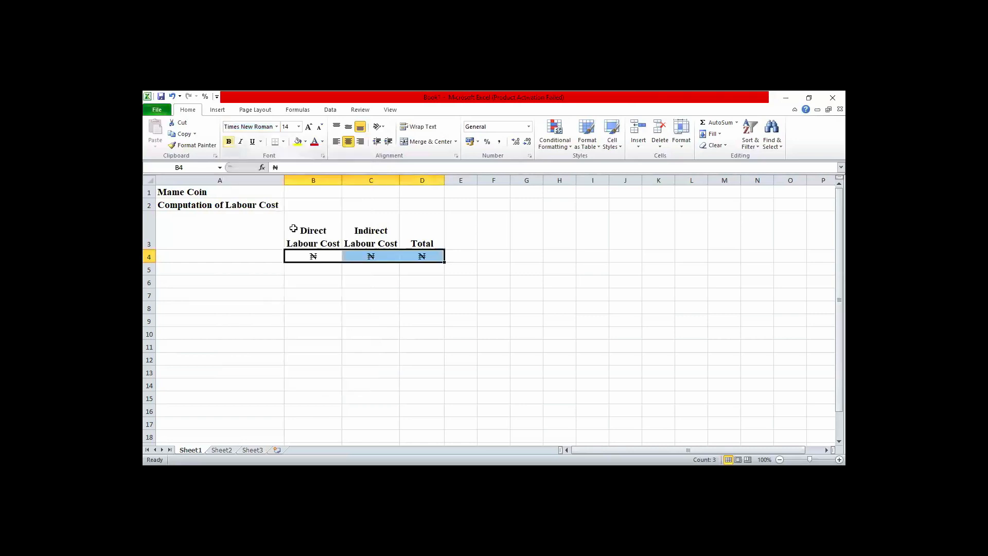
left_click(299, 307)
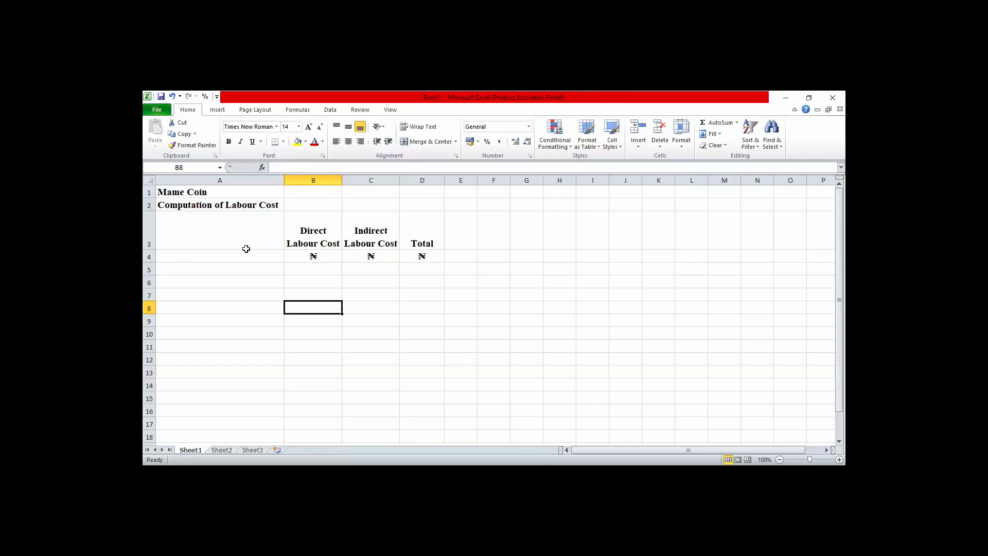
Apply text wrapping to the whole of row 3 and reduce its height to fit the two-line headings.
left_click(150, 236)
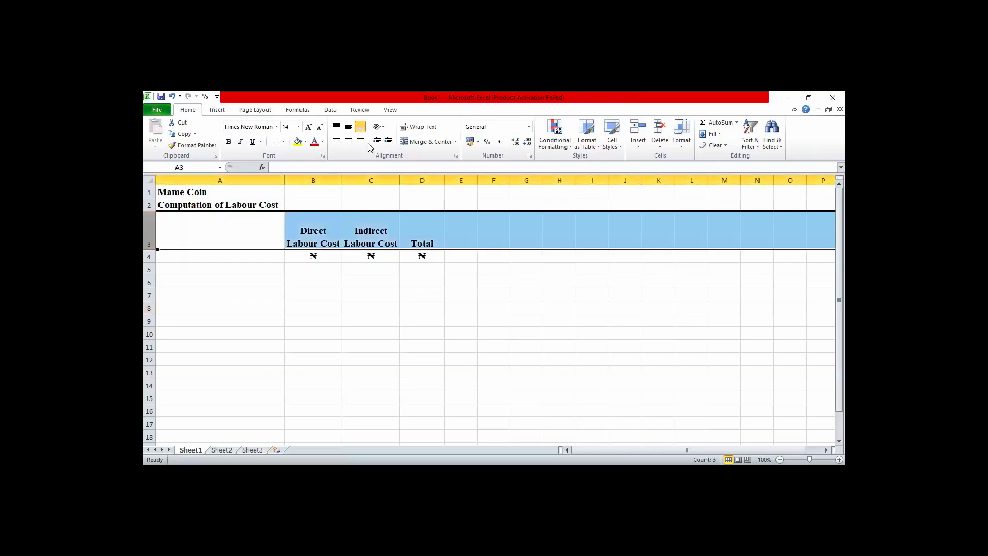
left_click(418, 127)
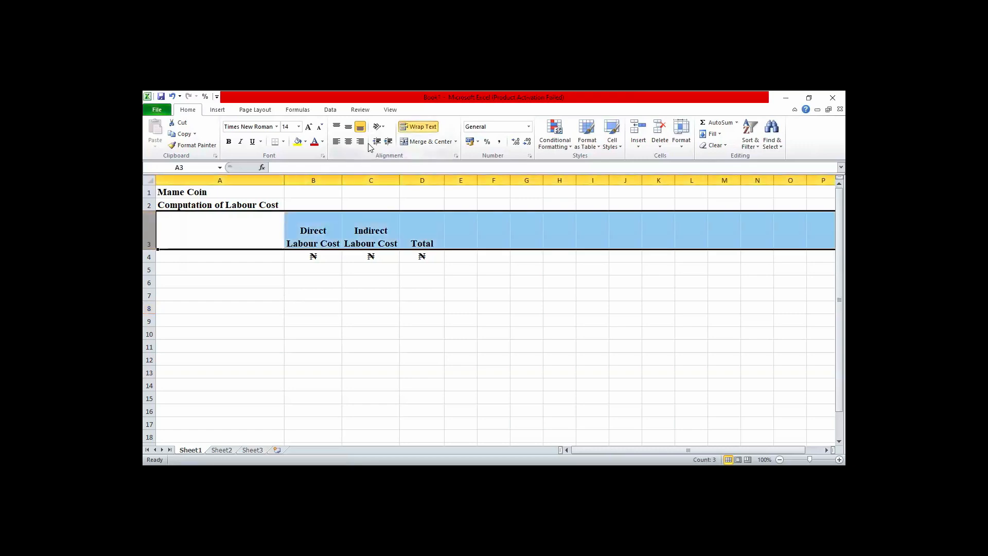
key("ctrl+z")
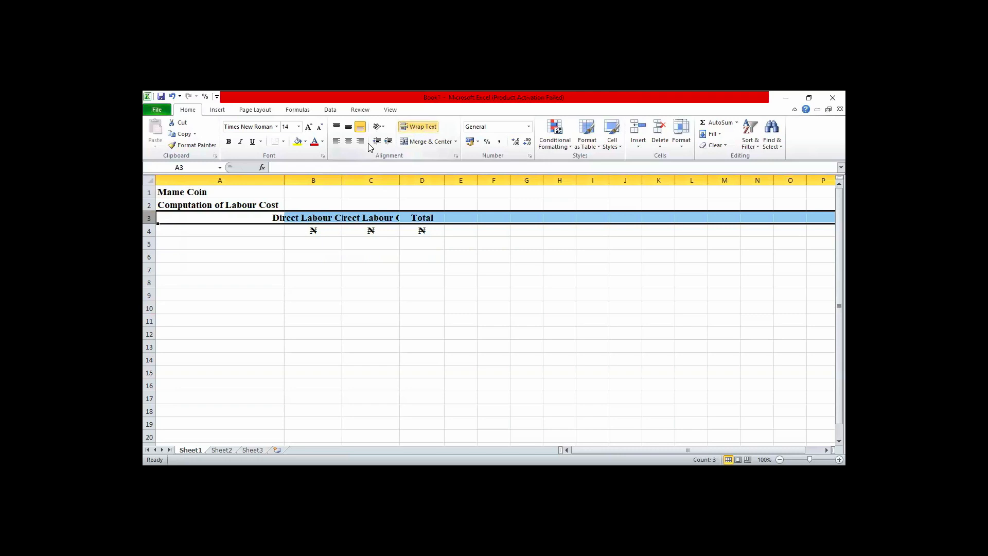
key("ctrl+y")
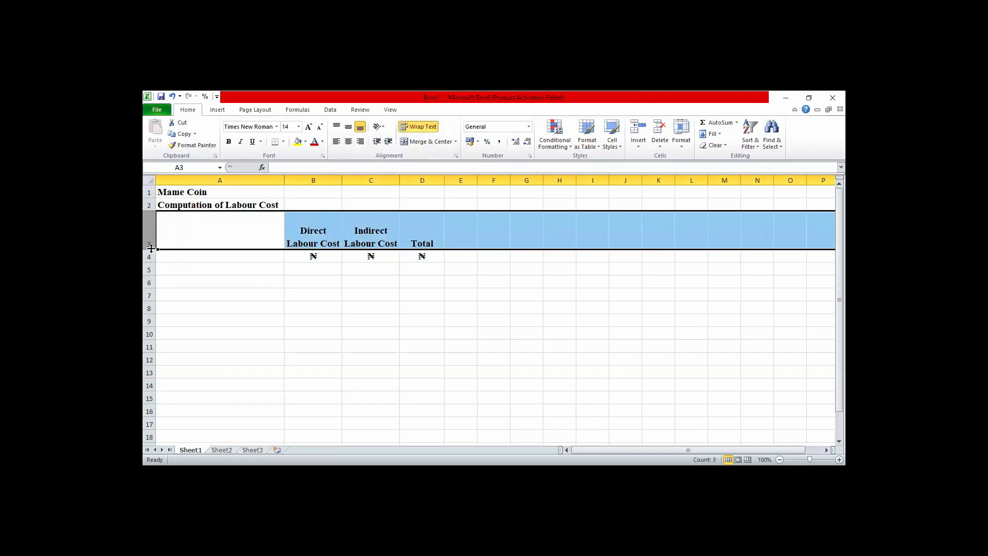
left_click_drag(151, 248, 151, 240)
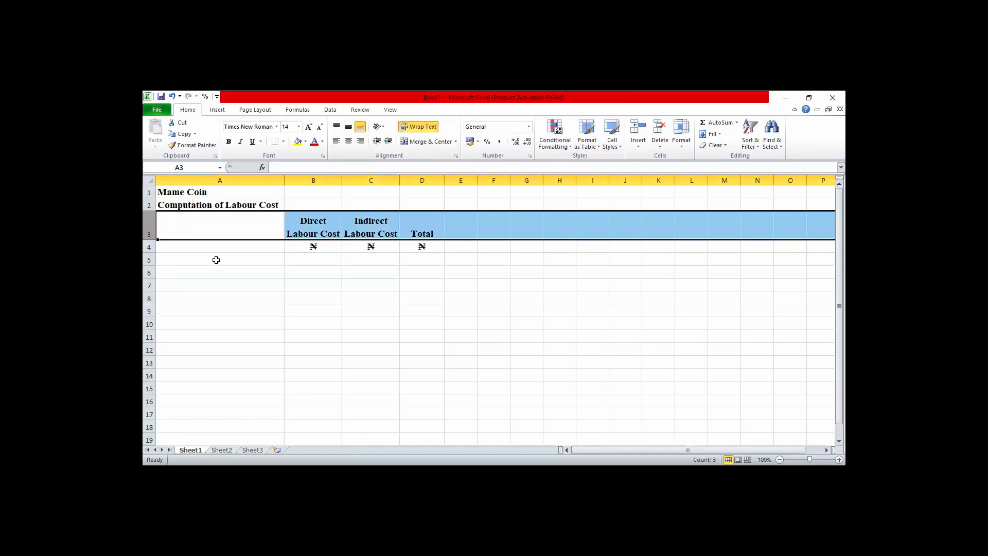
Enter the row label "Basic Pay" in cell A5.
left_click(216, 260)
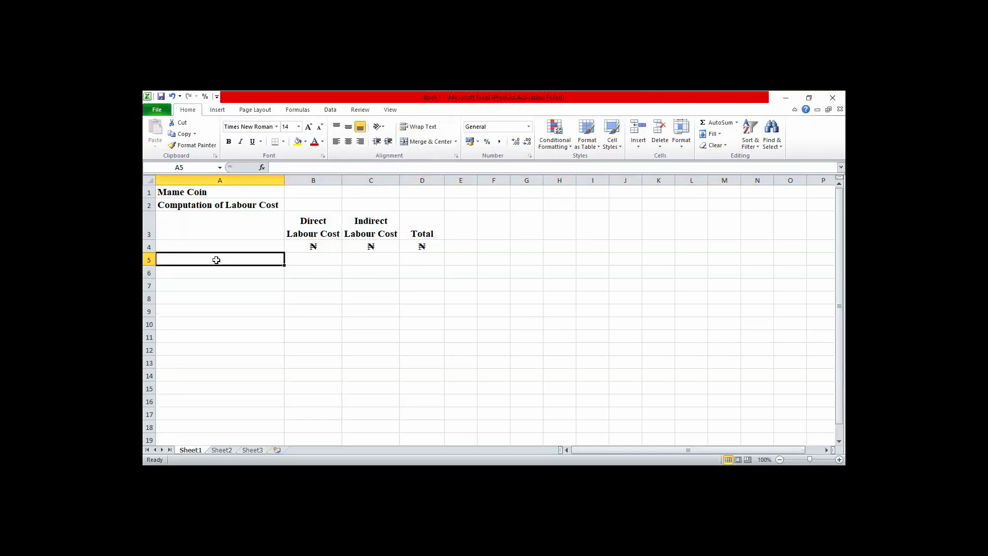
type("Ba")
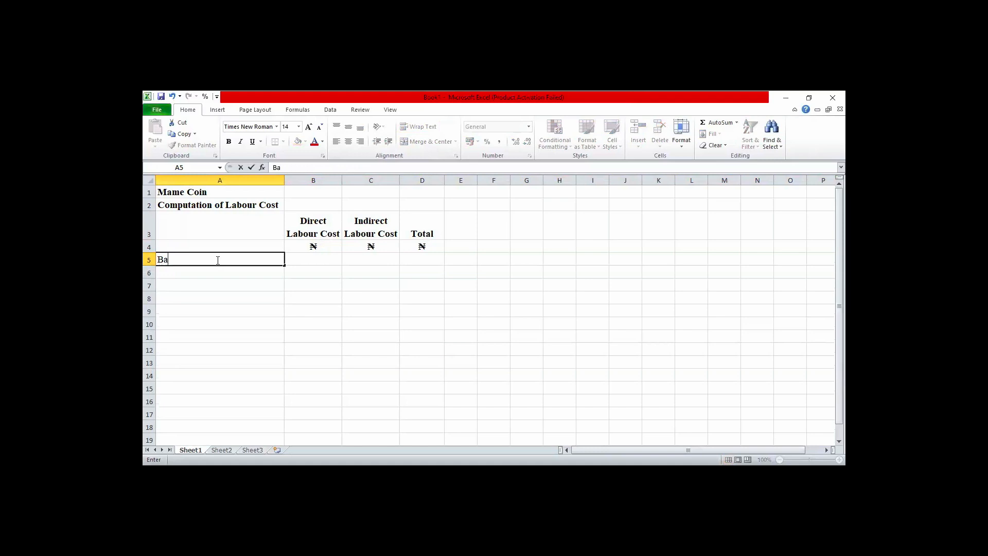
type("sic Pay")
Bring the farm labour question text from the Word document into the worksheet starting at cell J4, and widen column J for reading.
key("alt+Tab")
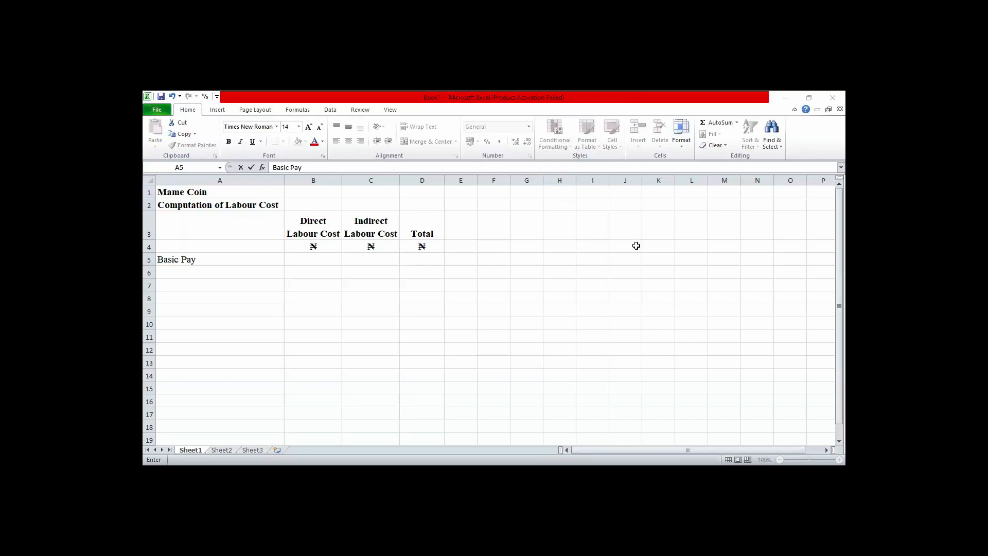
key("ctrl+Return")
left_click(636, 246)
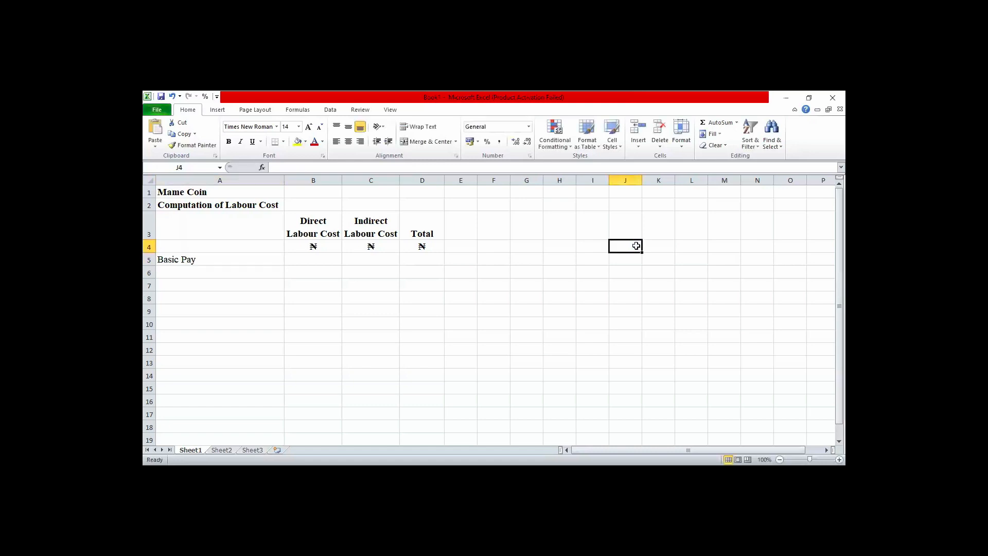
key("ctrl+v")
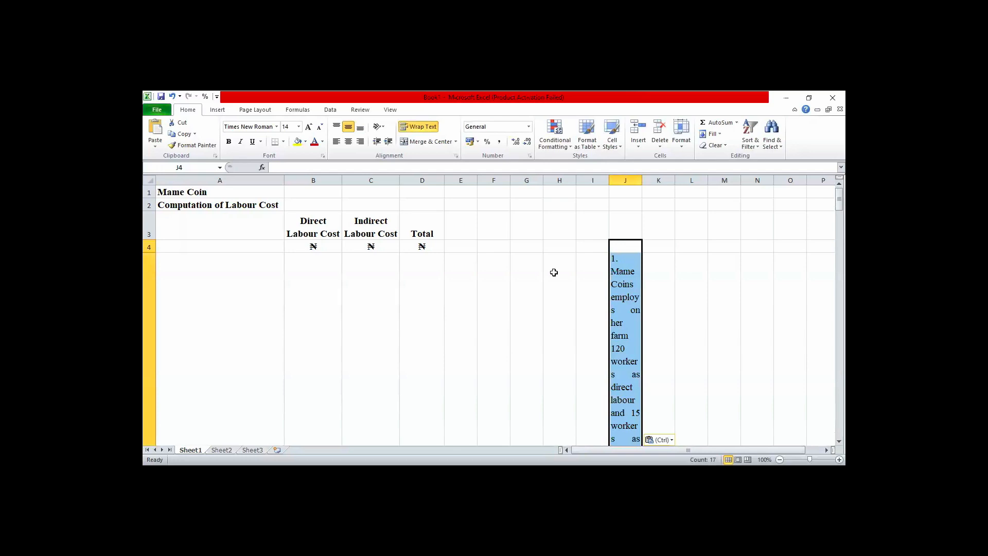
double_click(642, 179)
left_click_drag(641, 180, 771, 192)
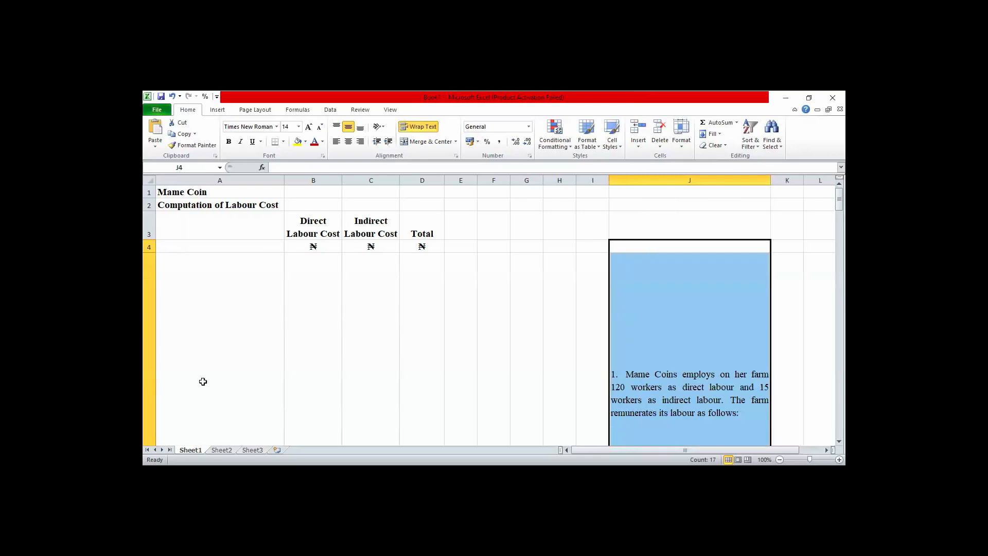
Read through the pasted question in column J, checking the pay rates, production and overtime details, and social security contributions.
key("Down")
key("Down")
key("Down")
key("Down")
key("Down")
key("Down")
key("Down")
key("Down")
key("Down")
key("Down")
key("Down")
key("Down")
key("Down")
key("Down")
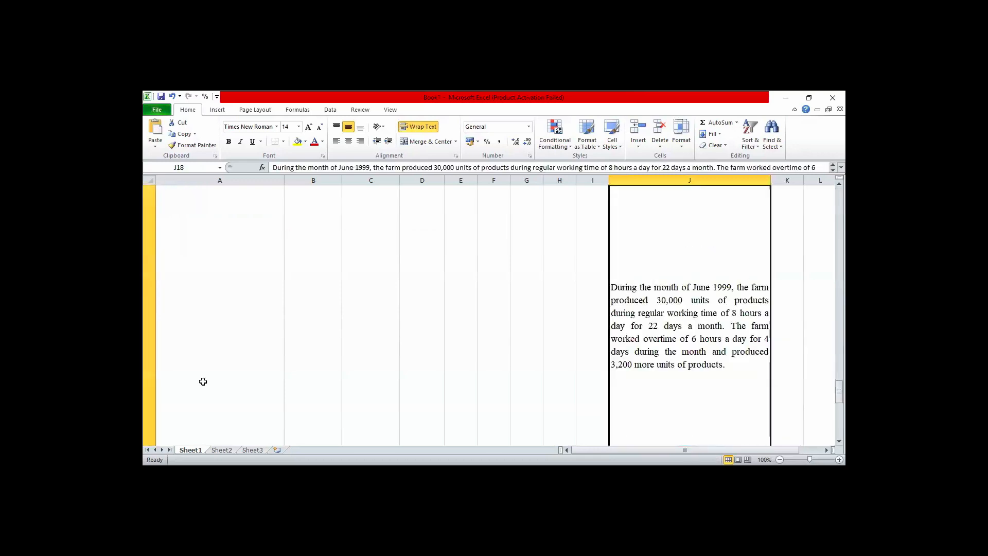
key("Down")
key("Down")
key("Down")
key("Down")
key("Down")
key("Down")
key("Down")
key("Down")
key("Down")
key("Down")
key("Down")
key("Down")
key("Down")
key("Down")
key("Up")
key("Up")
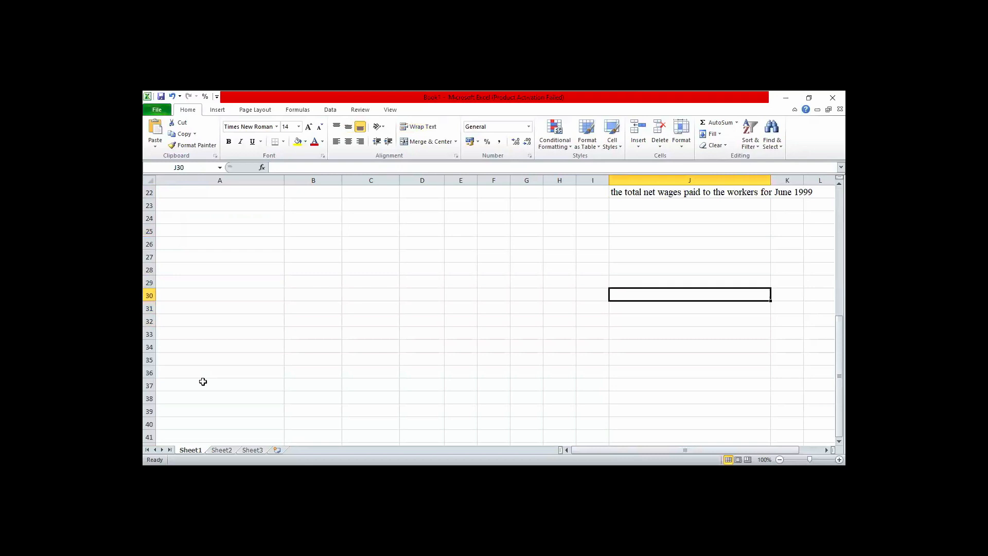
key("Up")
key("Up")
key("Up")
key("Up")
key("Up")
key("Up")
key("Up")
key("Up")
key("Up")
key("Up")
key("Up")
key("Up")
key("Up")
key("Up")
key("Up")
key("Up")
key("Up")
key("Up")
key("Up")
key("Up")
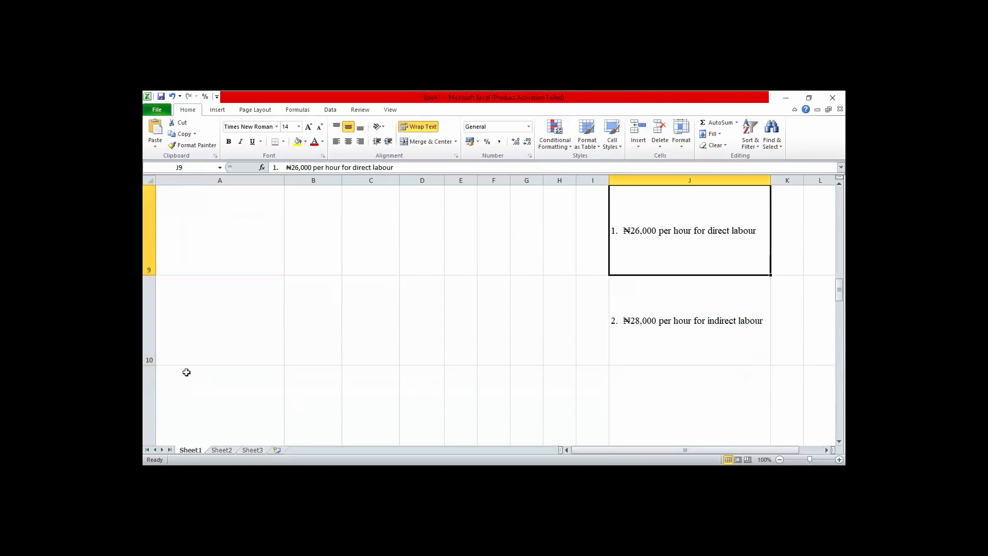
key("Down")
key("Down")
key("Down")
key("Down")
key("Down")
key("Down")
key("Down")
key("Down")
key("Down")
key("Down")
key("Down")
key("Down")
key("Down")
key("Down")
key("Down")
key("Down")
key("Down")
key("Down")
key("Down")
key("Down")
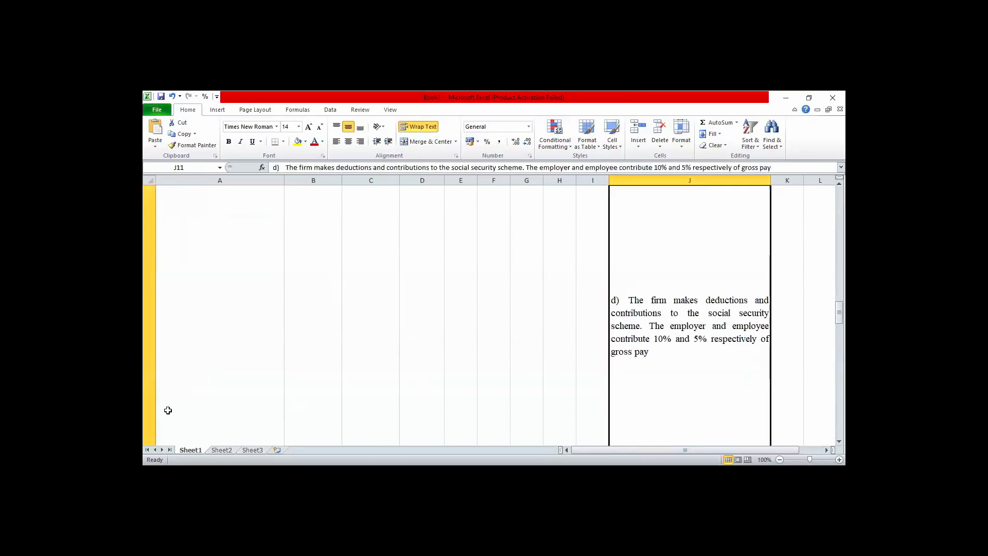
Review the pasted question in column J, from the social security and union dues items back to the direct labour rate.
key("Up")
key("Up")
key("Up")
key("Up")
key("Up")
key("Up")
key("Up")
key("Up")
key("Up")
key("Up")
key("Up")
key("Up")
key("Up")
key("Up")
key("Up")
key("Up")
key("Up")
key("Up")
key("Up")
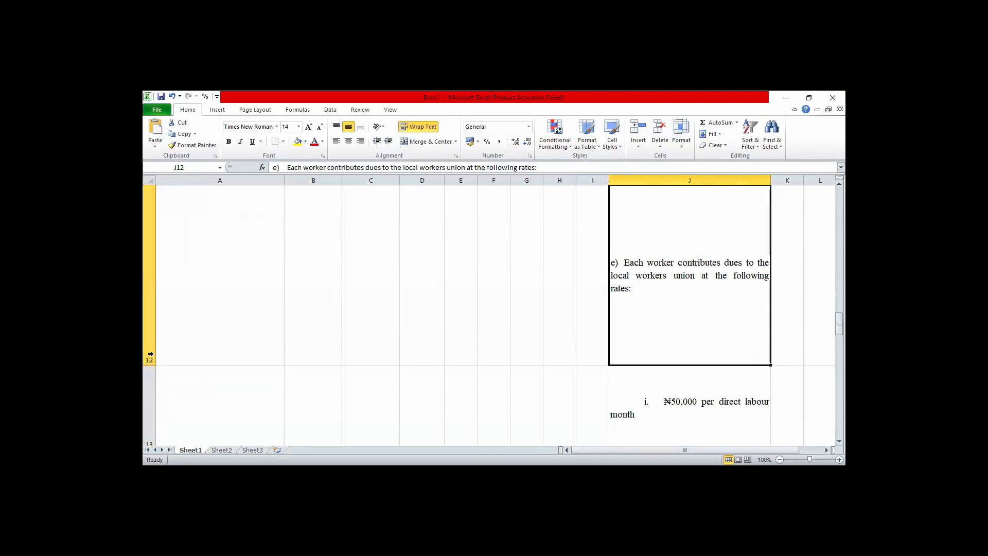
key("Up")
key("Up")
key("Up")
key("Up")
key("Up")
key("Up")
key("Up")
key("Up")
key("Up")
key("Up")
key("Up")
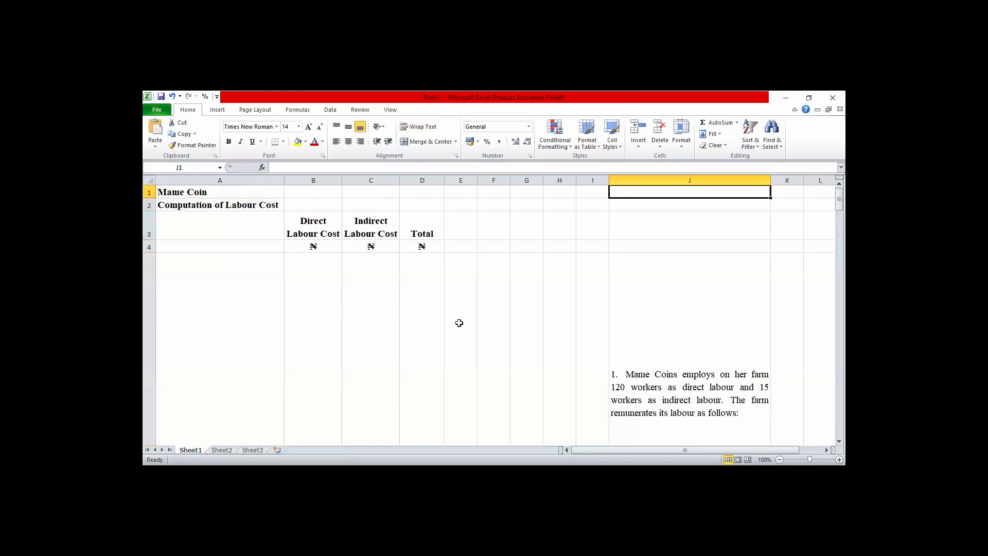
key("Down")
key("Down")
key("Down")
key("Down")
key("Down")
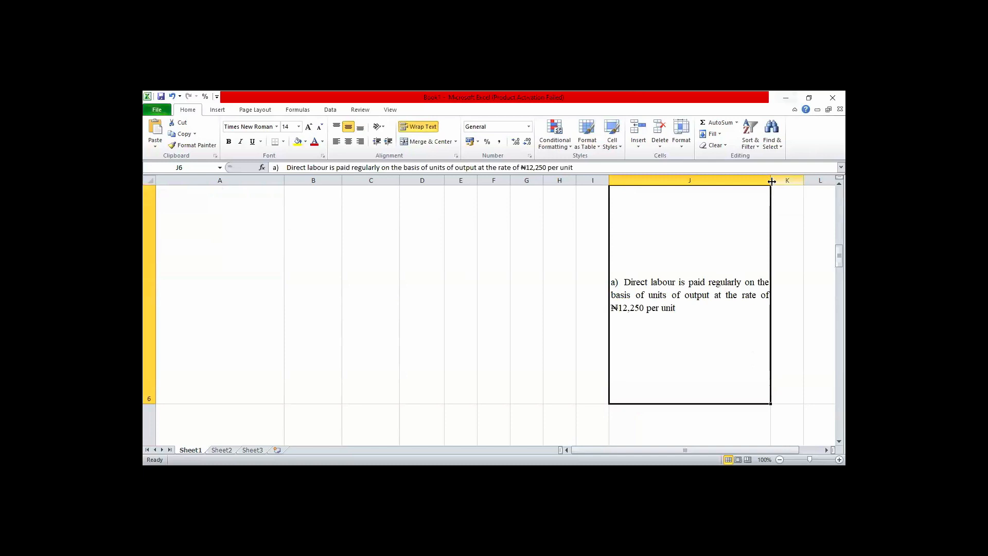
Widen column J and apply text wrapping to the whole sheet so the row heights fit the question text.
left_click_drag(771, 180, 826, 186)
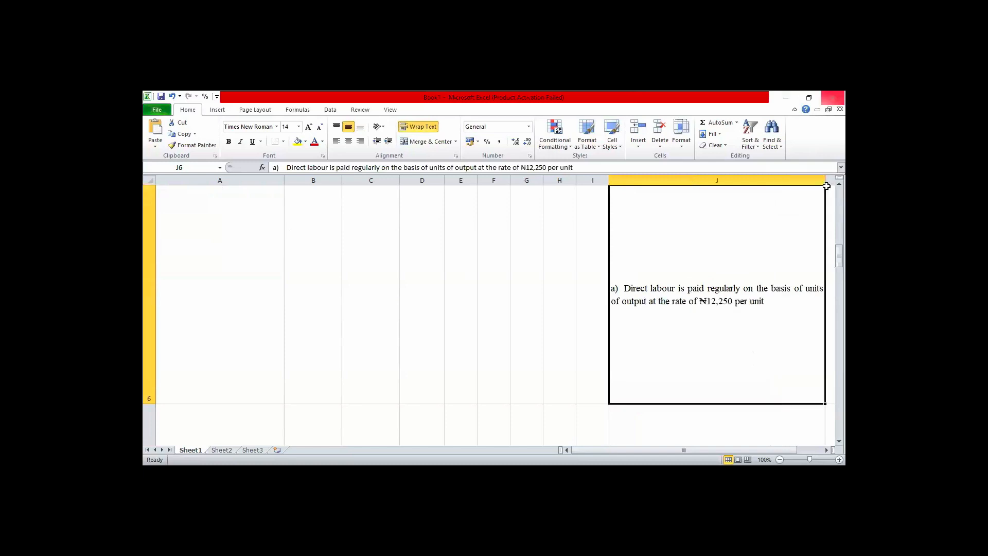
left_click(828, 188)
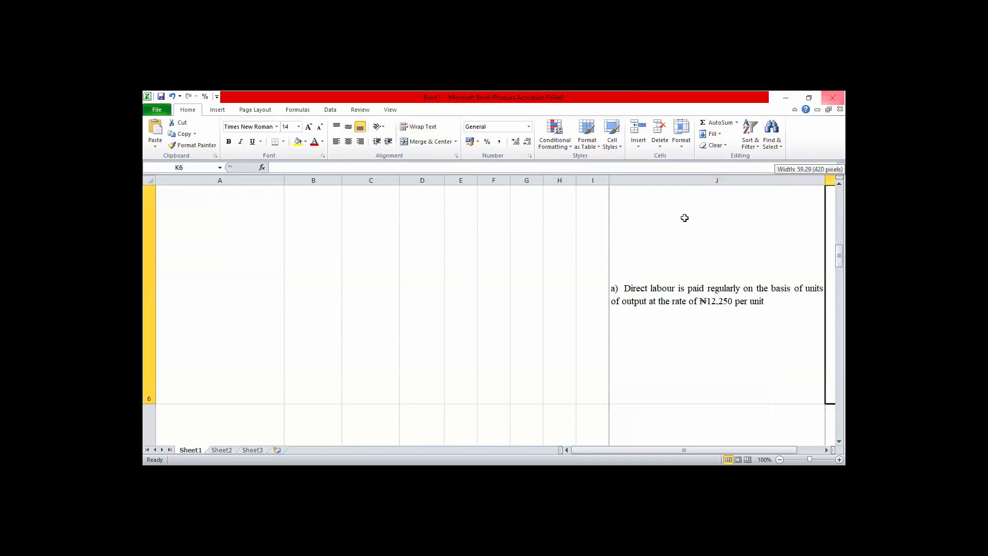
left_click(150, 181)
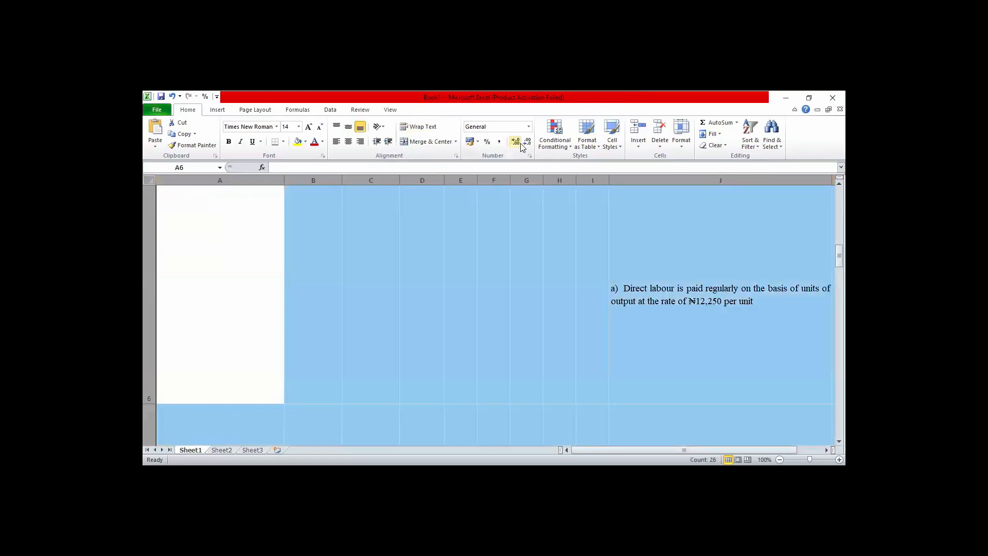
left_click(418, 127)
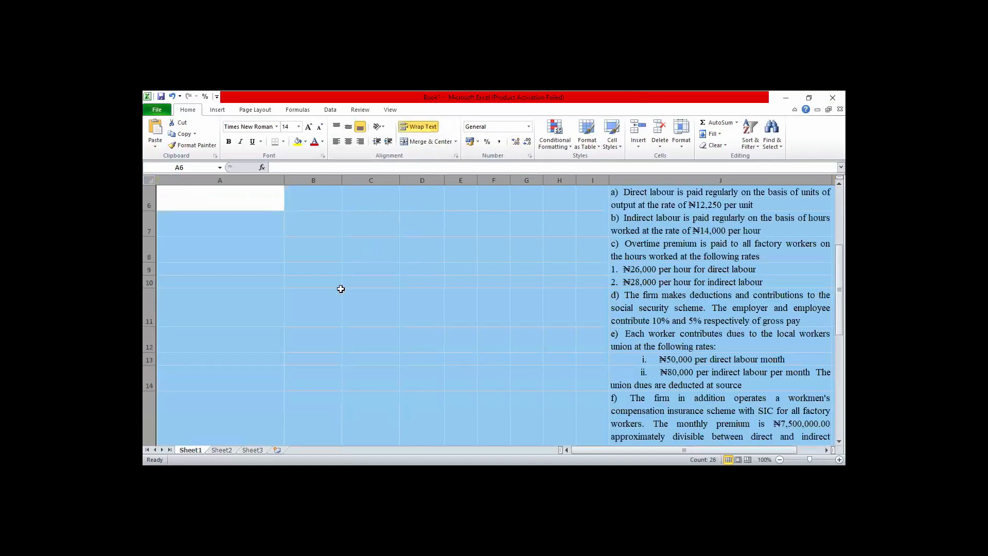
key("ctrl+Home")
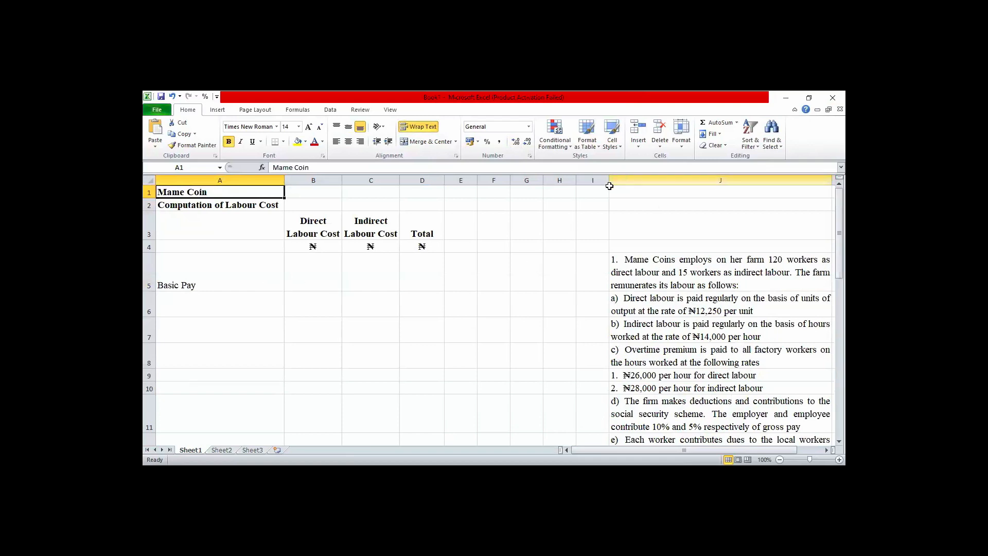
Hide columns G to I and narrow column F beside the table, and widen column J for the question text.
left_click_drag(609, 180, 536, 188)
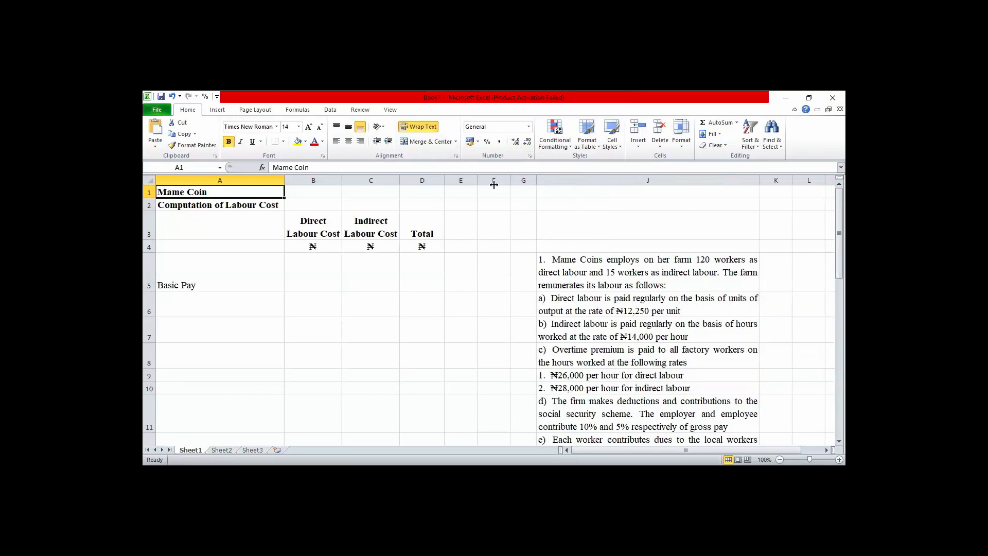
left_click_drag(495, 184, 494, 184)
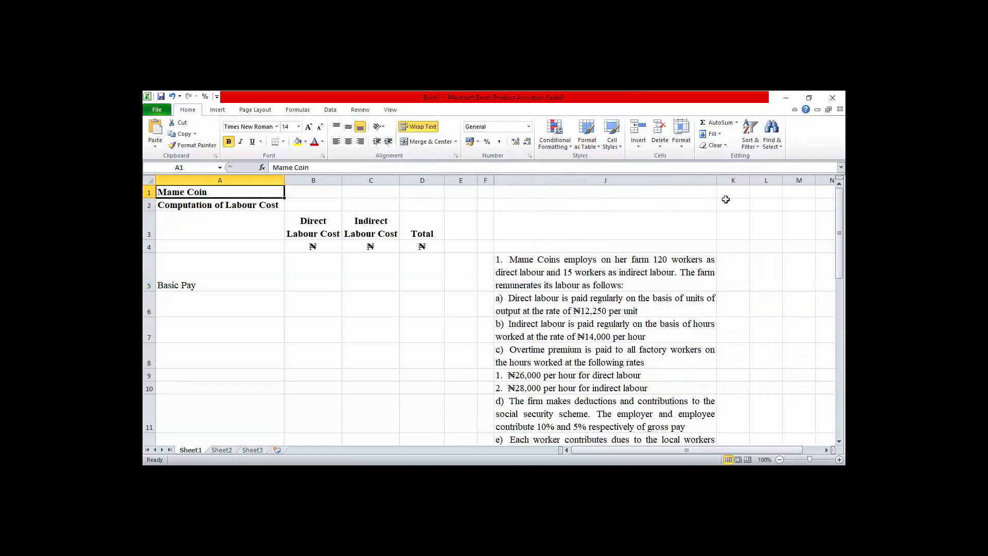
left_click_drag(716, 181, 836, 180)
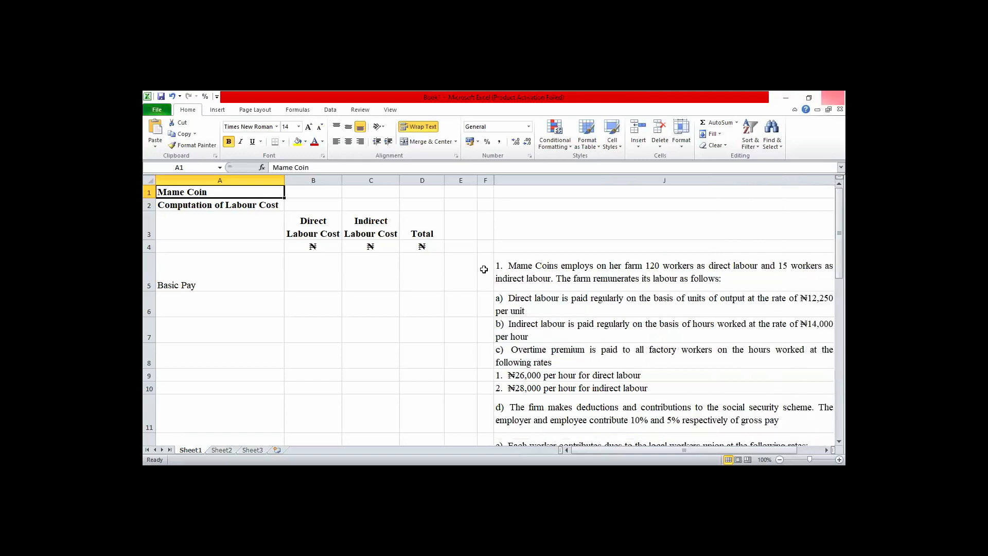
Fit the height of row 5 to its text and set the worksheet zoom to 90%.
double_click(147, 290)
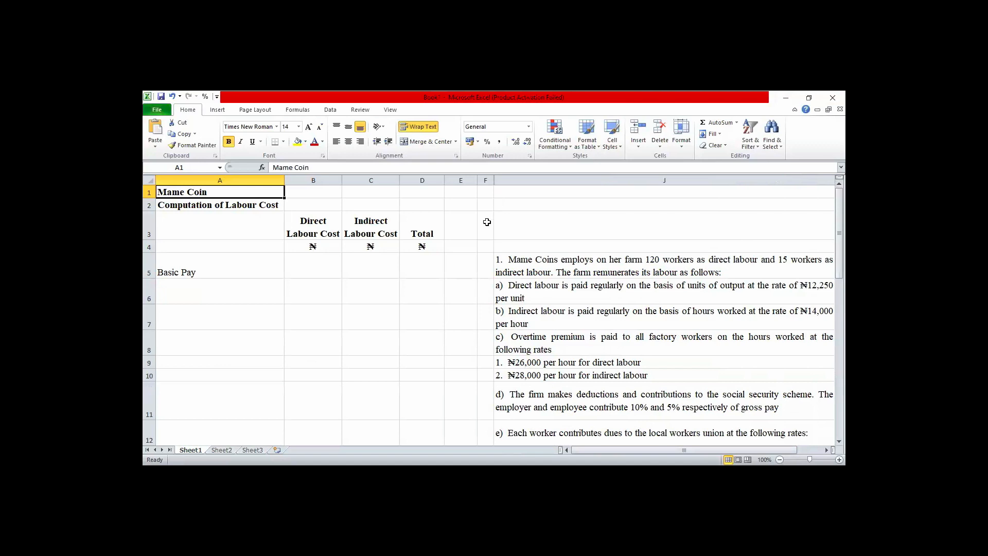
left_click(266, 266)
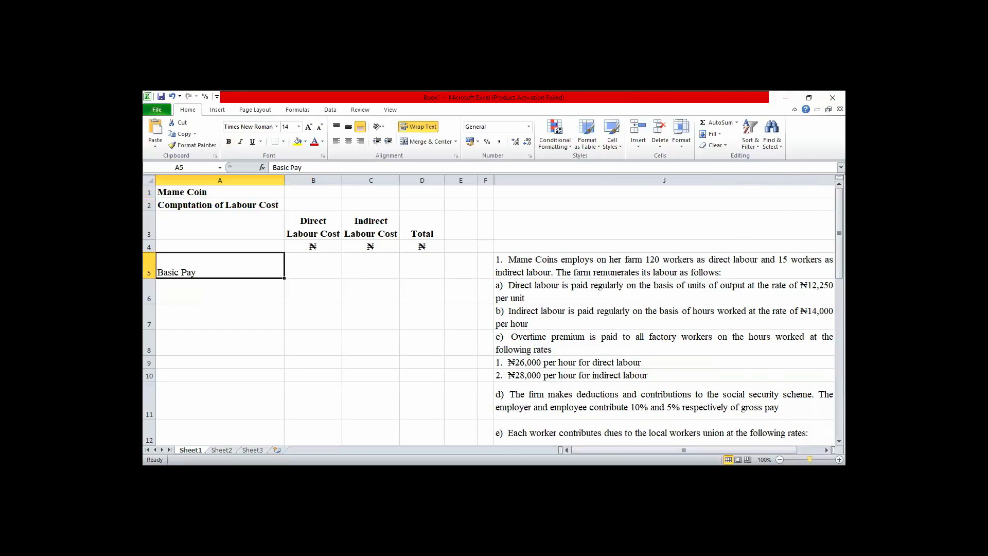
scroll(701, 396, "down", 2, "ctrl")
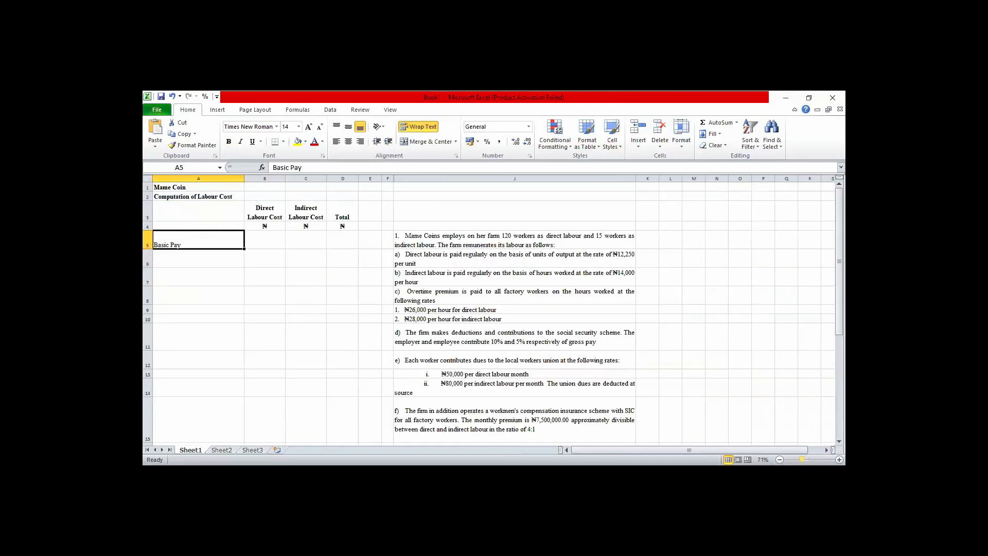
left_click(840, 460)
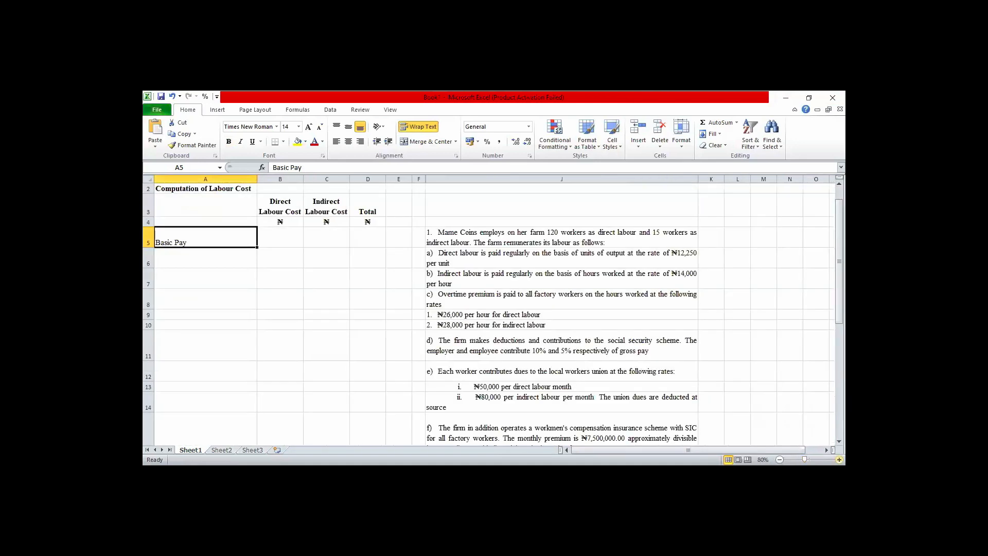
left_click(839, 460)
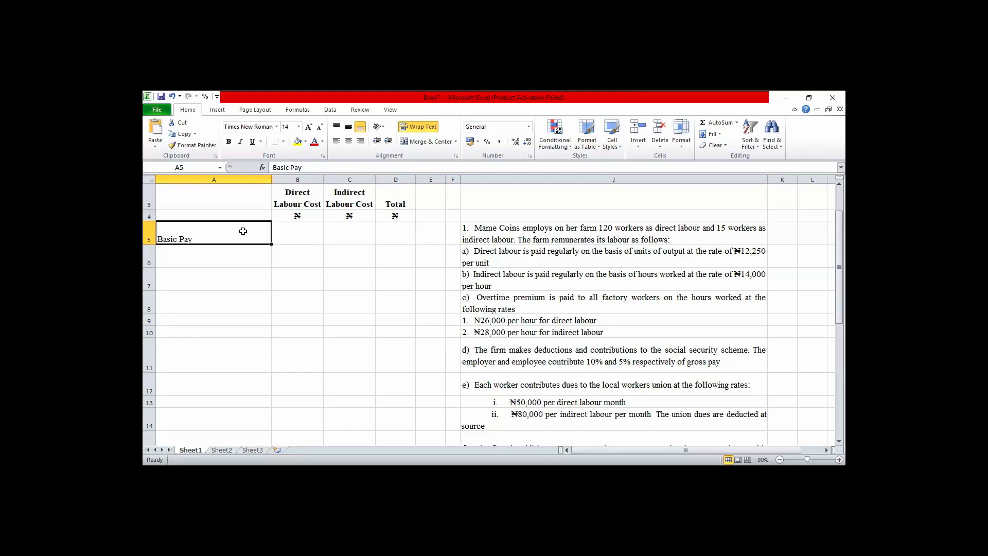
Widen column J further so most question items fit on one line, and fit the height of row 6 to its text.
key("Up")
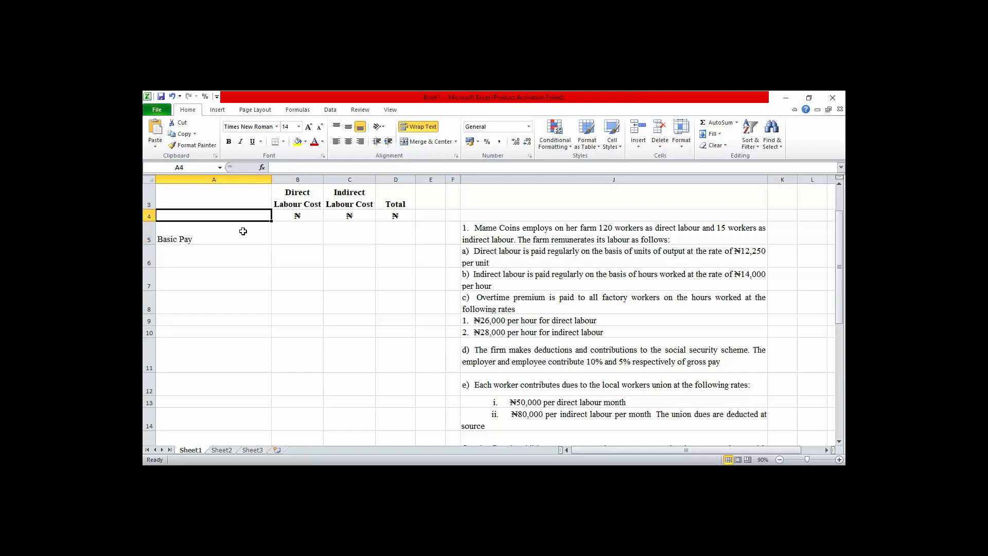
key("Up")
key("Up")
key("Up")
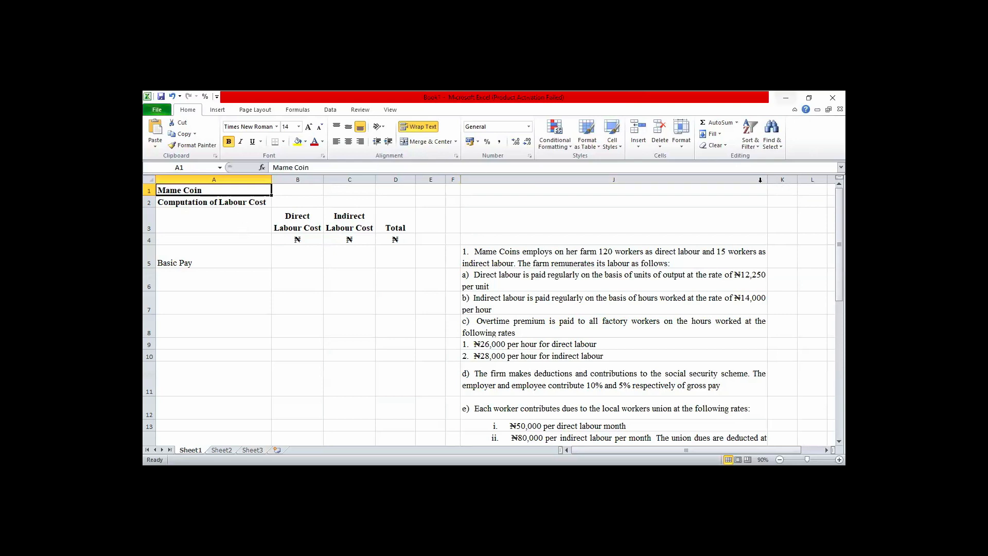
left_click_drag(766, 182, 785, 184)
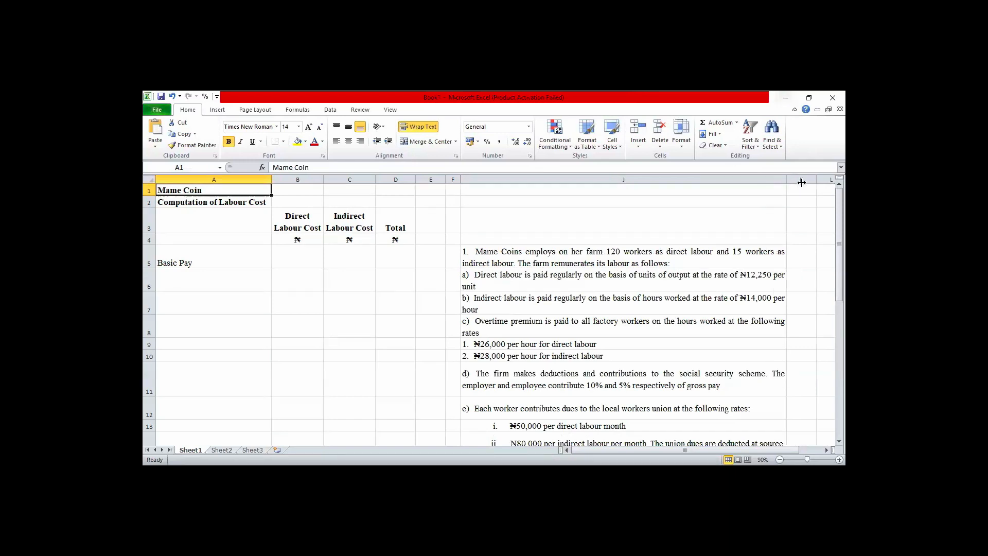
left_click_drag(787, 183, 802, 182)
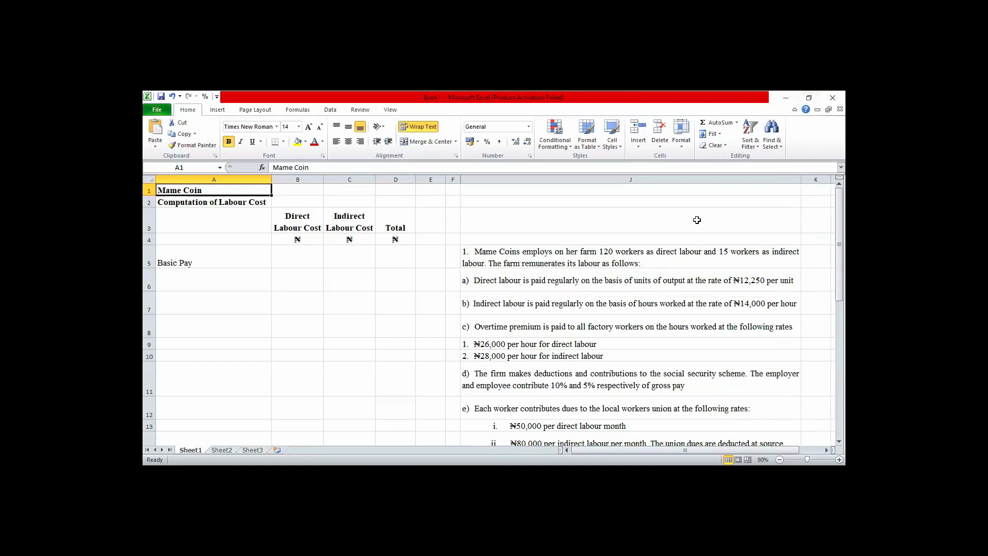
double_click(151, 291)
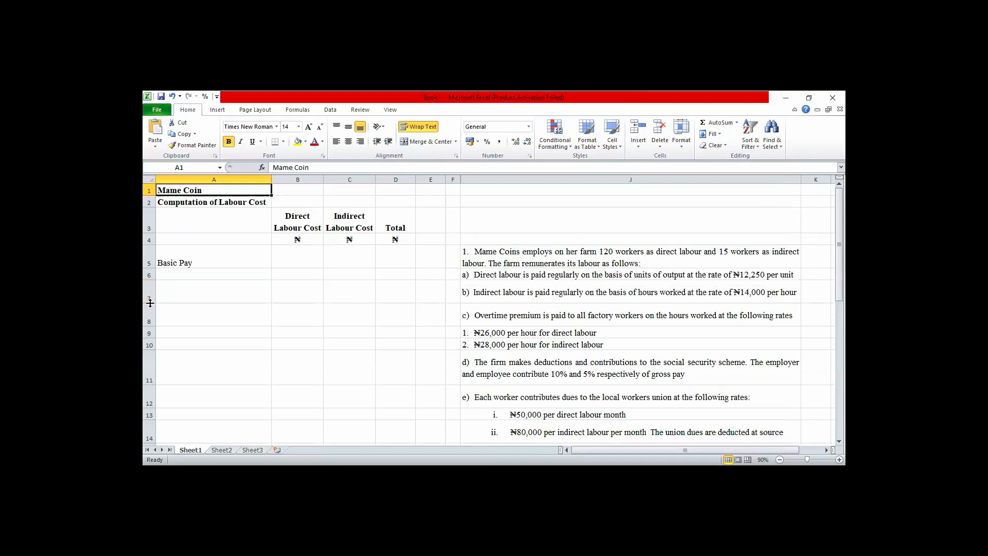
left_click_drag(150, 303, 150, 302)
left_click_drag(817, 182, 815, 183)
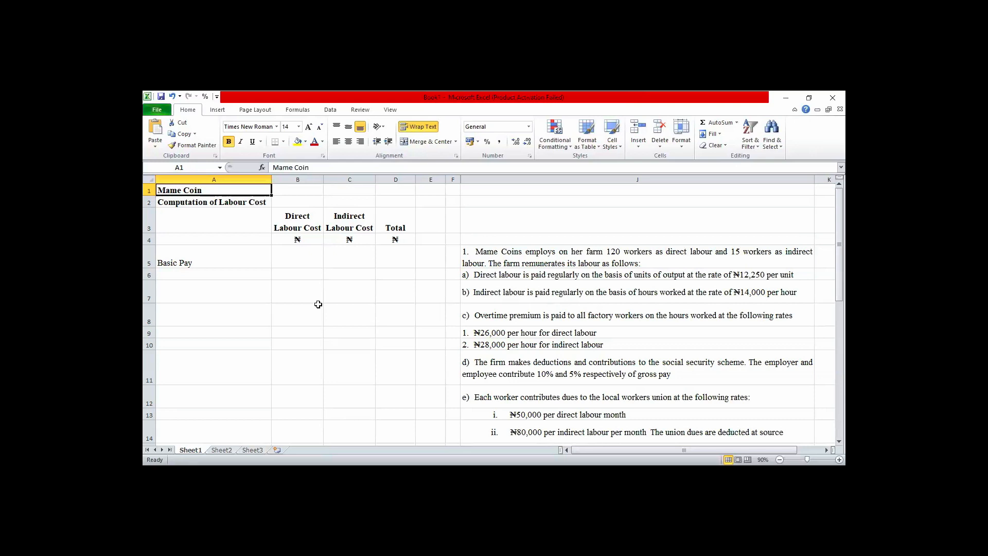
Read through the question in column J down to the June 1999 production and overtime details, and return to the sheet's start.
left_click(490, 258)
key("Down")
key("Down")
key("Down")
key("Down")
key("Down")
key("Down")
key("Down")
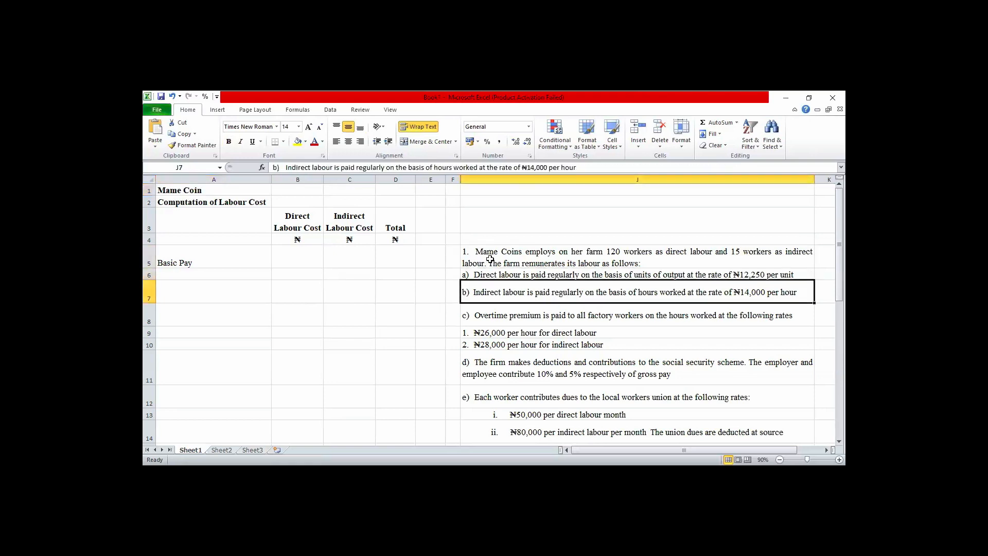
key("Down")
key("Down")
key("Down")
key("Down")
key("Down")
key("Down")
key("Down")
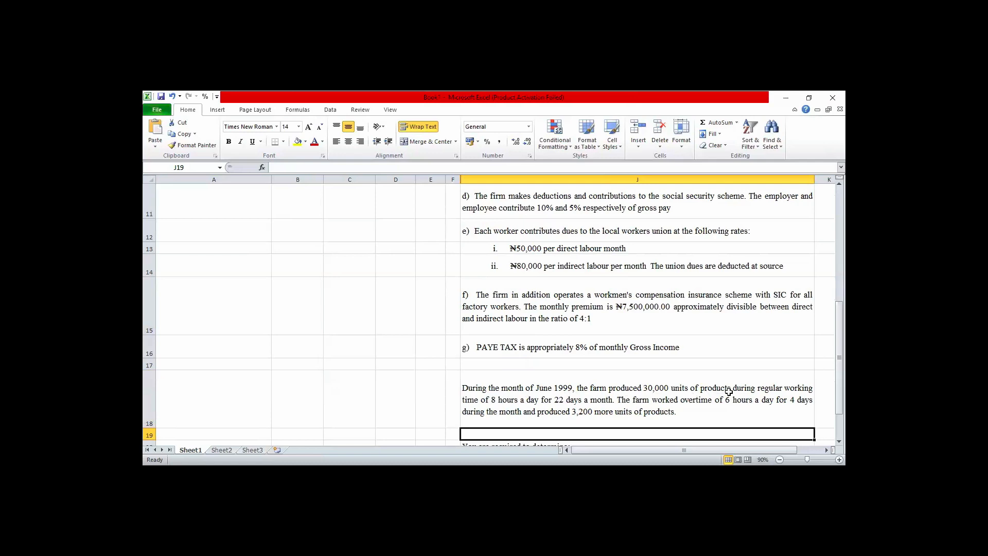
key("Left")
key("Home")
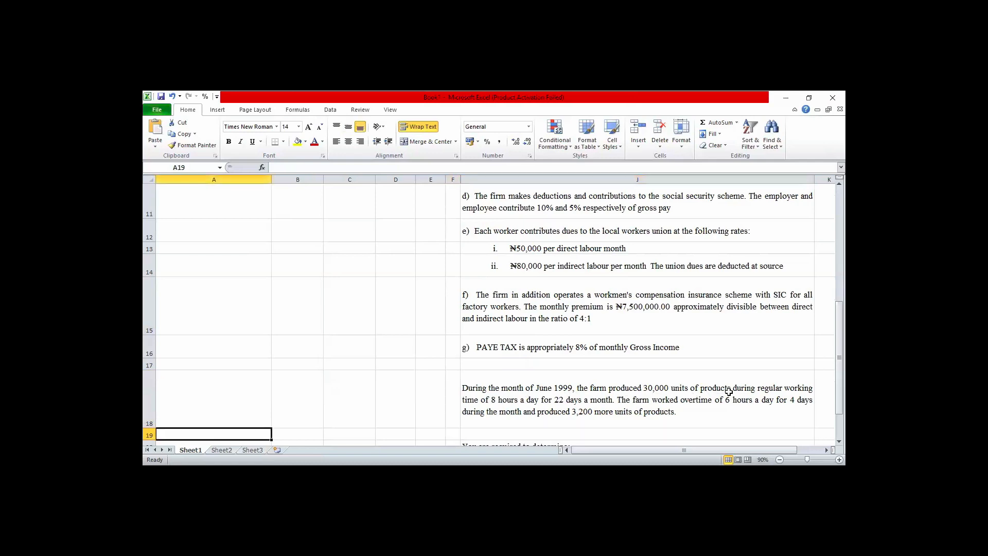
key("ctrl+Home")
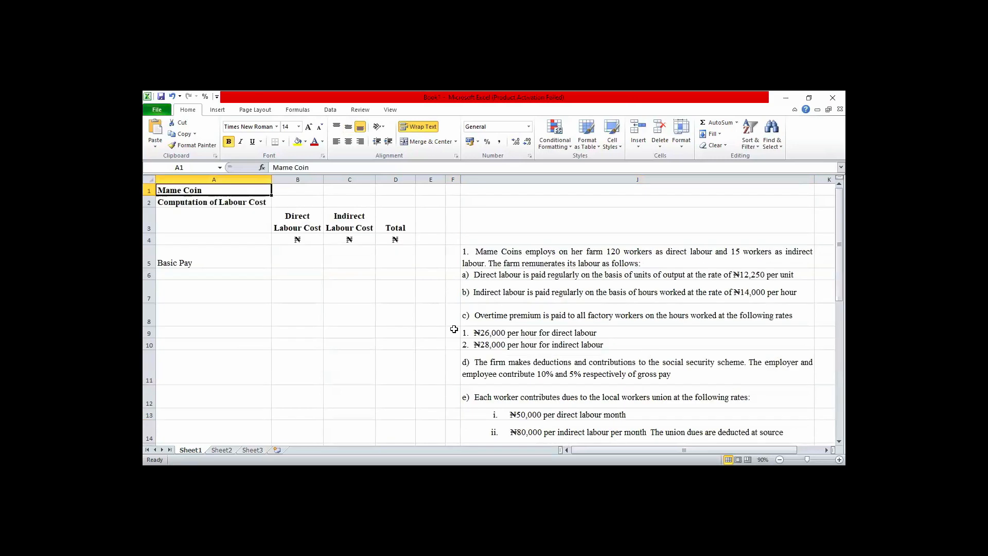
left_click(223, 264)
double_click(223, 264)
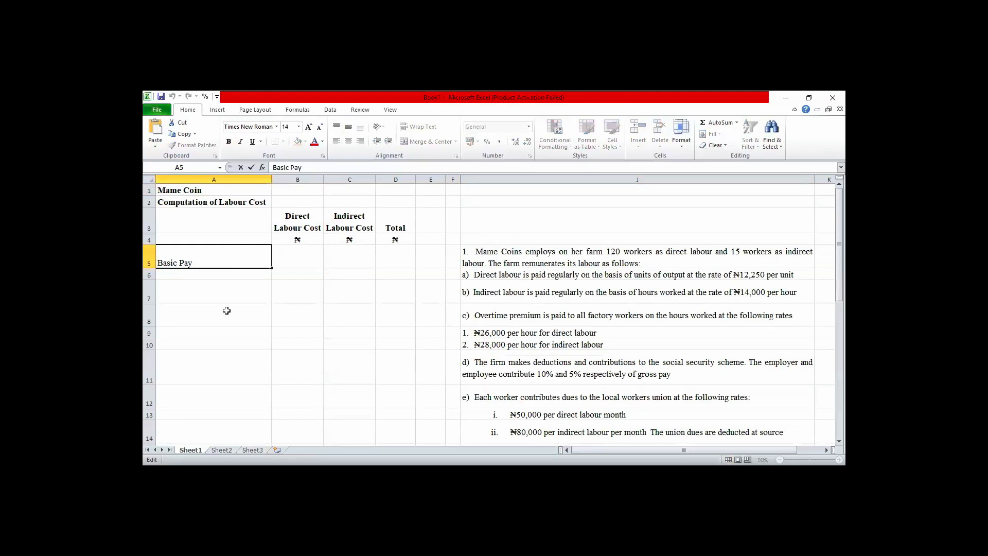
key("Return")
key("Return")
key("Return")
key("Return")
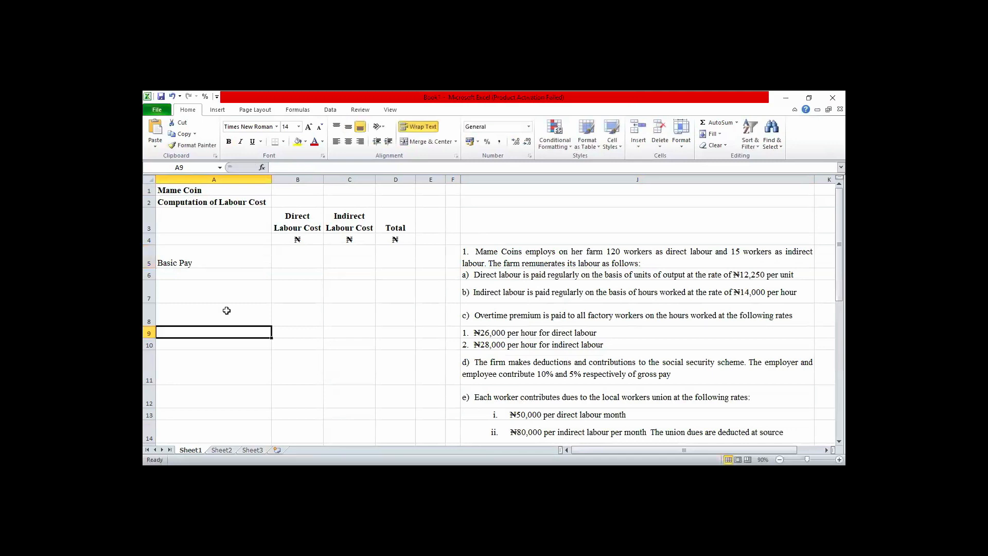
Enter the heading "Working Notes" in cell A24, below the area kept for the computation, and make it bold.
key("Return")
key("Return")
key("Return")
key("Return")
key("Return")
key("Return")
key("Return")
key("Return")
key("Return")
key("Return")
key("Return")
key("Return")
key("Return")
key("Return")
key("Return")
key("Return")
key("Return")
key("Return")
key("Return")
key("Return")
key("Return")
key("Return")
key("Return")
key("Return")
key("Return")
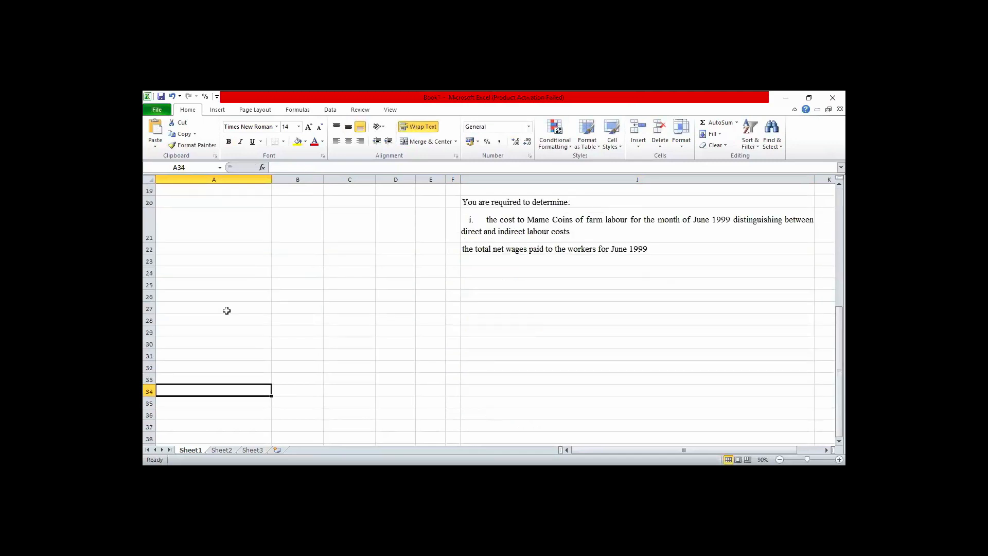
key("Up")
key("Up")
key("Up")
key("Up")
key("Up")
key("Up")
key("Up")
key("Up")
key("Up")
key("Up")
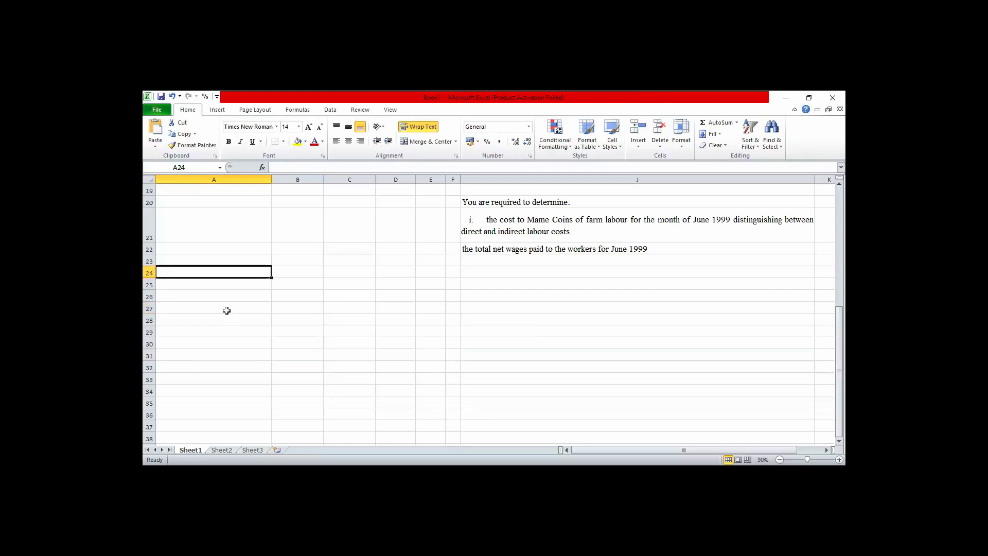
type("Wo")
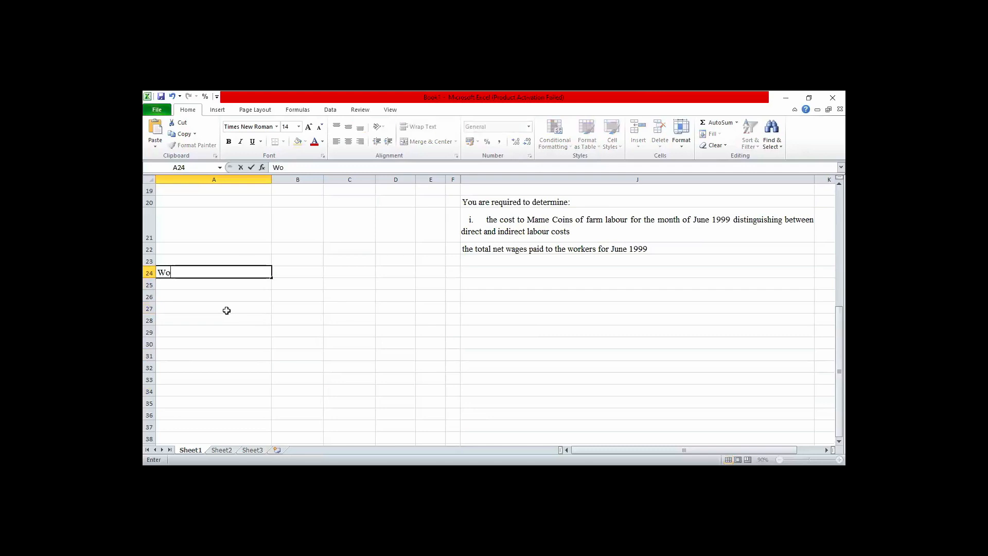
type("rking Notes")
key("ctrl+Return")
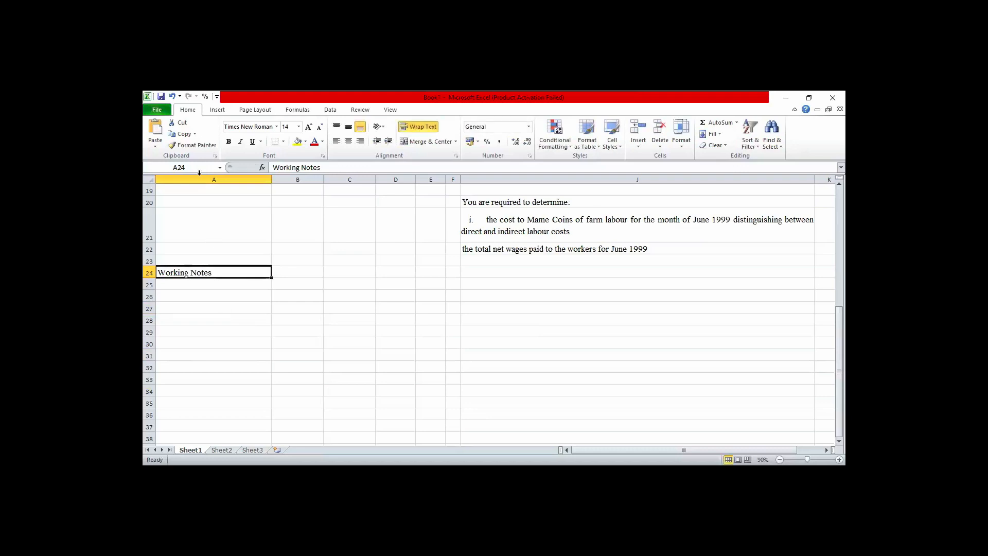
left_click(228, 142)
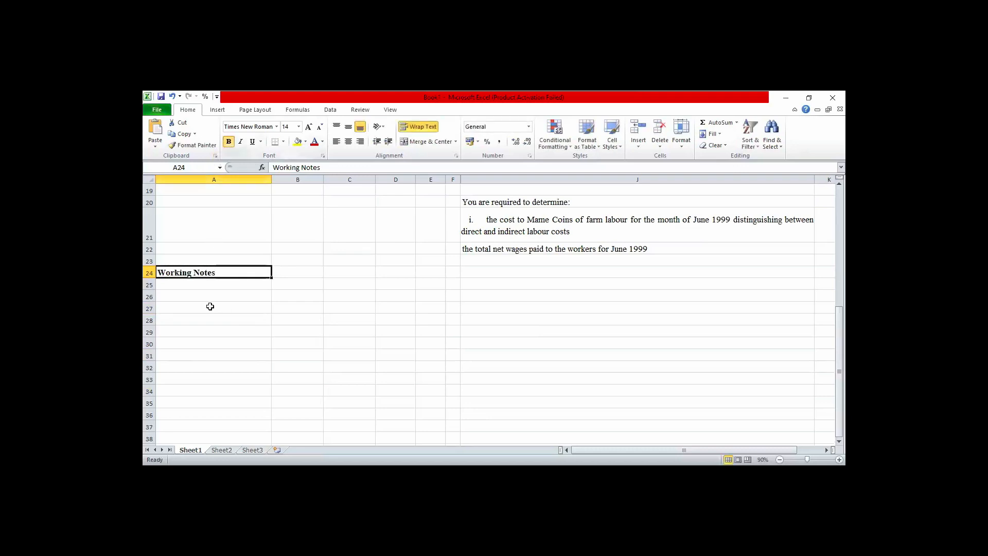
Enter the label "Direct Labour Cost:" in cell A25 under the Working Notes heading.
left_click(179, 285)
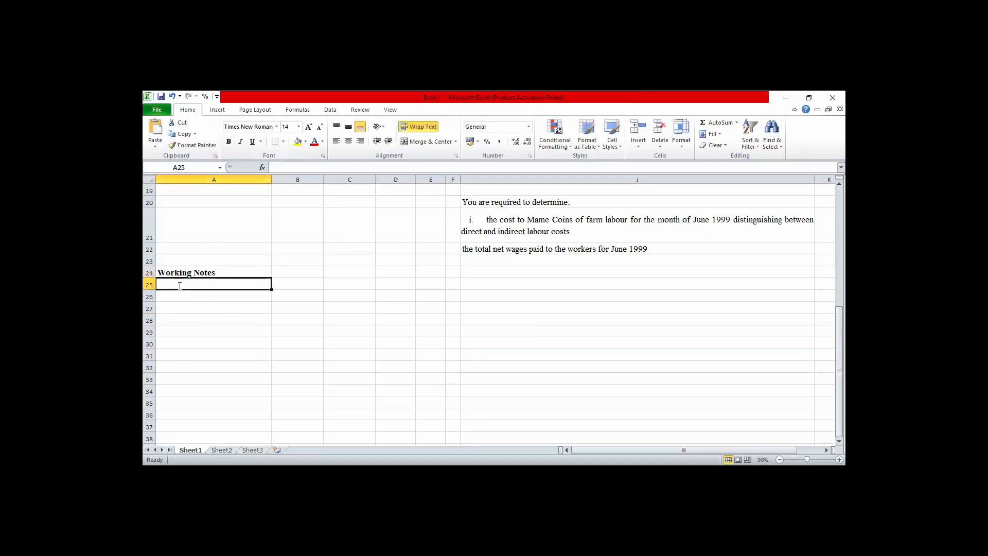
type("L")
key("BackSpace")
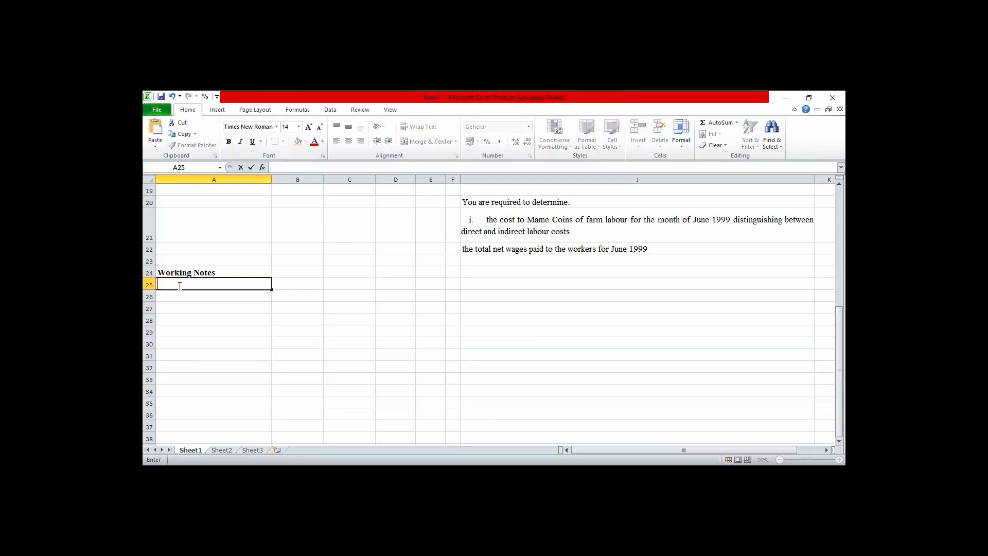
type("Direct Lab")
type("our Cost:")
key("Return")
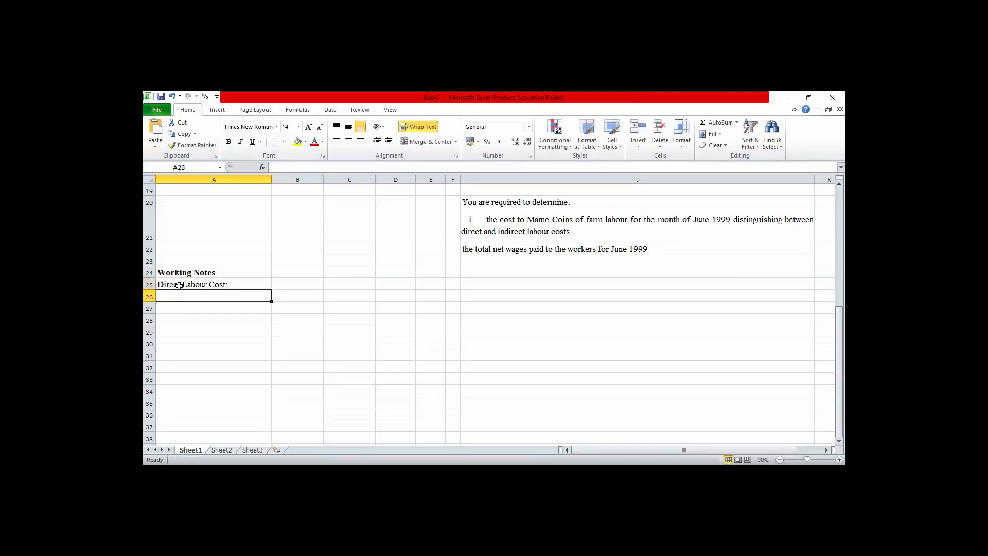
Enter the label "Basic Pay" in cell A26 below the Direct Labour Cost label.
type("Pa")
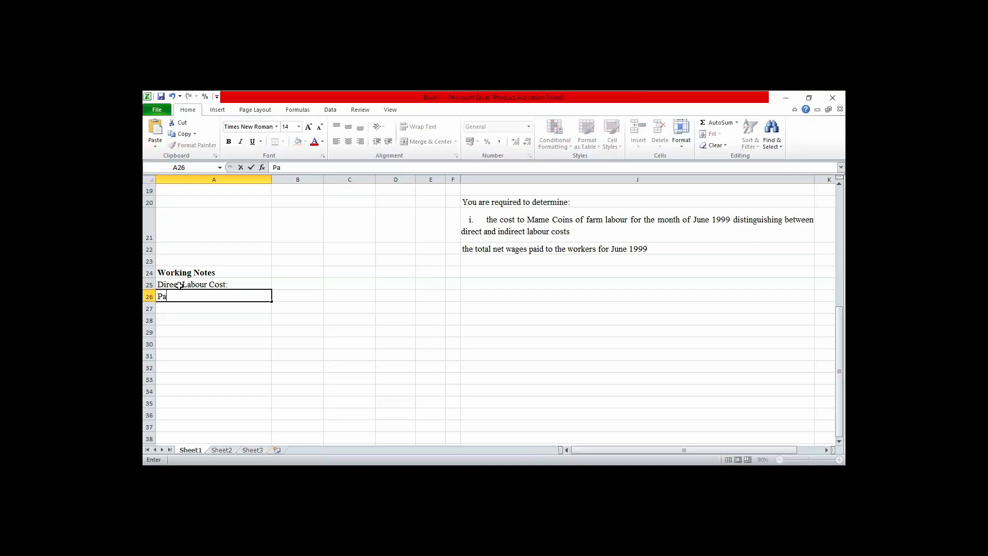
key("BackSpace")
key("BackSpace")
type("Basc")
key("BackSpace")
type("ic Pay")
Put a copy of the "Direct Labour Cost:" label in cell A27 and move "Basic Pay" up to cell A25.
left_click(176, 285)
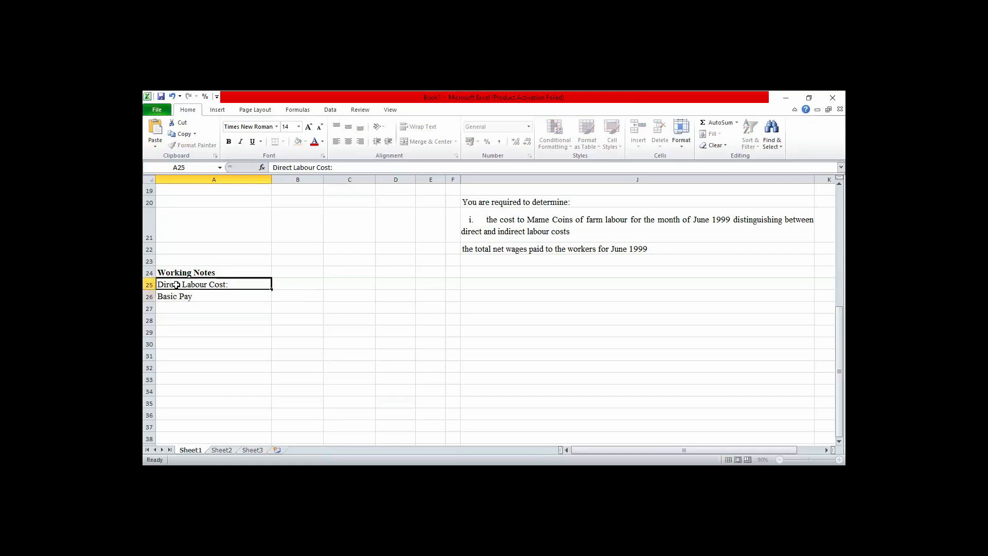
key("ctrl+c")
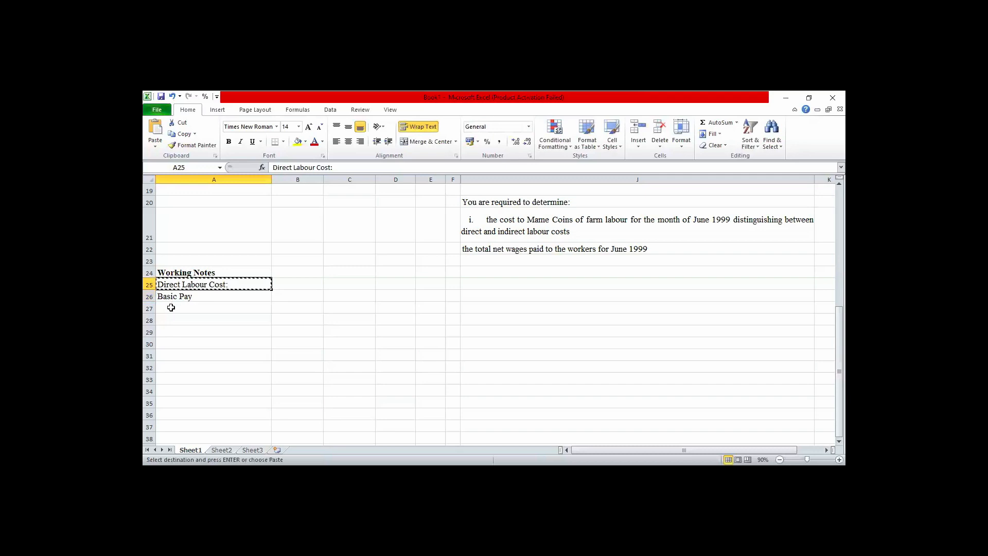
left_click(171, 307)
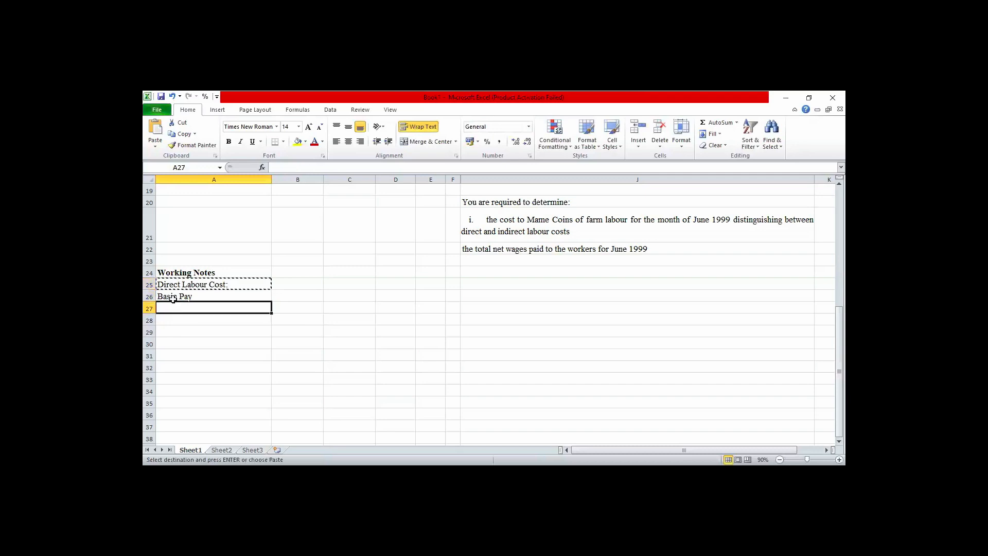
key("ctrl+v")
left_click(173, 296)
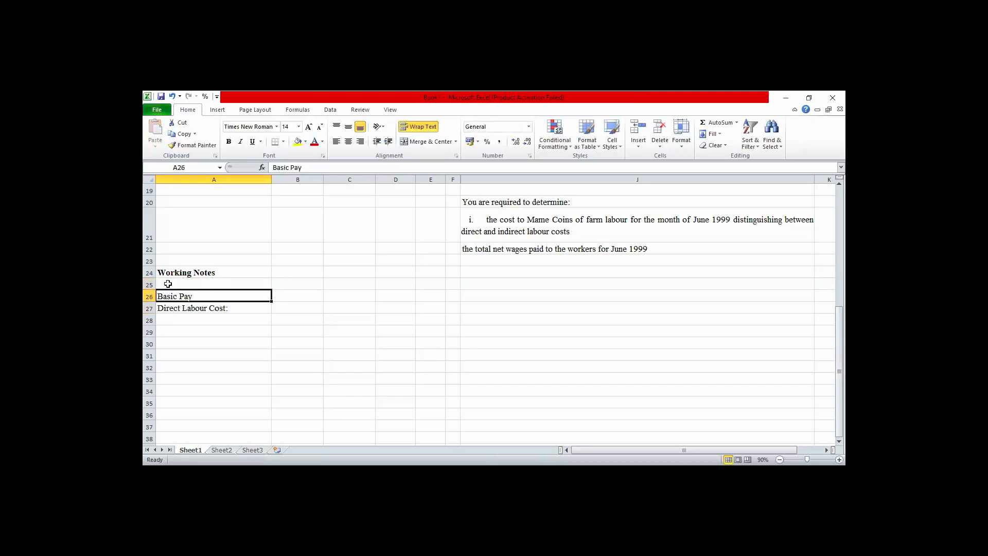
key("ctrl+x")
left_click(168, 284)
key("ctrl+v")
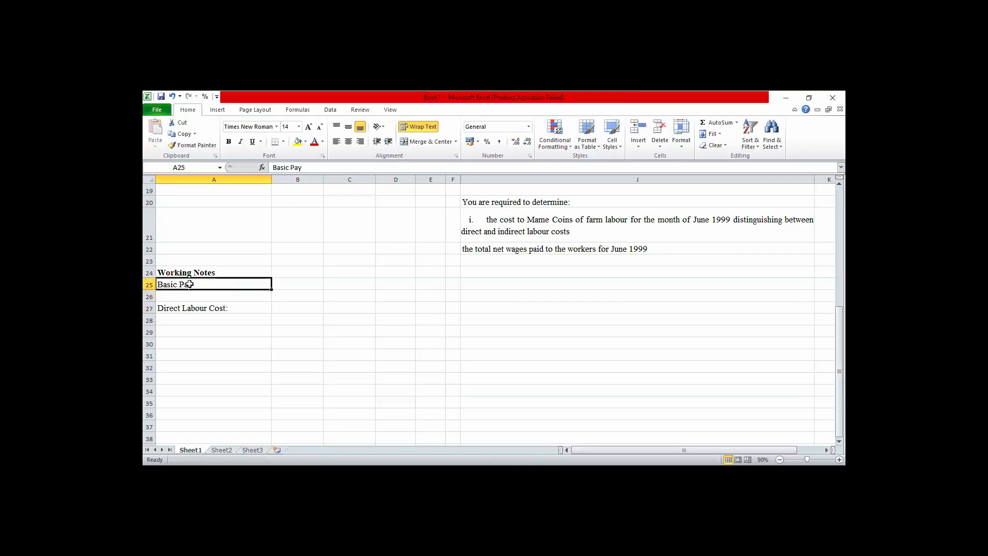
Change the label in cell A25 to "1) Basic Pay:".
double_click(197, 285)
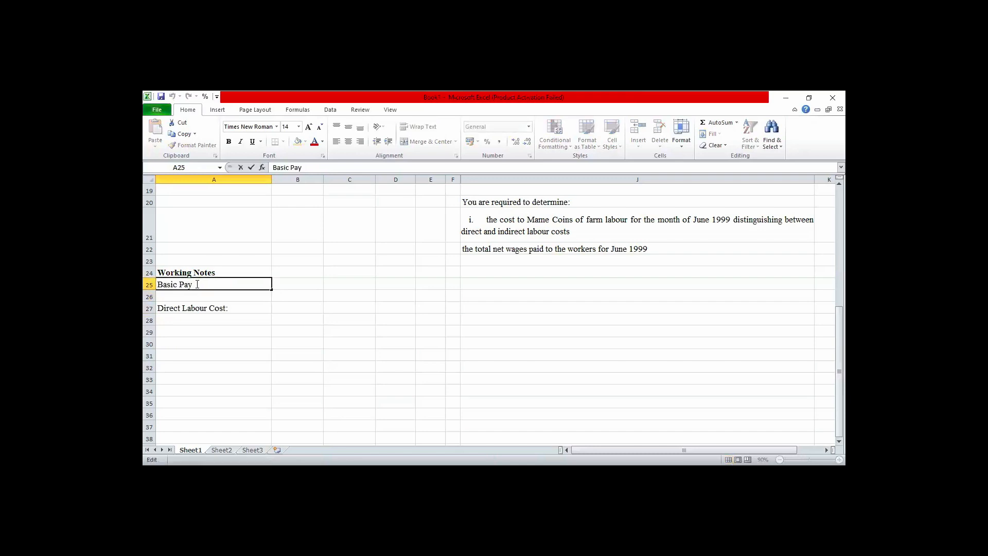
type(":")
type("1")
type(")")
Move the "Direct Labour Cost:" label up to cell A26 and remove its trailing colon.
left_click(163, 307)
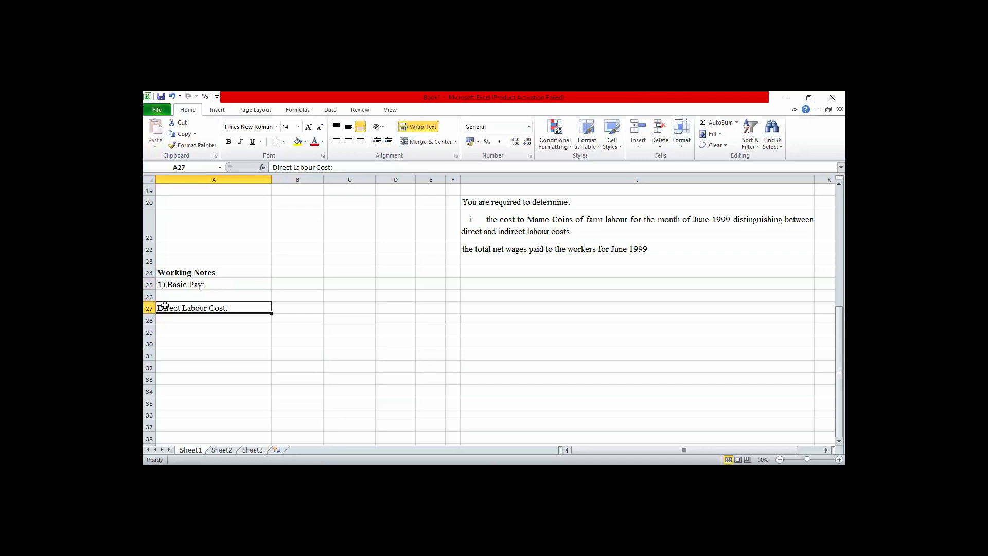
key("ctrl+c")
left_click(165, 296)
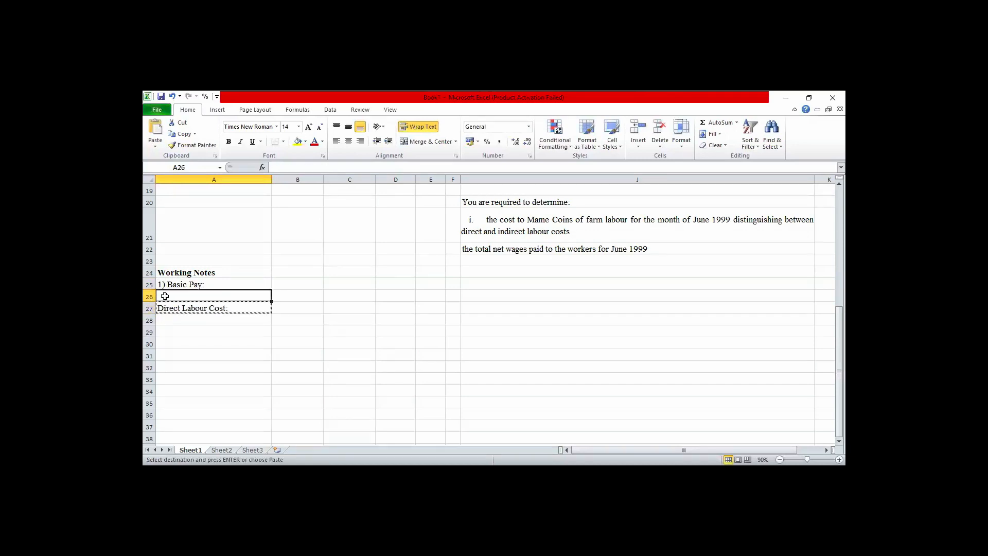
key("ctrl+v")
left_click(280, 318)
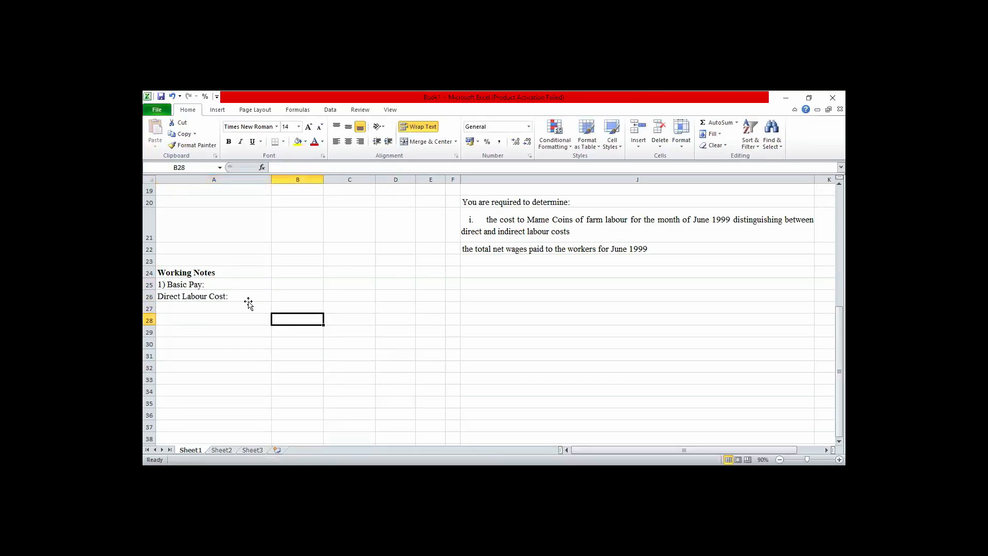
left_click(246, 273)
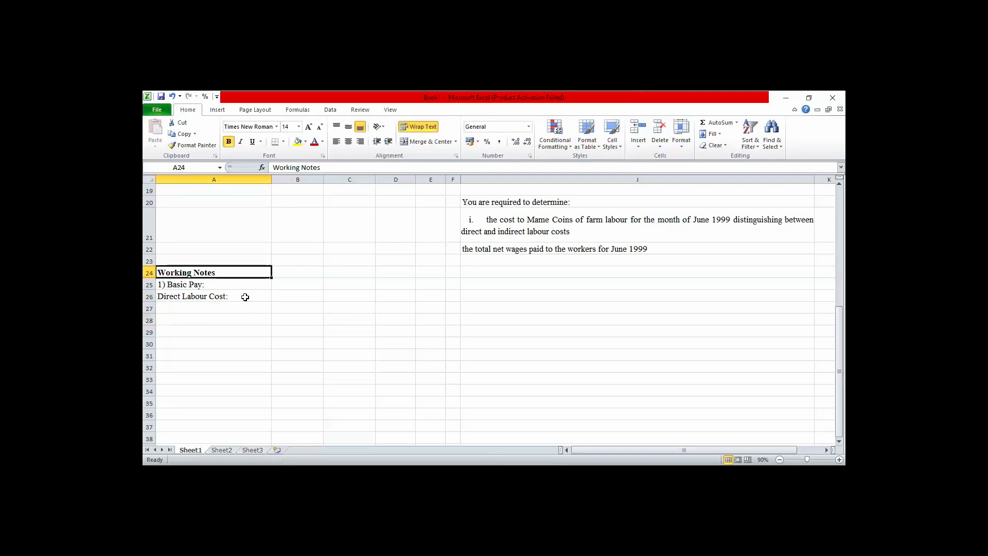
left_click(245, 297)
double_click(245, 297)
key("BackSpace")
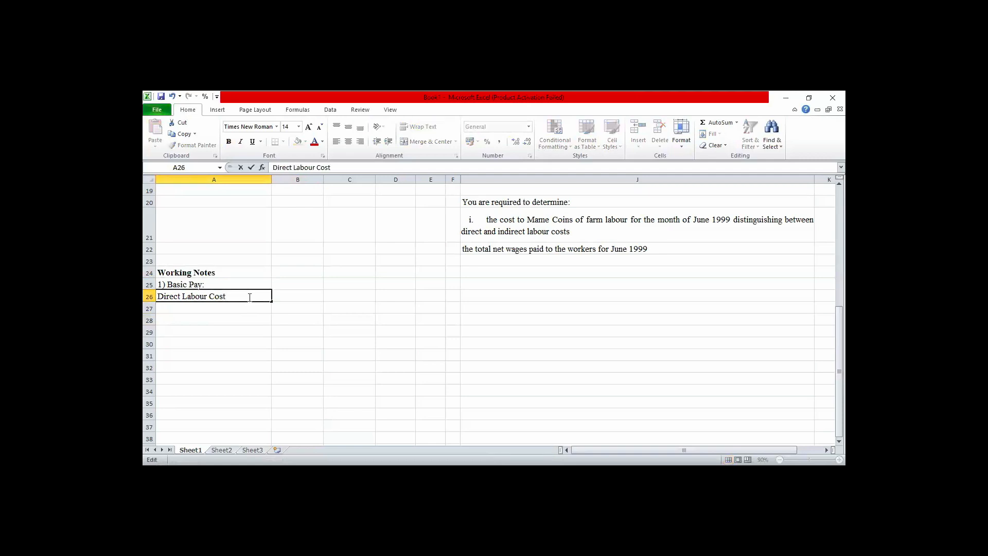
left_click(278, 297)
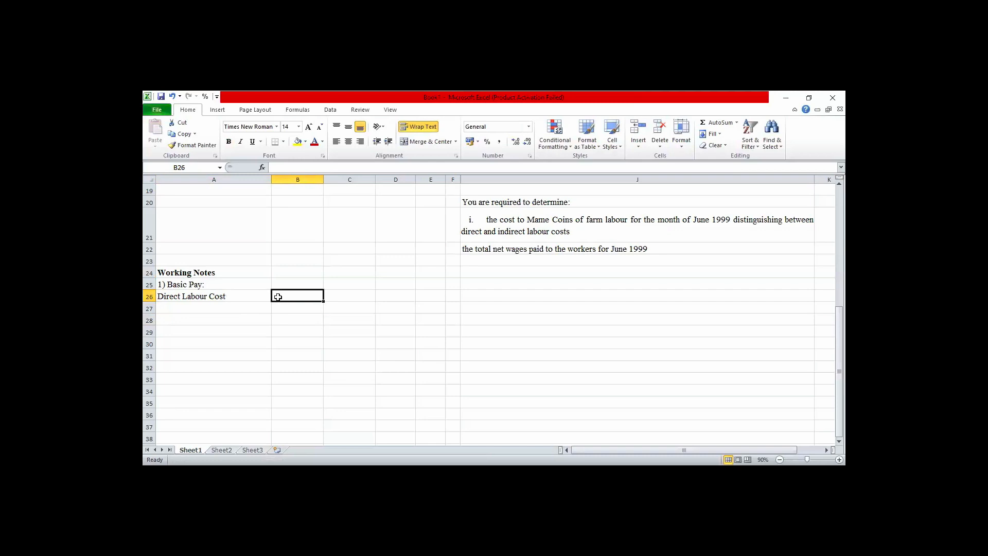
double_click(246, 297)
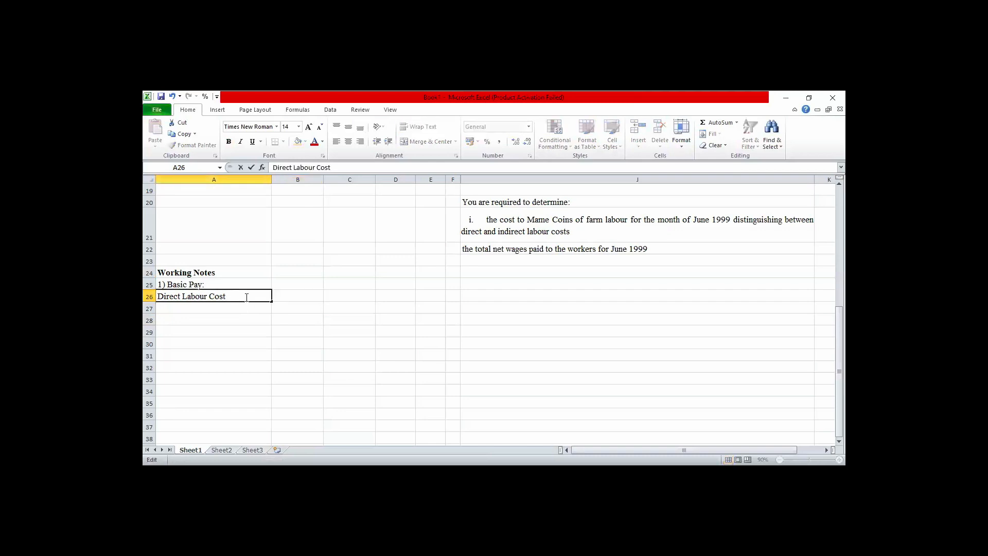
type("aaaaaaaaaaaaaaaaaaaaaaaa")
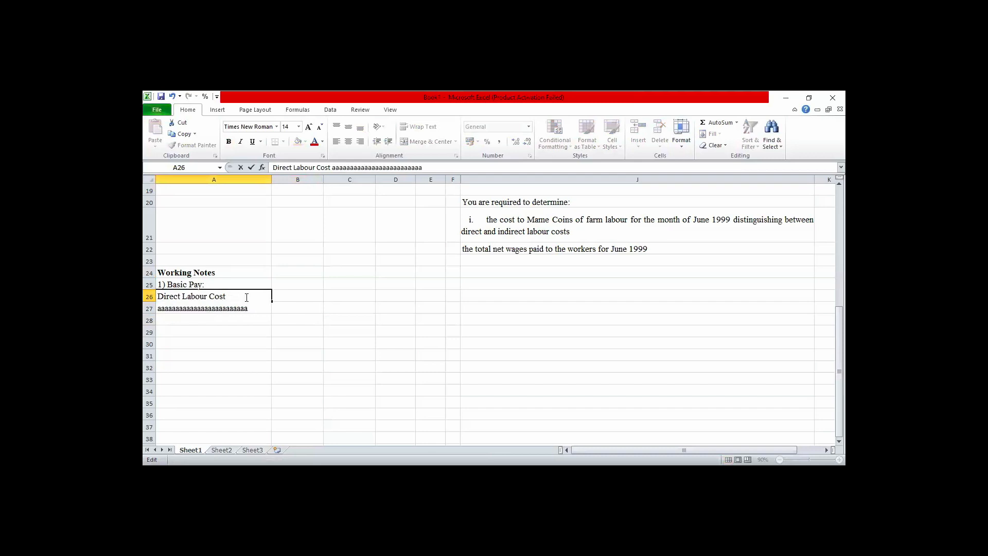
key("Return")
key("ctrl+z")
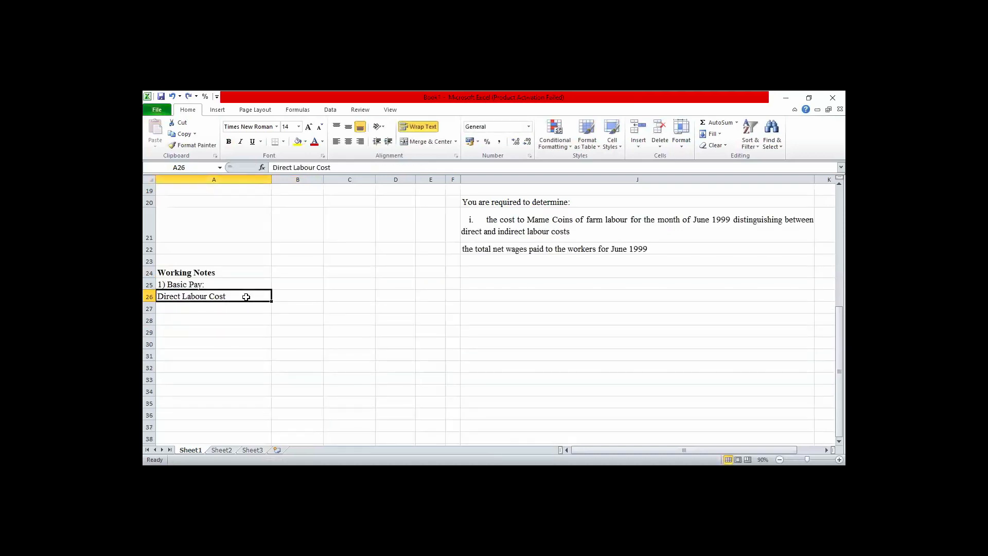
double_click(244, 297)
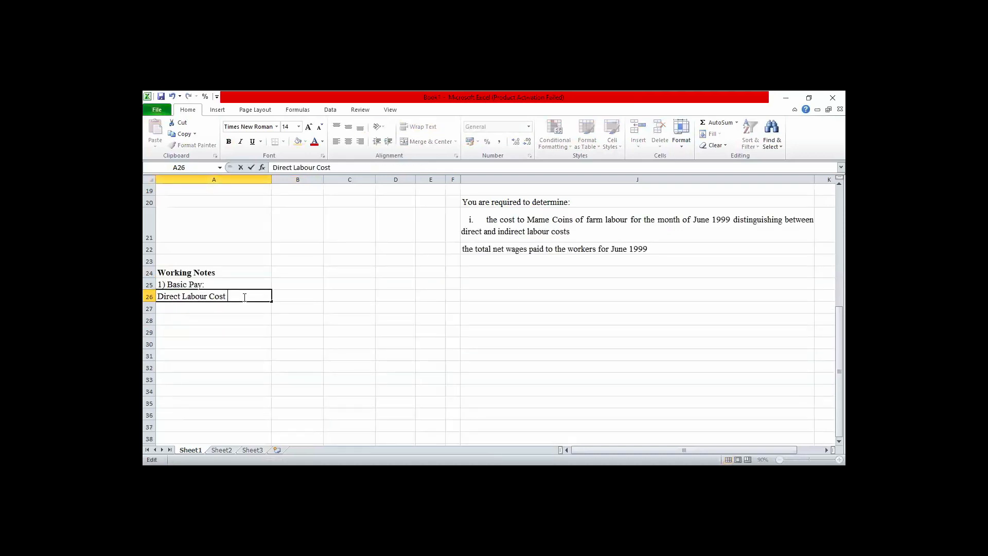
type("@12,250/un")
type("it")
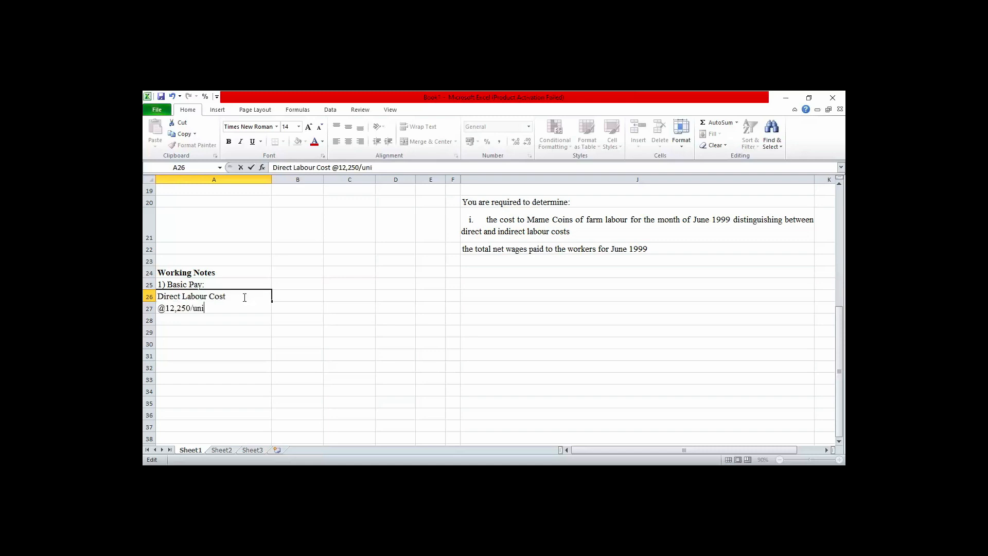
double_click(271, 180)
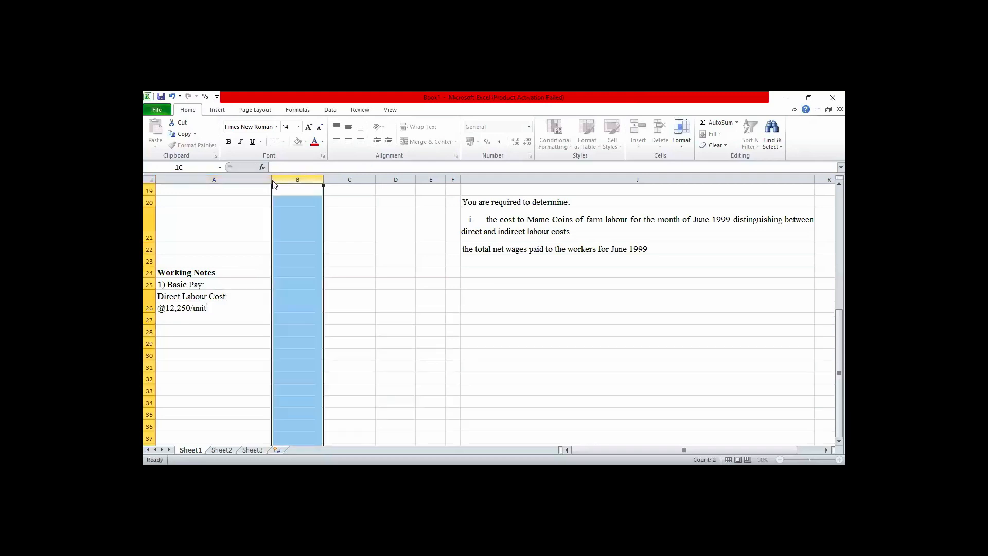
left_click(301, 298)
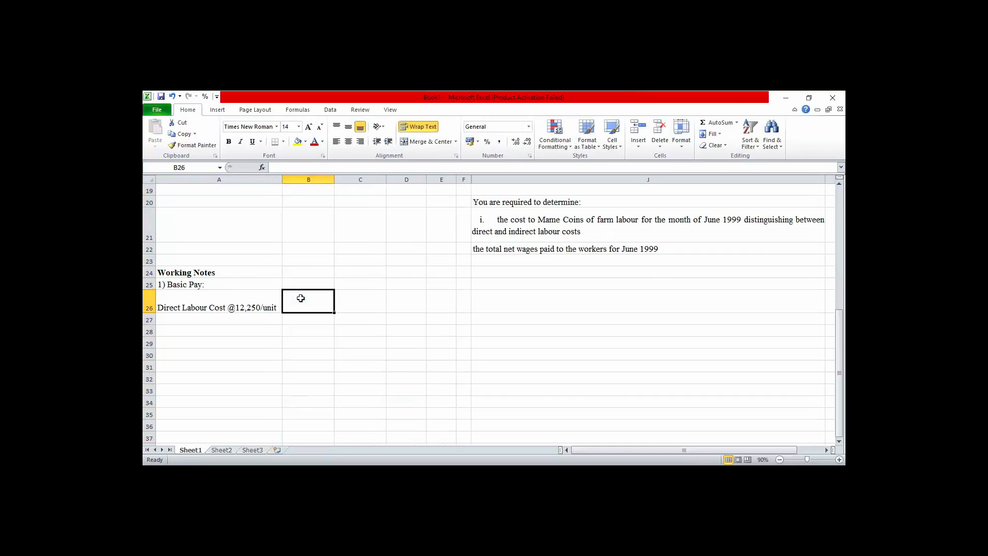
type("30")
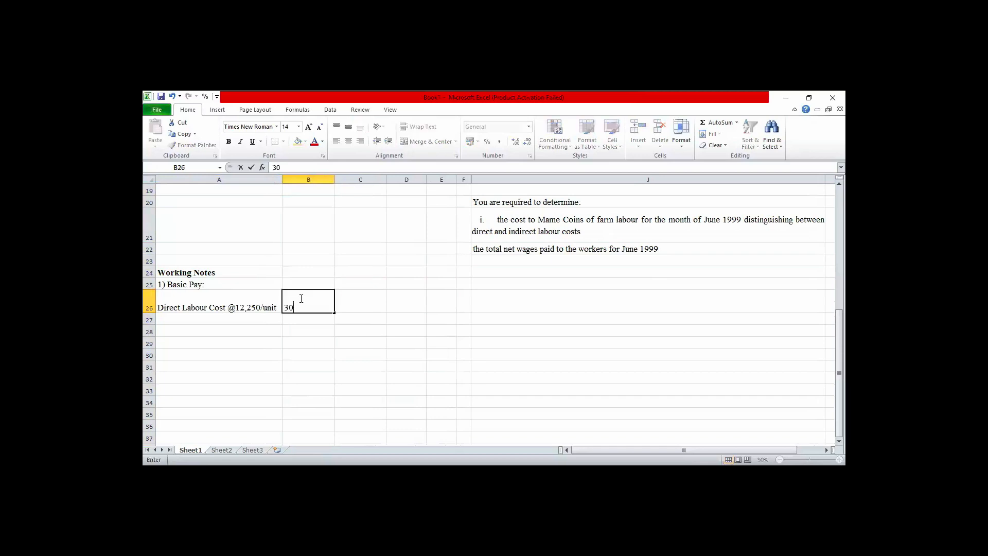
key("BackSpace")
key("BackSpace")
type("=3")
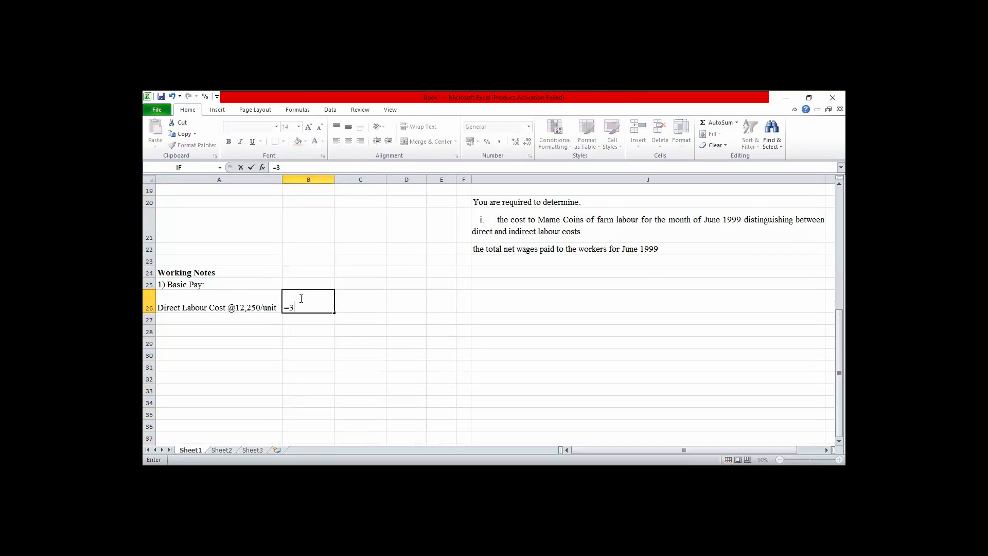
type("0,000* 12")
key("BackSpace")
key("BackSpace")
key("BackSpace")
key("BackSpace")
key("BackSpace")
key("BackSpace")
key("BackSpace")
key("BackSpace")
key("BackSpace")
key("BackSpace")
key("BackSpace")
Enter the output quantity 30000 in cell B26 beside the Direct Labour Cost label.
type("30")
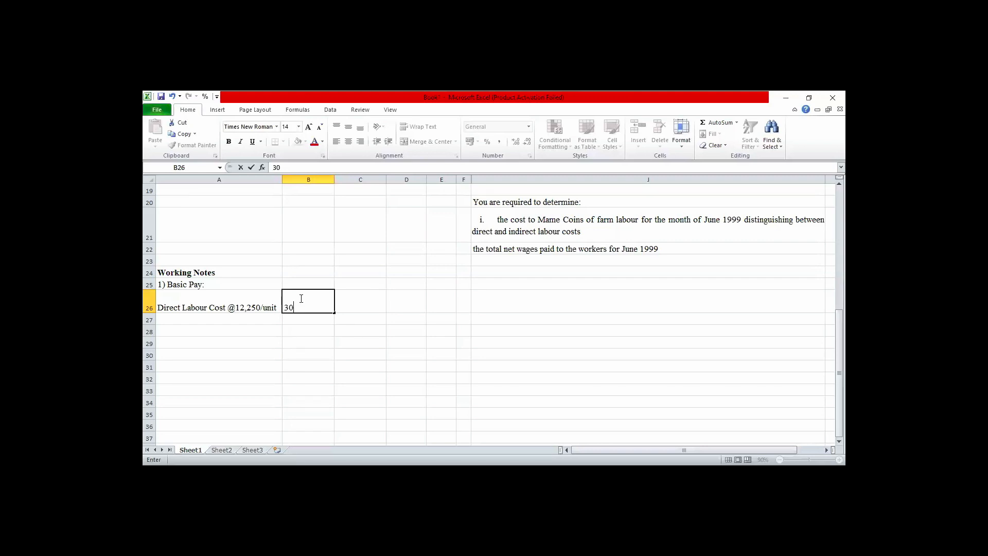
type("000")
key("Tab")
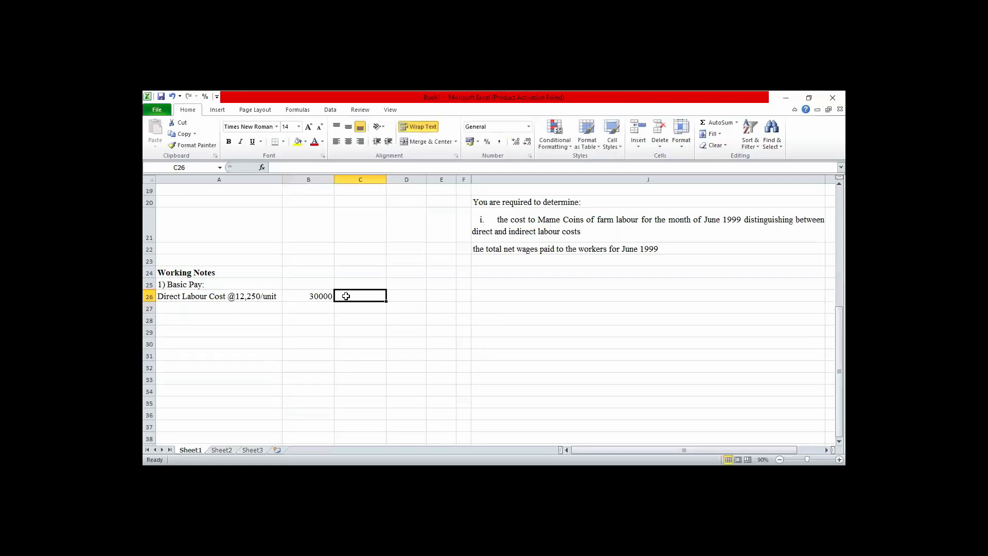
Enter the column headings "Output", "Rate/Unit" and "LC" in cells B25, C25 and D25.
left_click(315, 285)
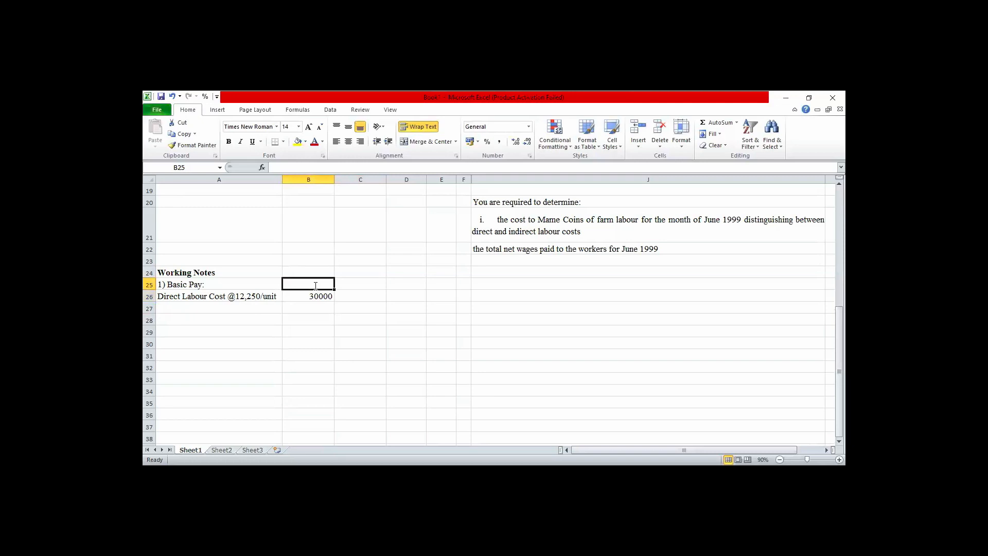
type("Un")
key("BackSpace")
key("BackSpace")
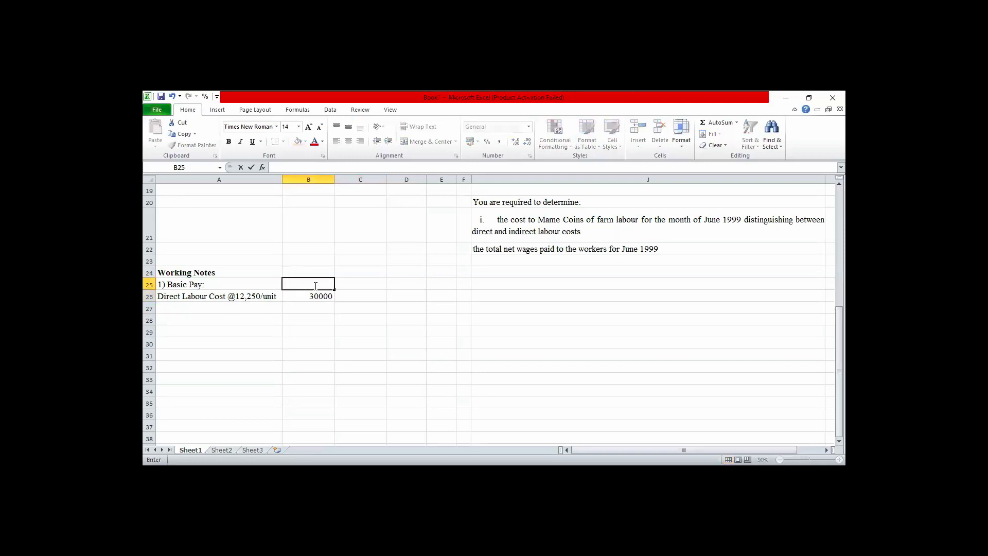
type("Output")
key("Tab")
type("Rate")
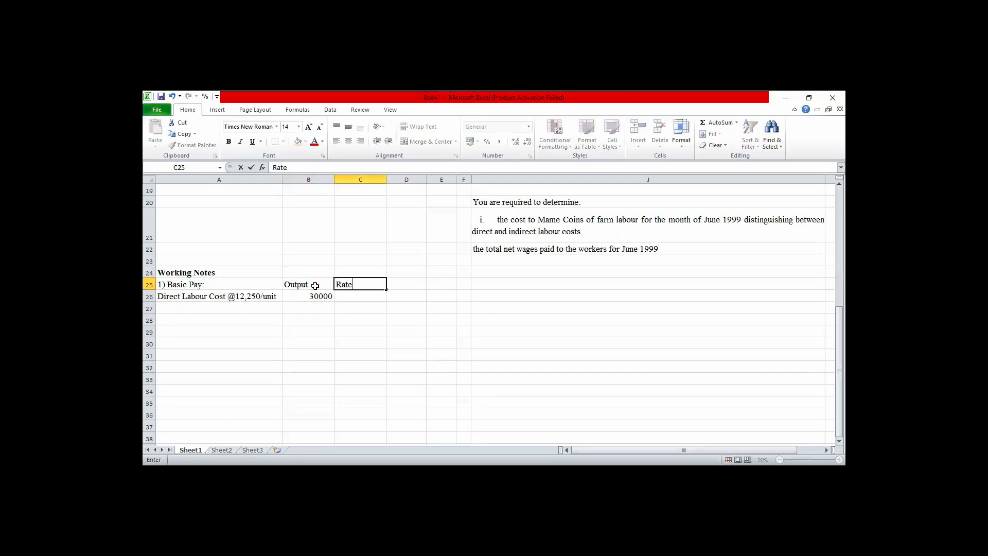
type("/Unit")
key("Tab")
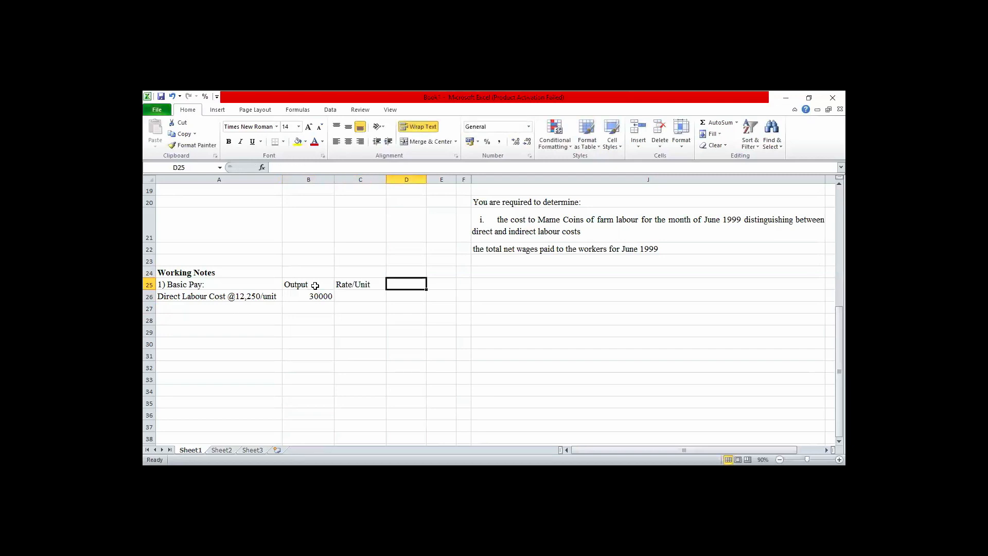
type("LC")
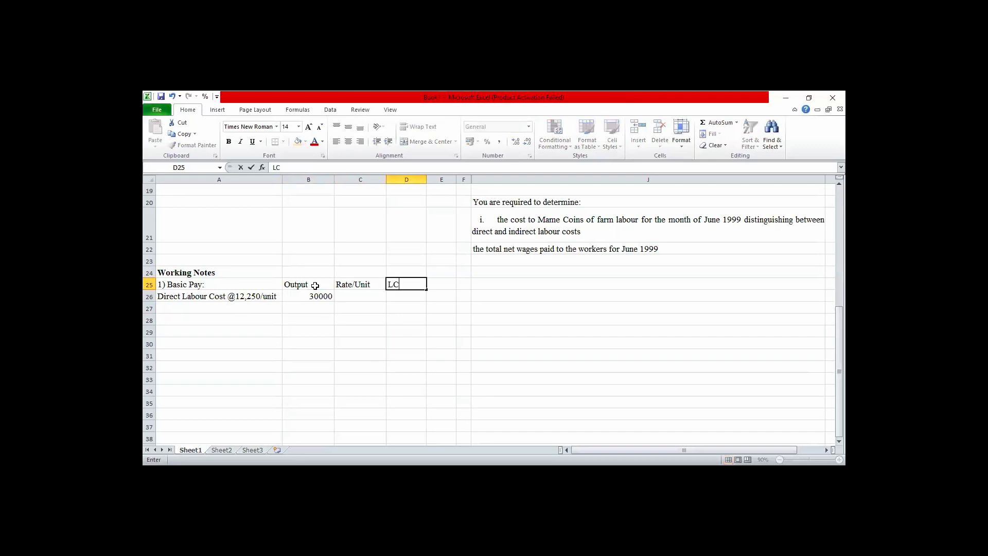
key("Return")
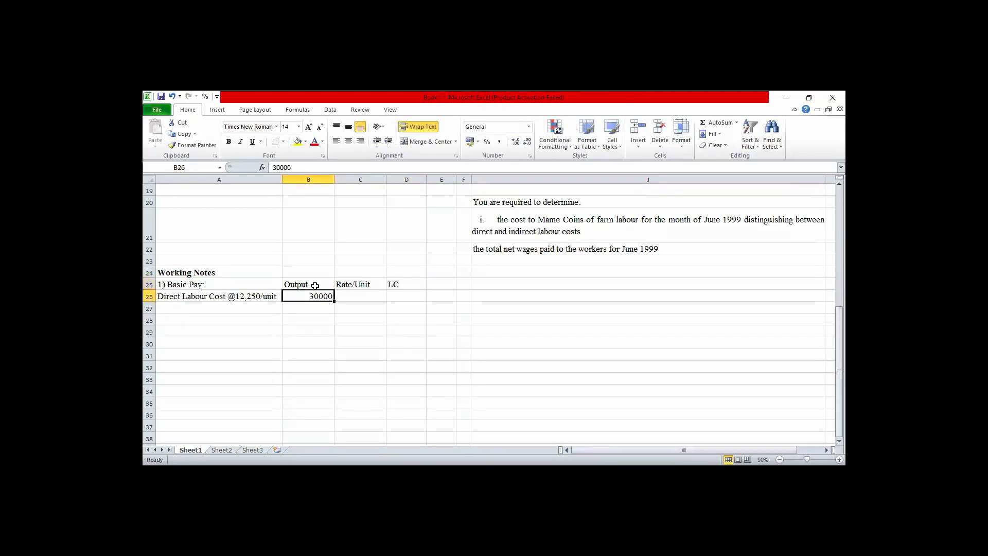
Format cells B26 to D26 with thousands separators and no decimal places.
key("shift+Right")
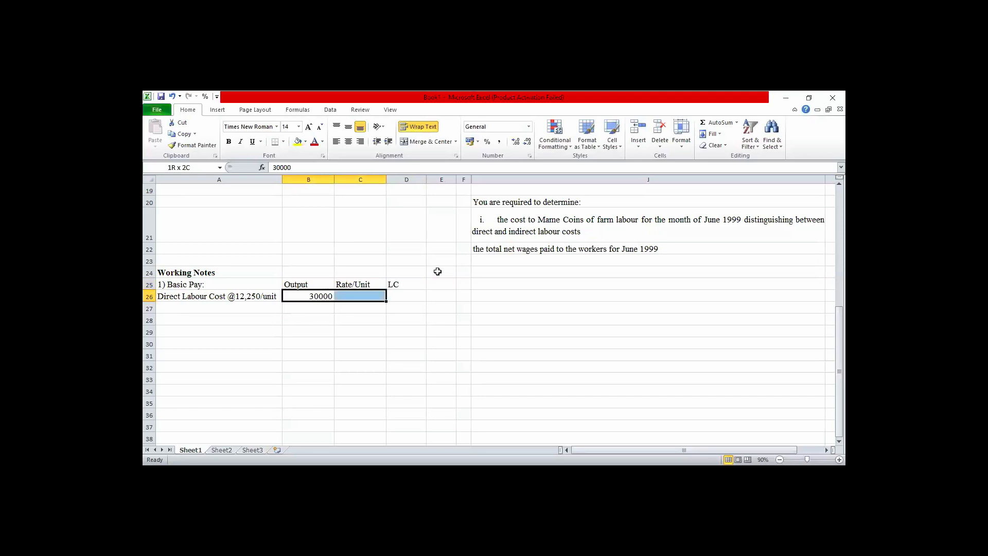
key("shift+Right")
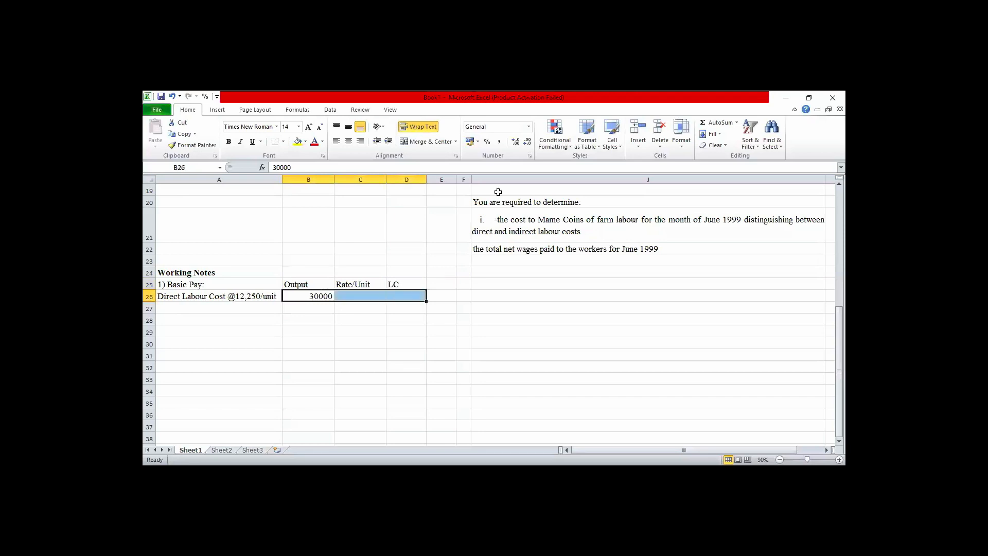
left_click(499, 142)
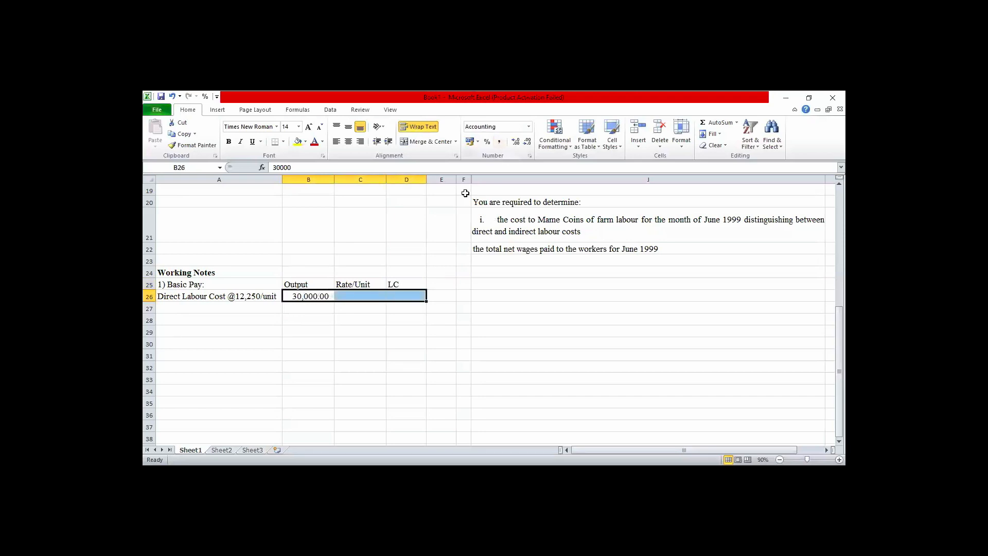
left_click(529, 142)
left_click(528, 142)
key("Right")
Make the Output, Rate/Unit and LC headings in B25:D25 bold and centred.
left_click(310, 286)
key("shift+Right")
key("shift+Right")
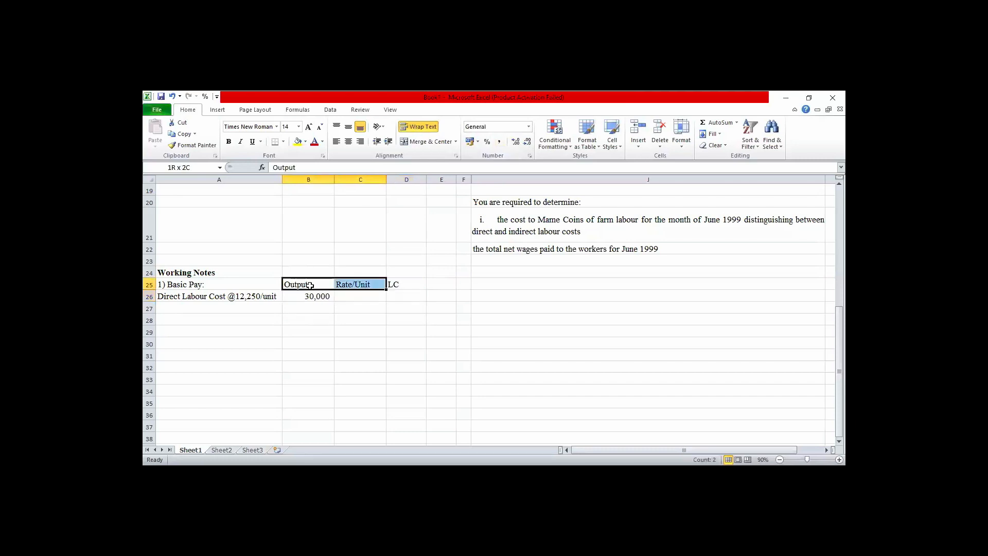
left_click(229, 143)
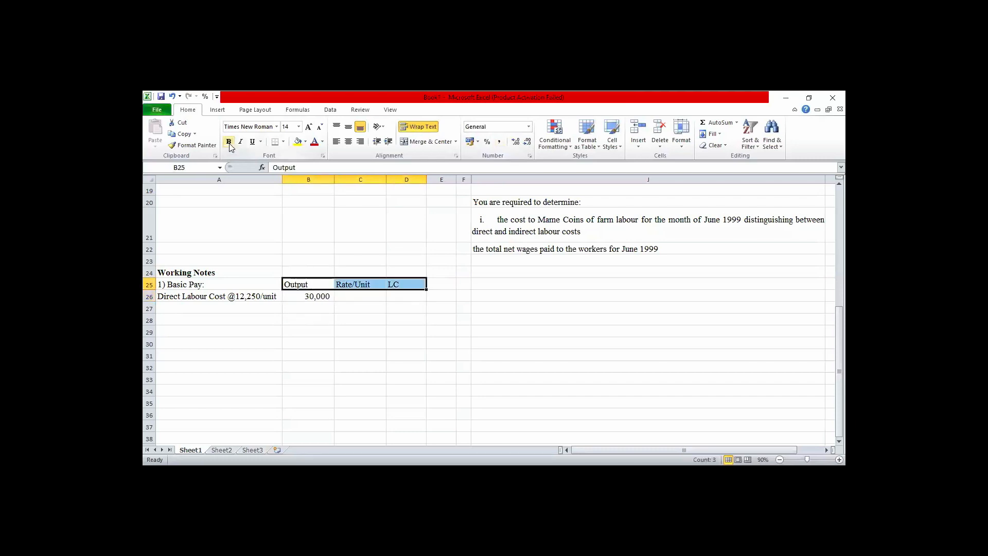
left_click(350, 142)
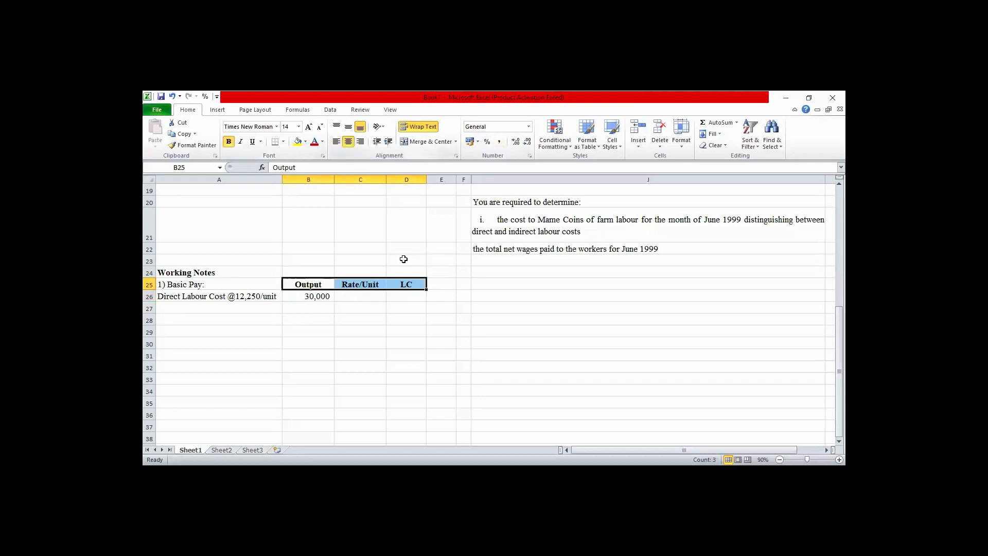
Enter the rate per unit 12250 in cell C26 for the direct labour cost.
left_click(362, 296)
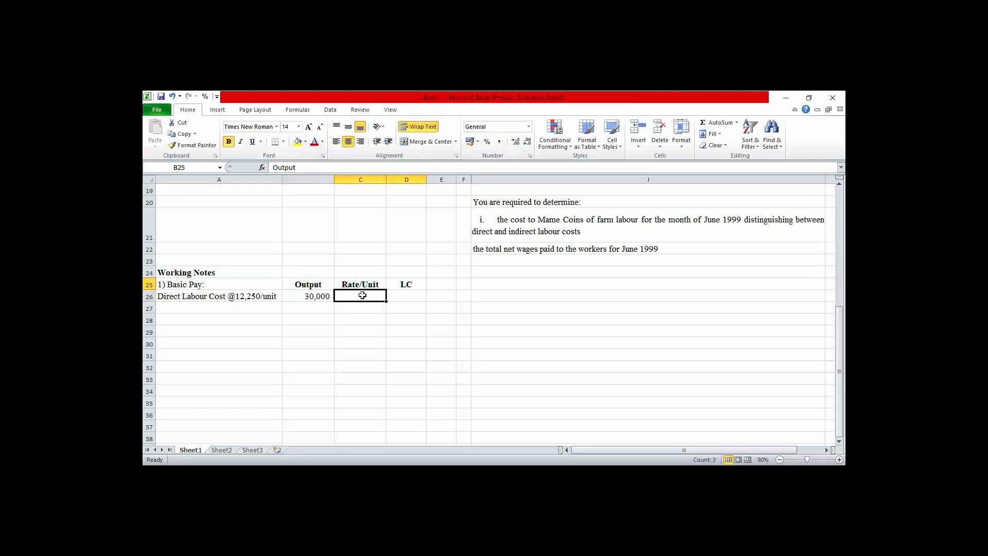
type("12")
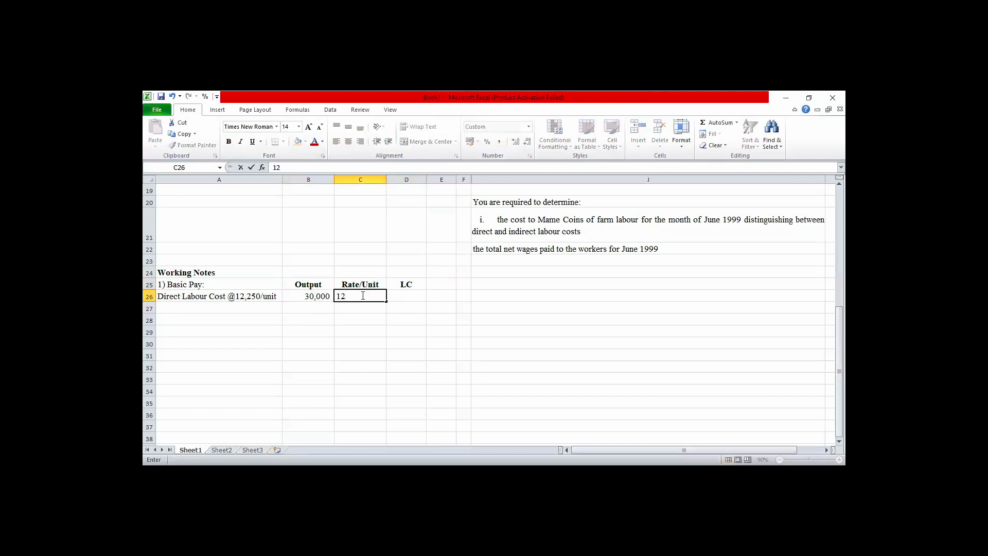
type("250")
key("Tab")
Calculate the direct labour cost in D26 with =B26*C26 and autofit column D to show the full amount.
type("=")
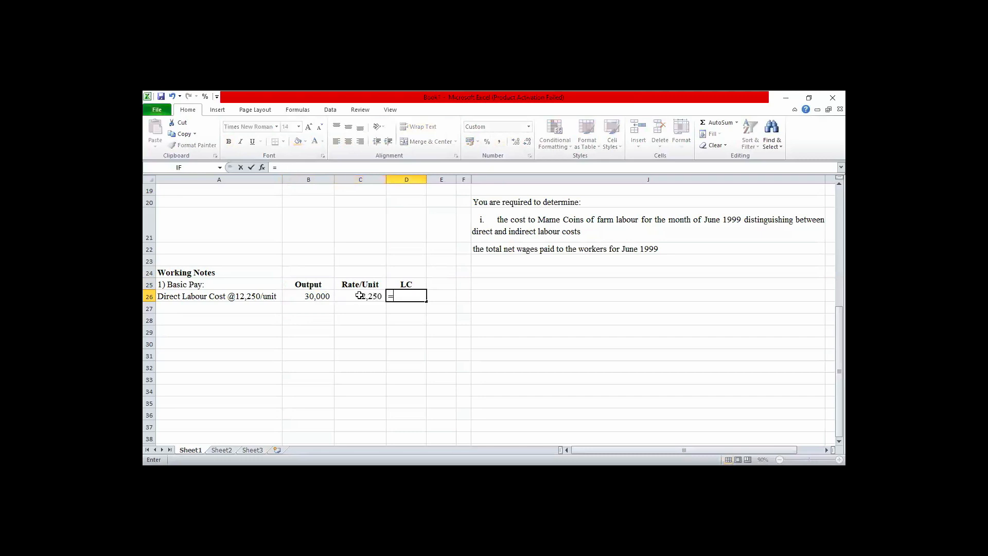
left_click(326, 296)
type("*")
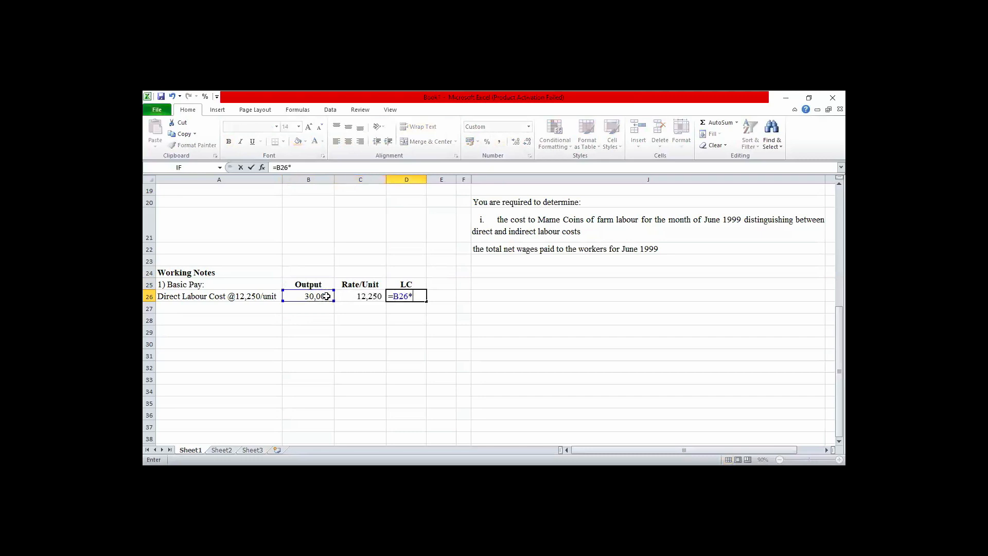
left_click(349, 300)
key("Return")
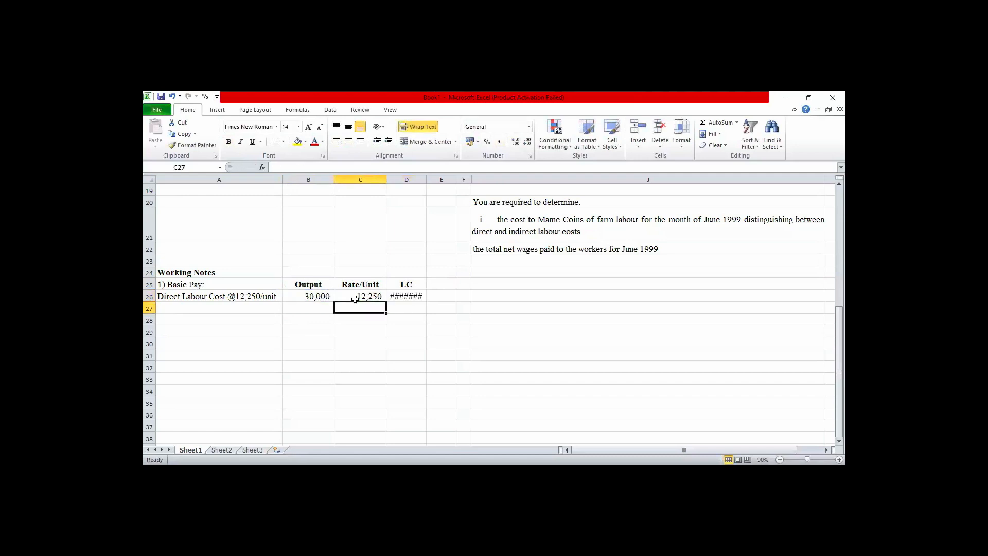
double_click(426, 179)
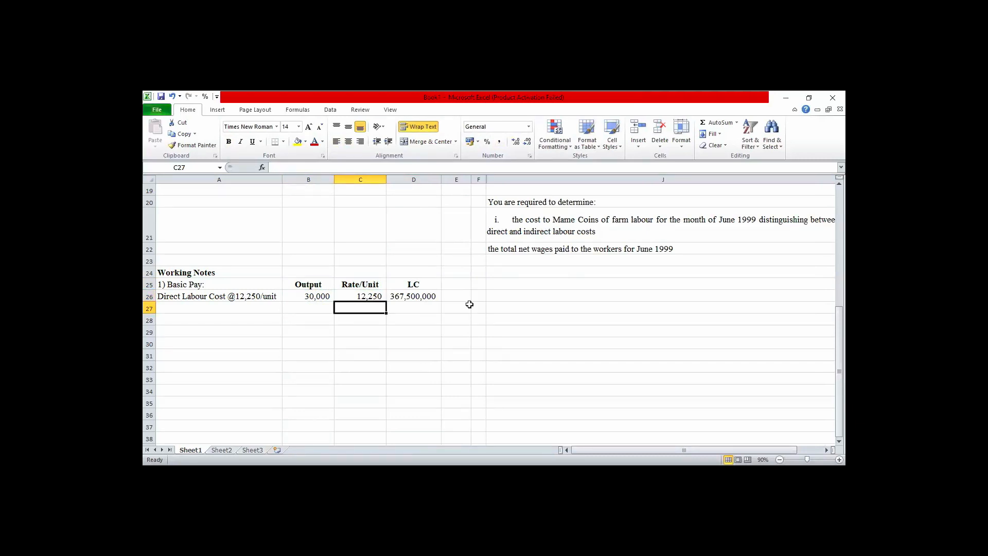
Enter the label "Indirect Labour Cost" in cell A28.
key("Down")
key("Down")
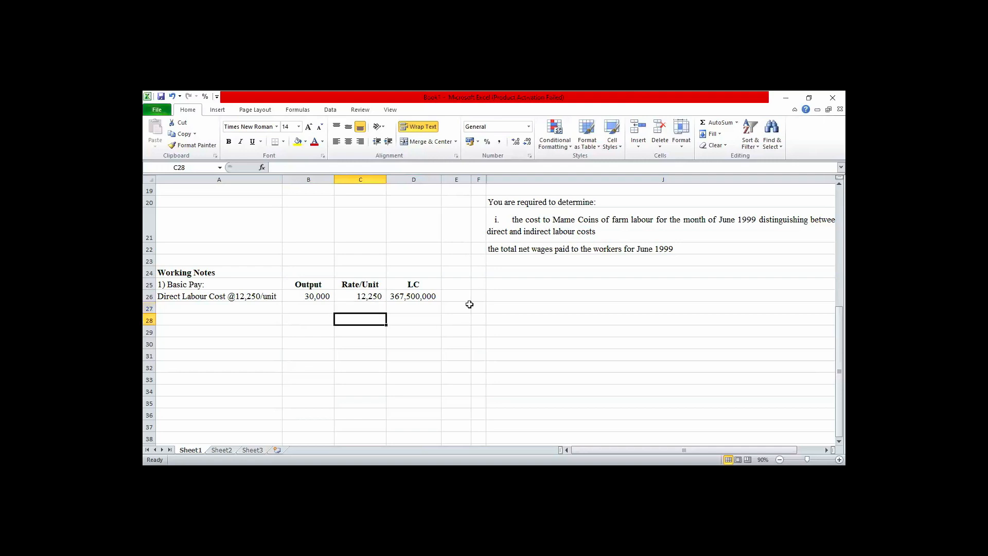
left_click(247, 316)
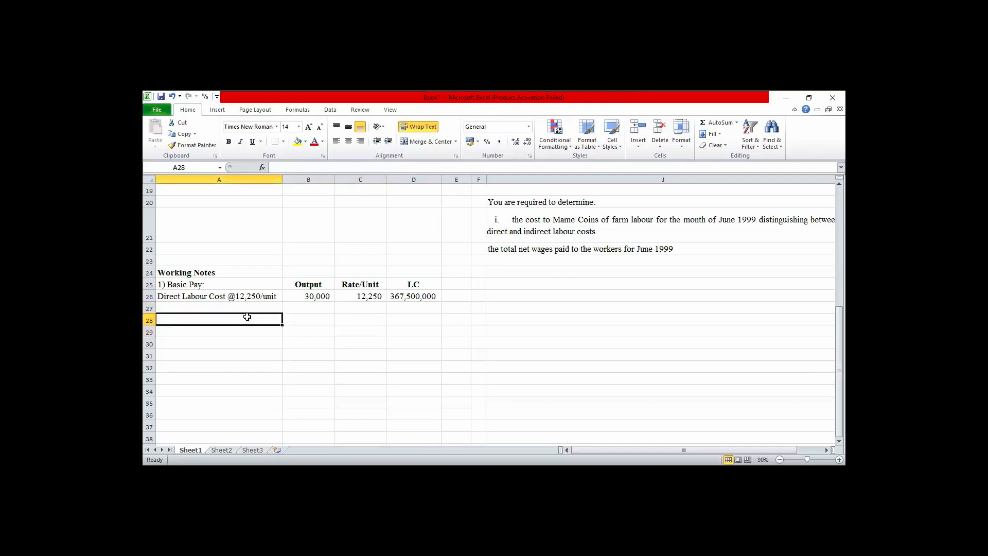
type("I")
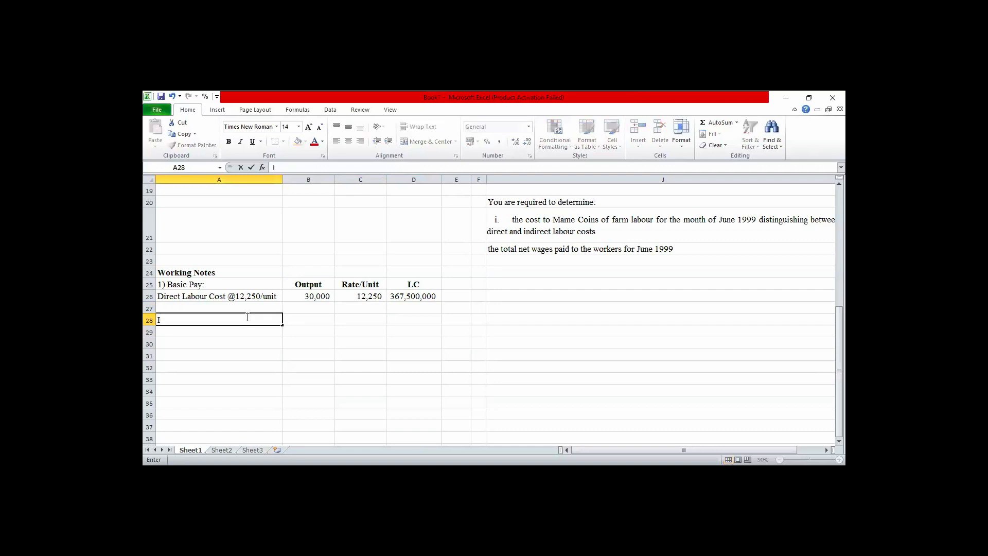
type("ndirect Labour Cost")
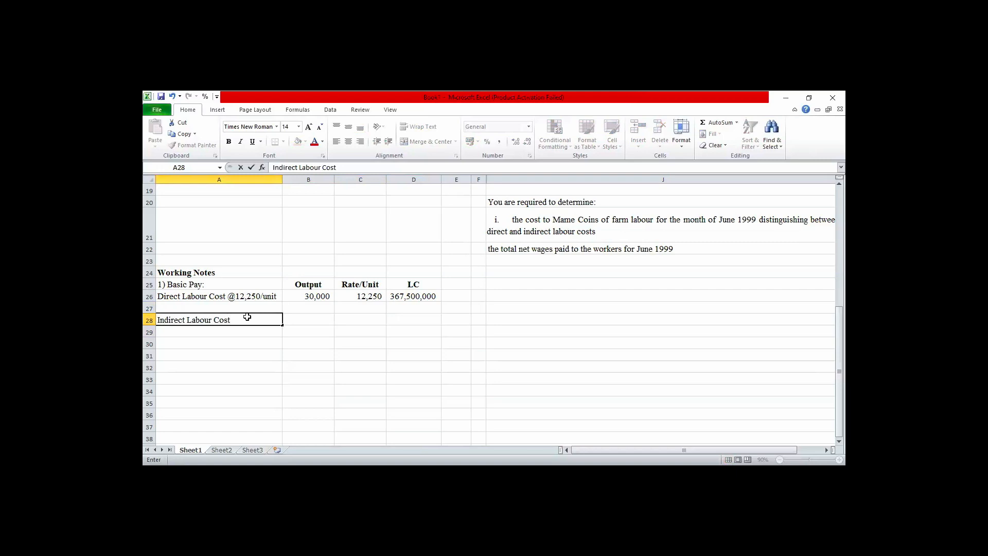
key("Tab")
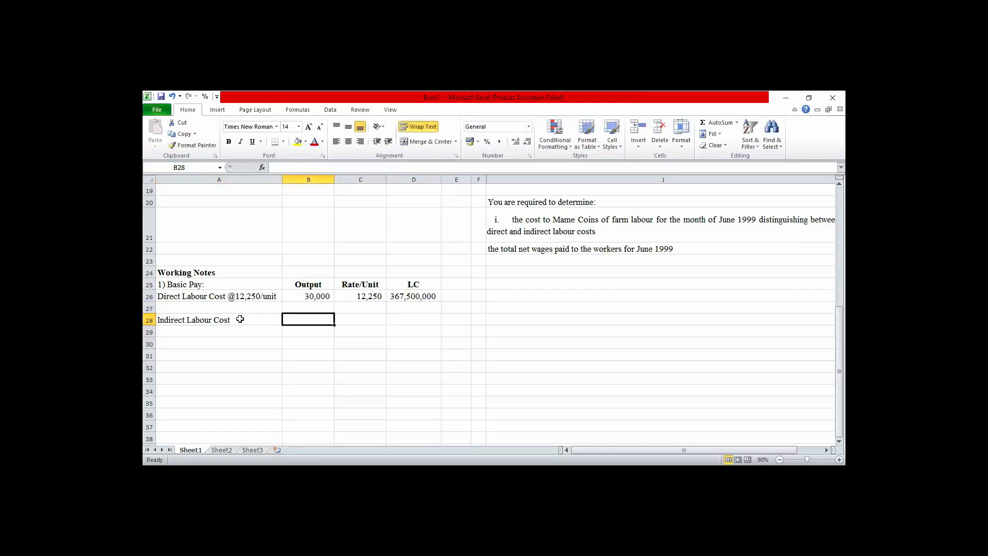
Append "@ 14,000/hr" in bold to the Indirect Labour Cost label in A28.
double_click(240, 319)
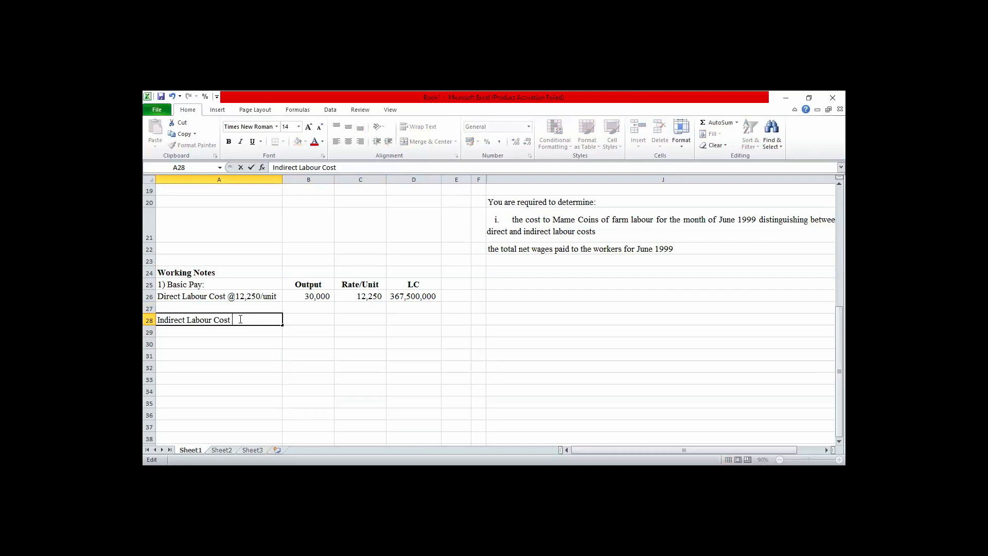
key("ctrl+b")
type("@ 14,000/hr")
left_click(303, 321)
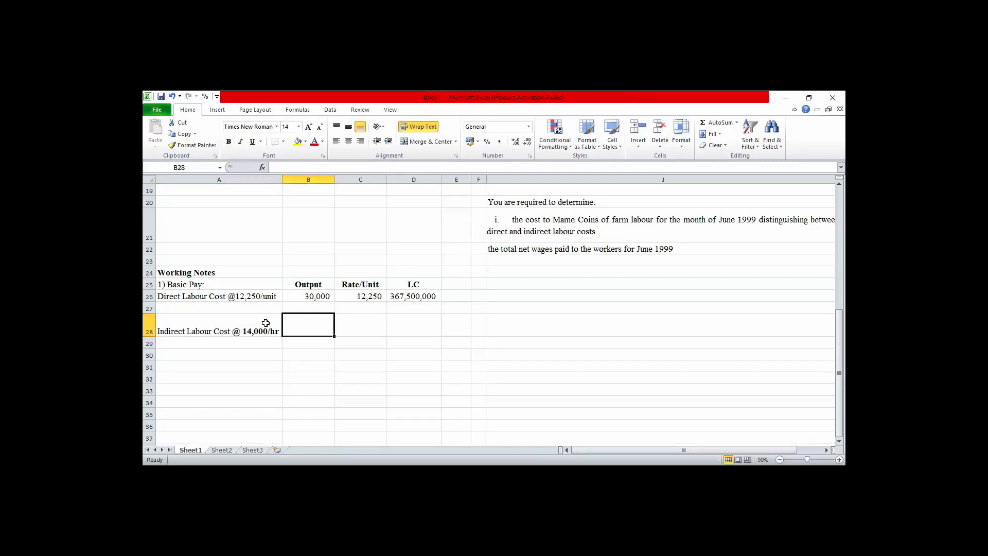
Insert a blank row above the Indirect Labour Cost row.
left_click(150, 325)
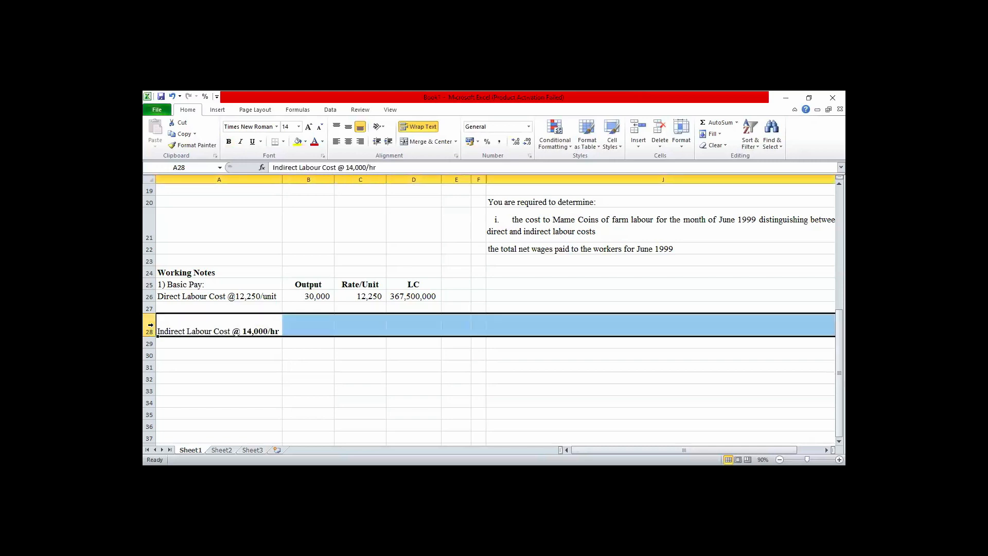
right_click(151, 325)
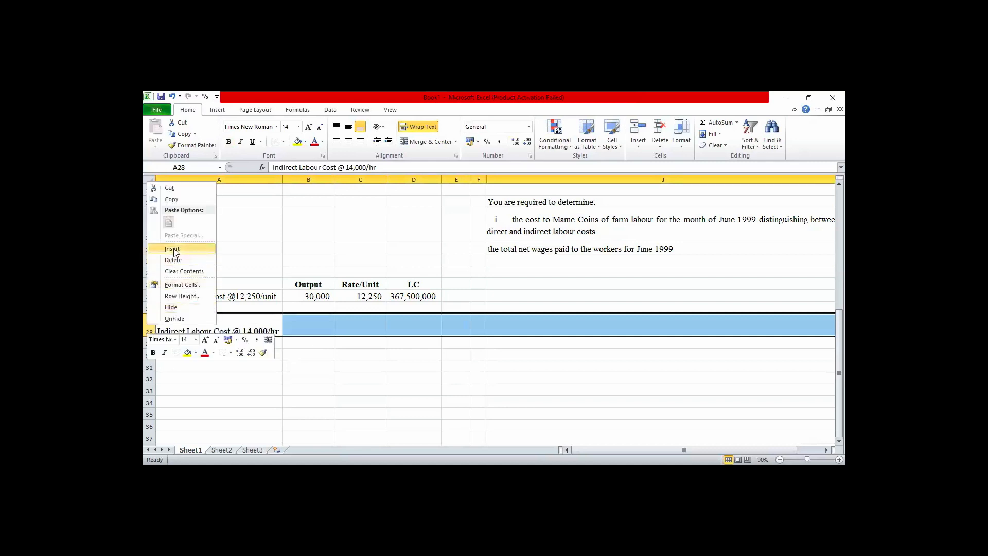
left_click(315, 317)
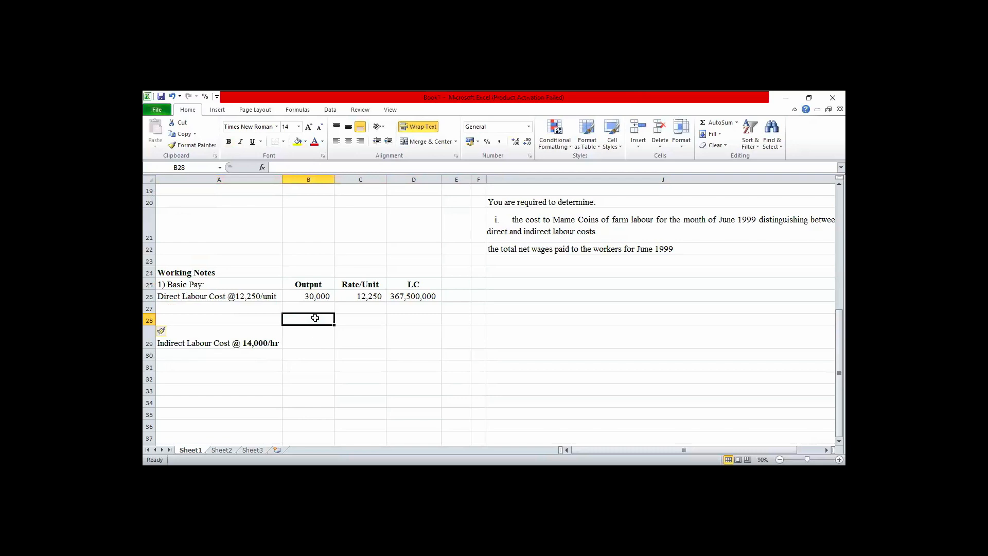
Enter the heading "Hours Worked" in cell B28 and centre it.
double_click(315, 317)
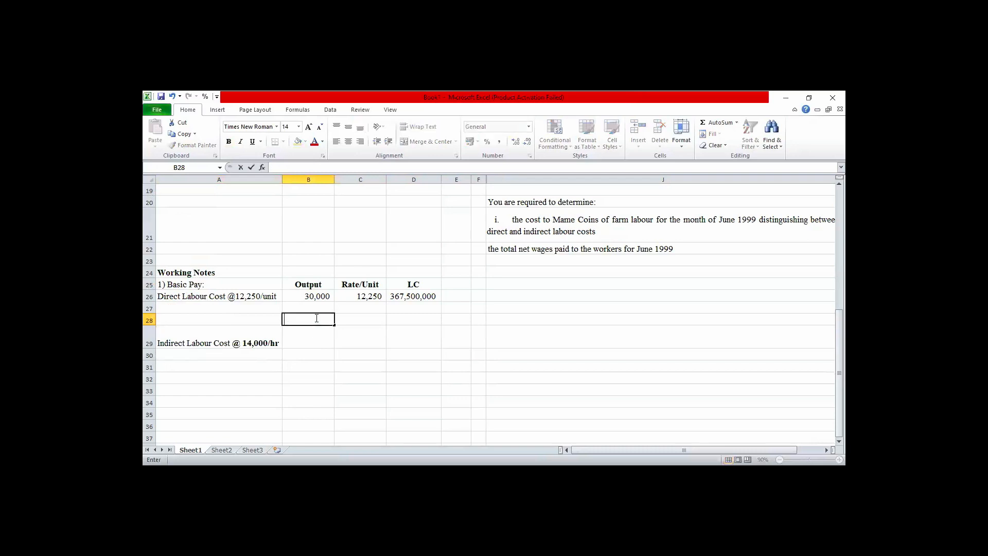
type("Hours Worked")
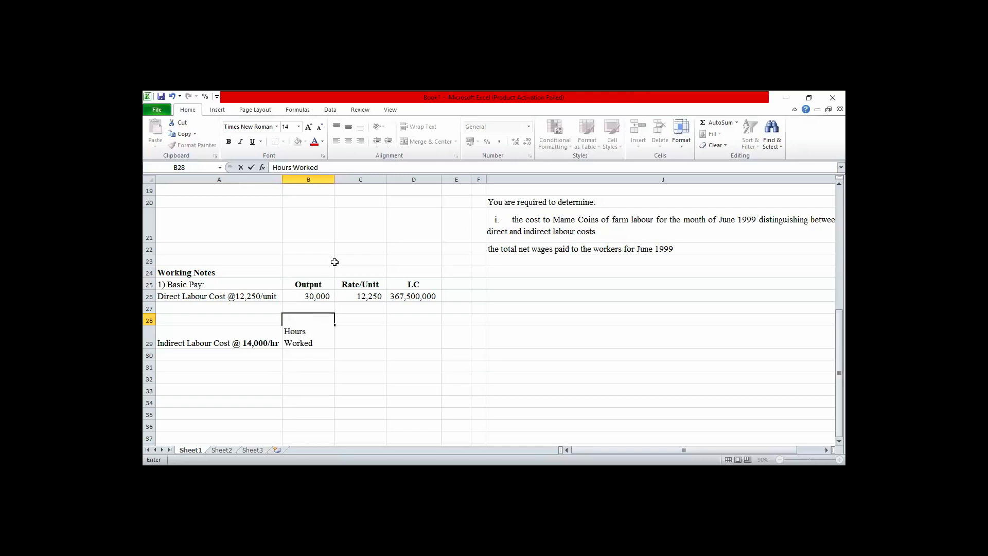
left_click(352, 369)
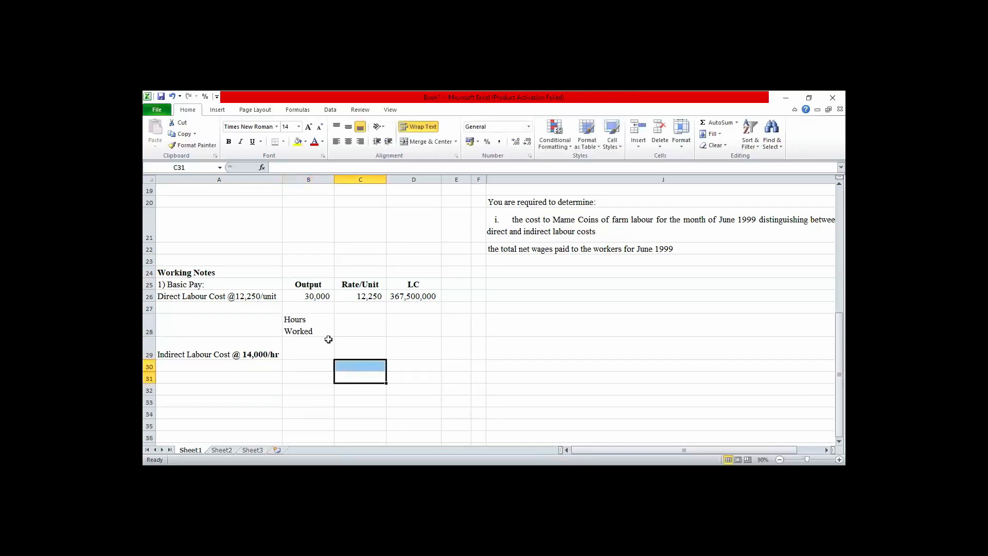
left_click(315, 331)
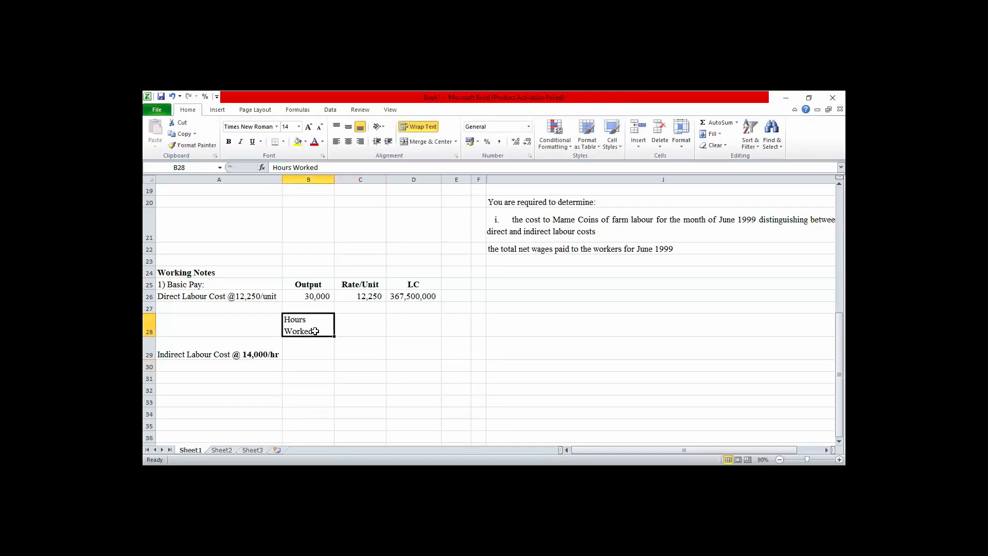
left_click(349, 143)
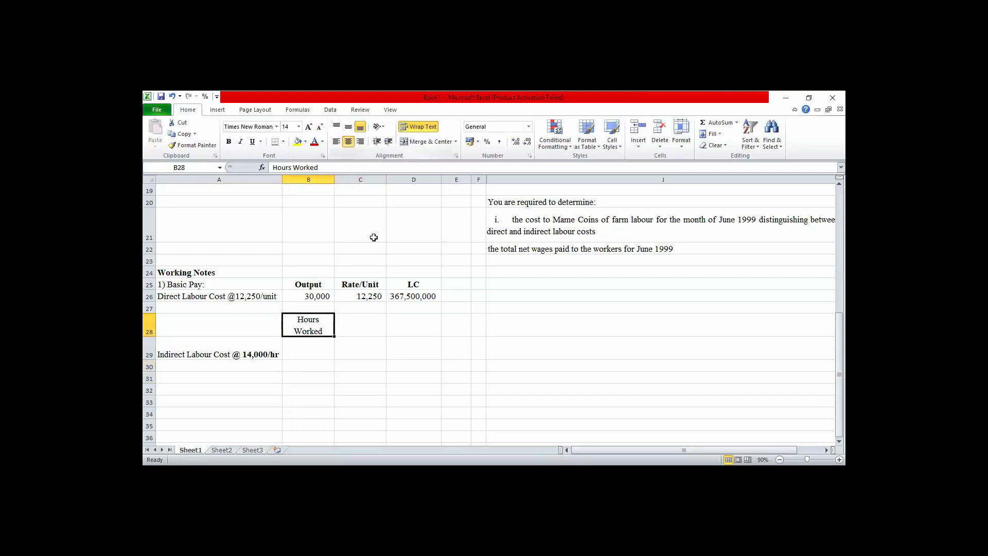
Enter the heading "No of Employee" in cell C28.
left_click(366, 321)
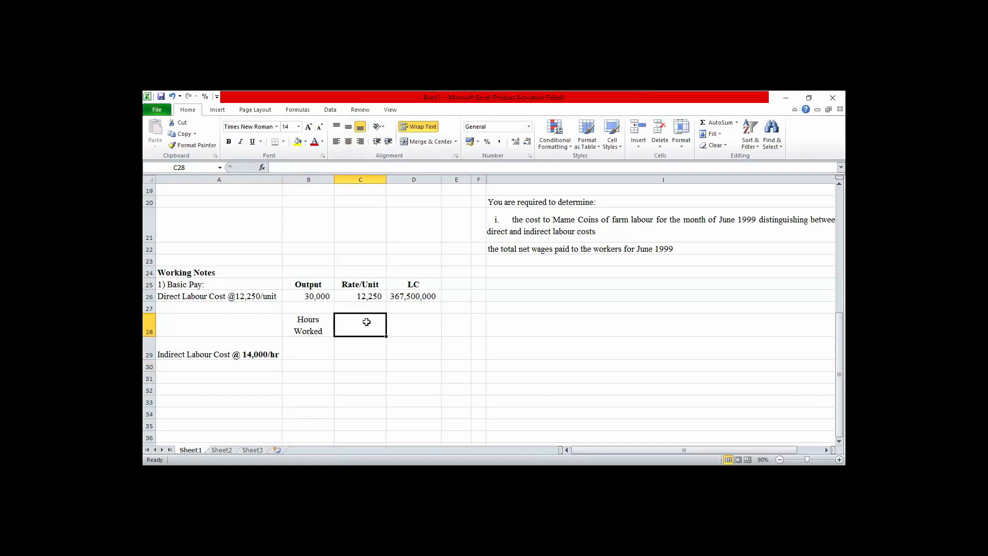
type("No")
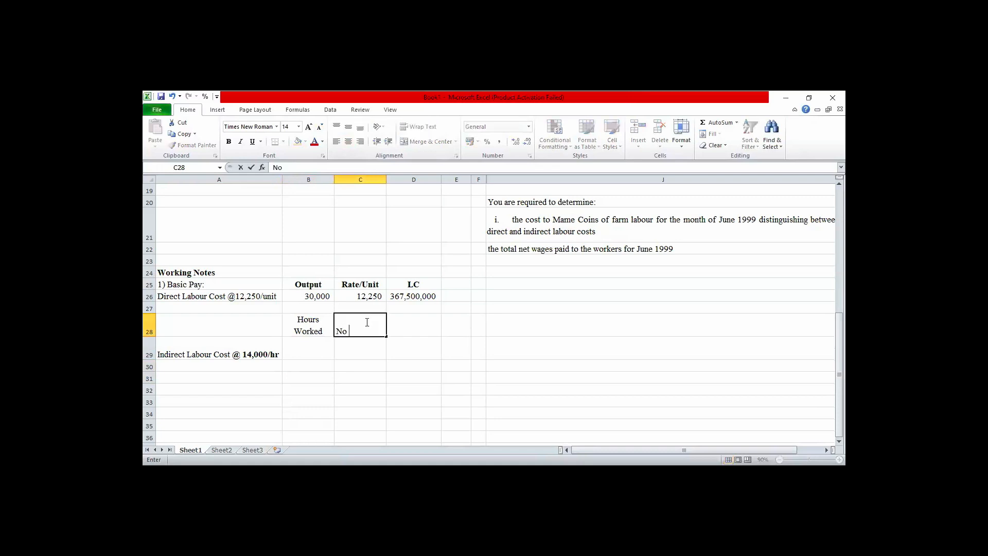
type(" of Emp")
type("loyee")
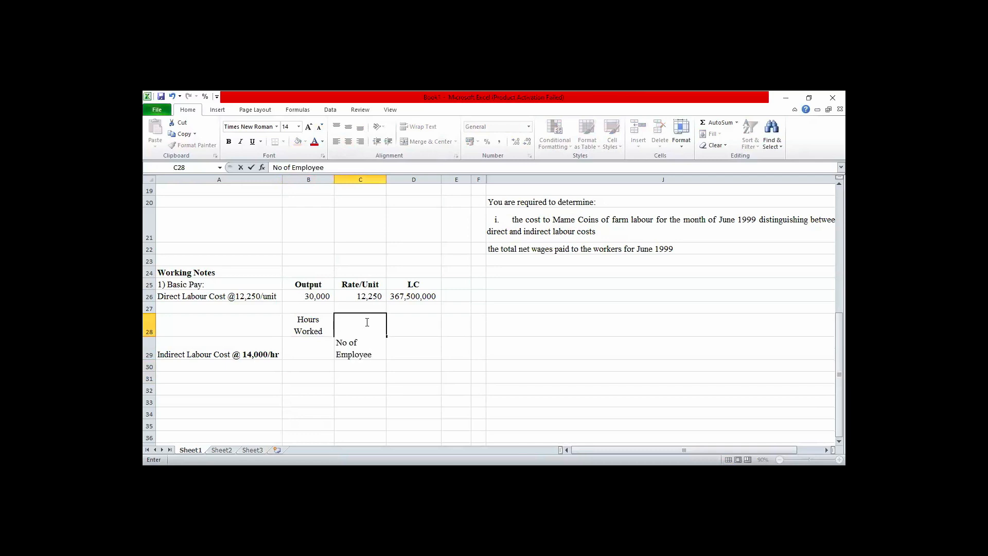
left_click(416, 365)
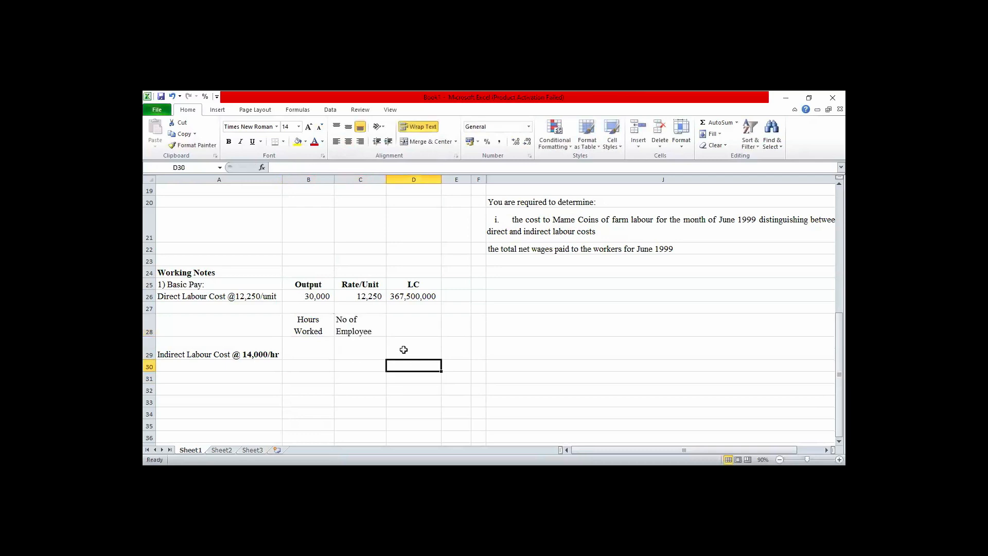
left_click(365, 329)
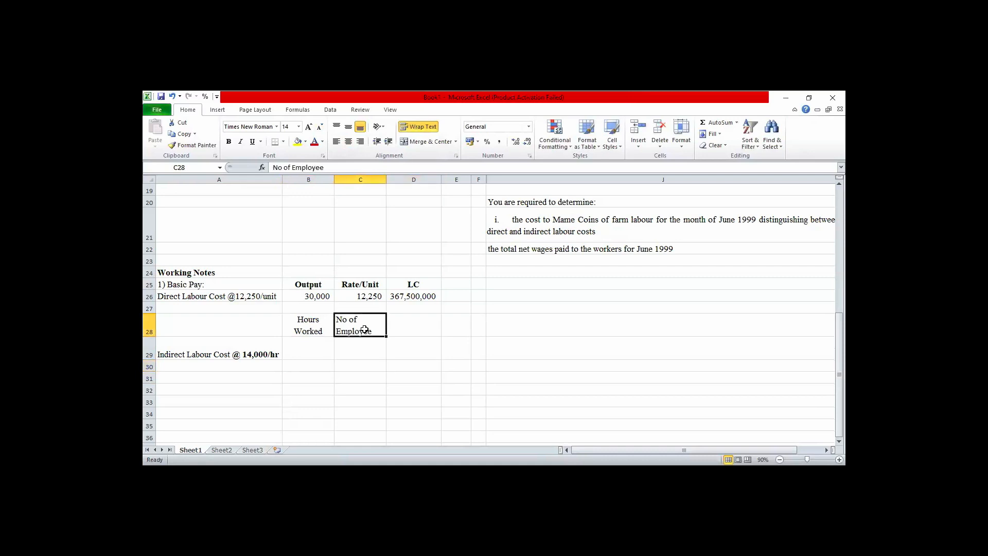
Enter the heading "Rate/Hr" in cell D28.
left_click(400, 327)
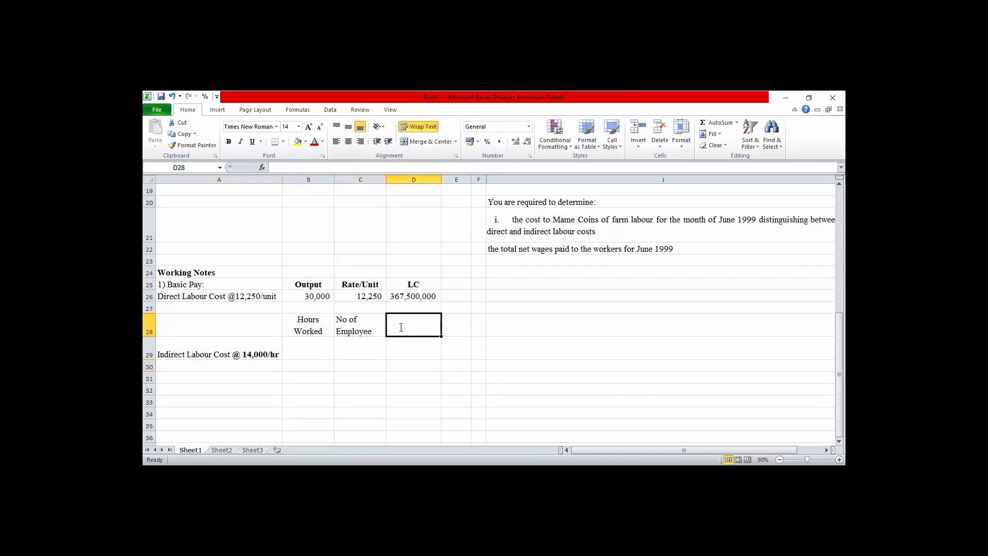
type("Rate")
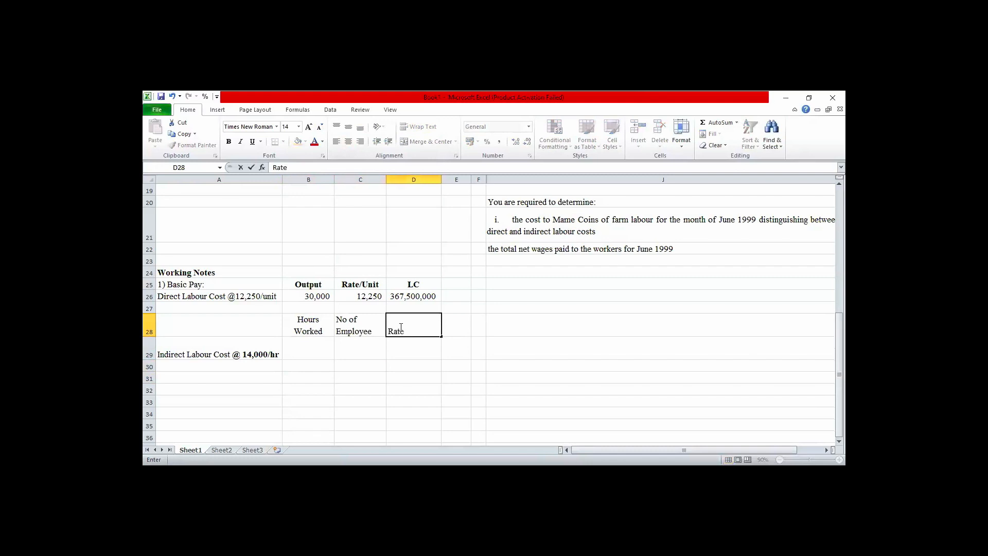
type("/Hr")
Centre and bold the Hours Worked, No of Employee and Rate/Hr headings in B28:D28.
left_click_drag(311, 326, 412, 325)
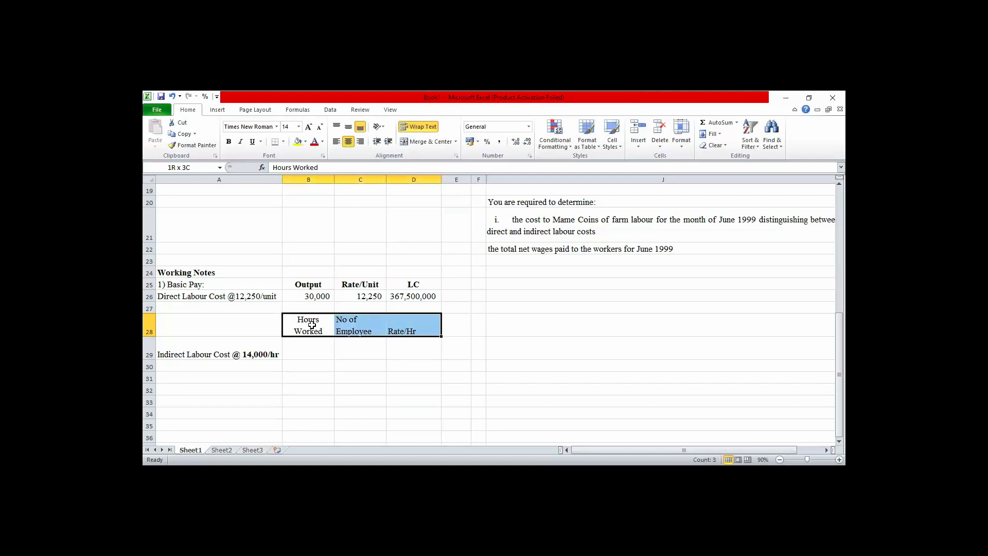
left_click(348, 142)
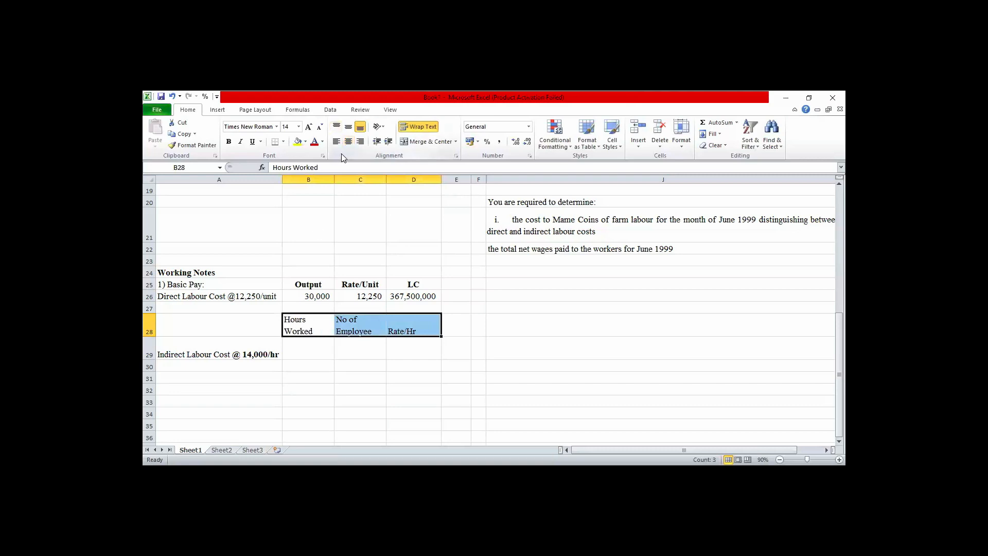
left_click(349, 142)
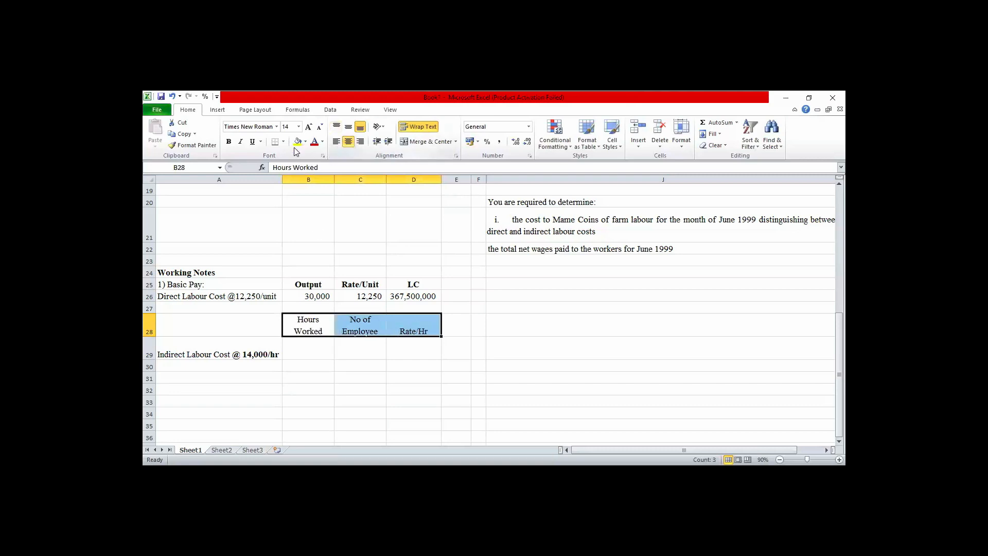
left_click(229, 142)
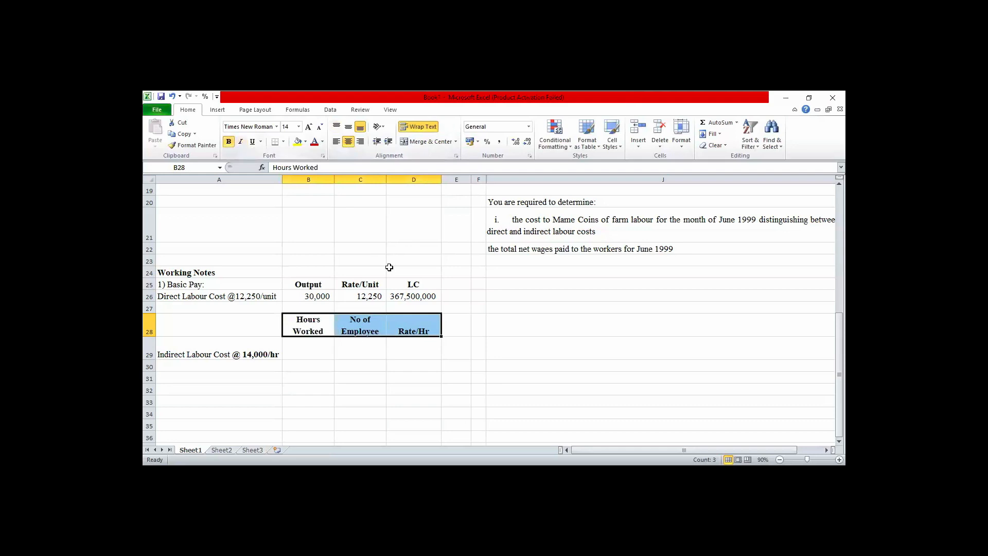
Review the question text for the indirect worker count, hourly rate and regular working hours in June 1999.
left_click(305, 355)
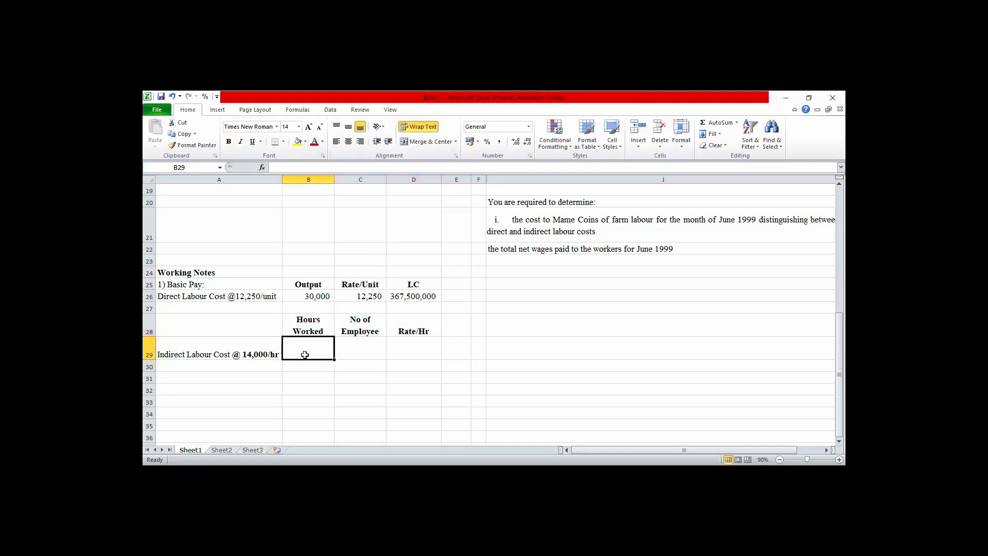
key("Up")
key("Up")
key("Up")
key("Up")
key("Up")
key("Up")
key("Up")
key("Up")
key("Up")
key("Up")
key("Up")
key("Up")
key("Up")
key("Up")
key("Up")
key("Up")
key("Up")
key("Up")
key("Up")
key("Up")
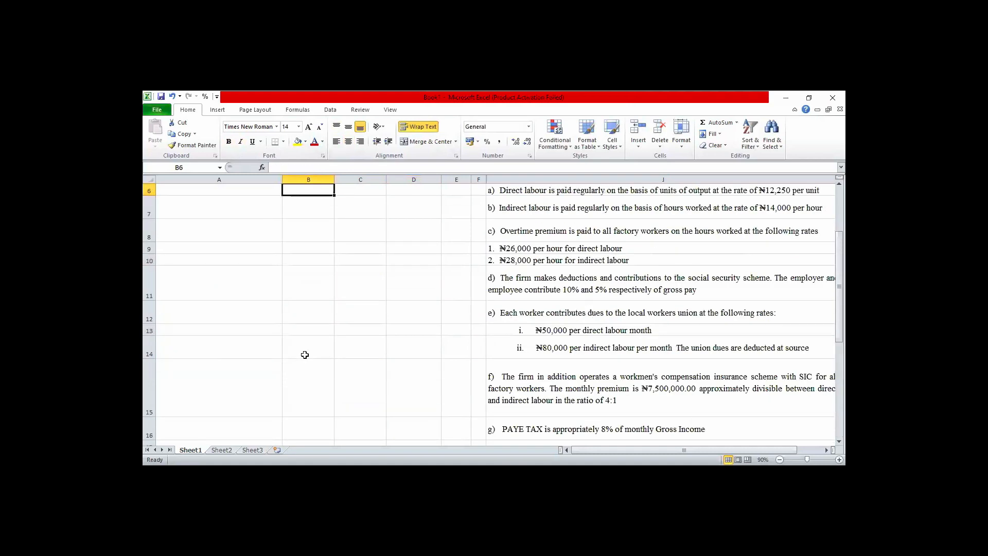
key("Up")
key("Up")
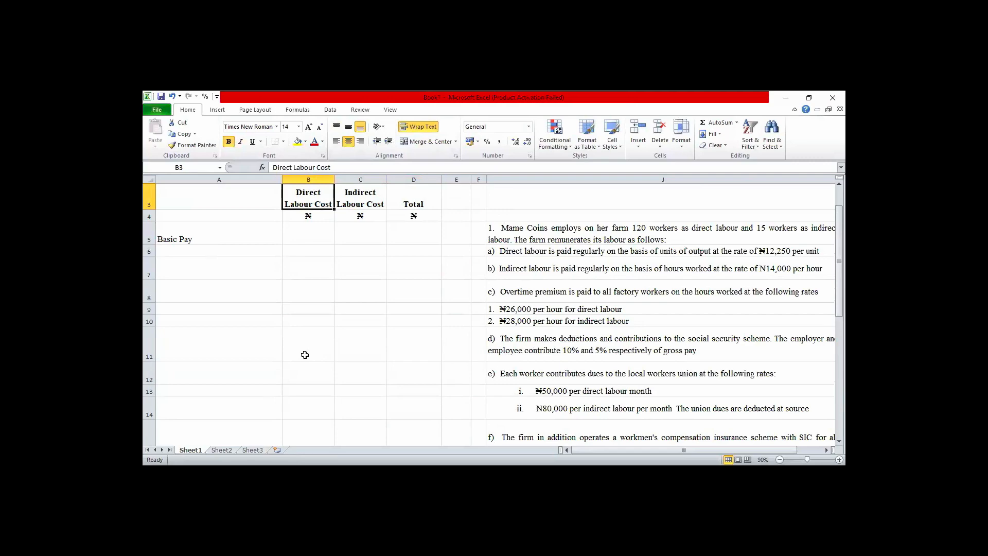
key("Down")
key("Down")
key("Down")
key("Down")
key("Down")
key("Down")
key("Down")
key("Down")
key("Down")
key("Down")
key("Down")
key("Down")
key("Down")
key("Down")
key("Down")
key("Down")
key("Down")
key("Down")
key("Down")
key("Down")
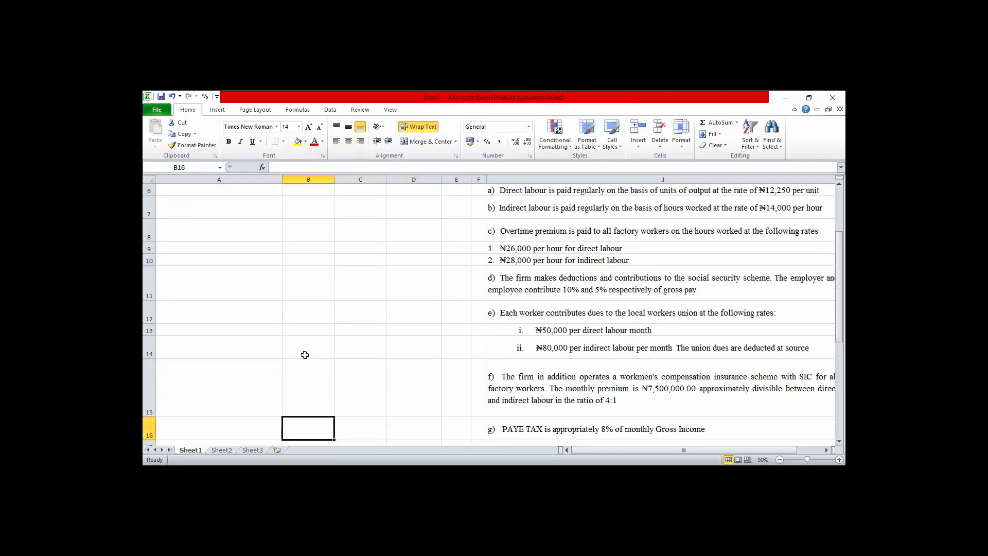
key("Down")
key("Down")
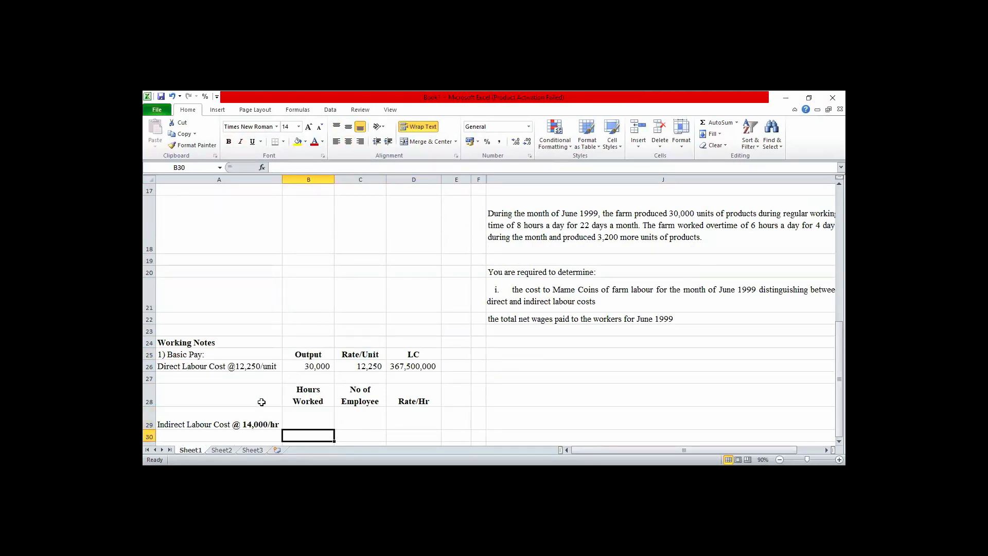
Calculate the indirect labour hours worked in cell B29 with =8*22 and centre the result.
left_click(309, 418)
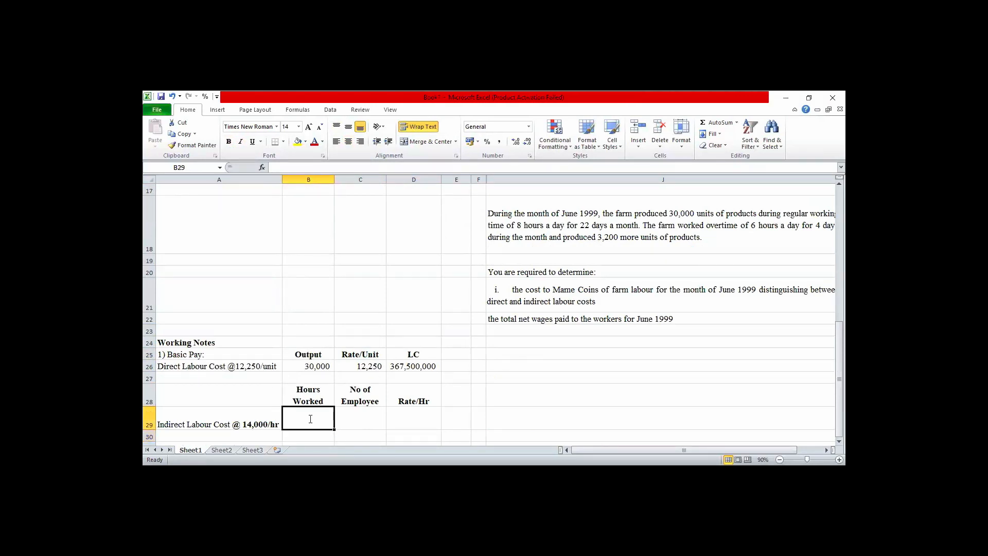
type("=")
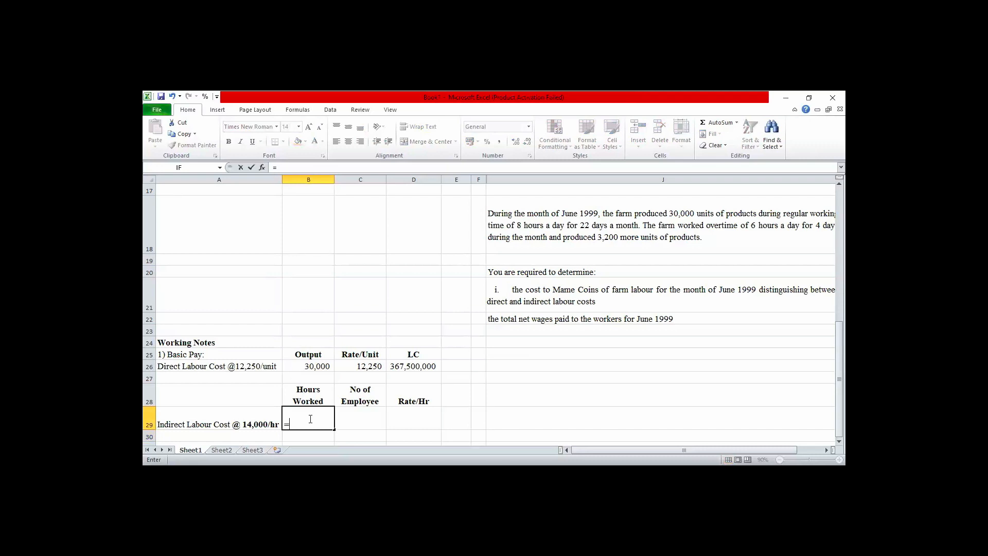
type("88")
key("BackSpace")
type("*22")
key("Return")
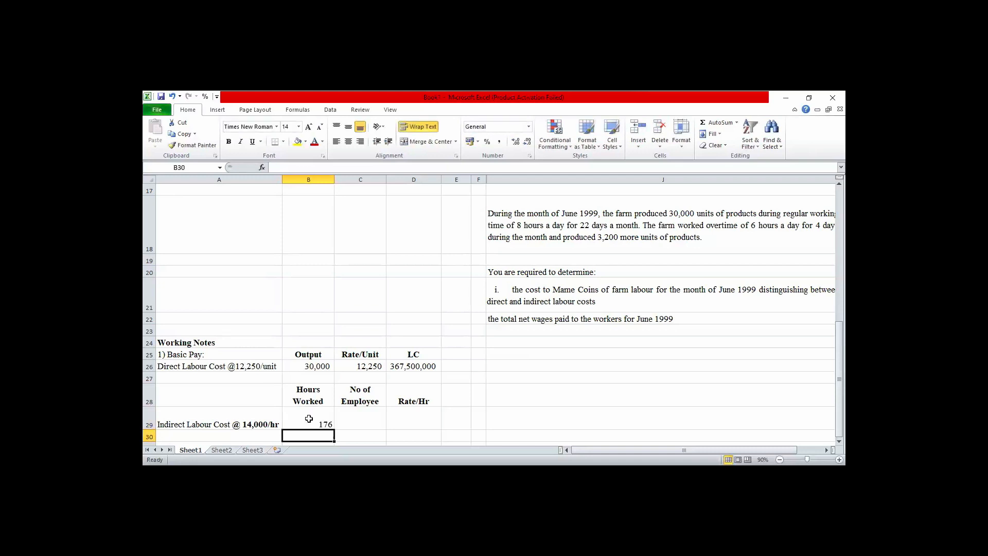
left_click(320, 421)
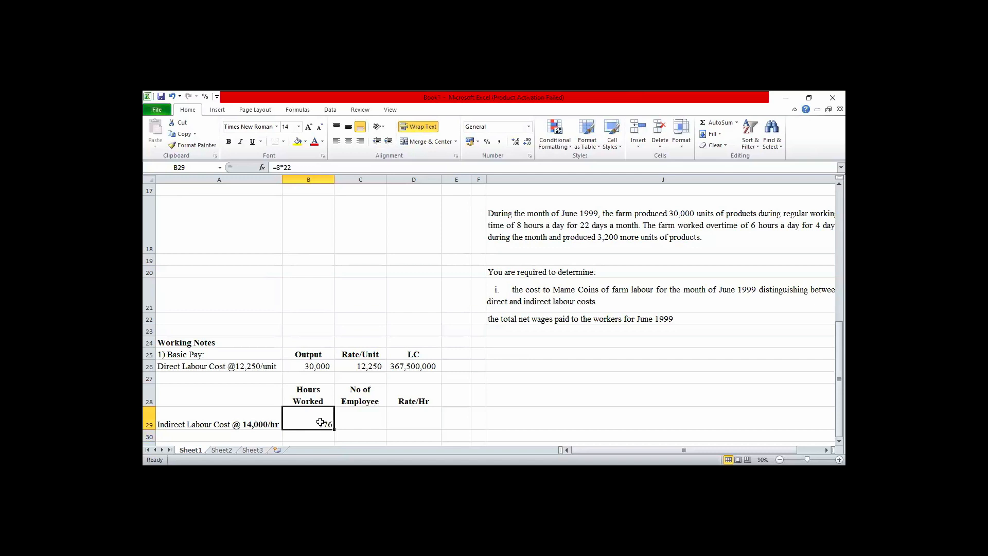
left_click(349, 143)
Enter 15 as the number of employees in cell C29 and centre it.
left_click(361, 417)
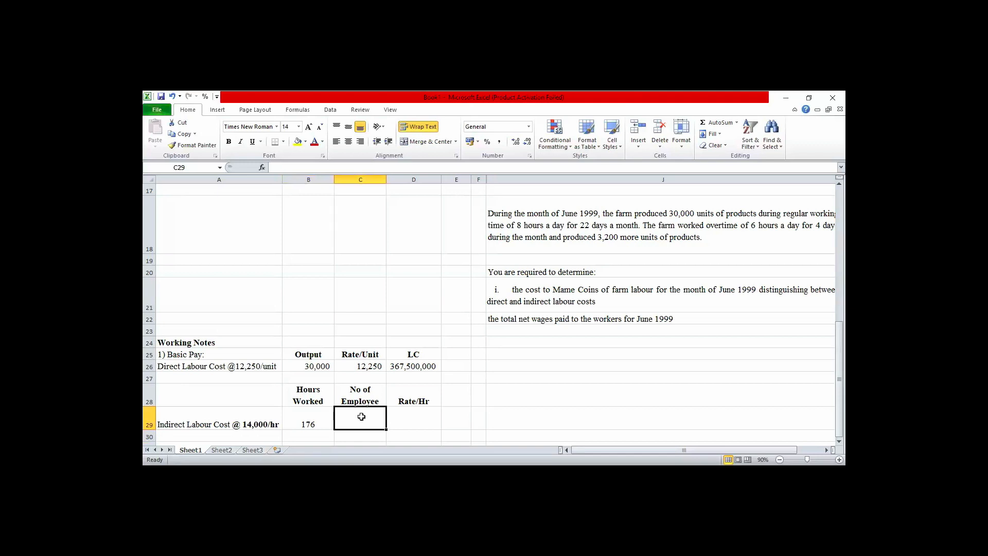
type("15")
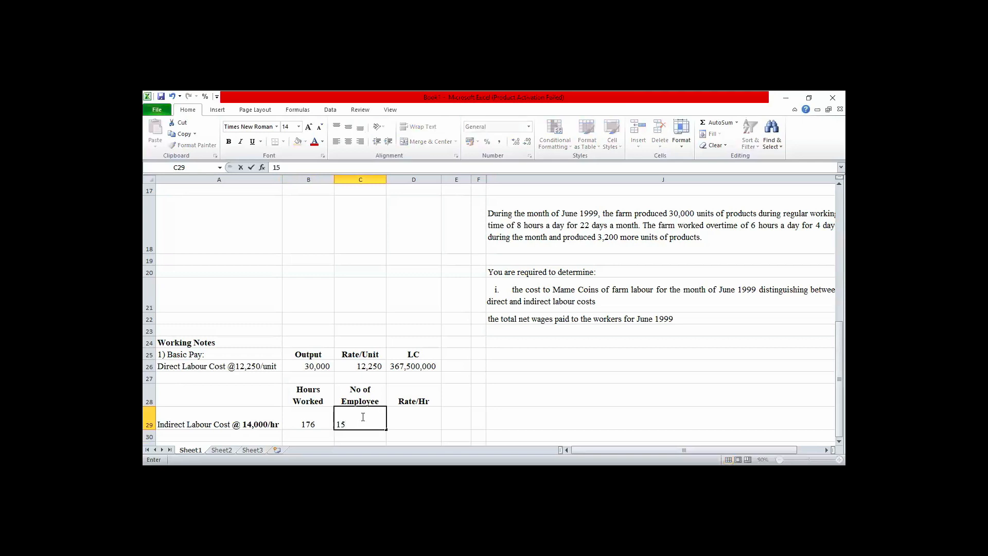
left_click(417, 421)
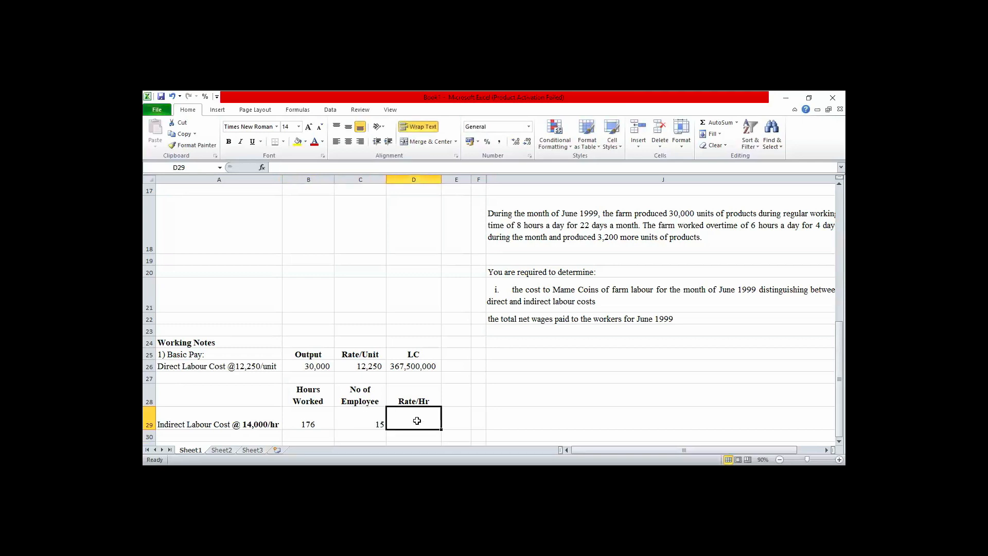
left_click(374, 423)
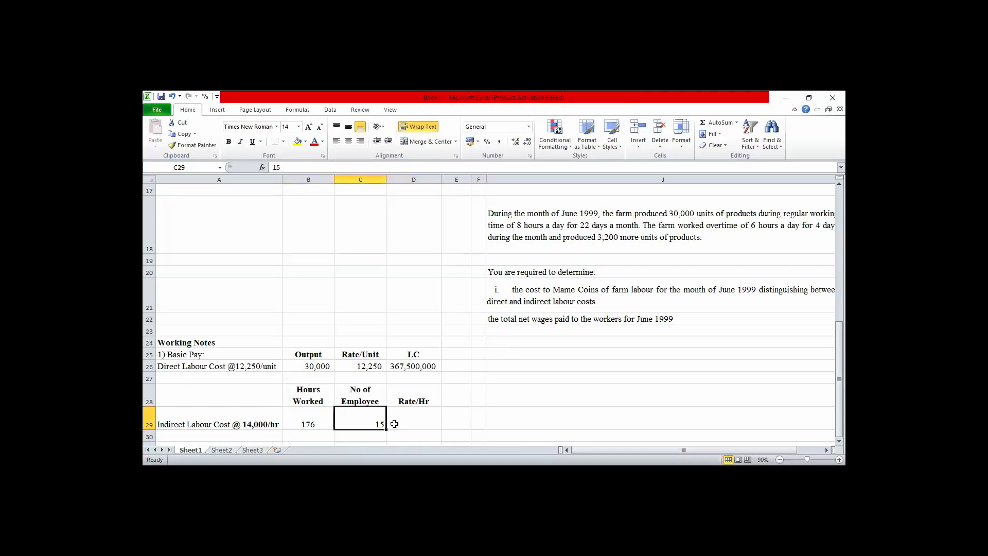
left_click(349, 142)
Enter the hourly rate 14,000 in cell D29 and centre it.
left_click(411, 419)
type("14")
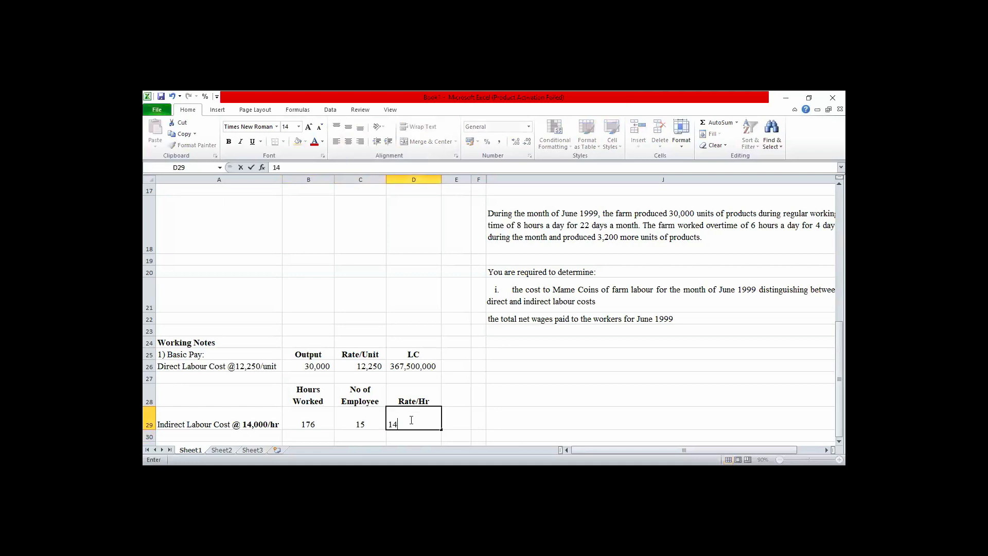
type(",000")
key("Return")
left_click(413, 422)
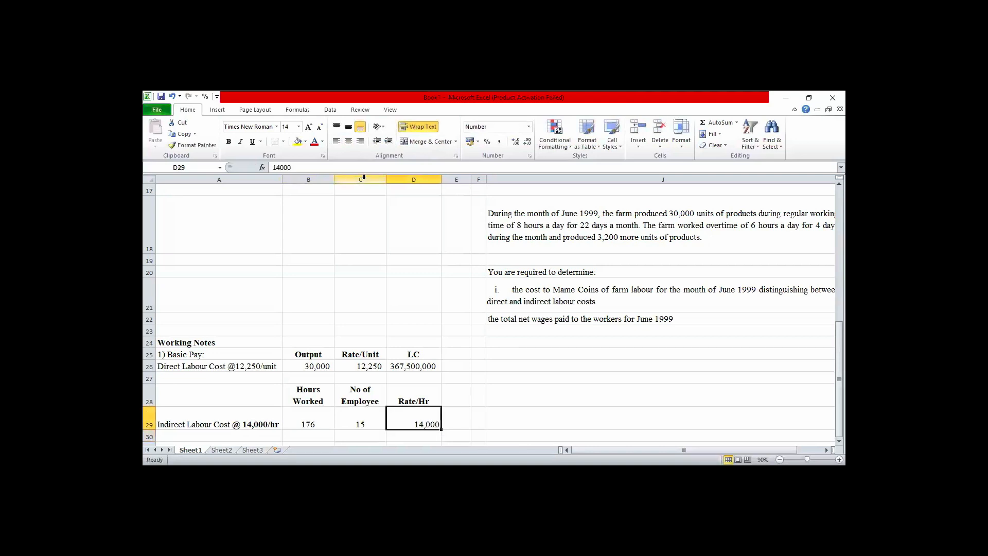
left_click(348, 142)
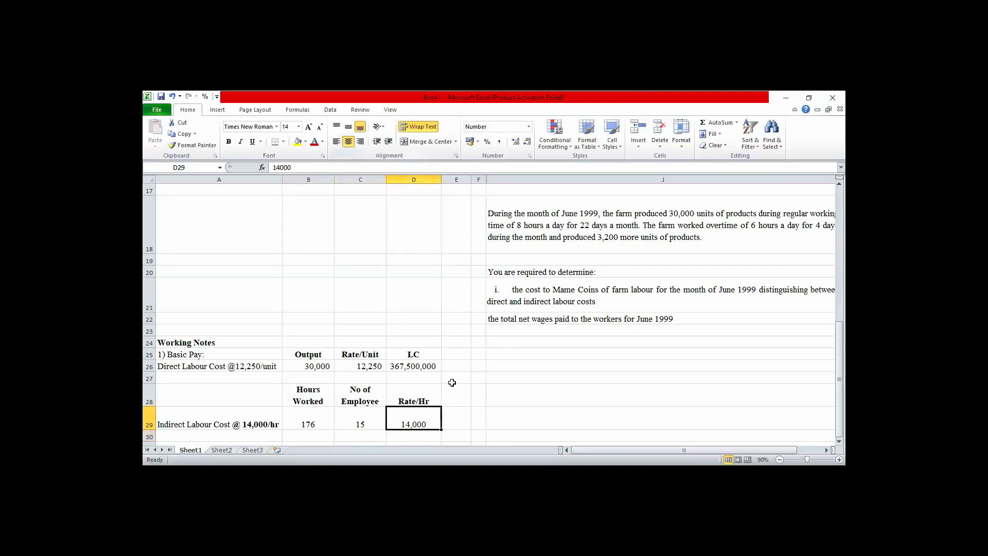
Add the heading "LC" in cell E28, centred and bold.
left_click(455, 401)
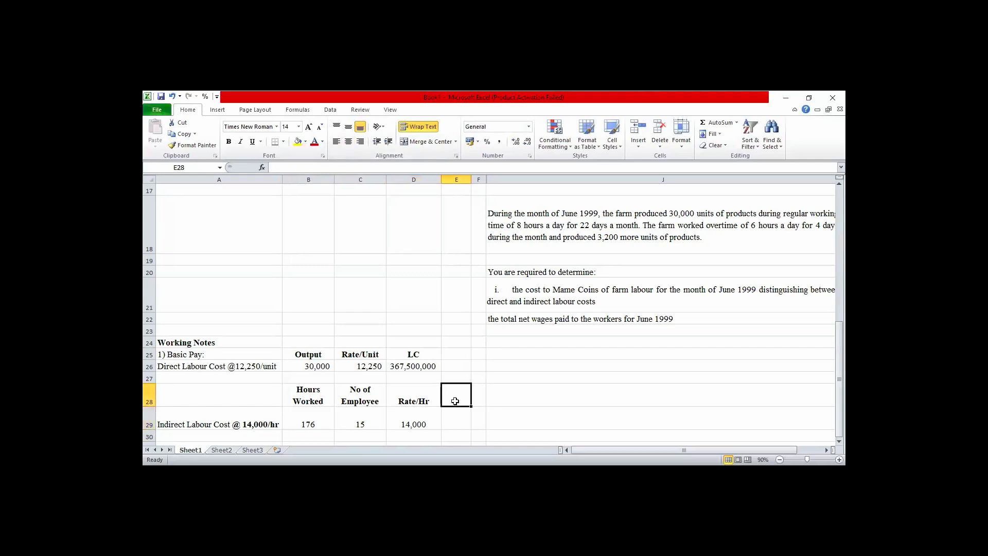
type("LC")
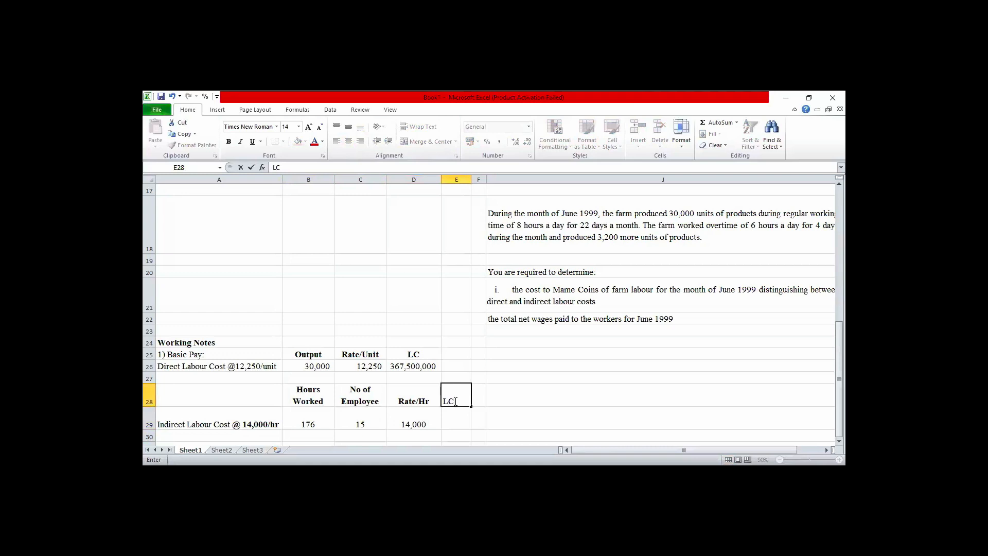
key("Return")
left_click(455, 401)
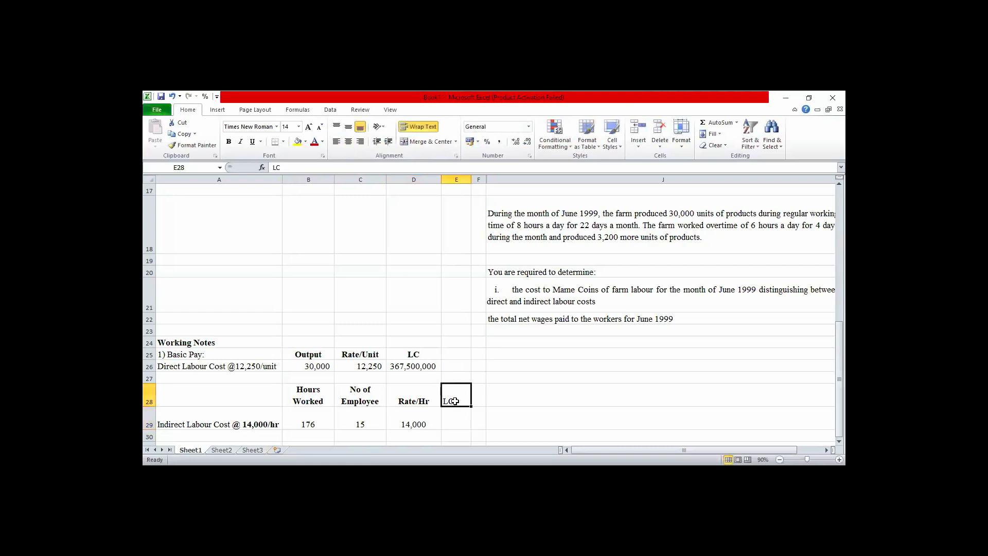
left_click(348, 141)
left_click(228, 142)
Calculate the indirect labour cost in cell E29 with =B29*C29*D29 and apply the comma number style.
left_click(456, 423)
type("=")
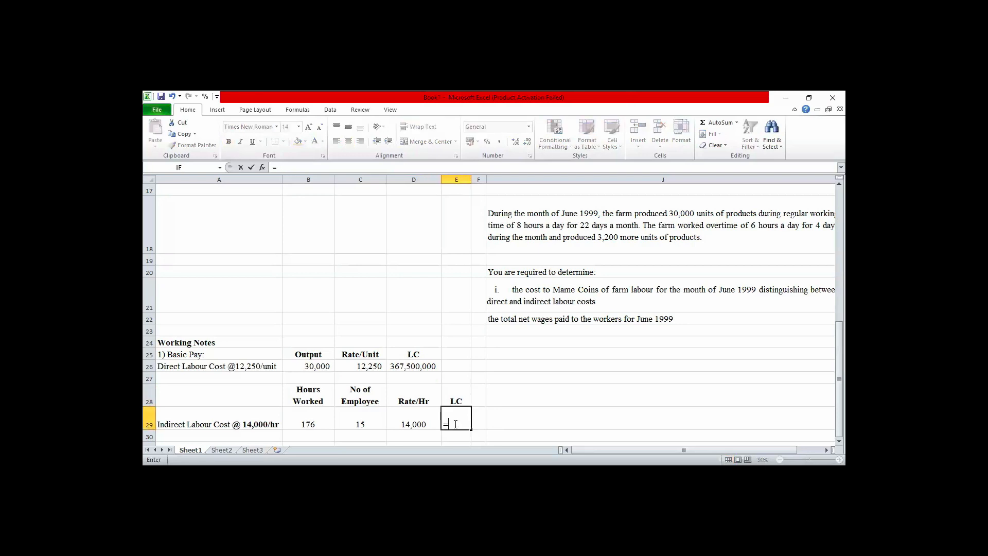
left_click(307, 423)
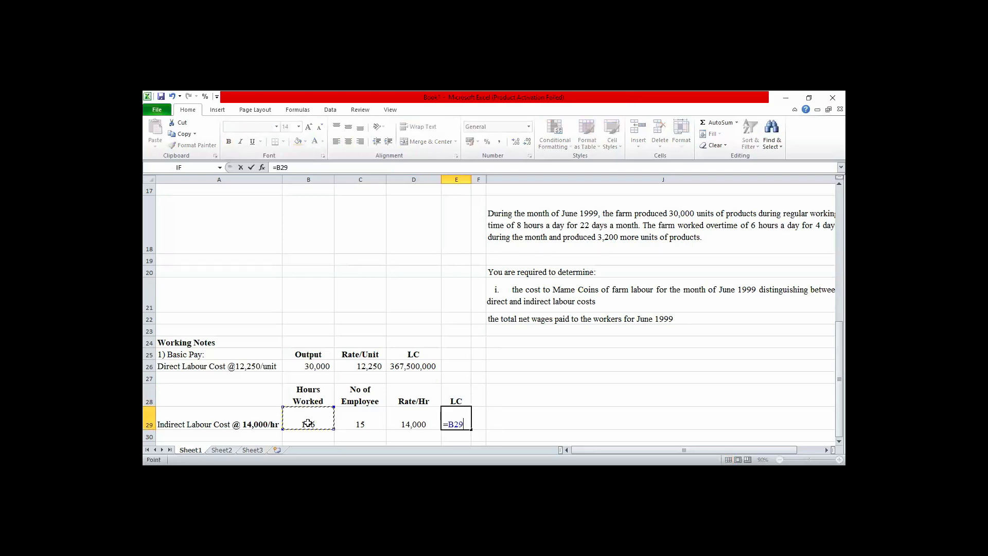
type("*")
left_click(360, 424)
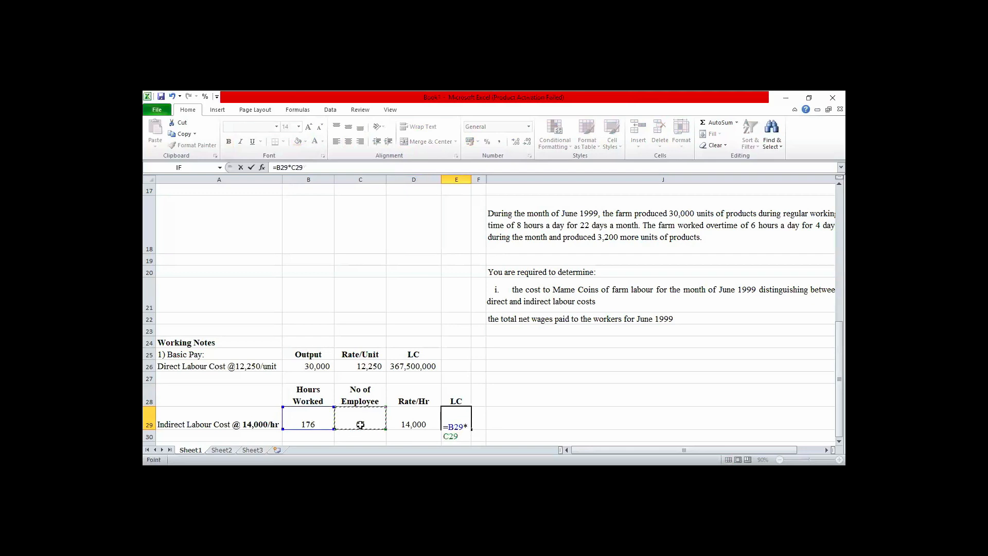
type("*")
left_click(420, 425)
key("Return")
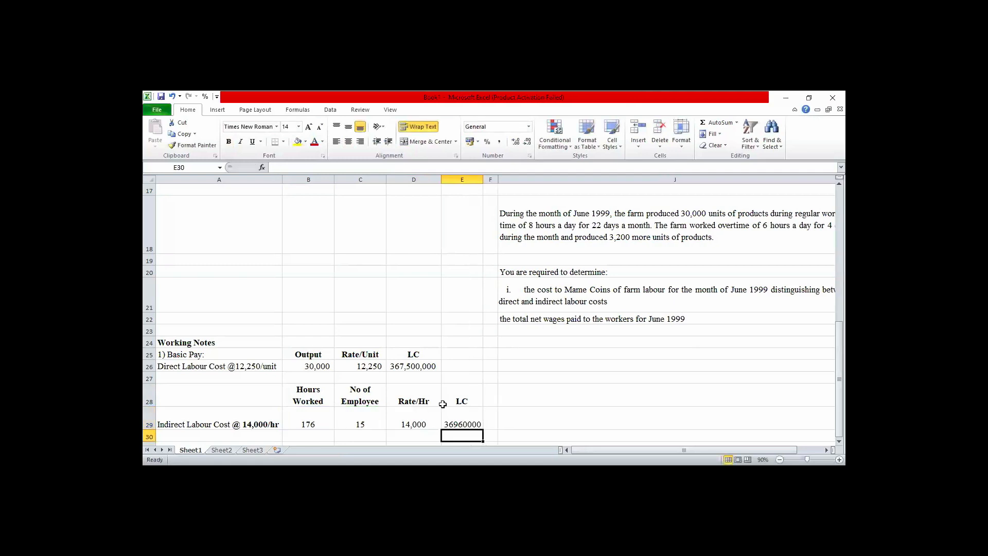
left_click(461, 421)
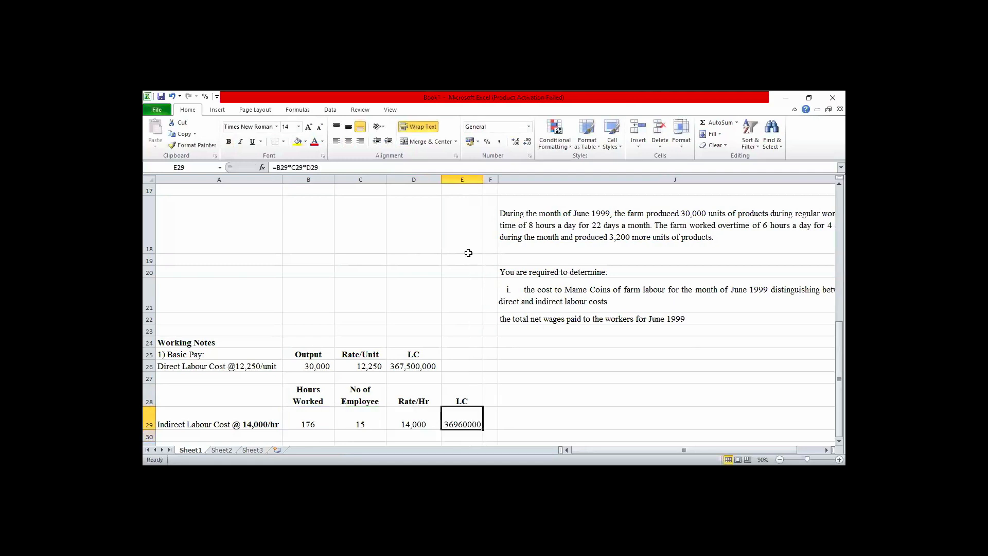
left_click(499, 142)
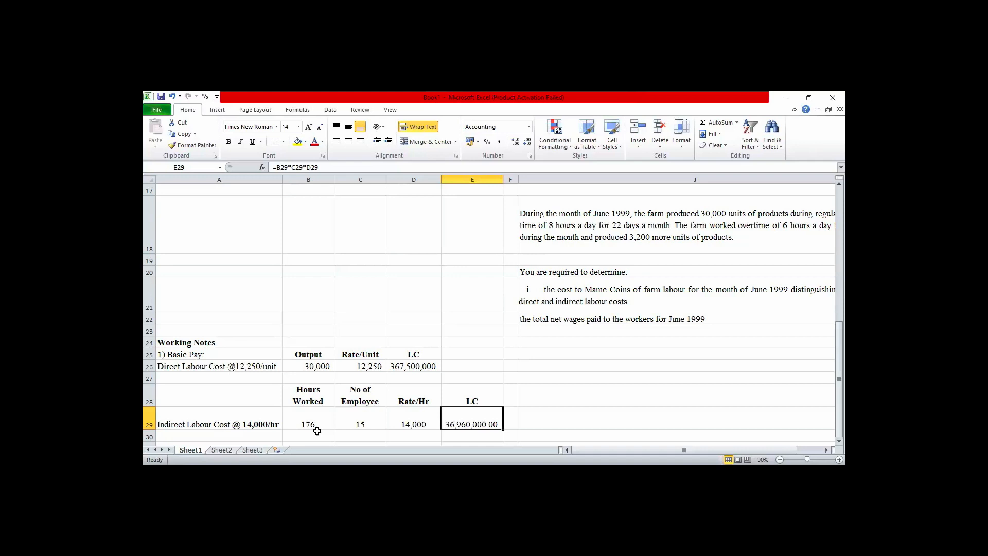
Link the direct labour basic pay in cell B5 to the working note with =D26 and widen column B to fit.
key("Up")
key("Up")
key("Up")
key("Up")
key("Up")
key("Up")
key("Up")
key("Up")
key("Up")
key("Up")
key("Up")
key("Up")
key("Up")
key("Up")
key("Up")
key("Up")
key("Up")
key("Up")
key("Up")
key("Up")
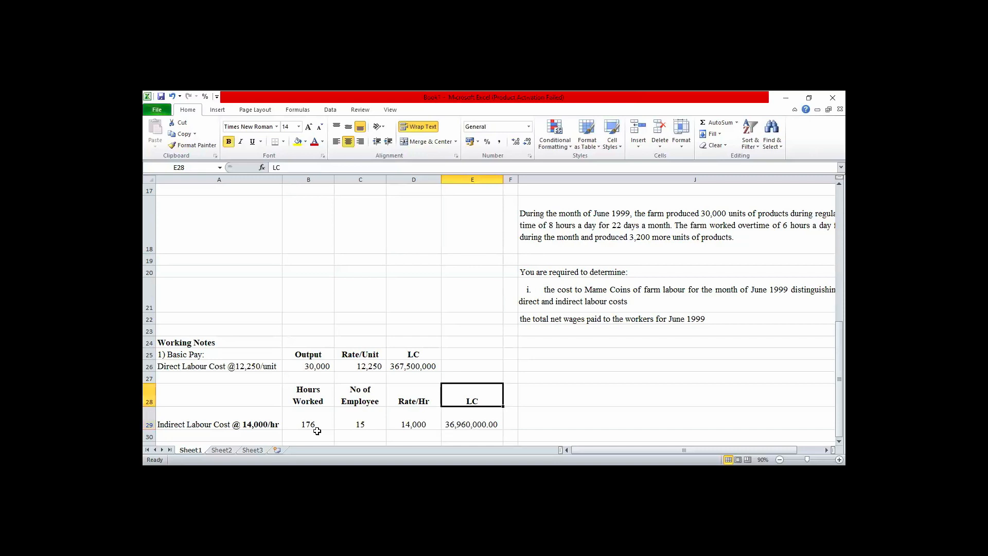
key("Up")
key("Up")
key("Up")
key("Up")
key("Up")
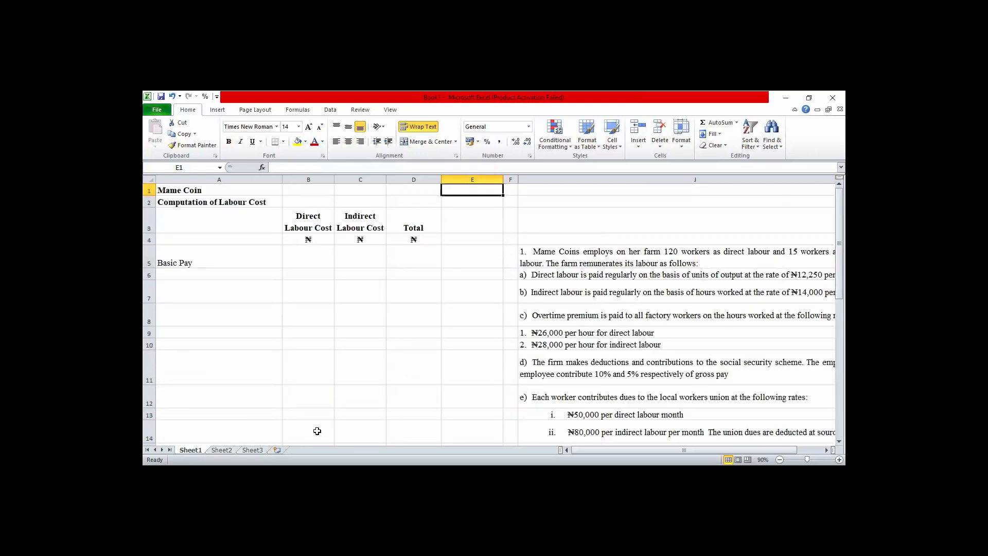
left_click(307, 257)
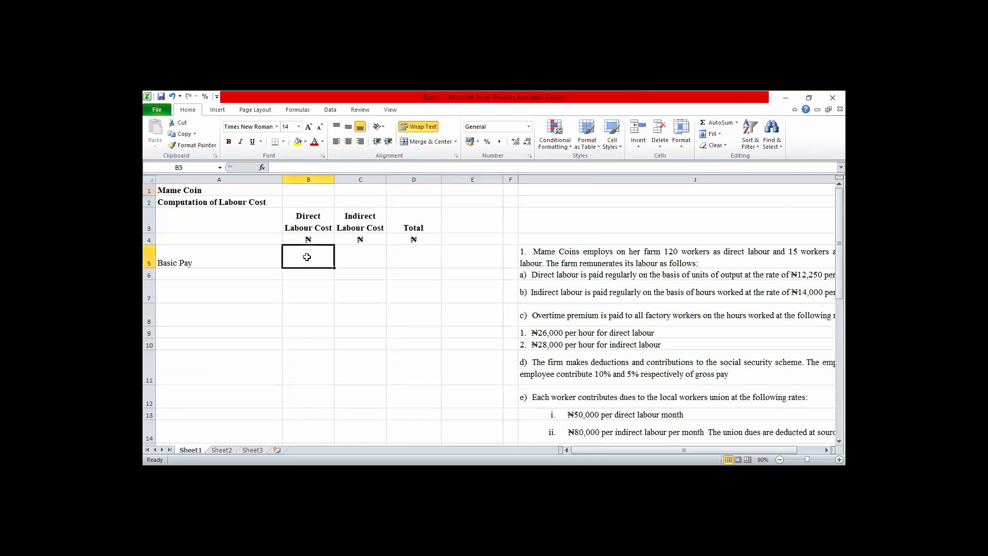
type("=")
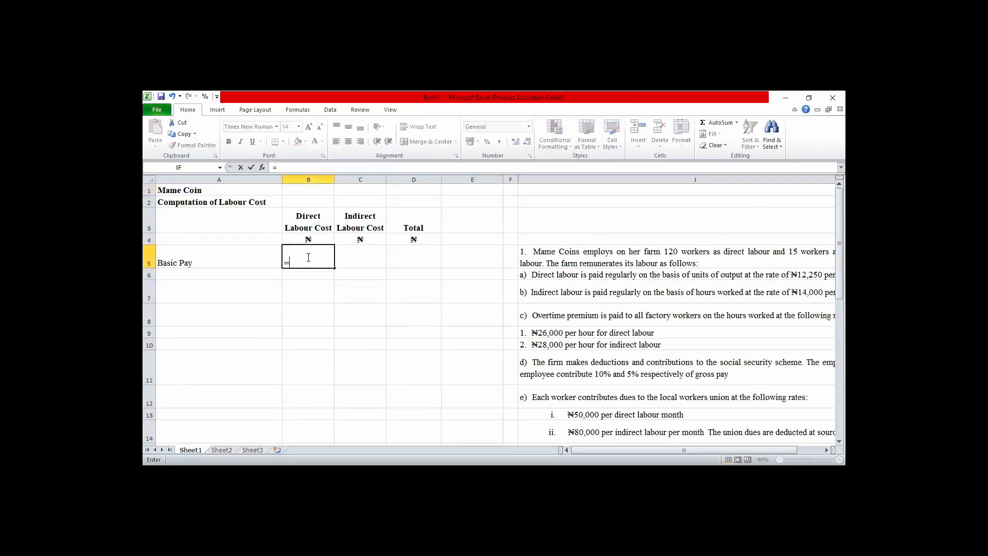
key("Down")
key("Down")
key("Down")
key("Down")
key("Down")
key("Down")
key("Down")
key("Down")
key("Down")
key("Down")
key("Down")
key("Down")
key("Down")
key("Down")
key("Down")
key("Down")
key("Down")
key("Down")
key("Down")
key("Down")
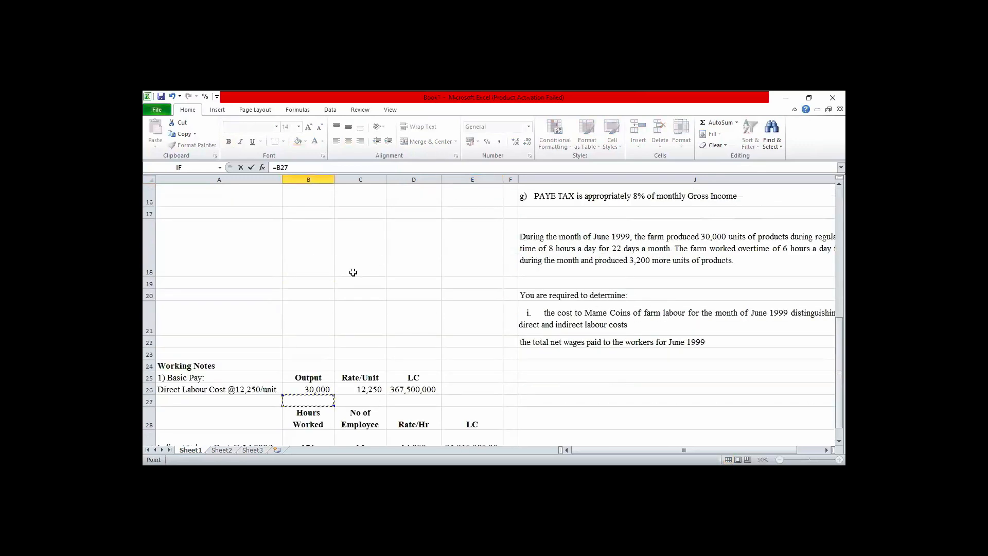
left_click(402, 389)
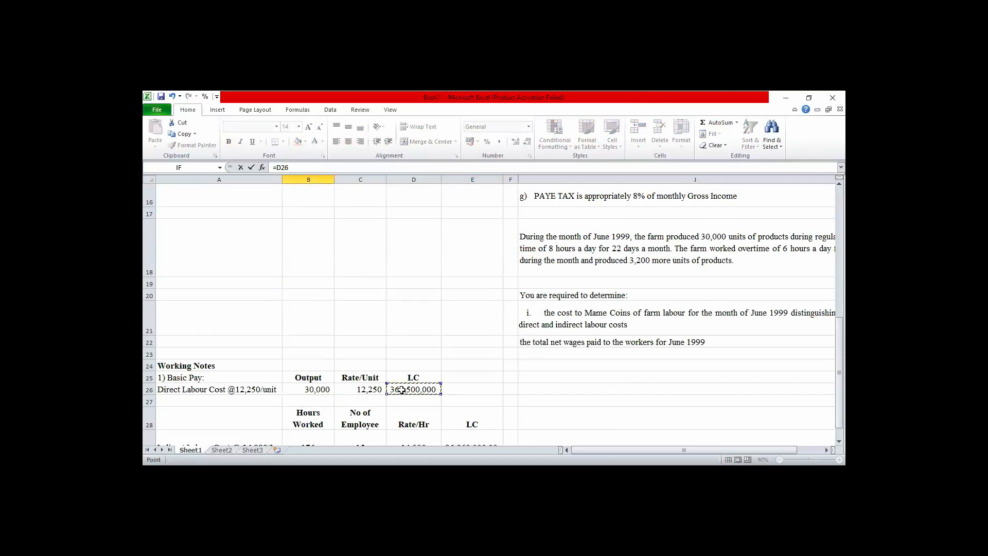
key("Return")
key("Up")
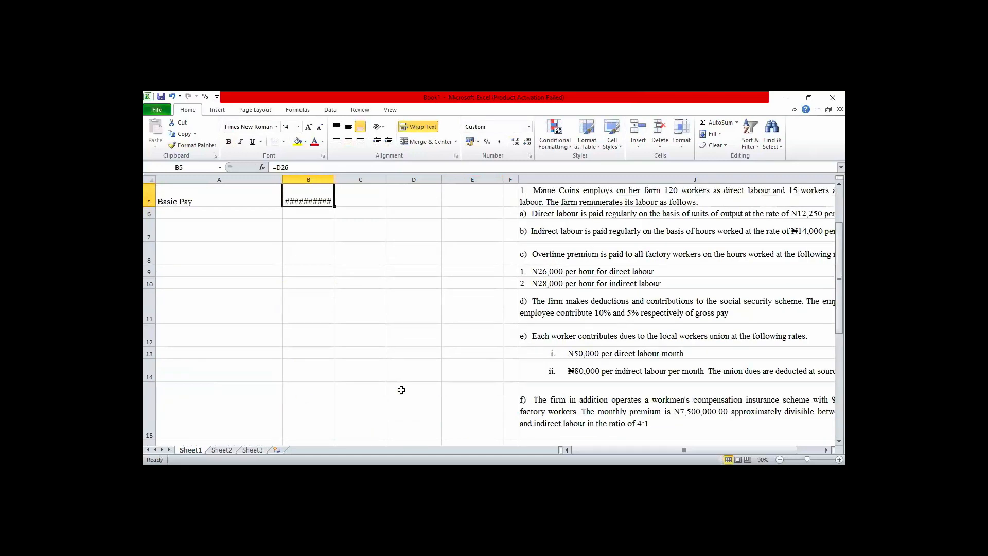
left_click_drag(333, 177, 344, 177)
Link the indirect labour basic pay in cell C5 to the working note with =E29 and widen column C to fit.
left_click(359, 194)
type("=")
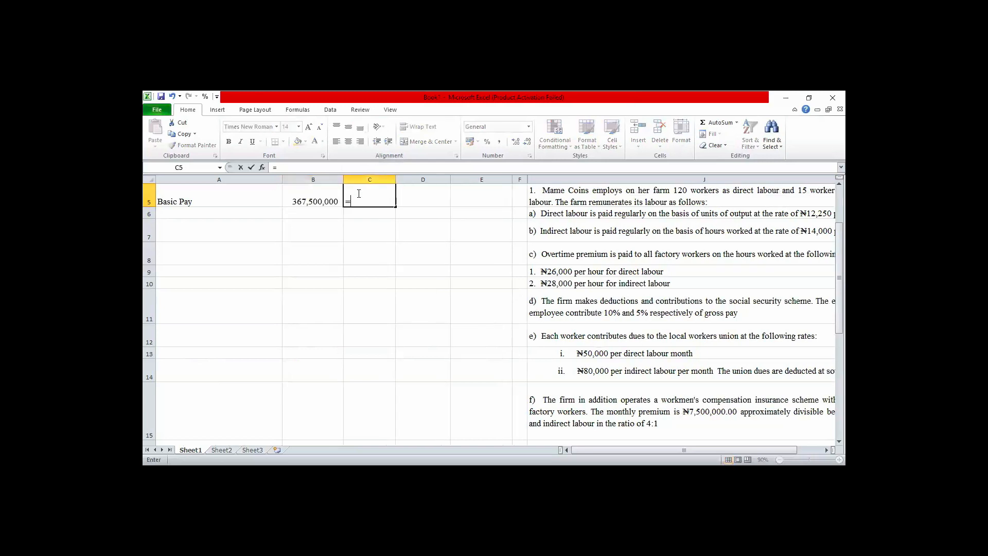
key("Down")
key("Down")
key("Down")
key("Down")
key("Down")
key("Down")
key("Down")
key("Down")
key("Down")
key("Down")
key("Down")
key("Down")
key("Down")
key("Down")
key("Down")
key("Down")
key("Down")
key("Down")
key("Down")
key("Down")
key("Down")
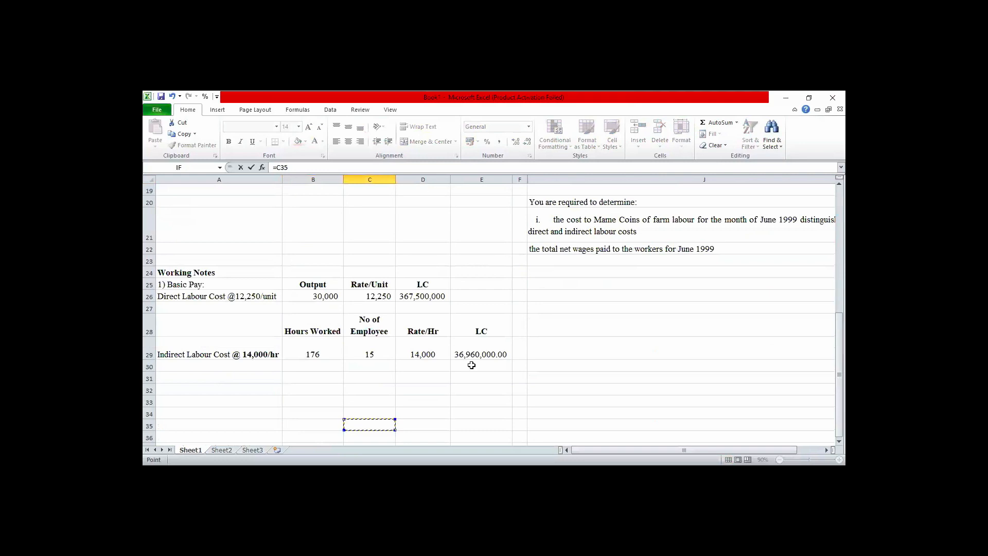
left_click(472, 349)
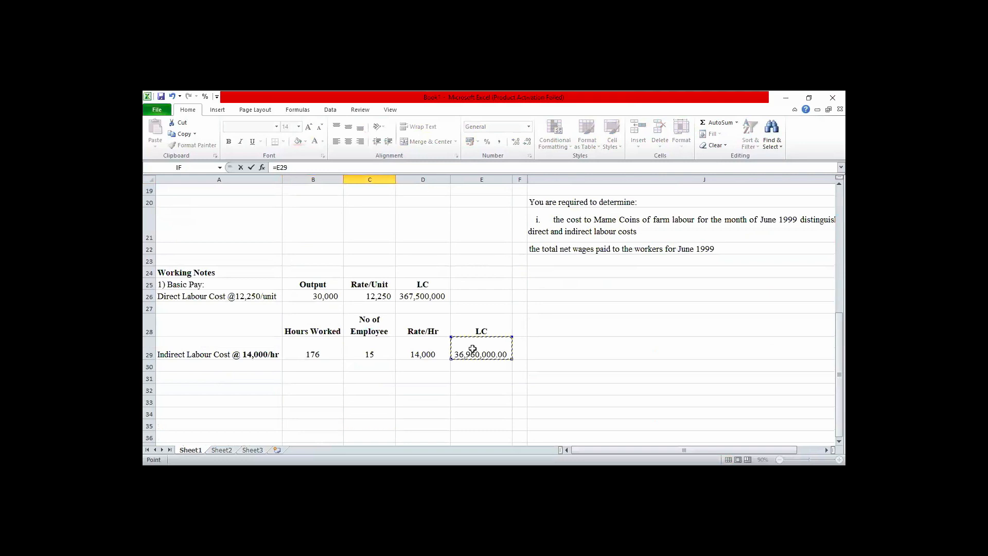
key("Return")
key("Up")
key("Up")
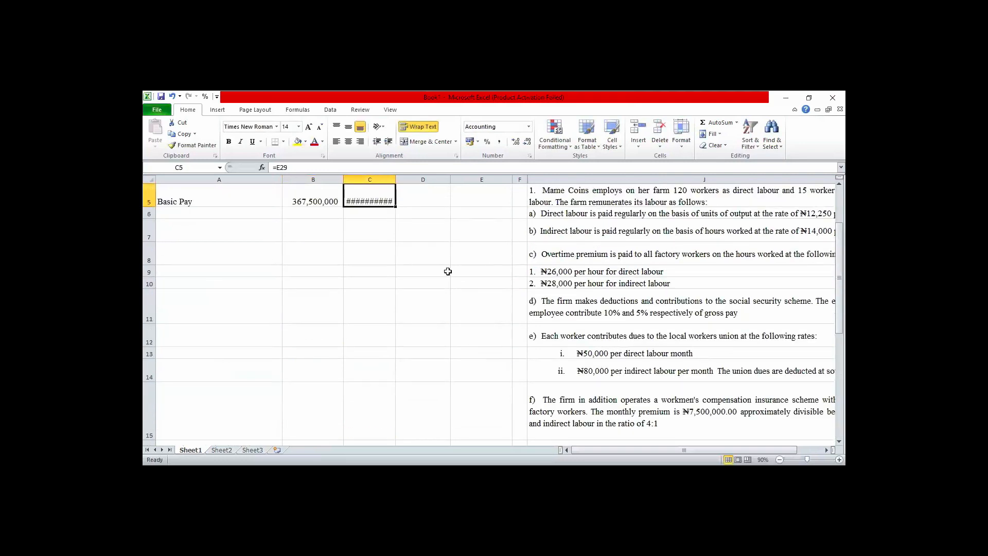
left_click_drag(395, 179, 410, 210)
Sum the direct and indirect basic pay into the Total cell D5 with AutoSum.
left_click(316, 211)
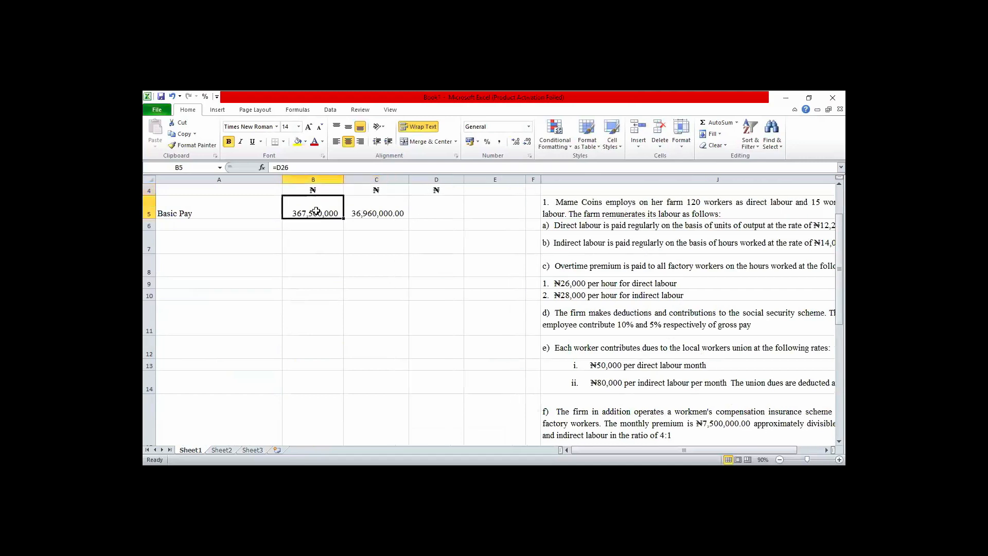
key("shift+Right")
key("shift+Right")
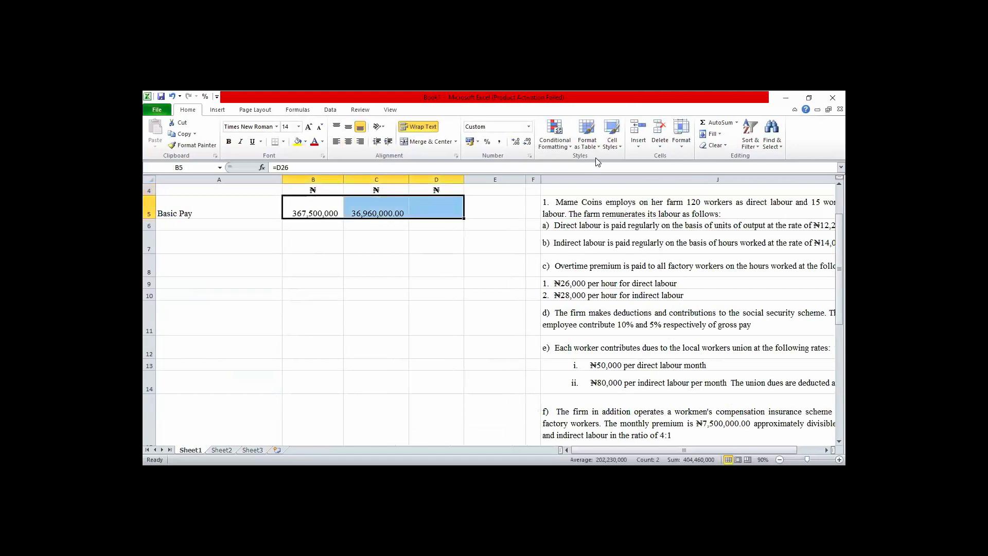
key("alt+=")
Format cells B5:D16 with the comma style and no decimal places, and narrow the labour cost columns to fit.
left_click(379, 213)
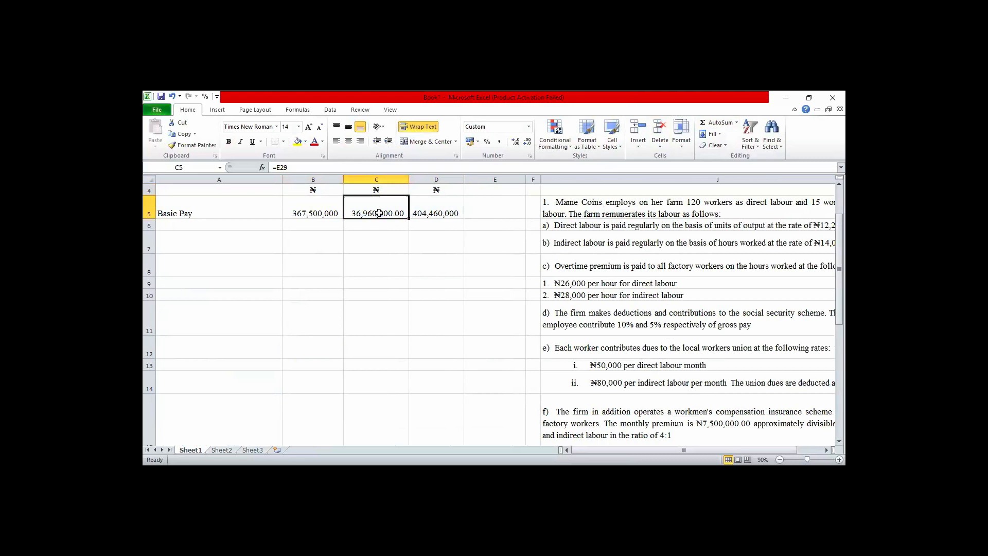
left_click(321, 213)
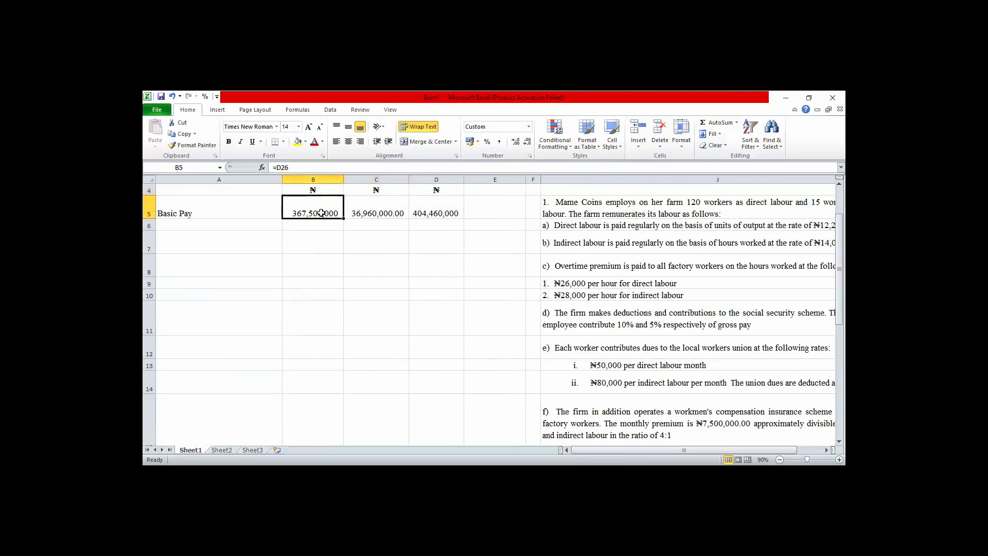
key("shift+Right")
key("shift+Right")
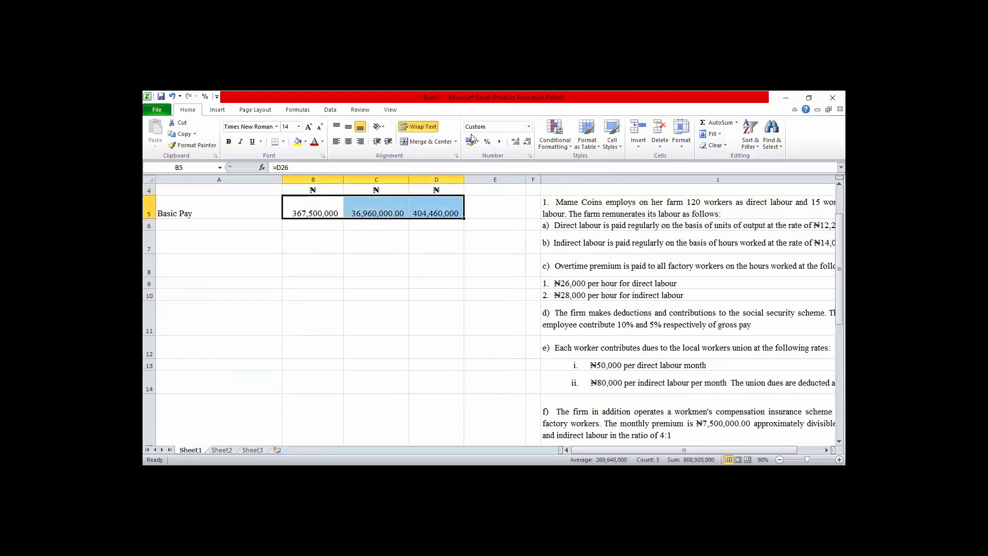
key("shift+Down")
key("shift+Down")
key("shift+Down")
key("shift+Down")
key("shift+Down")
key("shift+Down")
key("shift+Down")
key("shift+Down")
key("shift+Down")
key("shift+Down")
key("shift+Down")
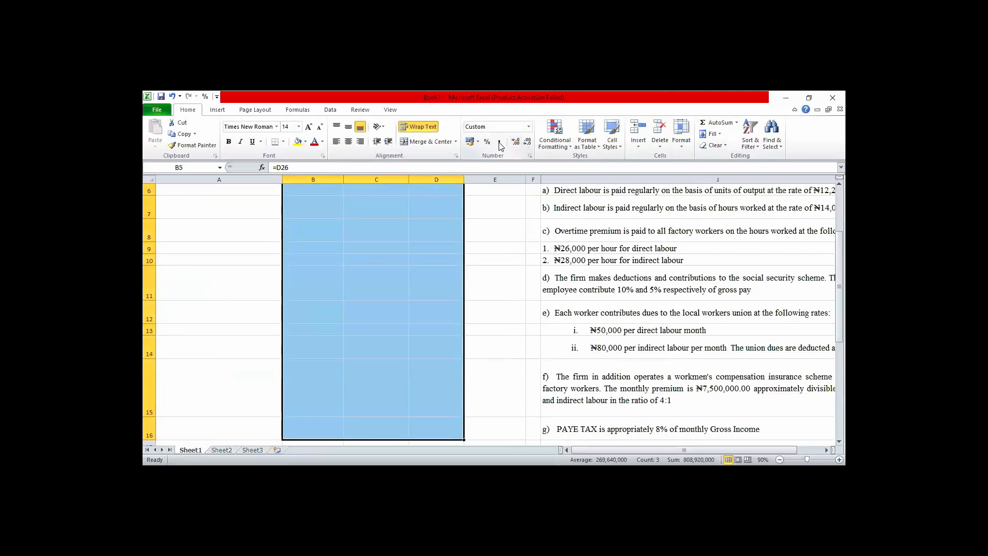
left_click(498, 142)
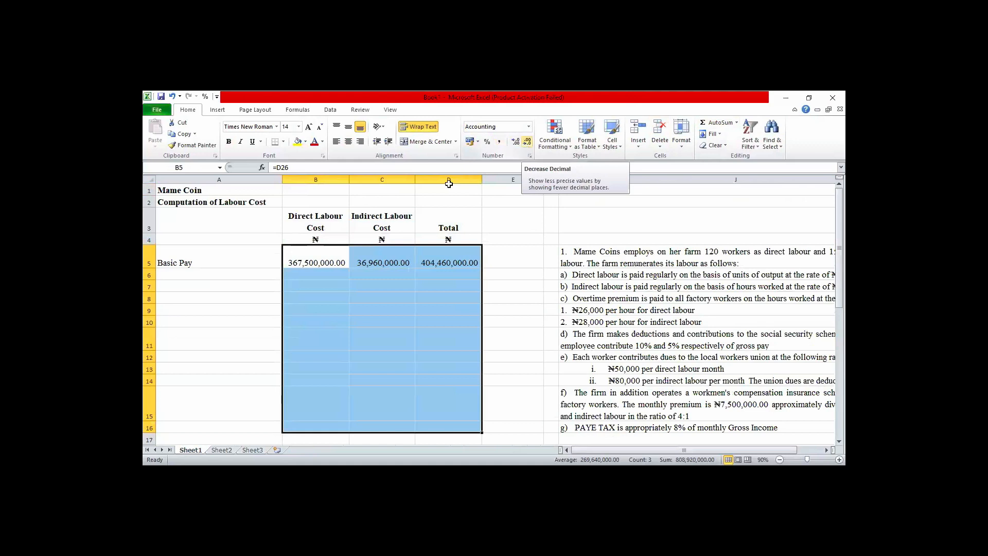
left_click_drag(349, 180, 338, 180)
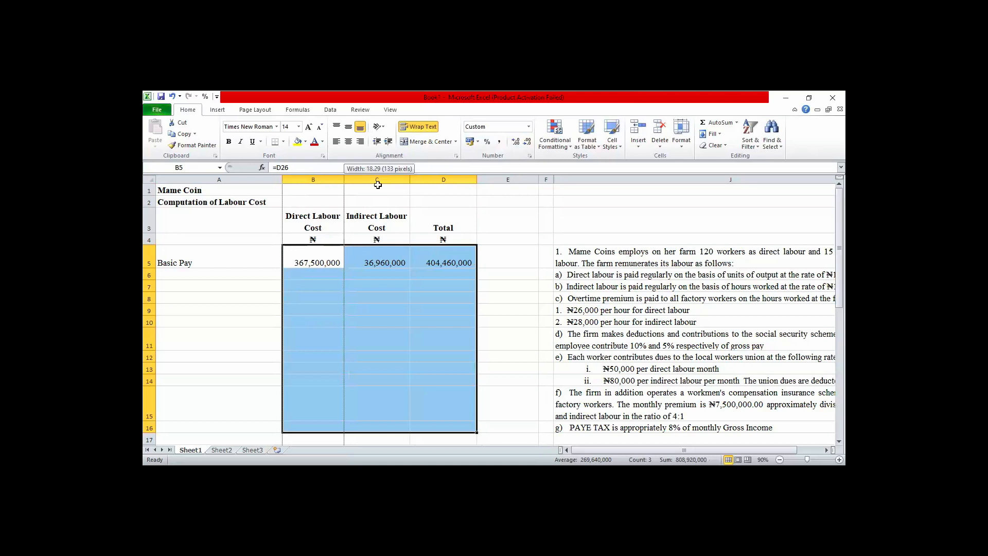
left_click_drag(401, 177, 451, 181)
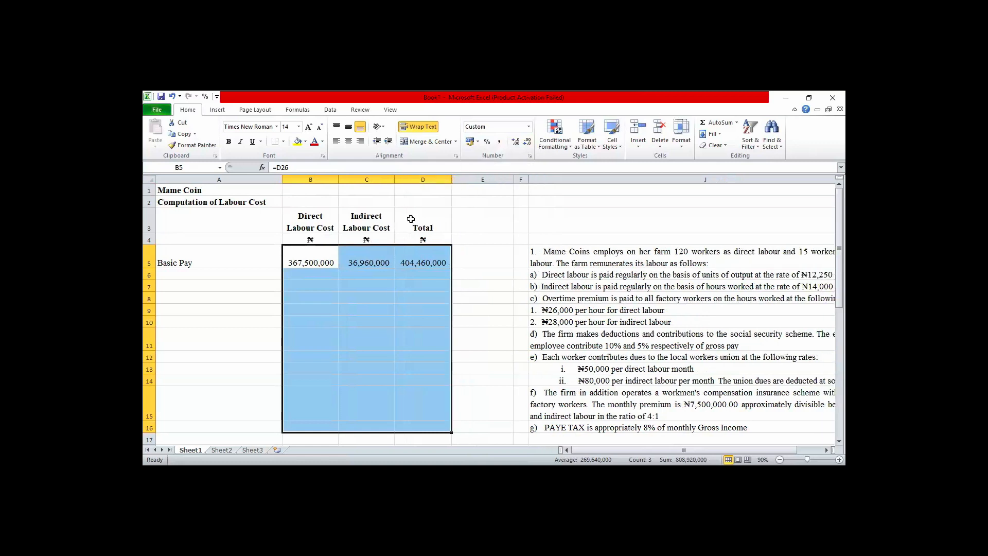
Review the basic pay working notes below the labour cost table.
left_click(224, 273)
key("Down")
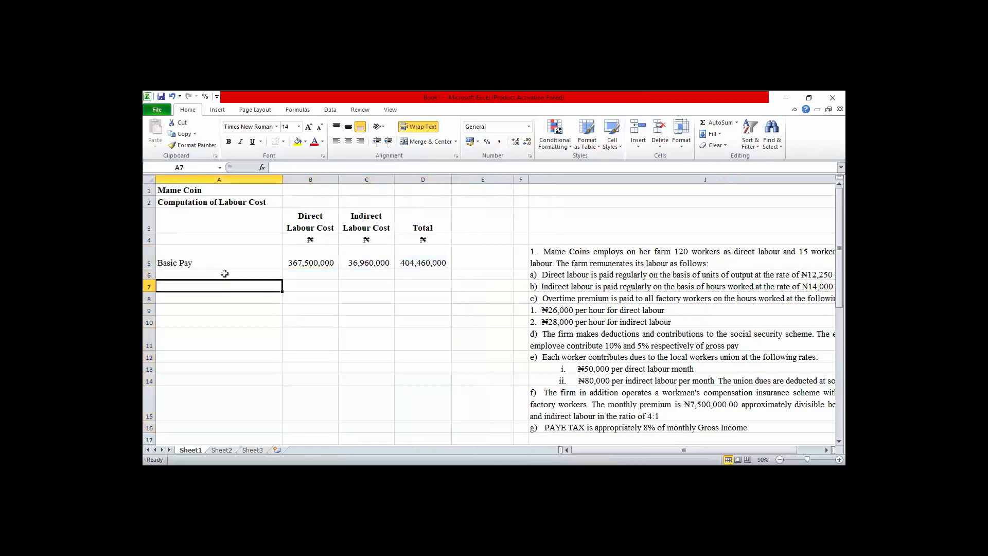
key("ctrl+Down")
key("Down")
key("Down")
key("Down")
key("Down")
key("Down")
key("Down")
key("Down")
key("Down")
key("Down")
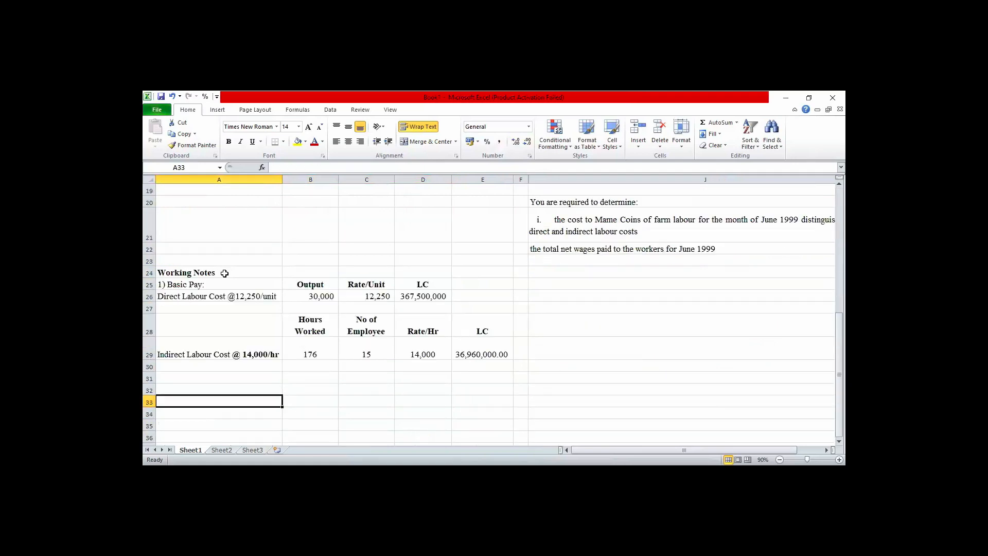
key("Up")
key("Up")
key("Up")
key("Up")
key("Up")
key("ctrl+Home")
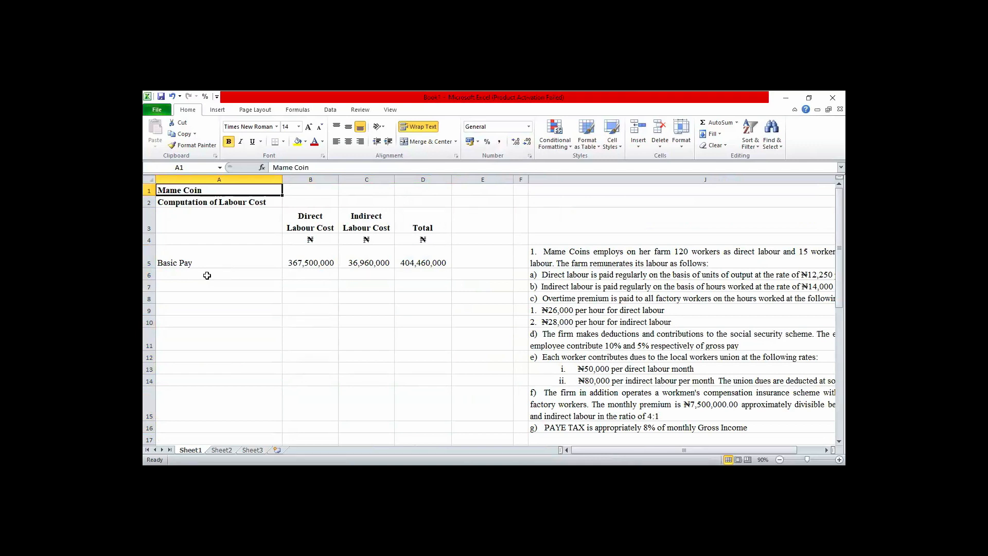
Enter the row label "Overtime Pay" in cell A6 below Basic Pay.
left_click(206, 275)
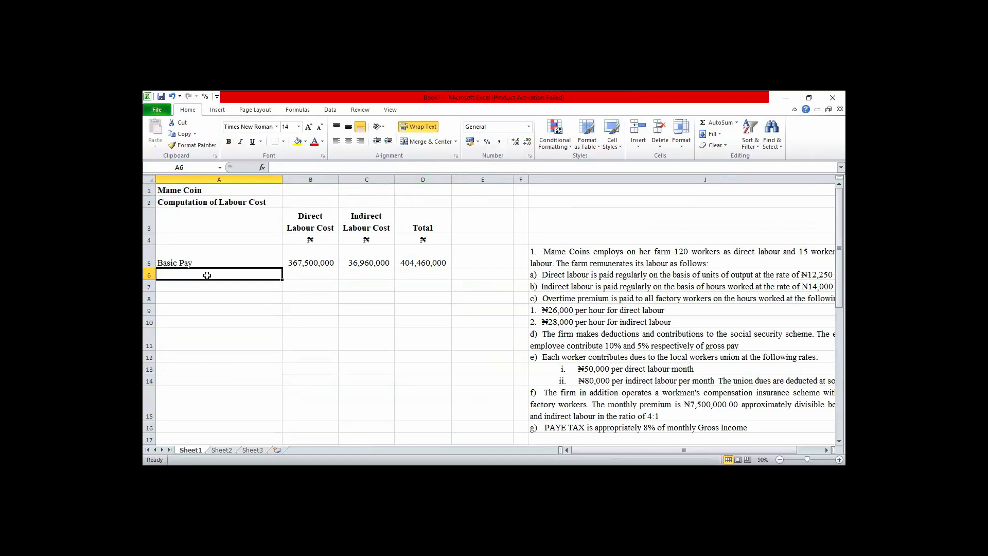
type("Ovter")
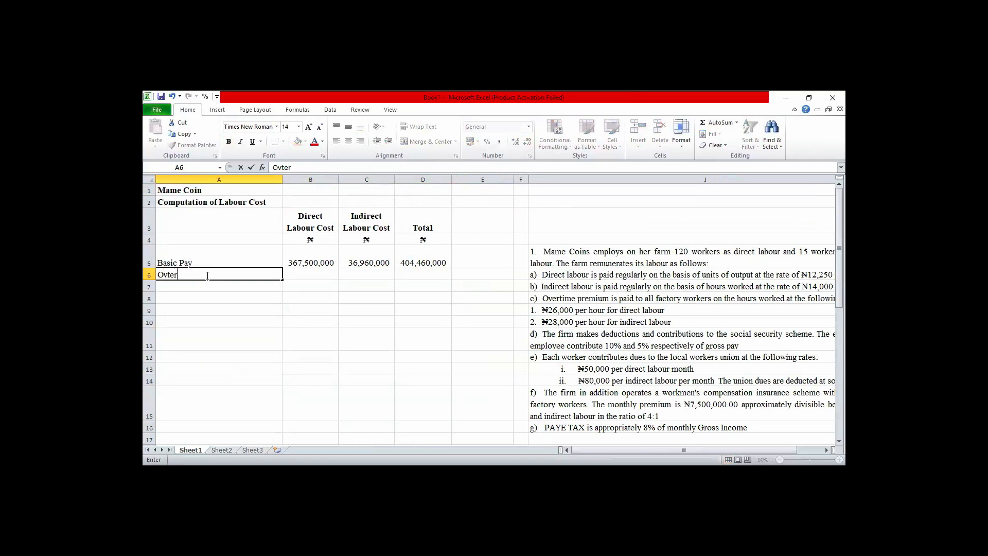
key("BackSpace")
key("BackSpace")
type("ertime Pay")
Read the overtime premium rates for direct and indirect labour and the remaining conditions in the question text.
left_click(569, 307)
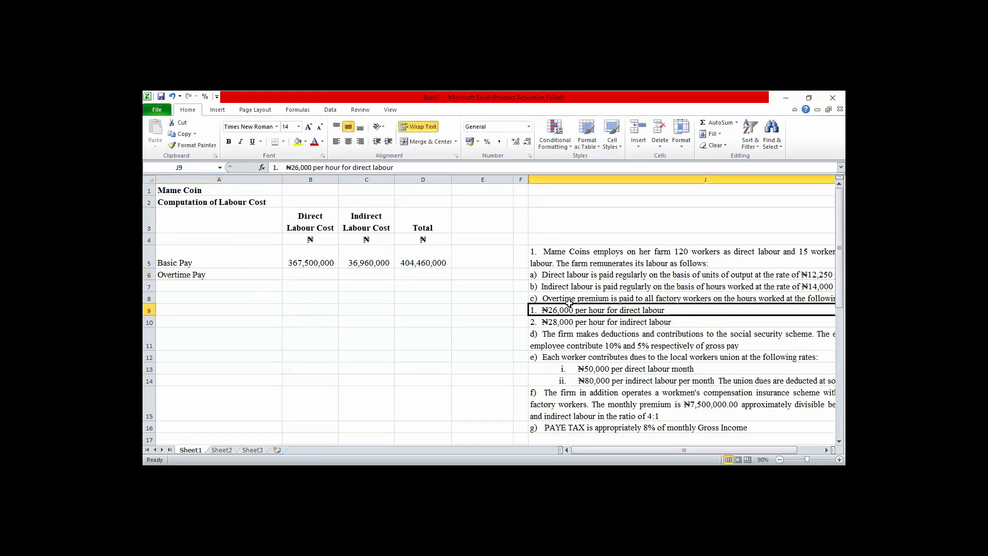
key("Down")
key("Down")
key("Down")
key("Down")
key("Down")
key("Down")
key("Down")
key("Down")
key("Down")
key("Down")
key("Down")
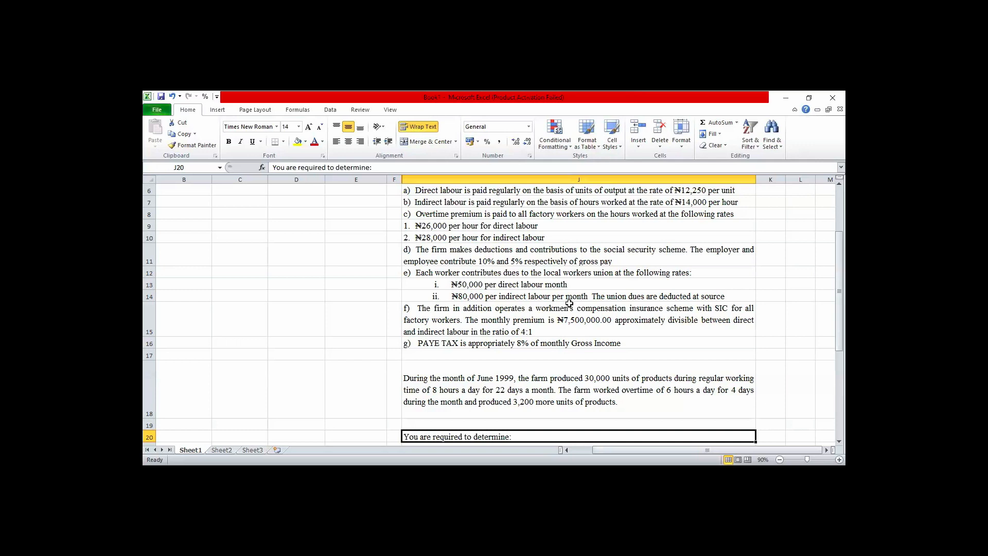
key("Left")
key("Left")
key("Left")
key("Left")
key("Left")
key("Left")
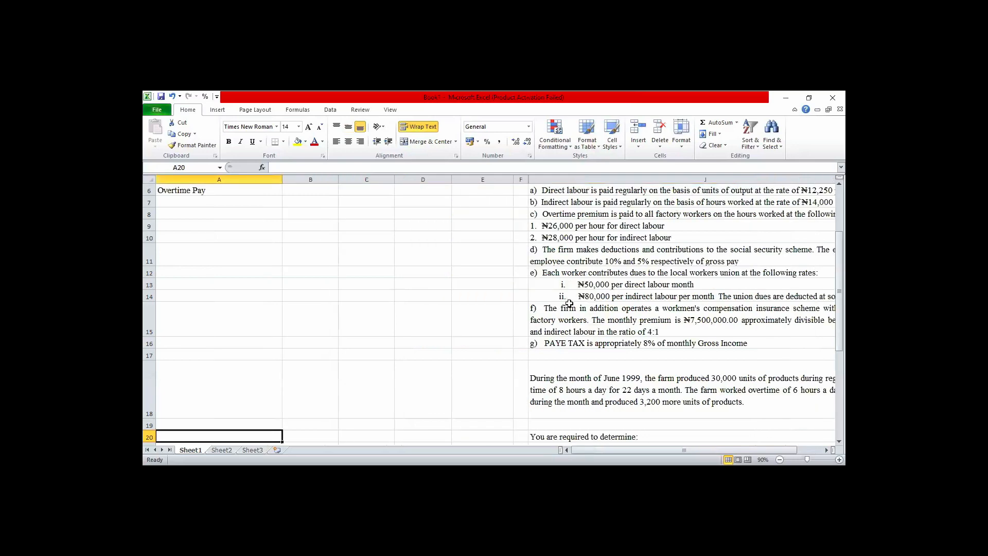
key("Up")
key("Up")
key("Up")
key("Up")
key("Up")
key("Up")
key("Up")
key("Up")
key("Up")
key("Up")
key("Up")
key("Up")
key("Up")
key("Up")
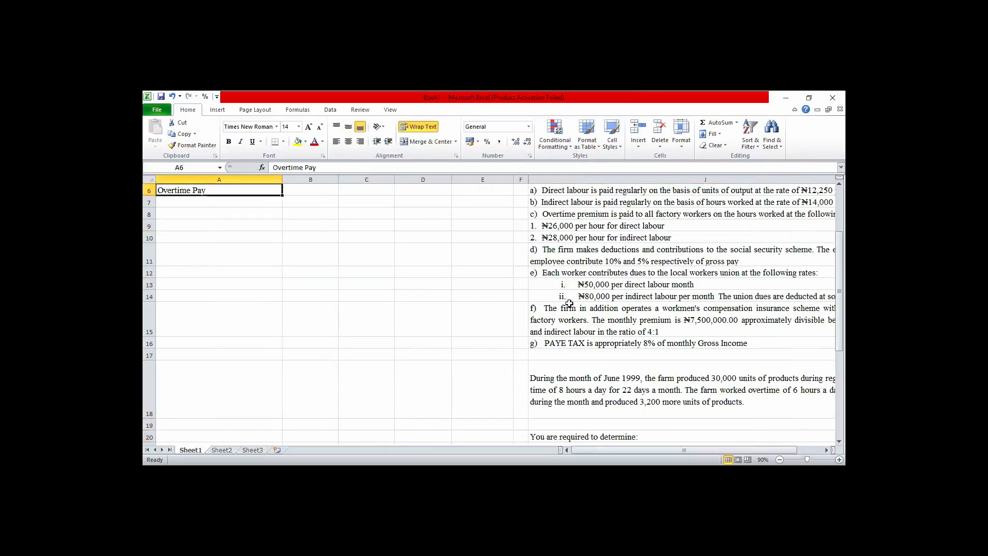
Examine the question's June 1999 paragraph for the overtime hours, overtime days and extra units produced.
key("Down")
key("Down")
key("Down")
key("Down")
key("Down")
key("Down")
key("Down")
key("Down")
key("Down")
key("Down")
key("Down")
key("Down")
key("Down")
key("Down")
key("Down")
key("Down")
key("Down")
key("Down")
key("Down")
key("Down")
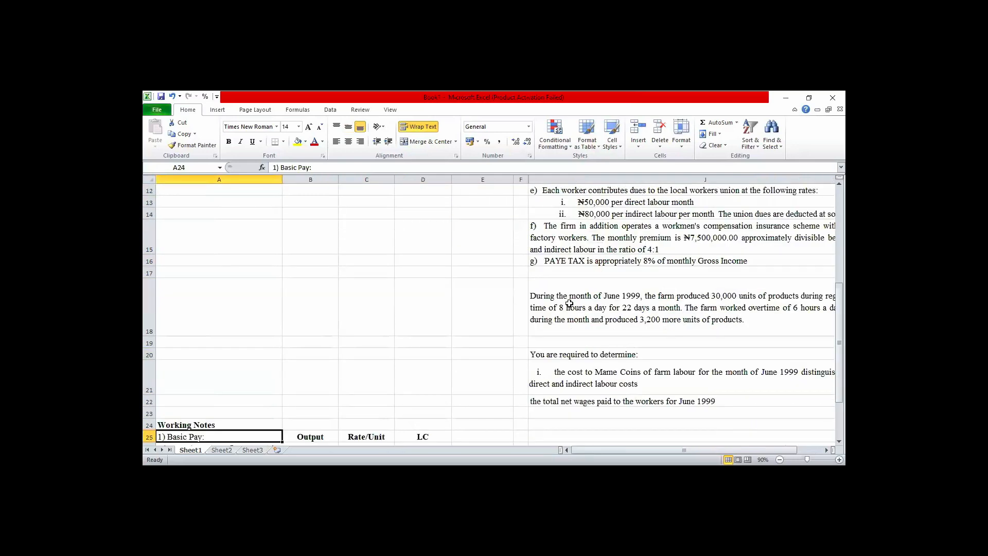
key("Up")
key("Up")
key("Up")
key("Up")
key("Up")
key("Up")
key("Up")
key("Up")
key("Up")
key("Up")
key("Up")
key("Up")
key("Up")
key("Up")
key("Up")
key("Up")
key("Up")
key("Up")
key("Up")
key("Up")
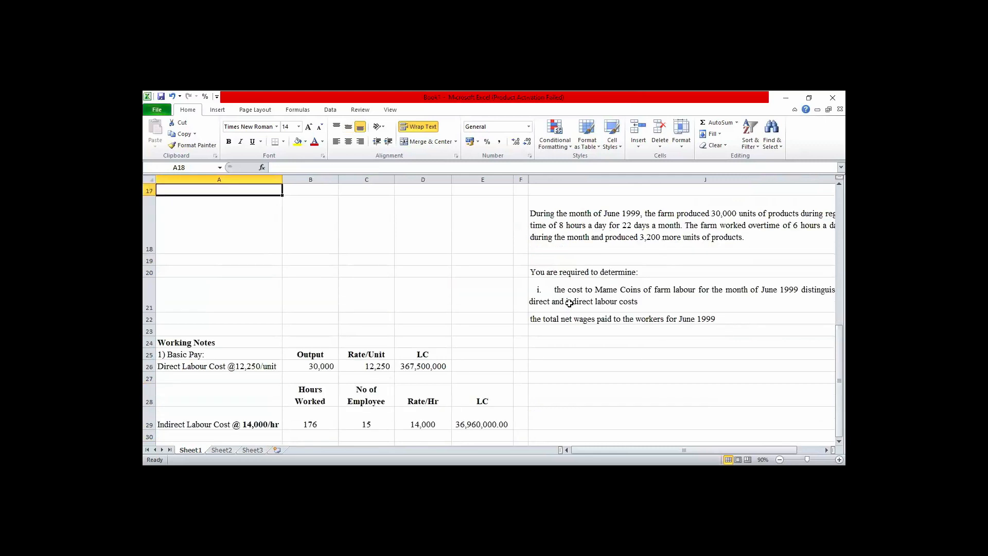
key("Up")
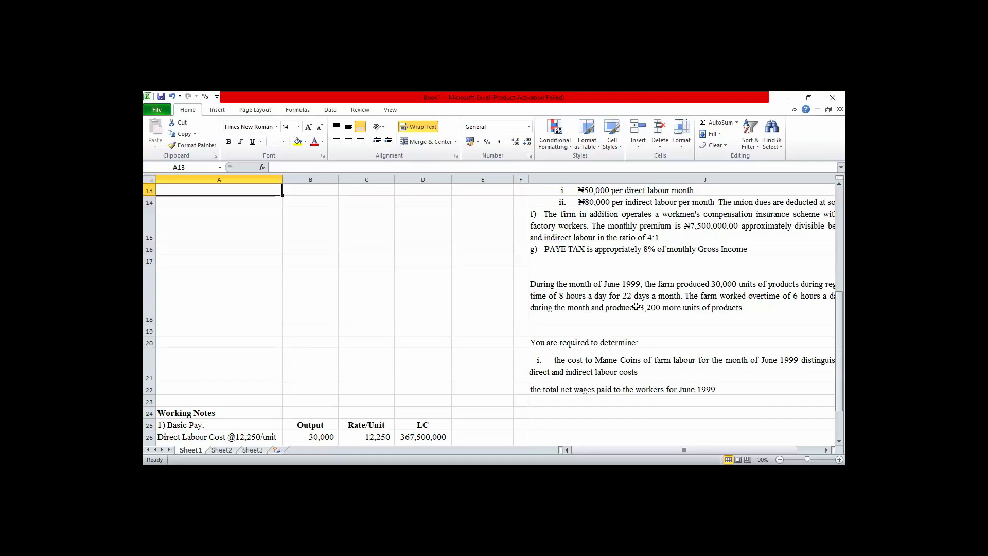
left_click(667, 297)
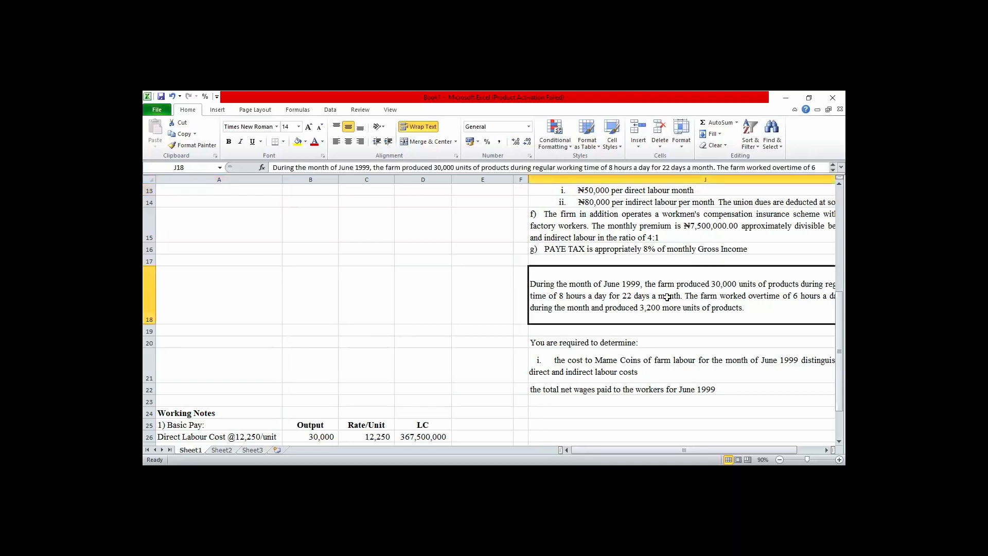
key("Right")
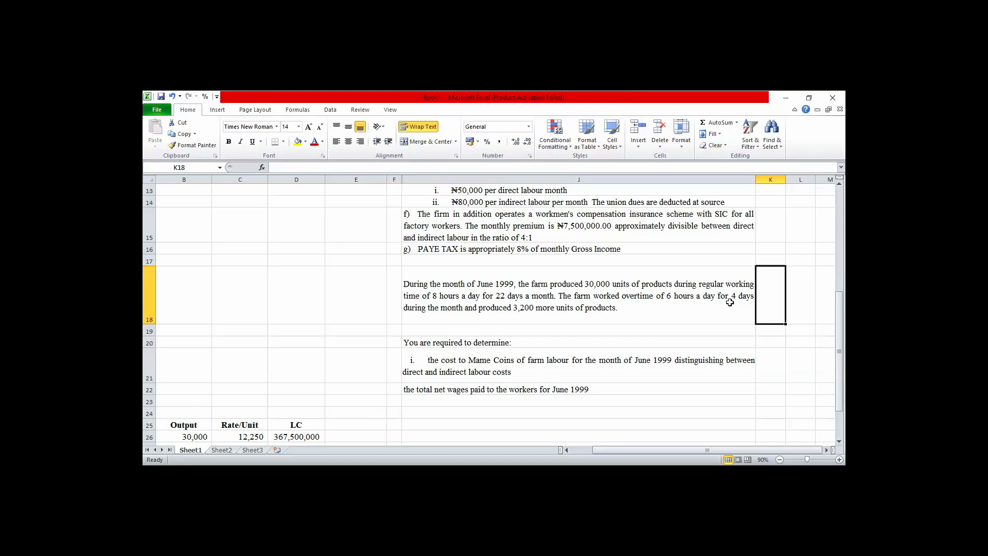
Enter the working note heading "2) Overtime Pay" in cell A32 below the basic pay notes.
key("Left")
key("Left")
key("Home")
key("Down")
key("Down")
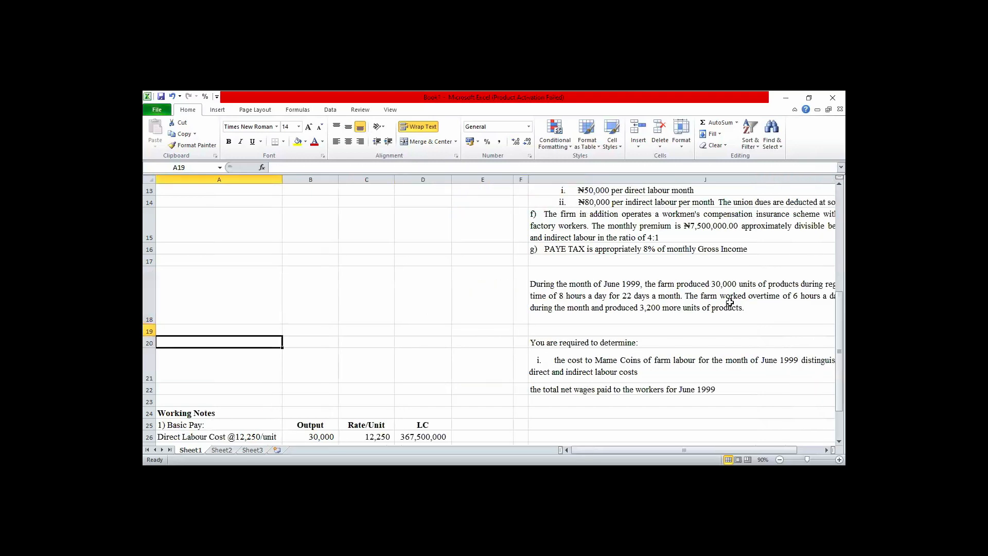
key("Down")
key("Down")
key("Down")
key("Down")
key("Down")
key("Down")
key("Down")
key("Down")
key("Down")
key("Down")
key("Down")
key("Down")
key("Down")
key("Down")
key("Down")
key("Down")
key("Down")
key("Down")
key("Up")
key("Up")
key("Up")
key("Up")
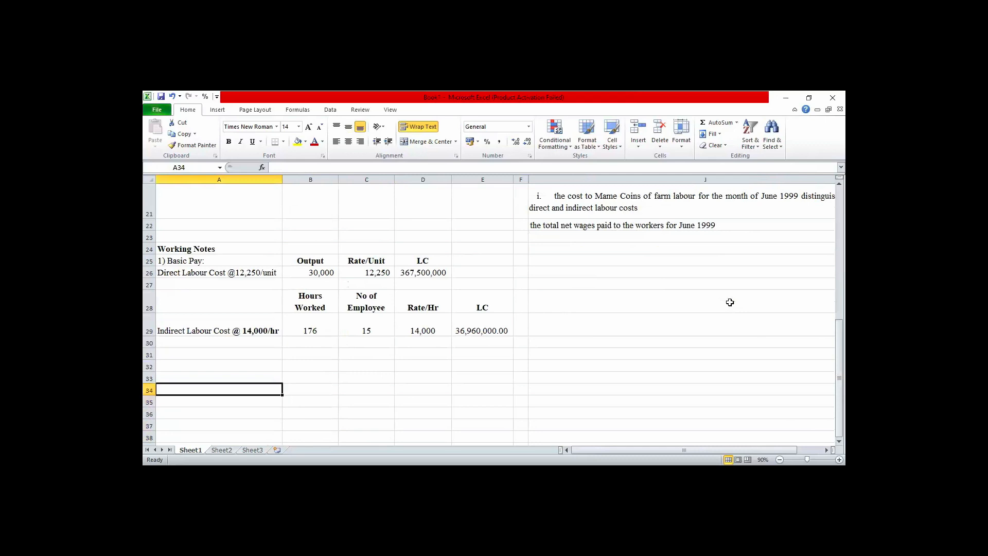
key("Up")
key("Up")
type("2")
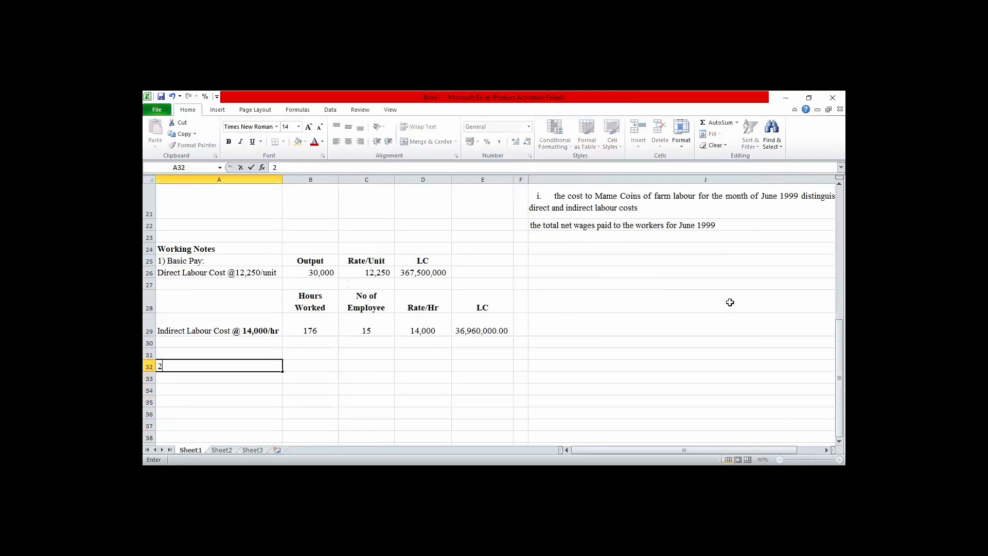
type(") Overtime Pay")
key("ctrl+Return")
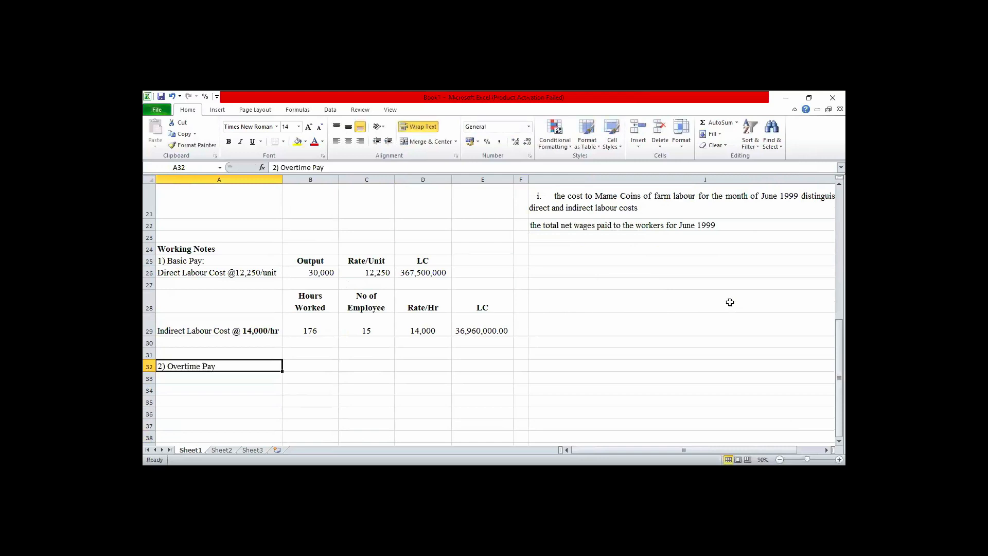
Copy the Hours Worked, No of Employee, Rate/Hr and LC headings from row 28 to B32:E32 beside Overtime Pay.
left_click(194, 380)
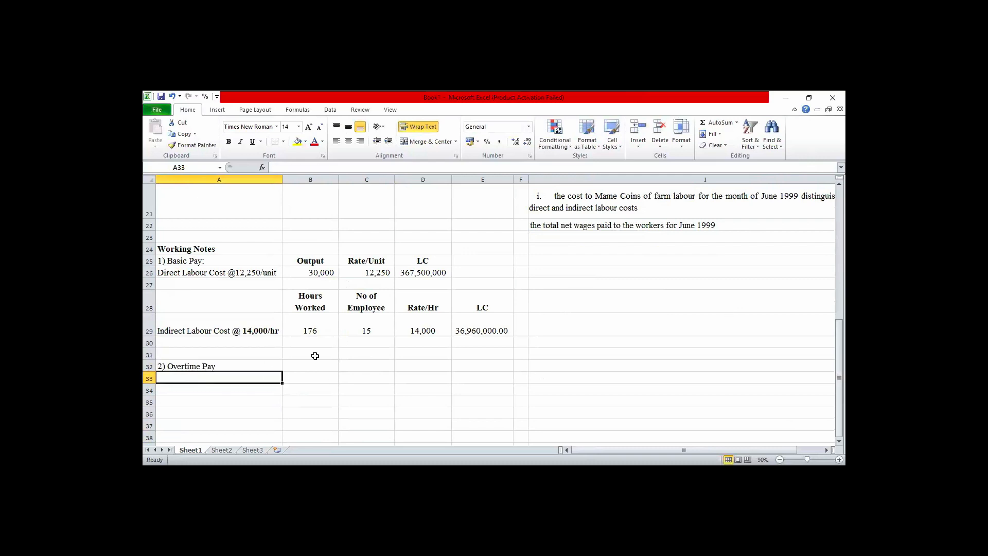
left_click(316, 306)
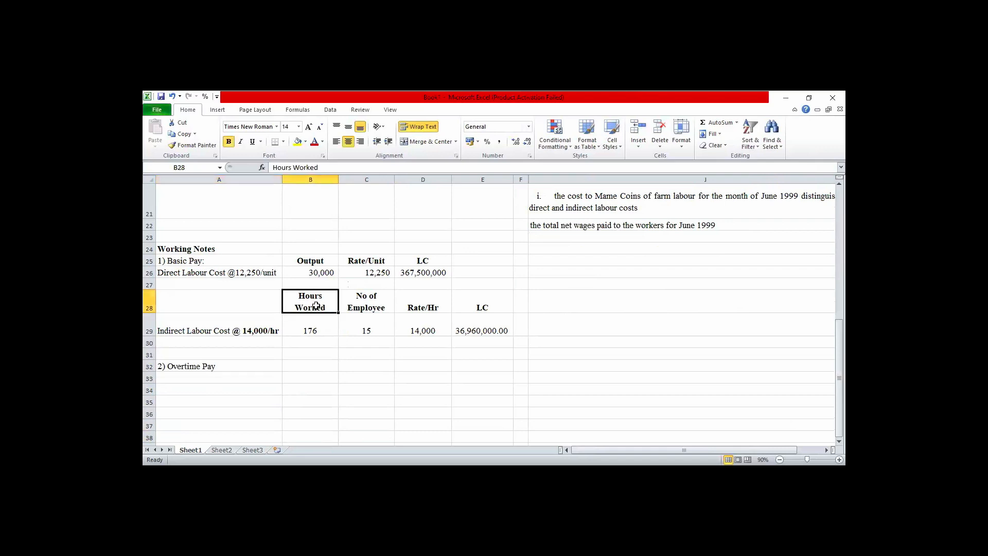
key("shift+Right")
key("shift+Right")
key("shift+Right")
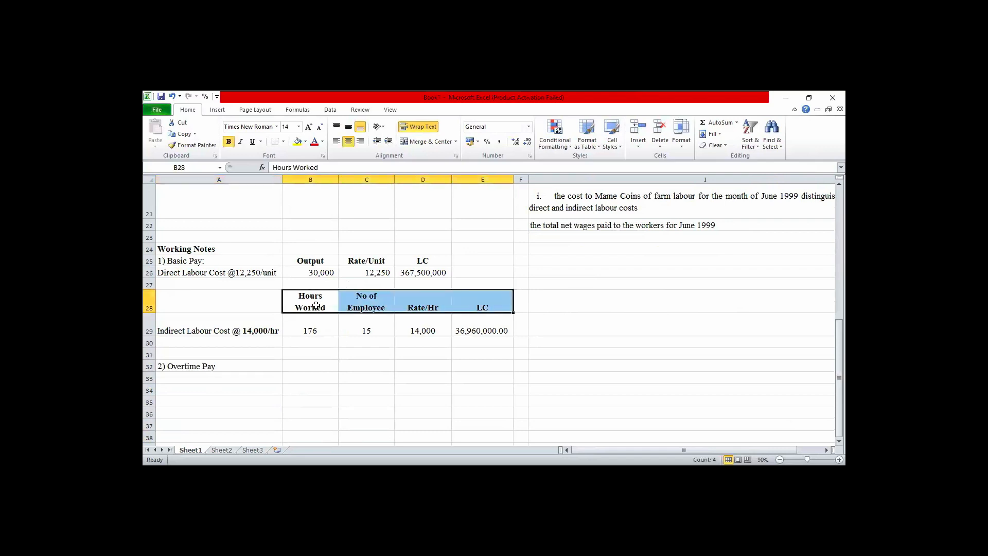
key("ctrl+c")
key("Down")
key("Down")
key("Down")
key("Down")
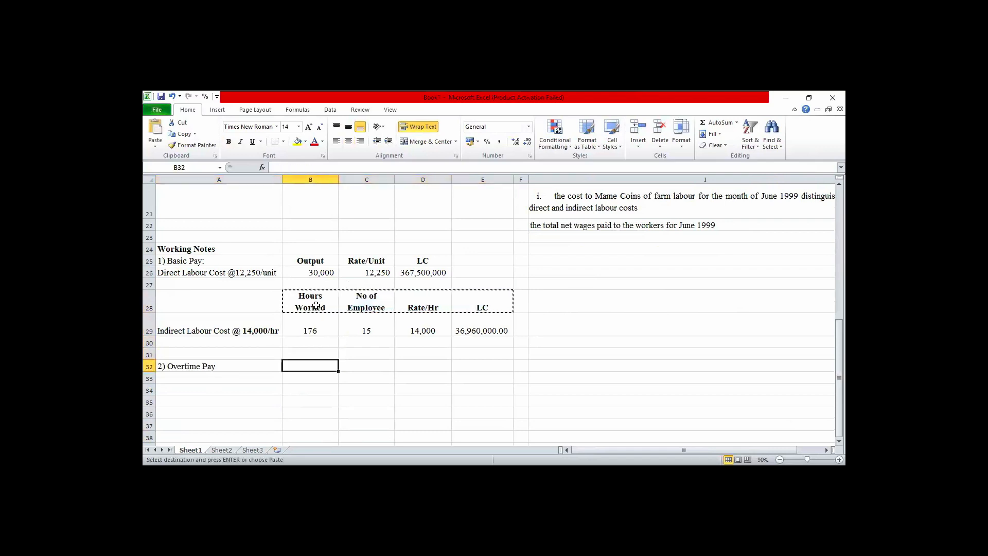
key("ctrl+v")
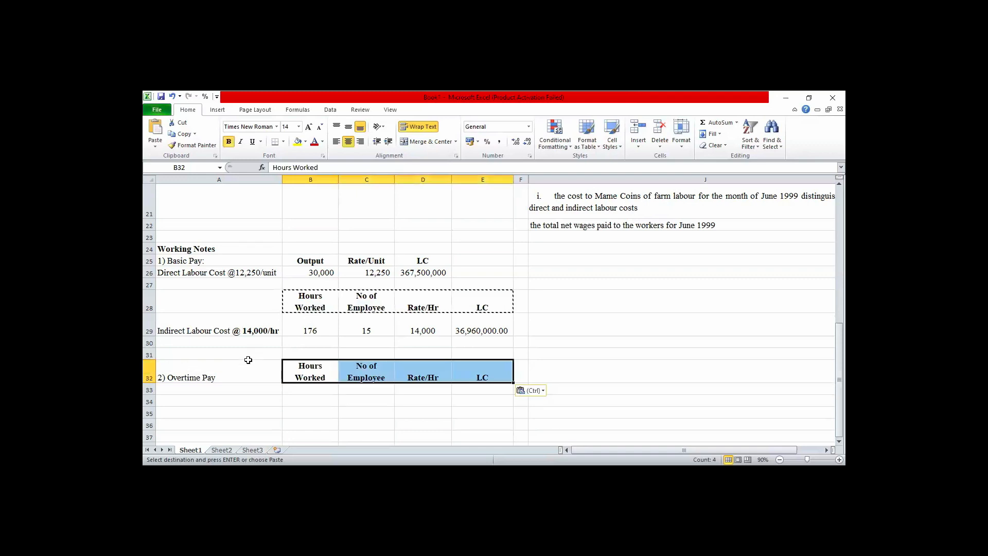
Enter the row label "Direct Labour" in cell A33 under the Overtime Pay heading.
left_click(209, 390)
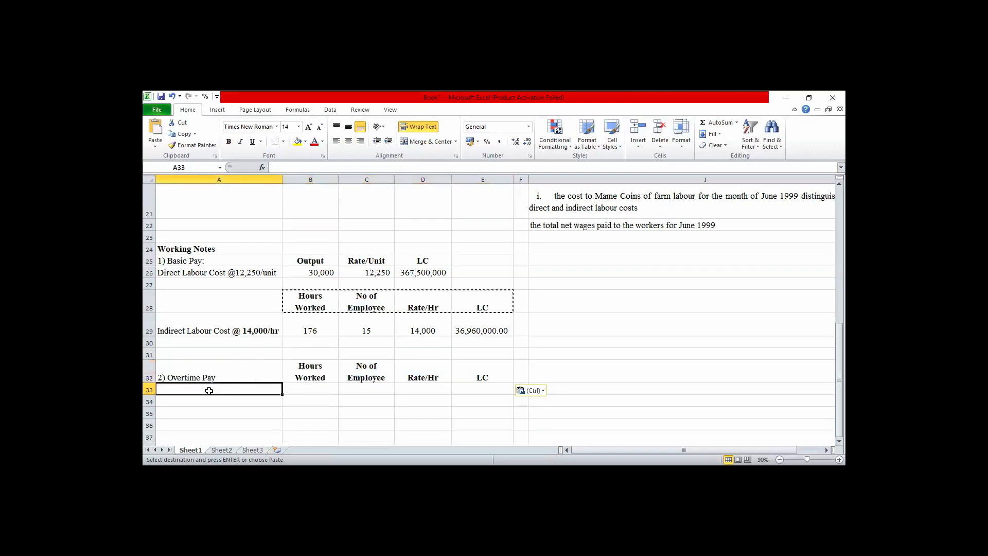
type("Di")
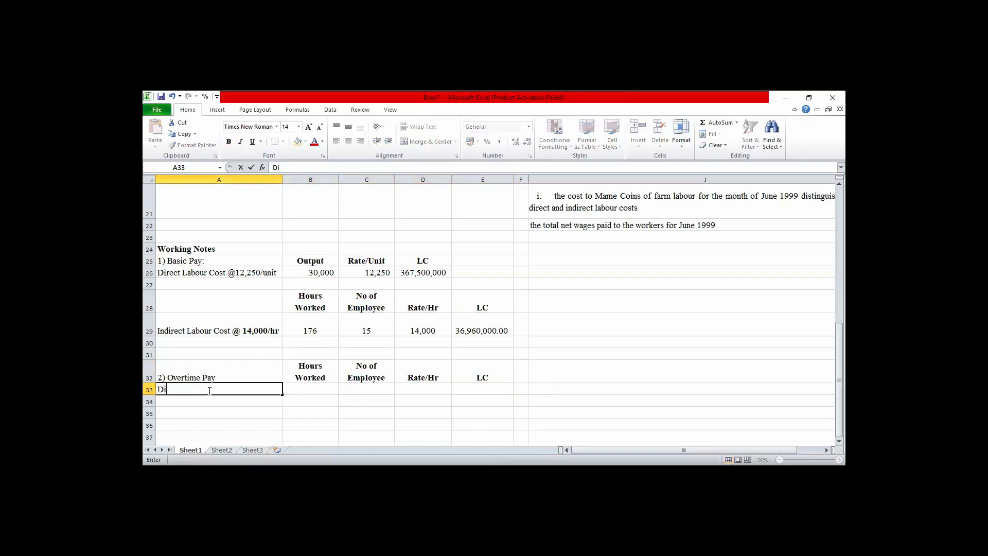
type("rect Labour")
key("Tab")
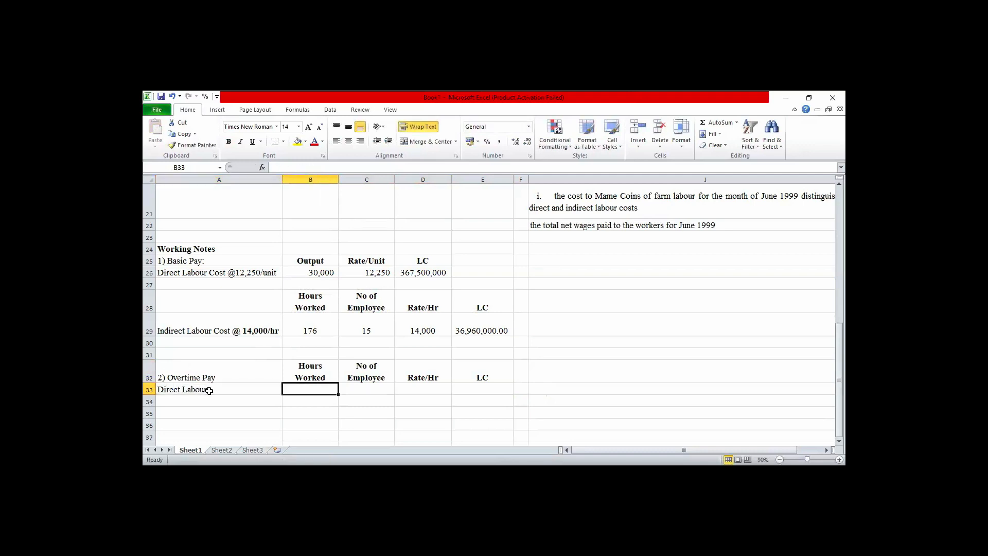
Calculate the direct labour overtime hours in cell B33 with the formula =6*4.
type("=")
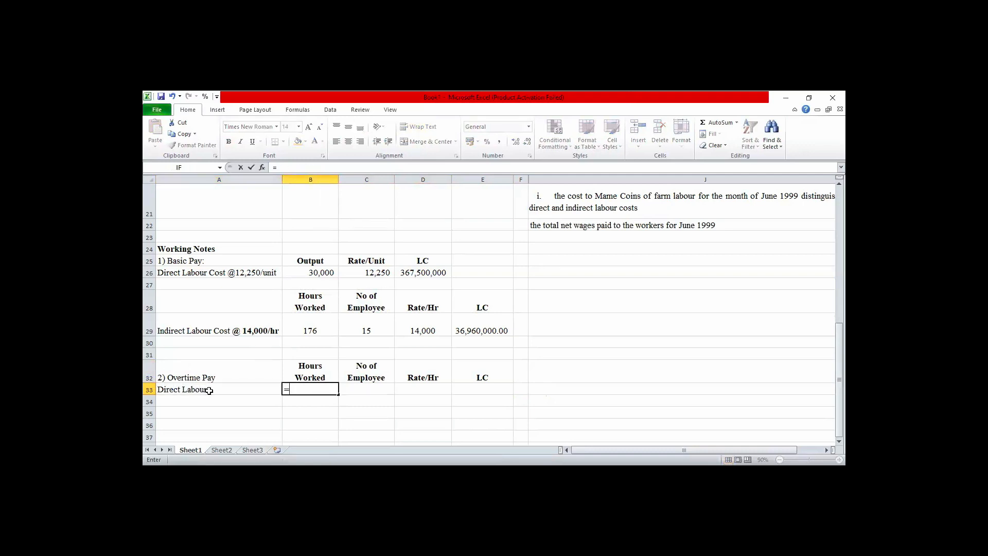
type("6*4")
key("Tab")
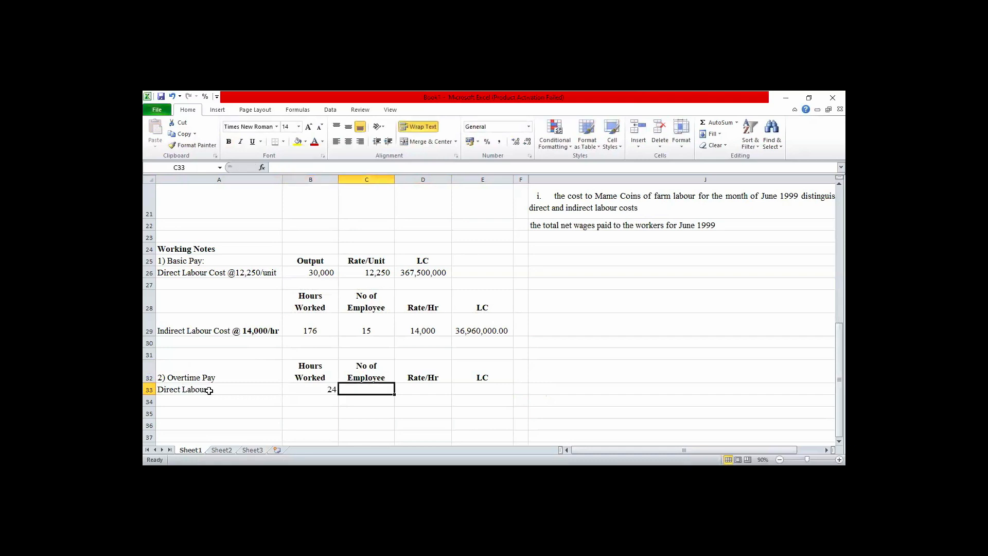
key("Left")
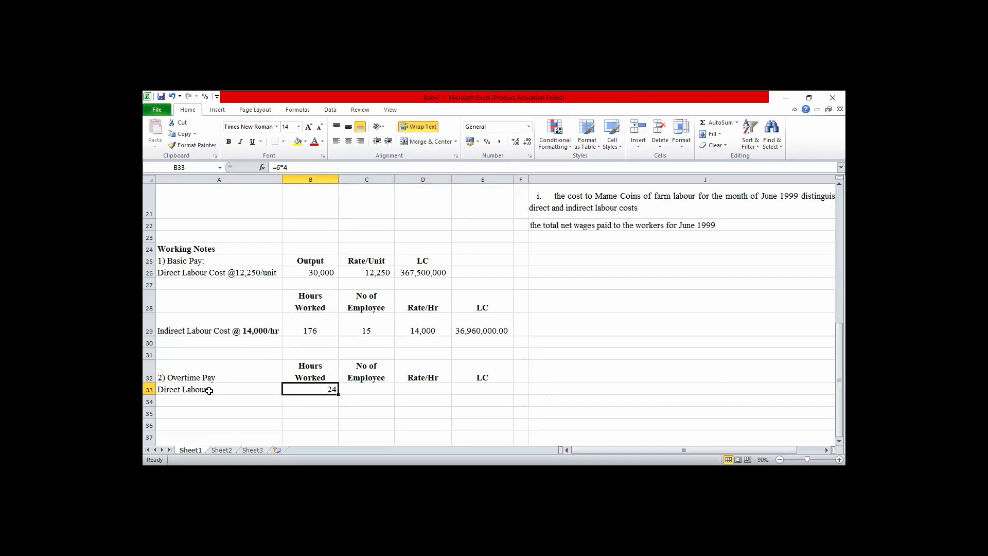
key("Right")
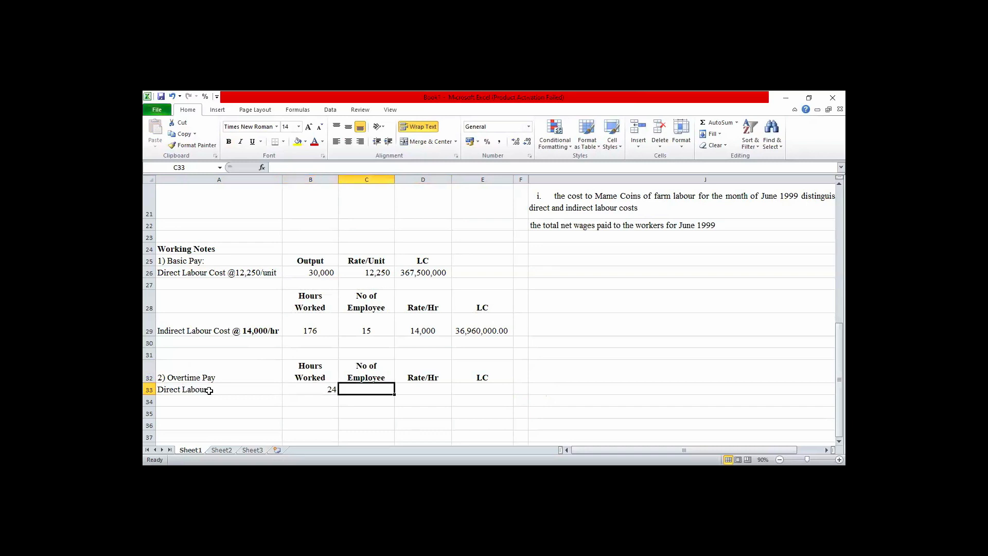
Enter 120 employees in C33 and an hourly rate of 26,000 in D33 for direct labour overtime.
type("120")
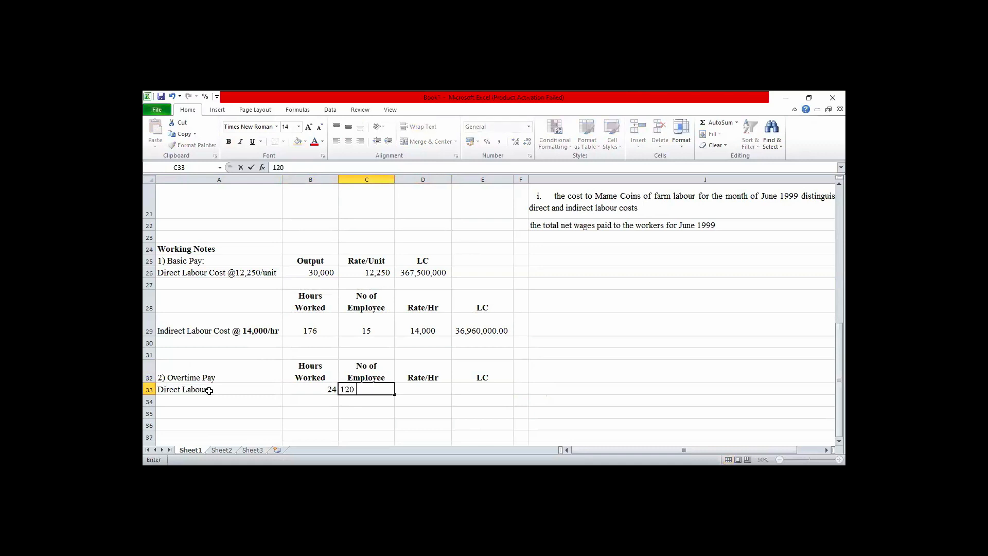
key("Right")
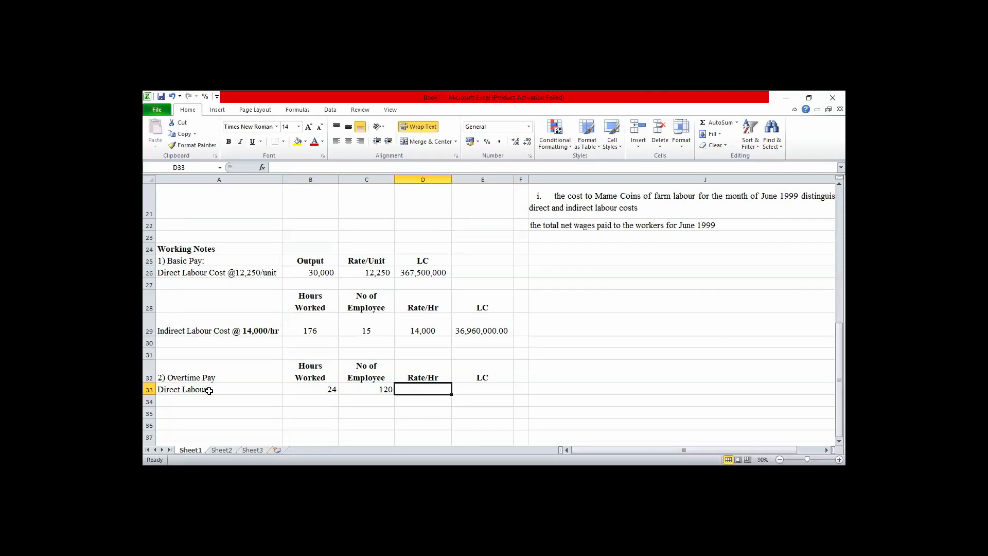
type("26")
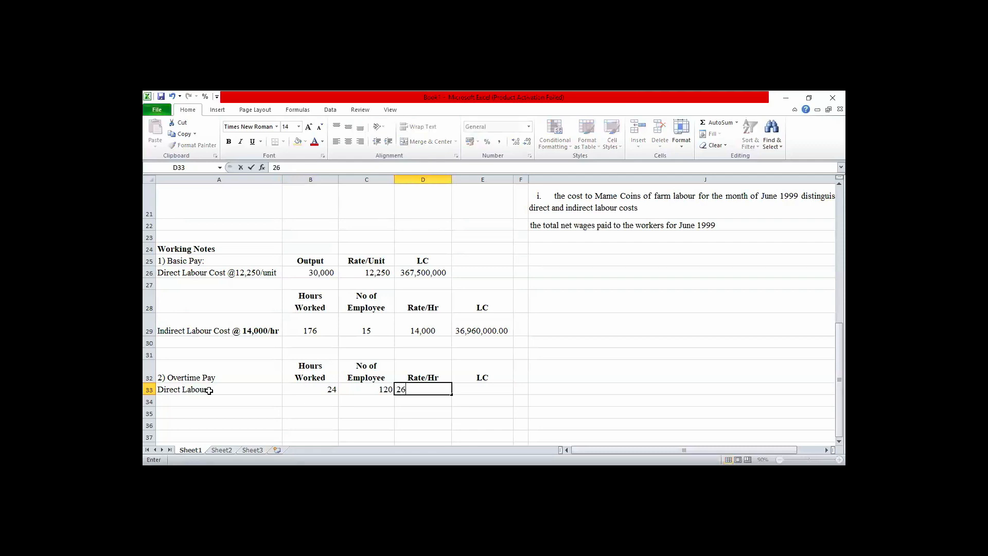
type(",000")
key("Up")
key("Up")
key("Up")
key("Up")
key("Up")
key("Up")
key("Up")
key("Up")
key("Up")
key("Up")
key("Up")
key("Up")
key("Up")
key("Up")
key("Up")
key("Up")
key("Up")
key("Up")
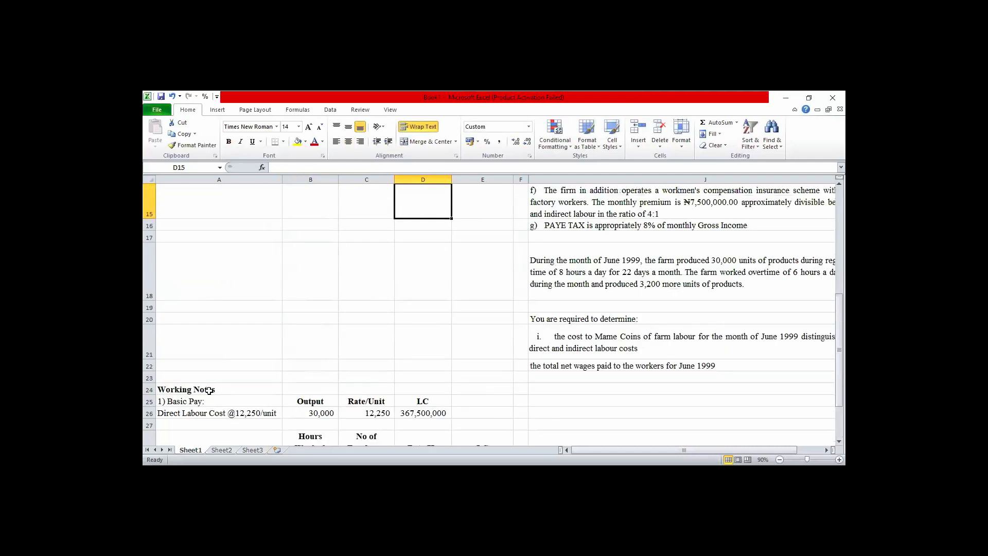
Reread the question's June 1999 paragraph to check the overtime hours, days and additional units.
left_click(586, 268)
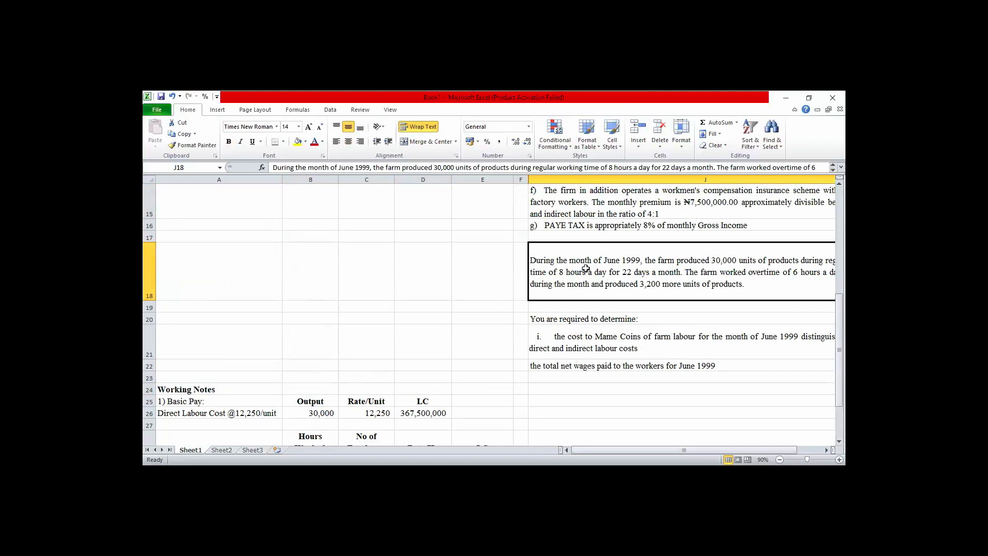
key("Right")
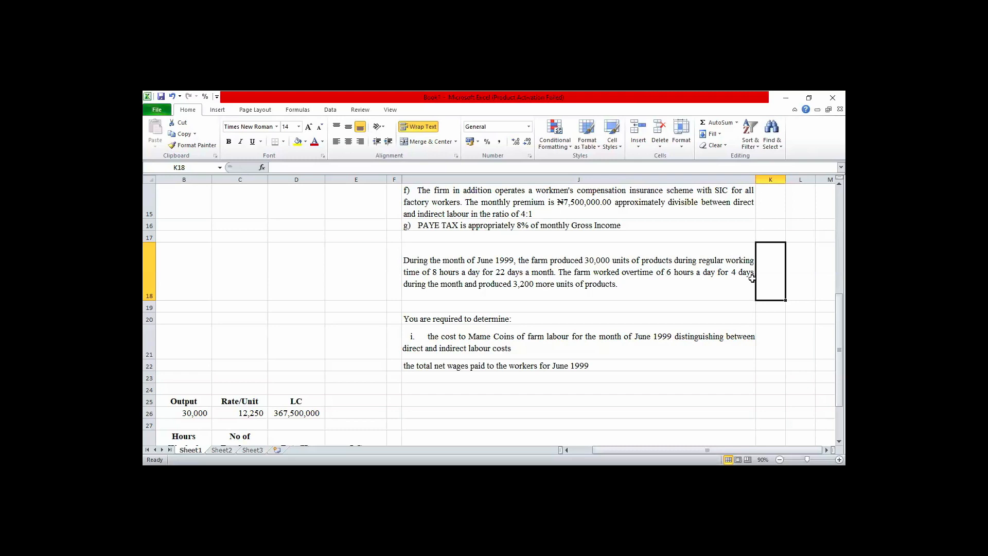
key("Left")
key("Left")
key("Left")
key("Left")
key("Left")
key("Left")
key("Left")
key("Left")
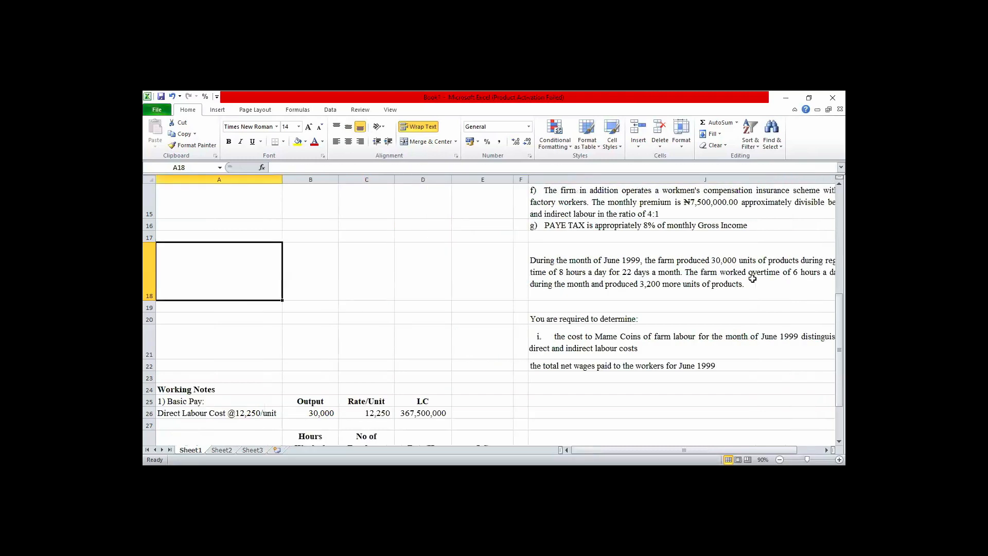
Calculate the direct labour overtime cost in cell E33 with the formula =B33*C33*D33.
key("Down")
key("Down")
key("Down")
key("Down")
key("Down")
key("Down")
key("Down")
key("Down")
key("Down")
key("Down")
key("Down")
key("Down")
key("Down")
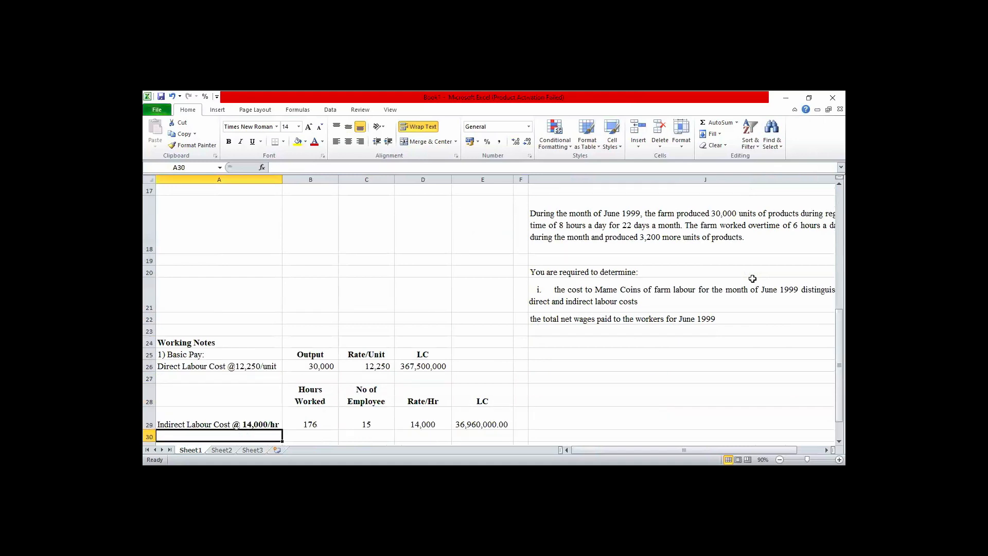
key("Down")
key("Down")
key("Down")
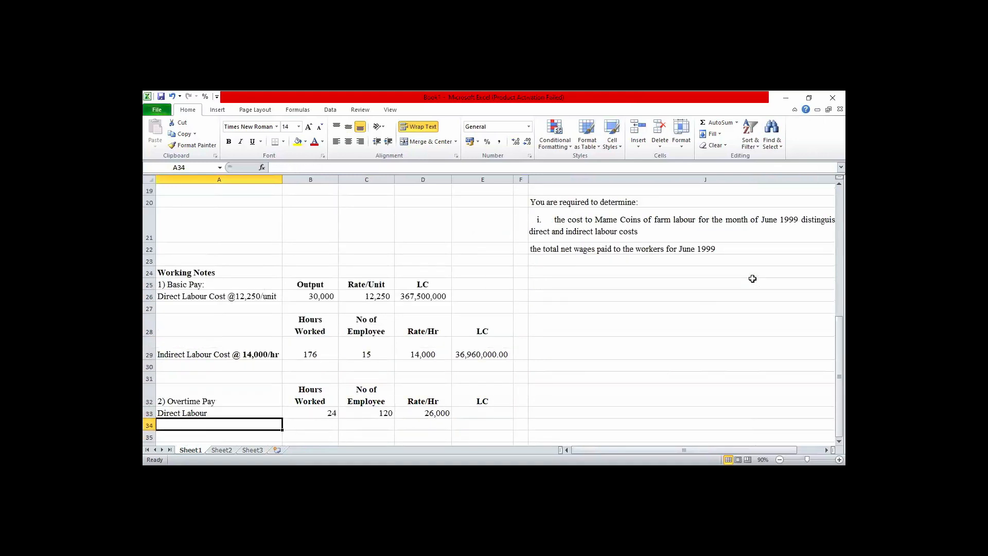
key("Right")
key("Right")
key("Right")
key("Right")
key("Right")
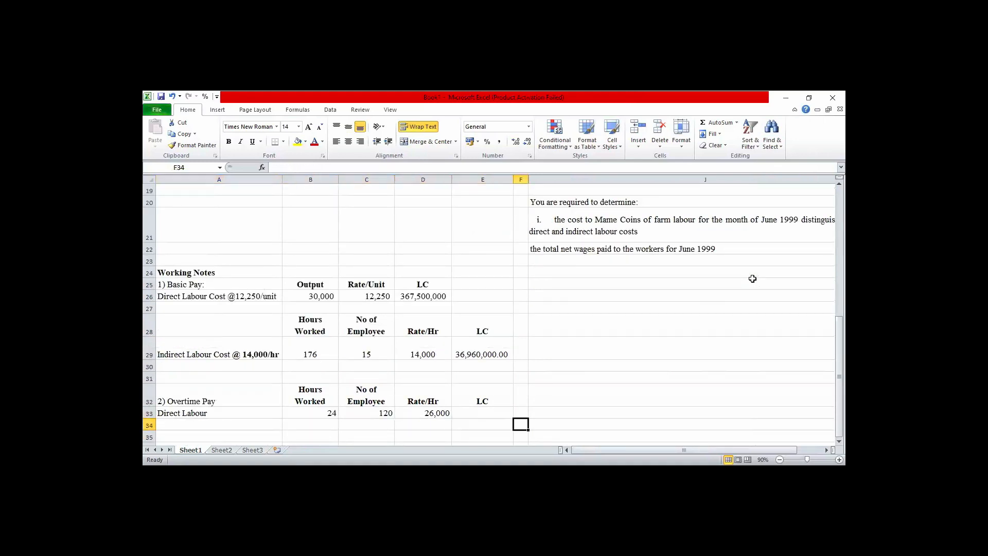
key("Up")
key("Left")
type("=")
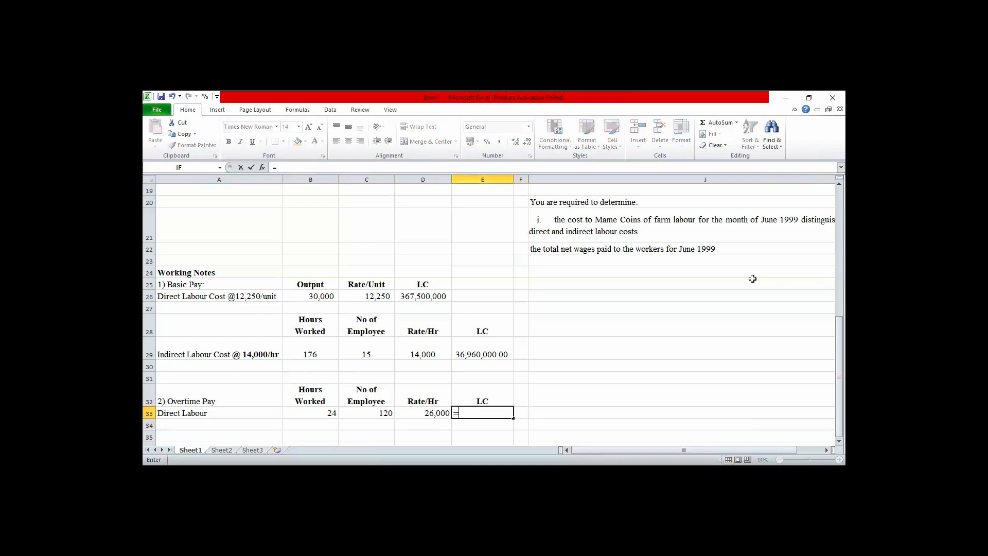
left_click(320, 412)
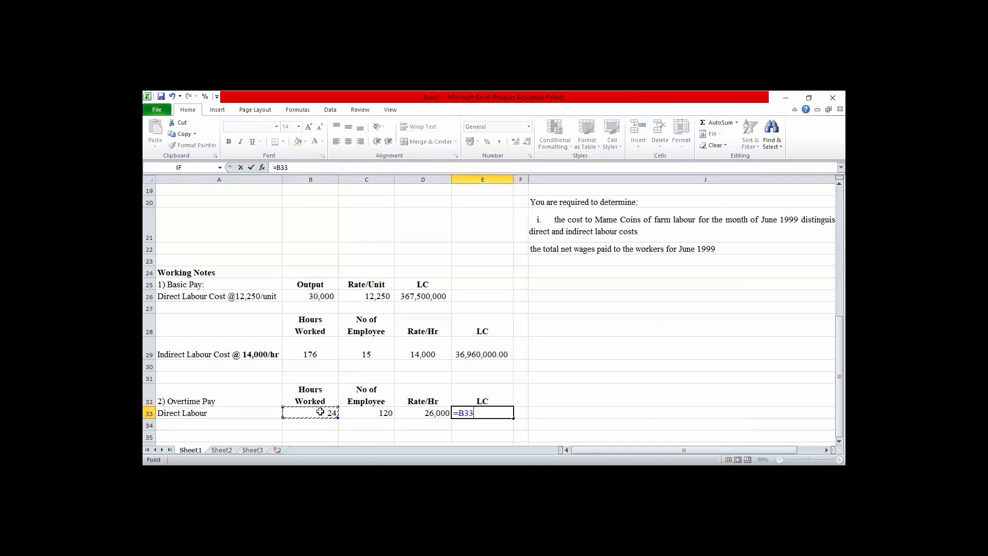
type("*")
left_click(369, 412)
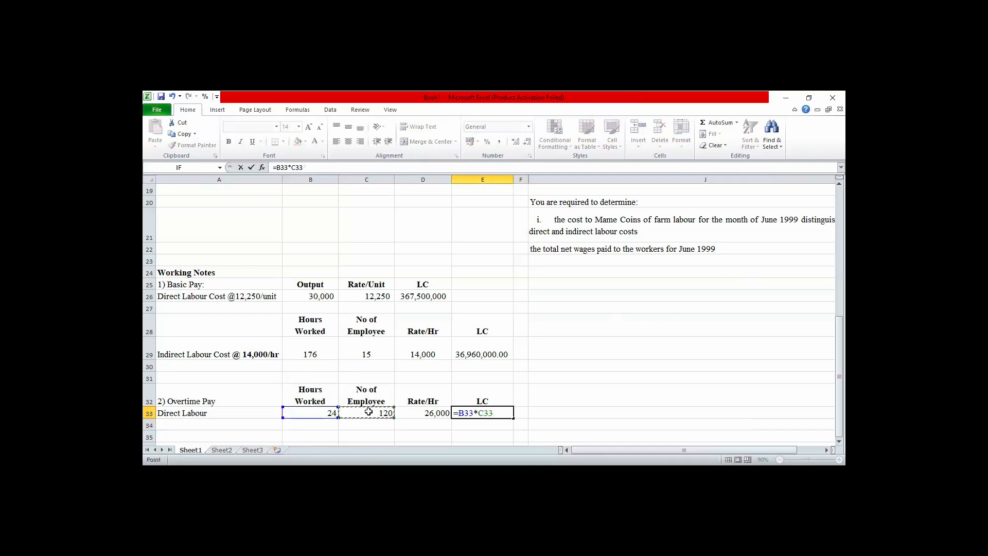
type("*")
left_click(417, 414)
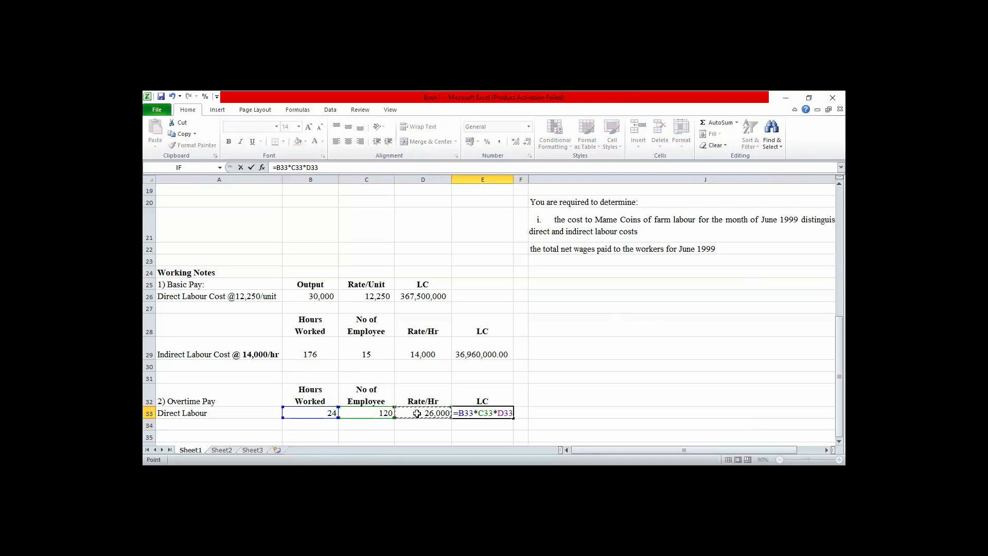
key("Return")
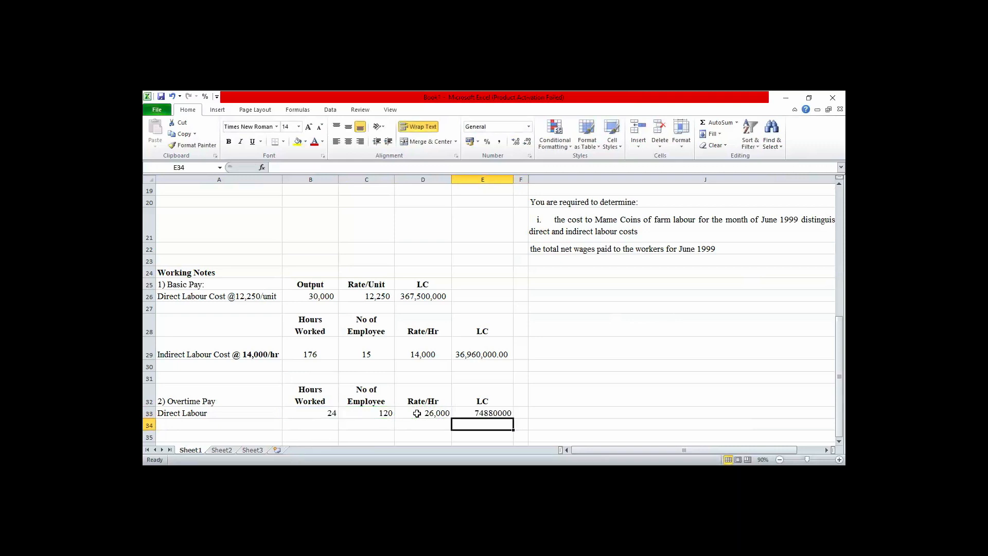
Format the direct labour overtime figures in B33:E33 with thousands separators and no decimal places.
left_click(325, 413)
key("shift+Right")
key("shift+Right")
key("shift+Right")
key("shift+Right")
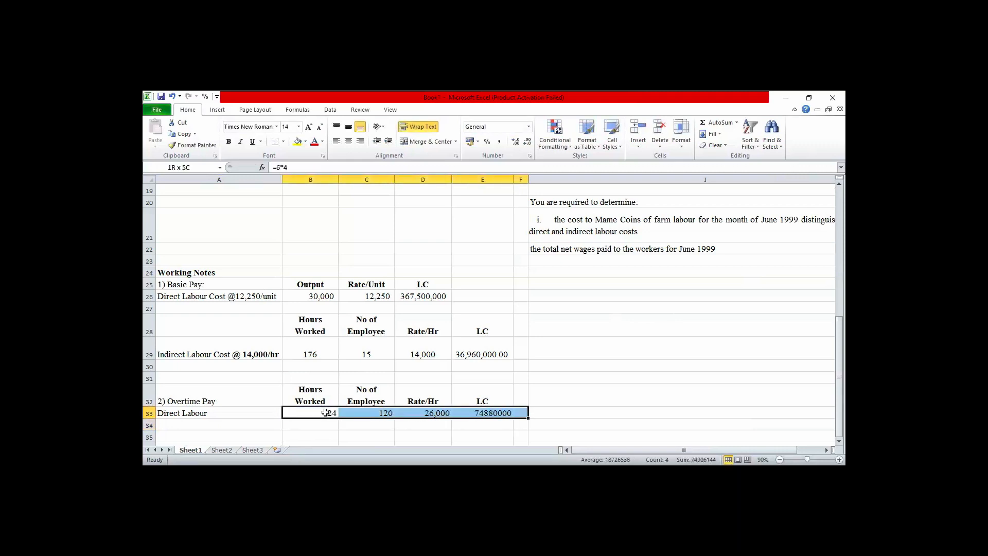
key("shift+Left")
left_click(499, 142)
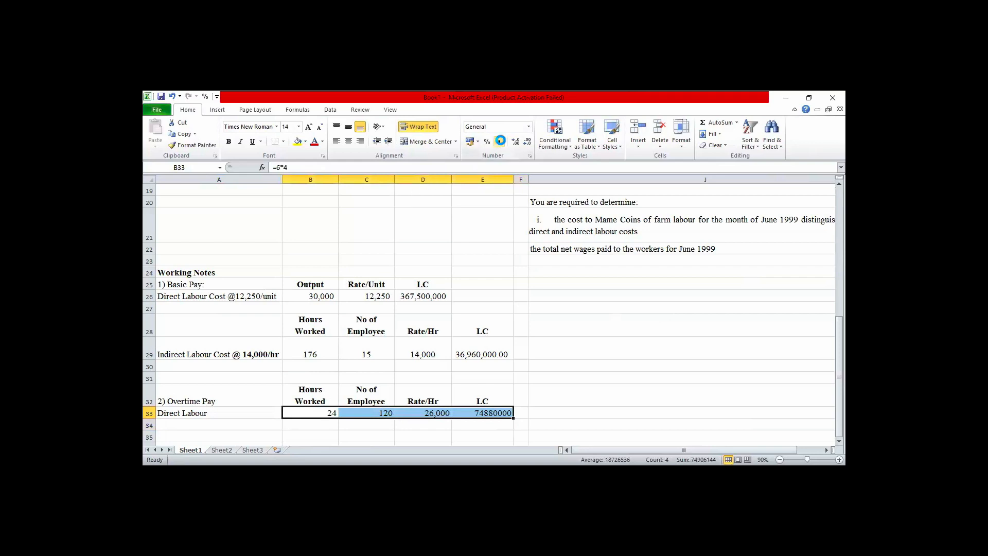
left_click(527, 143)
left_click(527, 143)
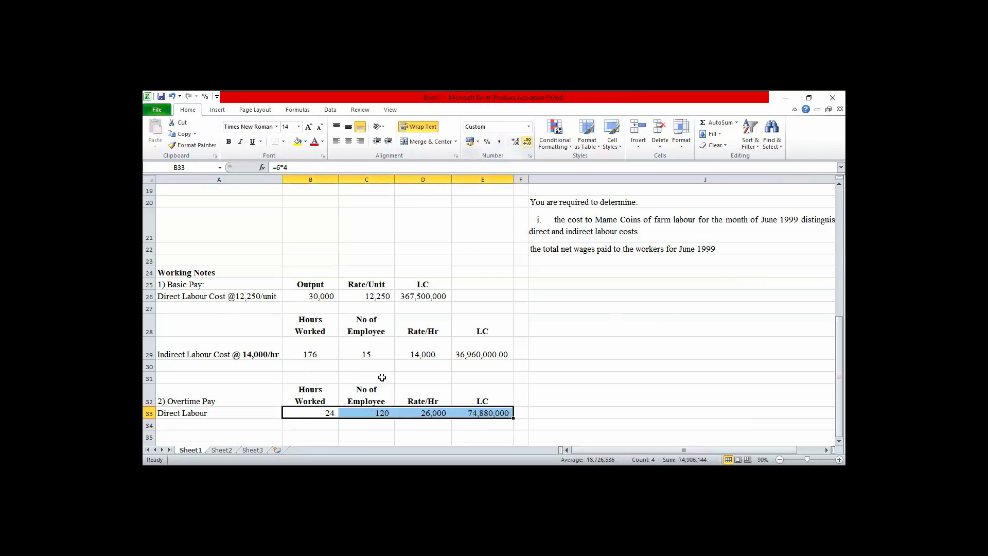
left_click(178, 424)
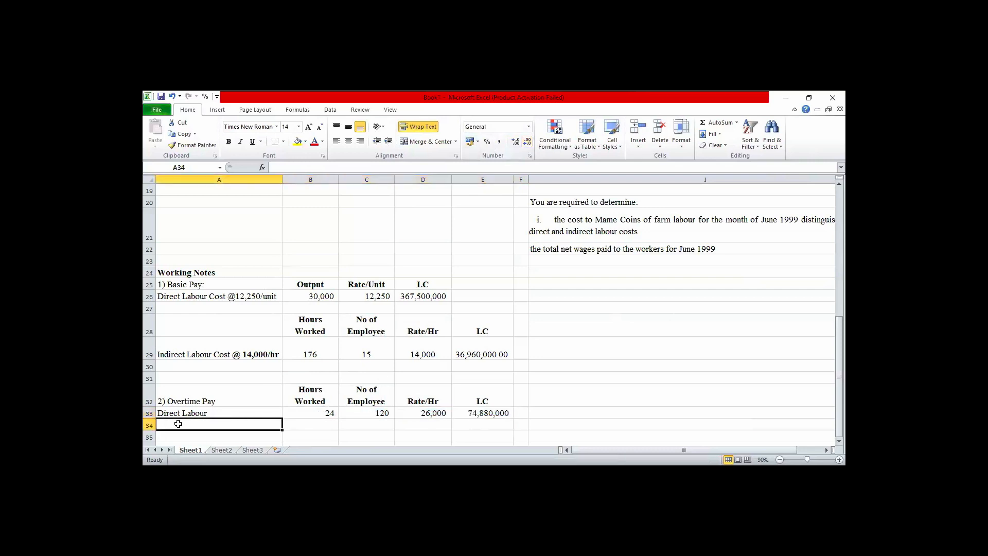
Label cell A34 under the overtime pay working note as Indirect Labour.
type("In")
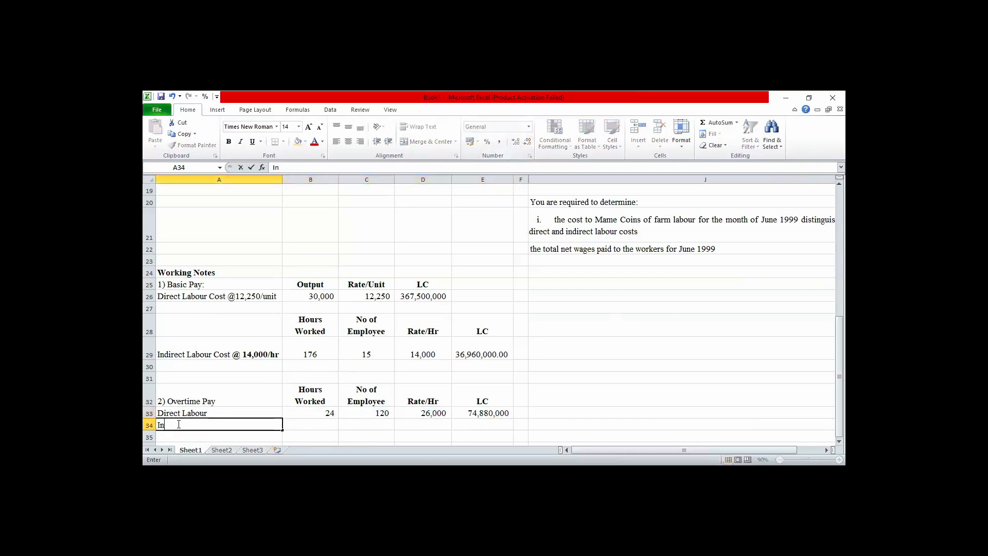
type("direct Labour")
key("Tab")
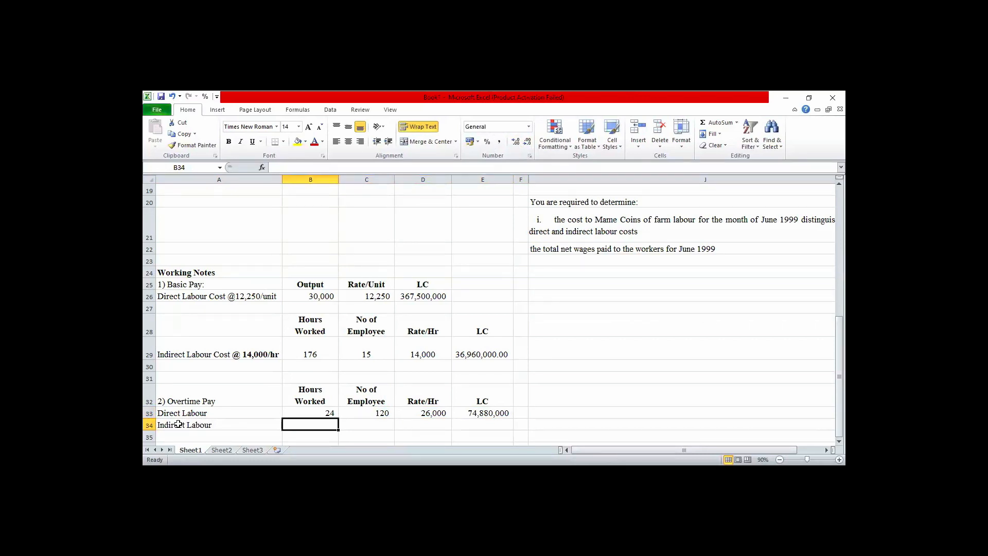
key("Up")
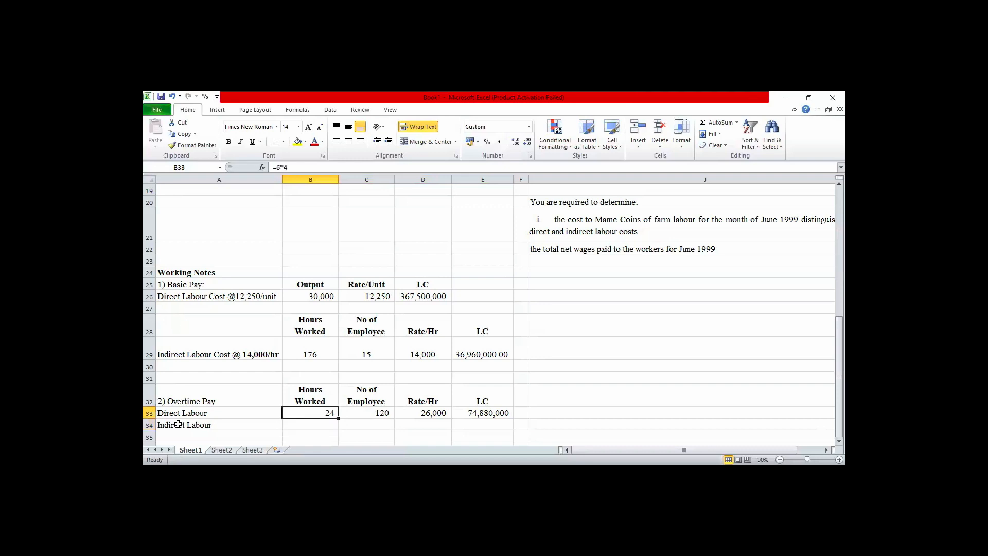
key("Up")
key("Up")
key("Up")
key("Up")
key("Up")
key("Down")
key("Down")
key("Down")
key("Down")
key("Down")
key("Down")
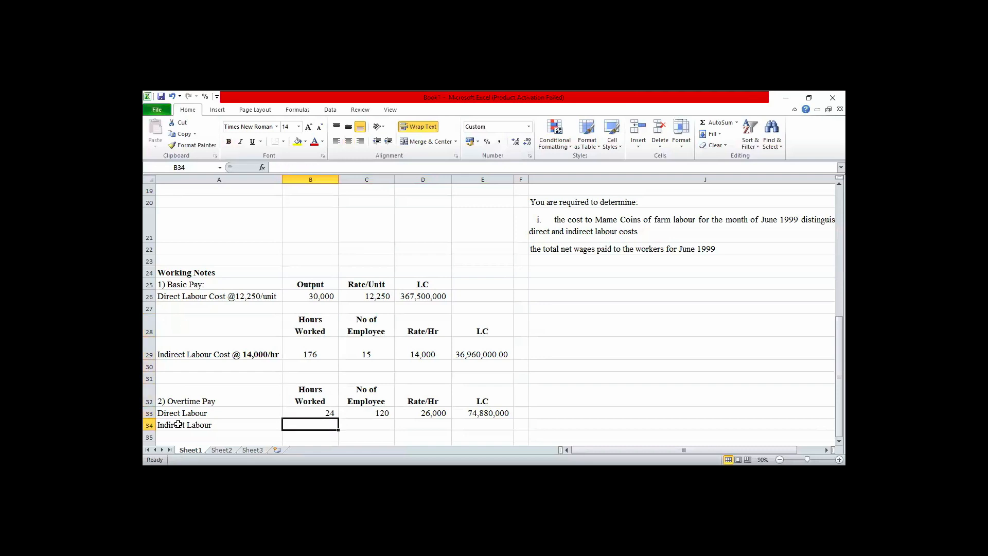
type("24")
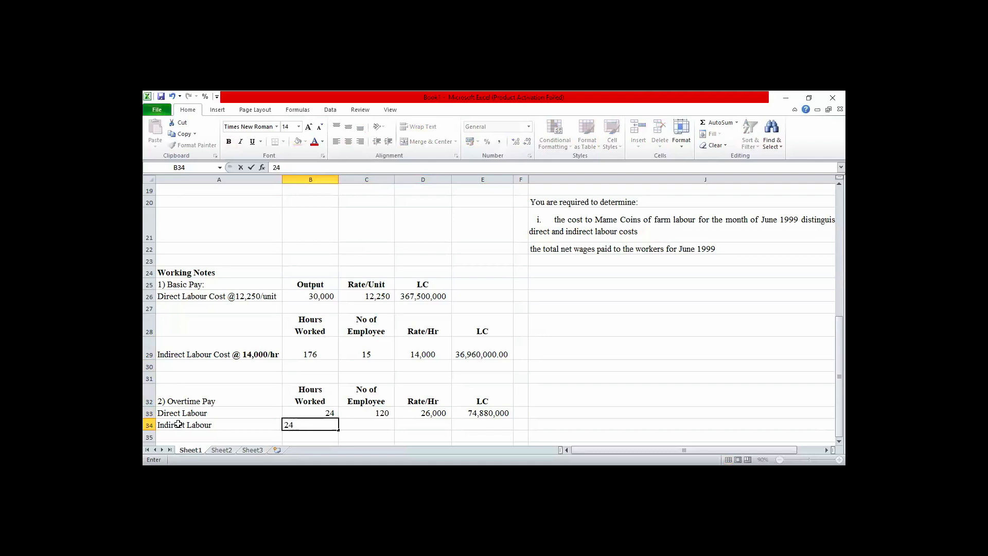
key("BackSpace")
key("BackSpace")
Calculate the indirect labour overtime hours in cell B34 with the formula =6*4.
type("=")
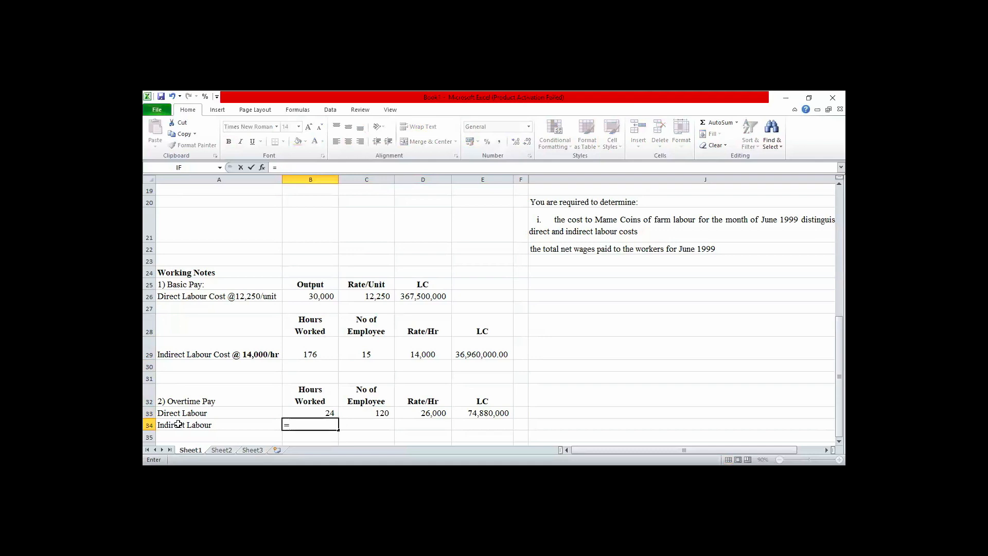
type("6*4")
key("Tab")
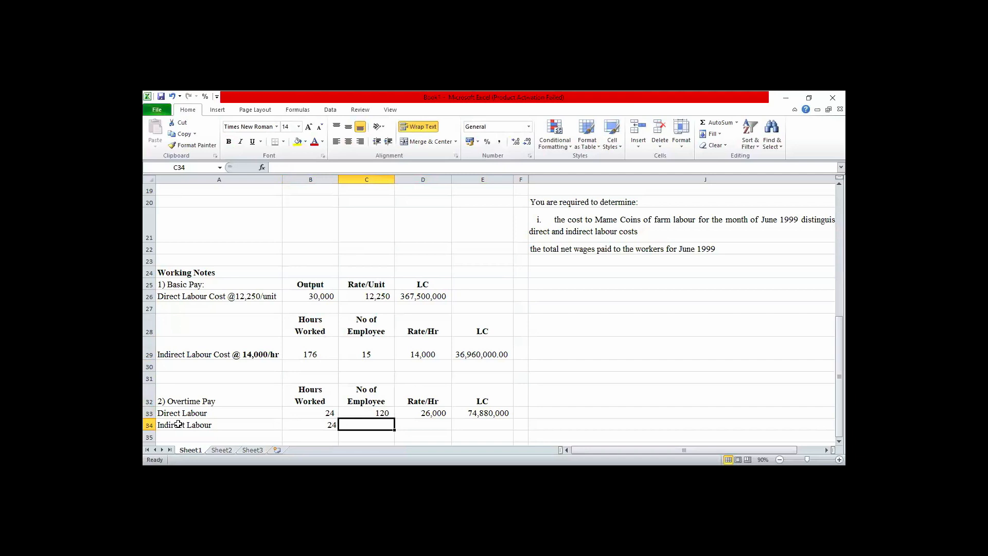
Enter 15 employees in C34 and an hourly rate of 28000 in D34 for indirect labour overtime.
type("15")
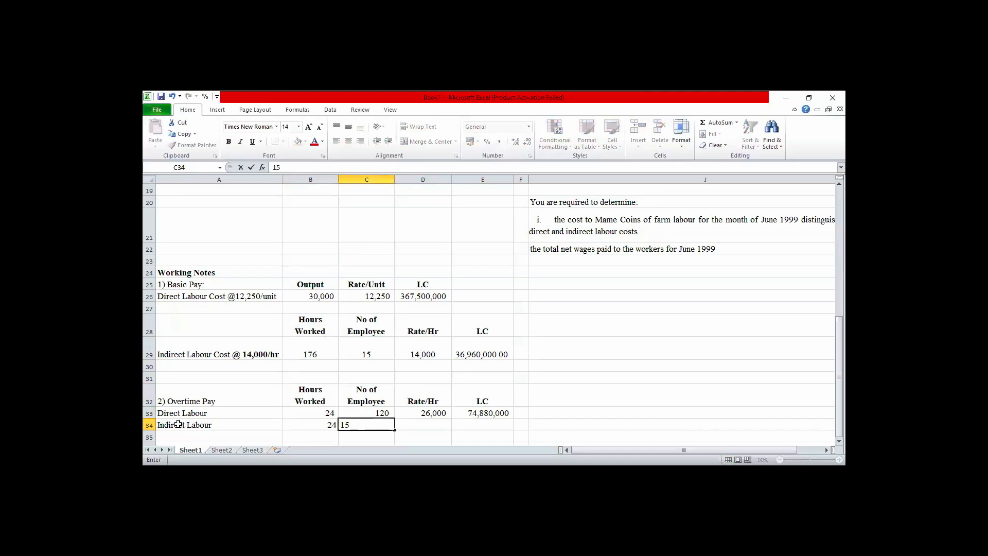
key("Tab")
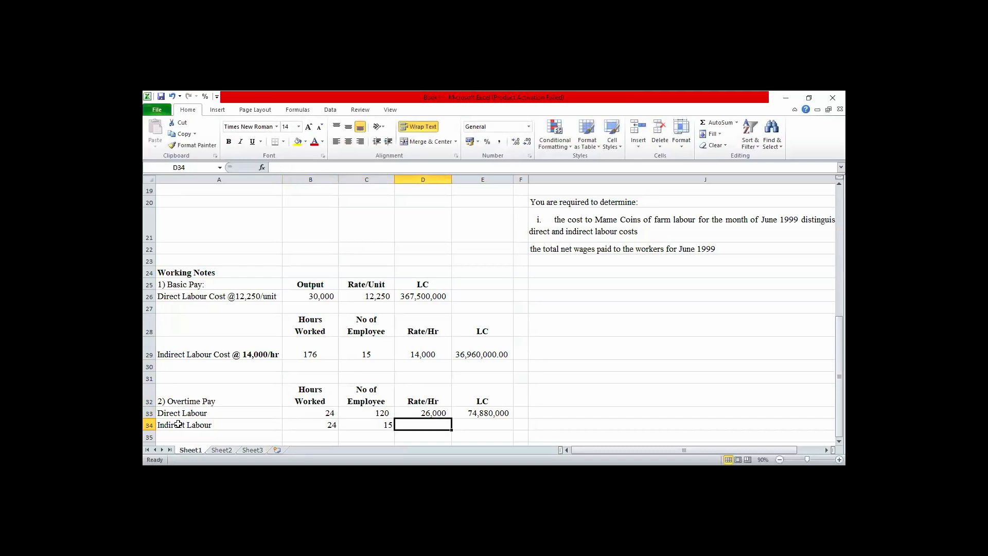
type("28000")
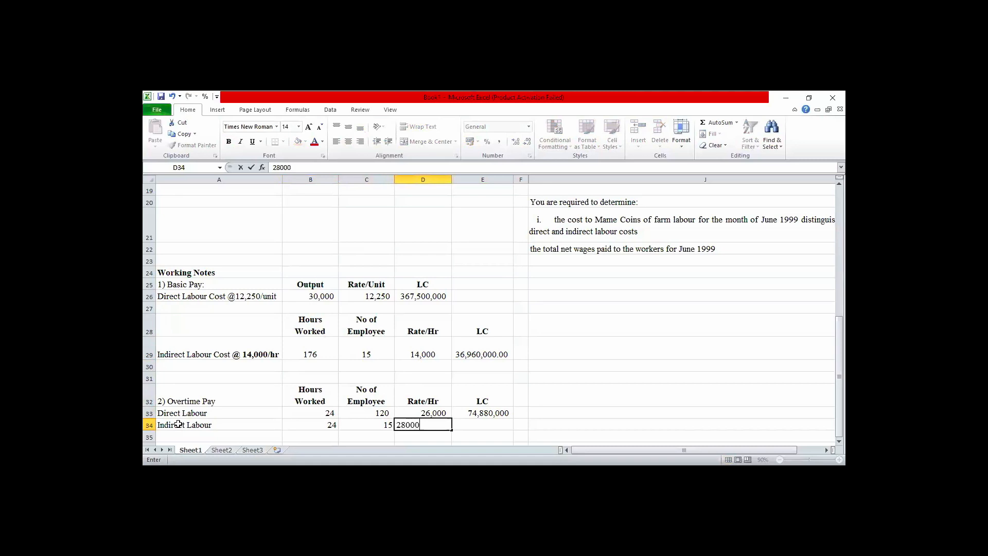
key("Tab")
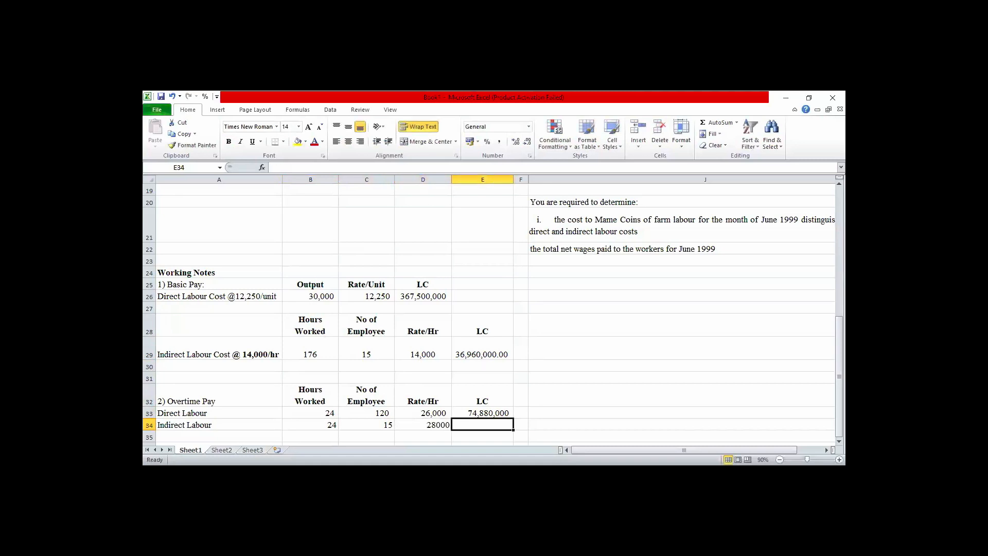
Format the indirect labour overtime cells B34:E34 with thousands separators and no decimal places.
left_click_drag(322, 425, 484, 425)
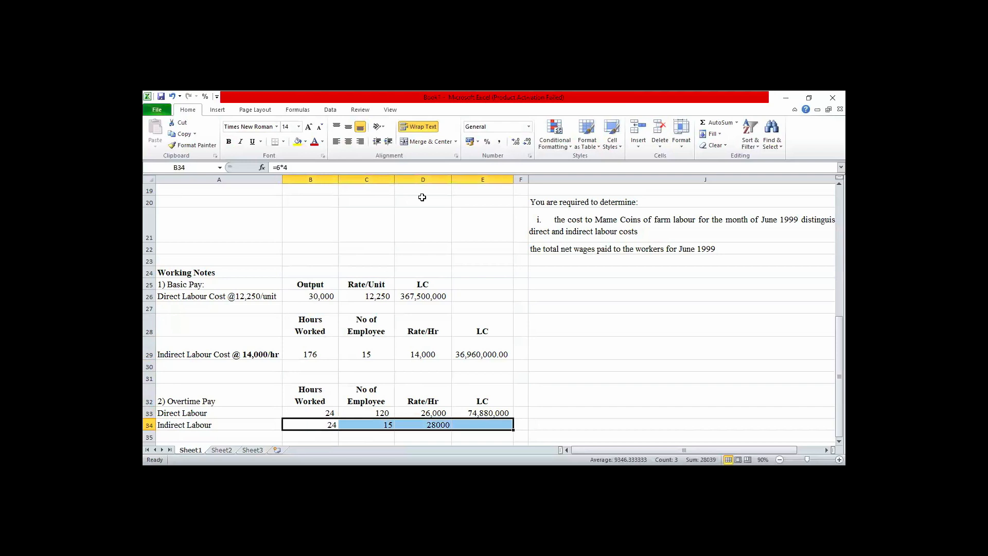
left_click(499, 142)
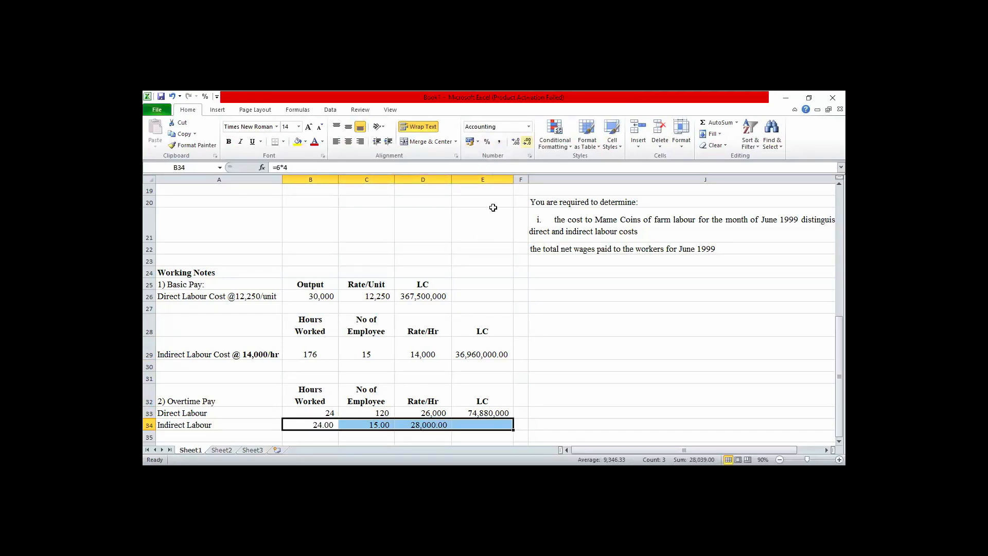
left_click(530, 146)
left_click(530, 146)
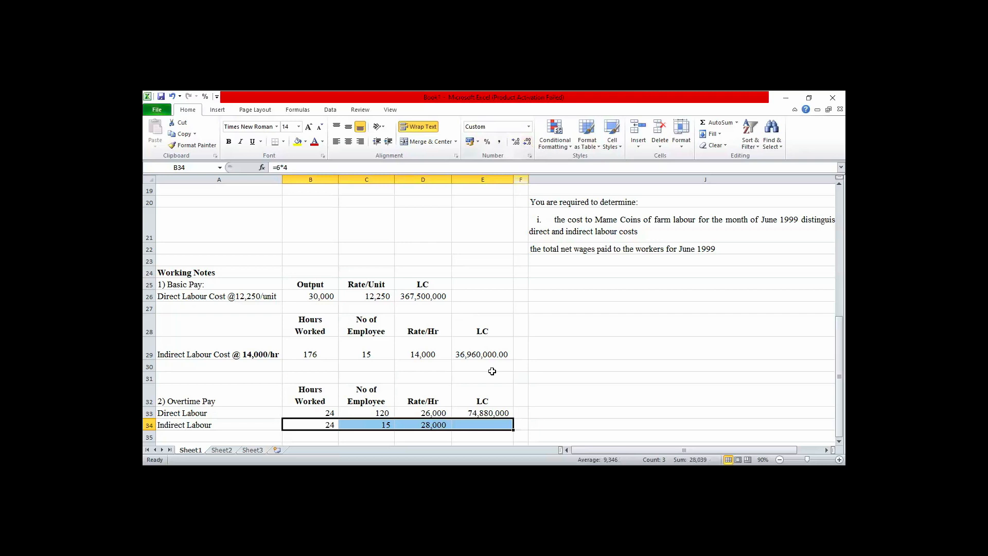
Calculate the indirect labour overtime cost in cell E34 with the formula =B34*C34*D34.
left_click(484, 426)
type("=")
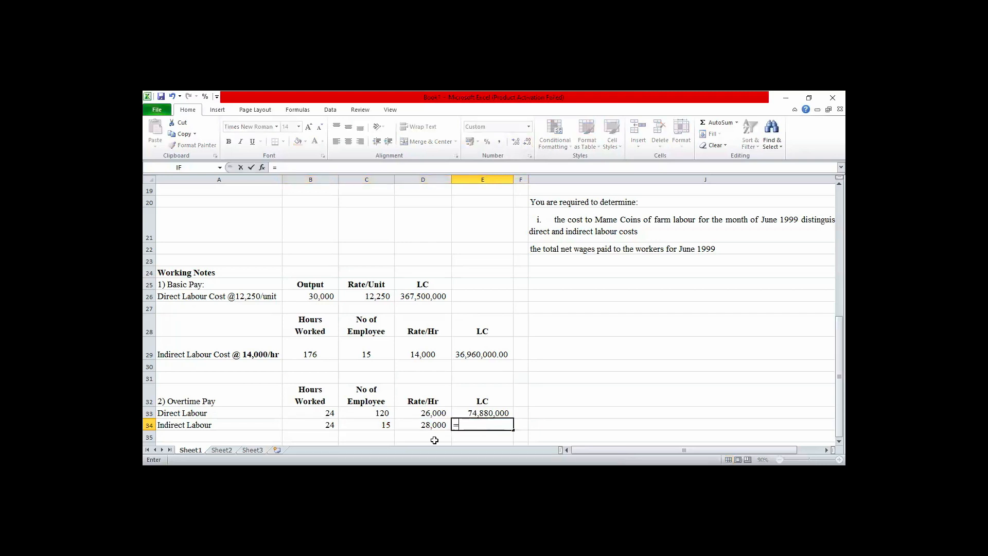
left_click(326, 424)
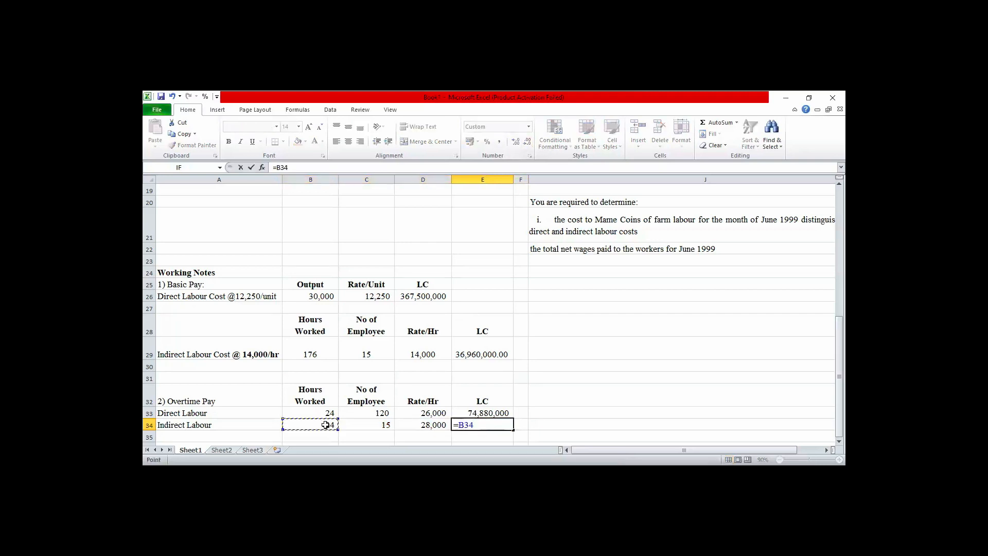
type("*")
left_click(379, 425)
type("*")
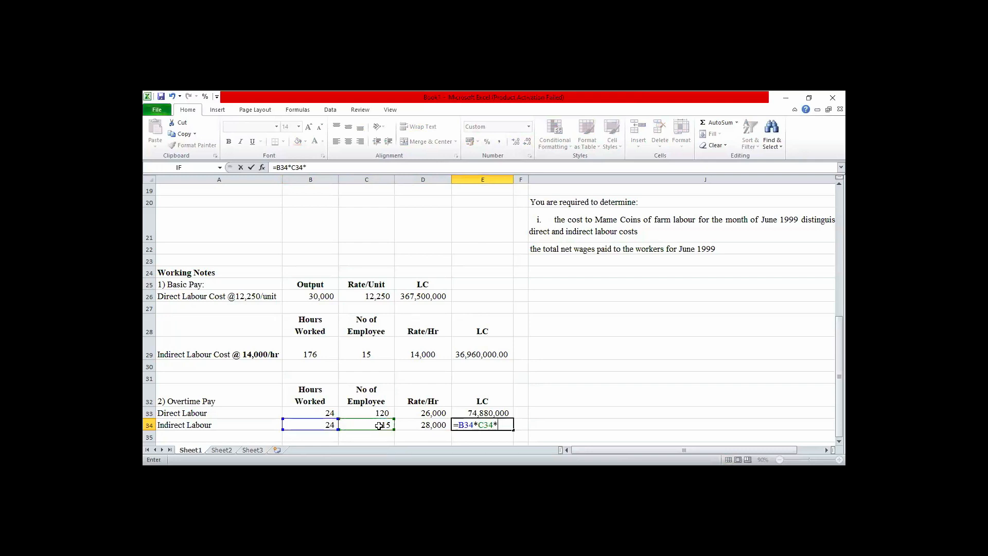
left_click(422, 426)
key("Return")
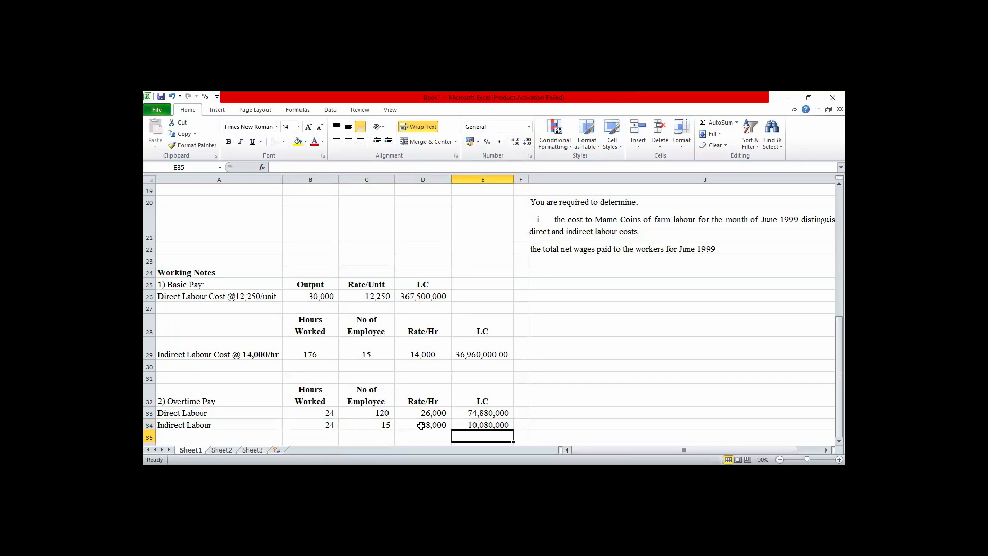
Link the direct labour Overtime Pay cell B6 to the working note figure with the formula =E33.
key("Up")
key("Up")
key("Up")
key("Up")
key("Up")
key("Up")
key("Up")
key("Up")
key("Up")
key("Up")
key("Up")
key("Up")
key("Up")
key("Up")
key("Up")
key("Up")
key("Up")
key("Up")
key("Up")
key("Up")
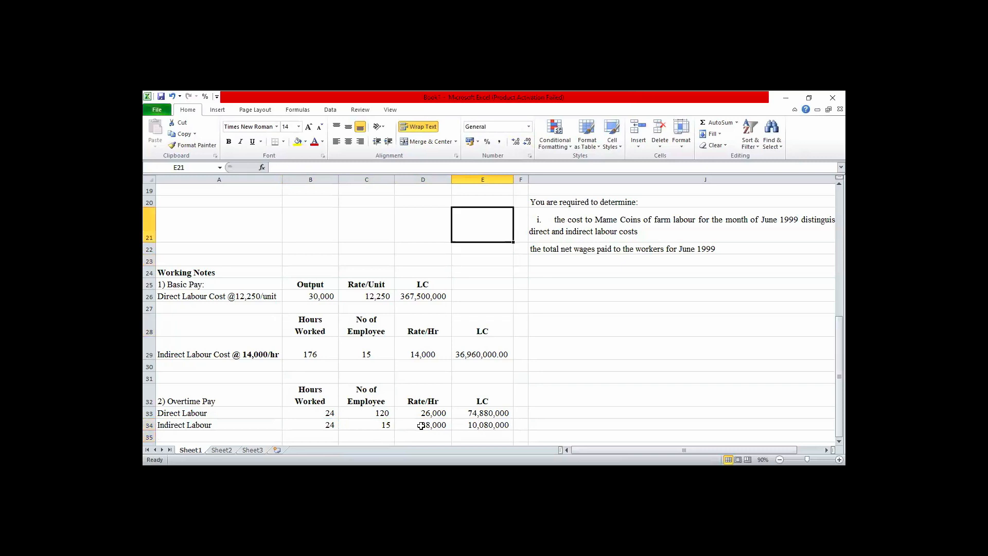
key("Up")
key("Up")
key("Up")
key("Up")
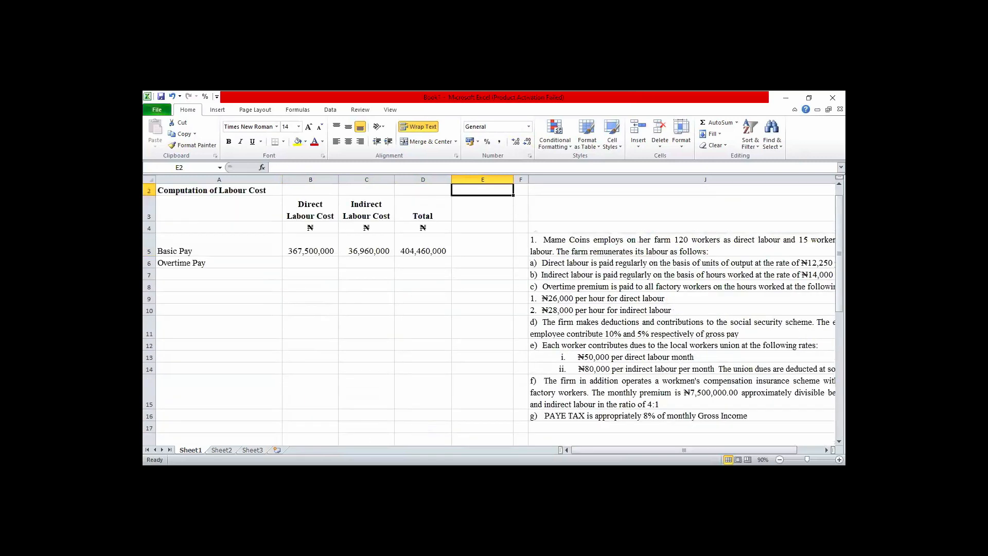
left_click(321, 261)
type("=")
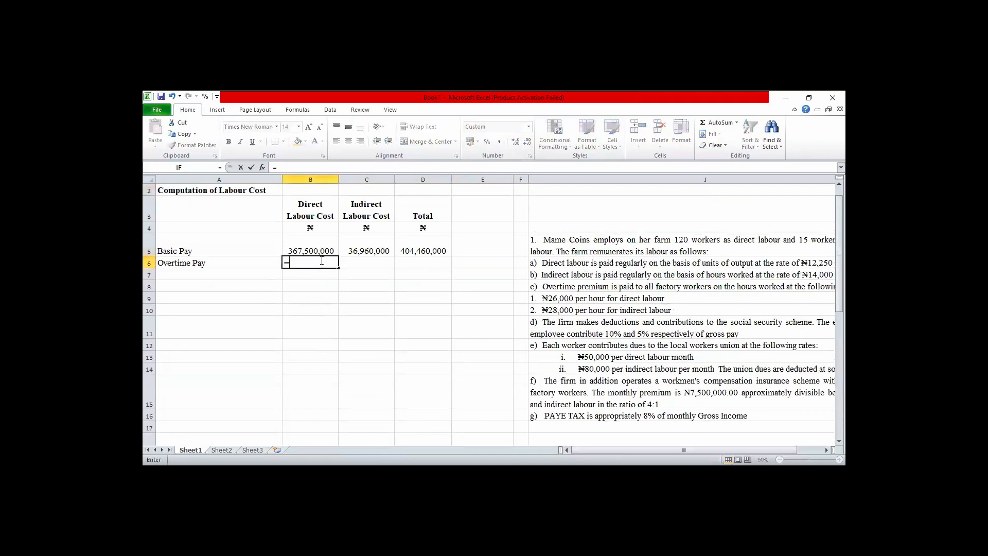
key("Down")
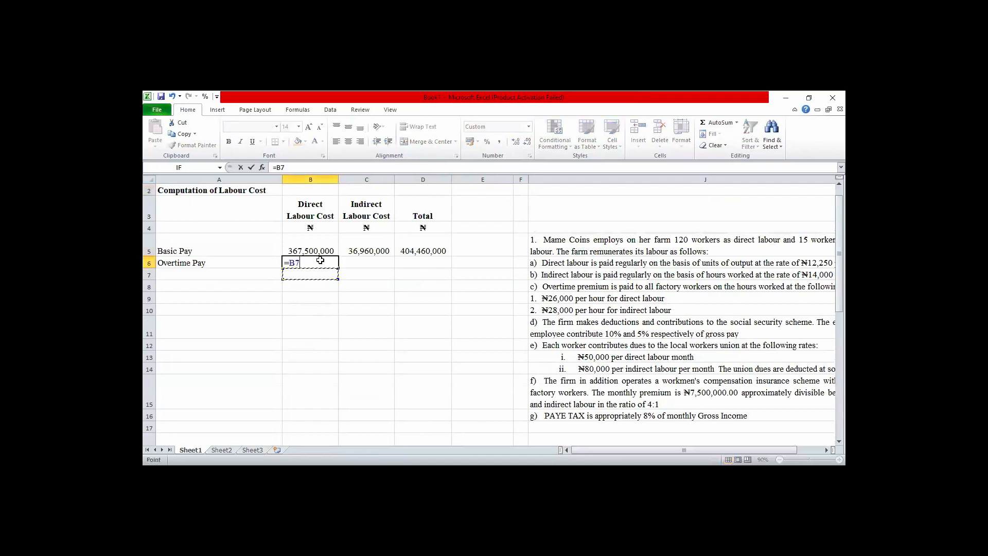
key("Down")
key("Down")
key("Down")
key("Down")
key("Down")
key("Down")
key("Down")
key("Down")
key("Down")
key("Down")
key("Down")
key("Down")
key("Down")
key("Down")
key("Down")
key("Down")
key("Down")
key("Down")
key("Down")
key("Down")
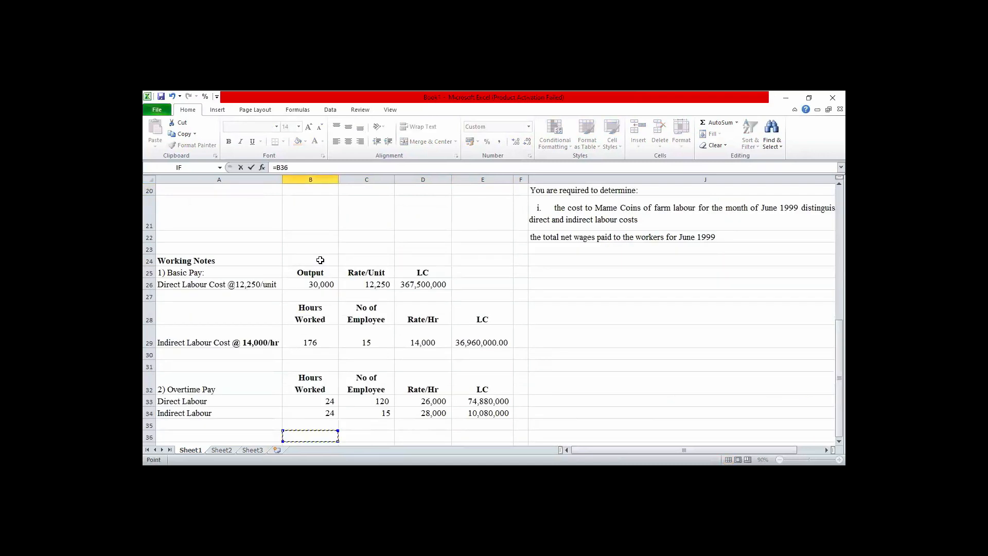
left_click(486, 401)
key("Return")
key("Up")
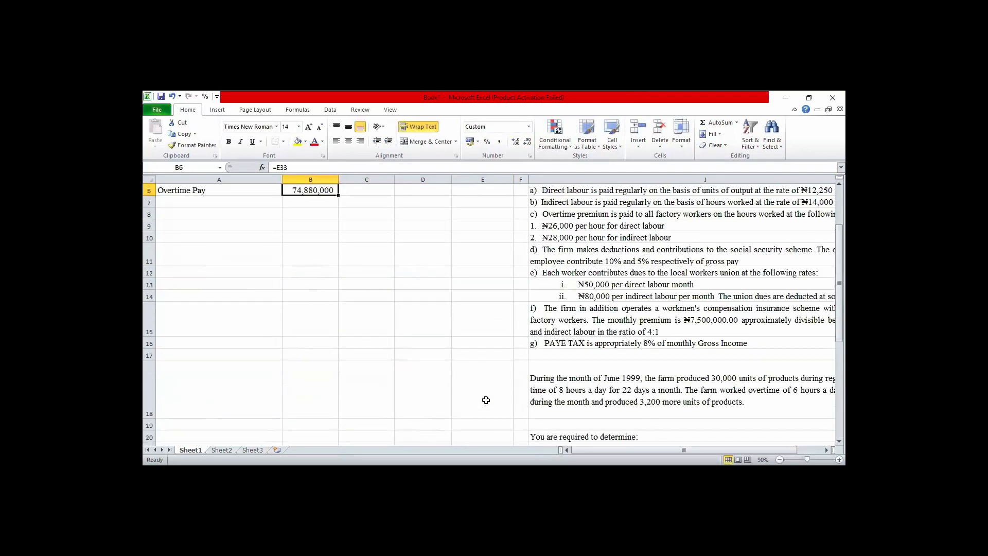
Link the indirect labour Overtime Pay cell C6 to the working note figure in E34.
key("Right")
type("=")
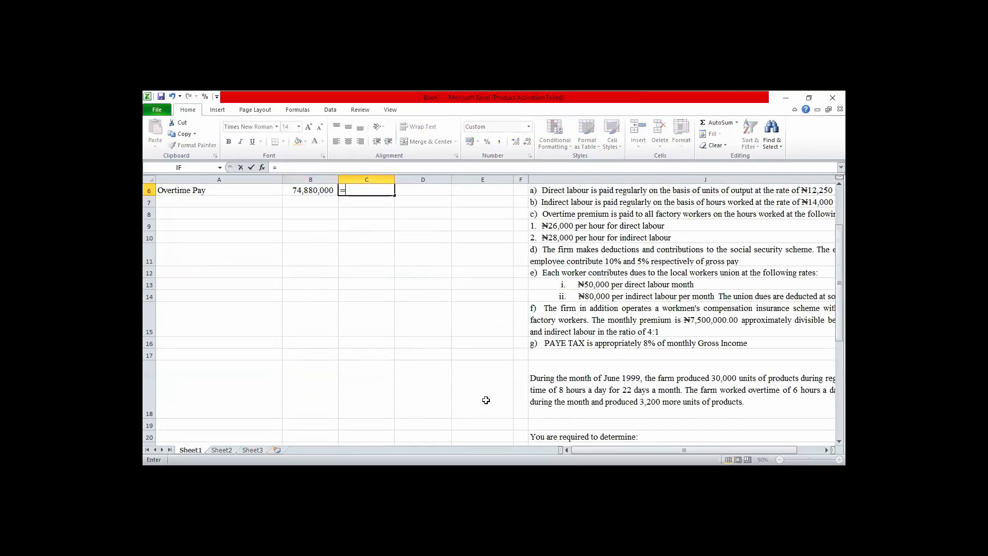
key("Down")
key("Down")
key("Down")
key("Down")
key("Down")
key("Down")
key("Down")
key("Down")
key("Down")
key("Down")
key("Down")
key("Down")
key("Down")
key("Down")
key("Down")
key("Down")
key("Down")
key("Down")
key("Down")
key("Down")
key("Down")
key("Down")
key("Down")
key("Down")
key("Down")
key("Down")
key("Down")
key("Down")
key("Down")
key("Down")
key("Down")
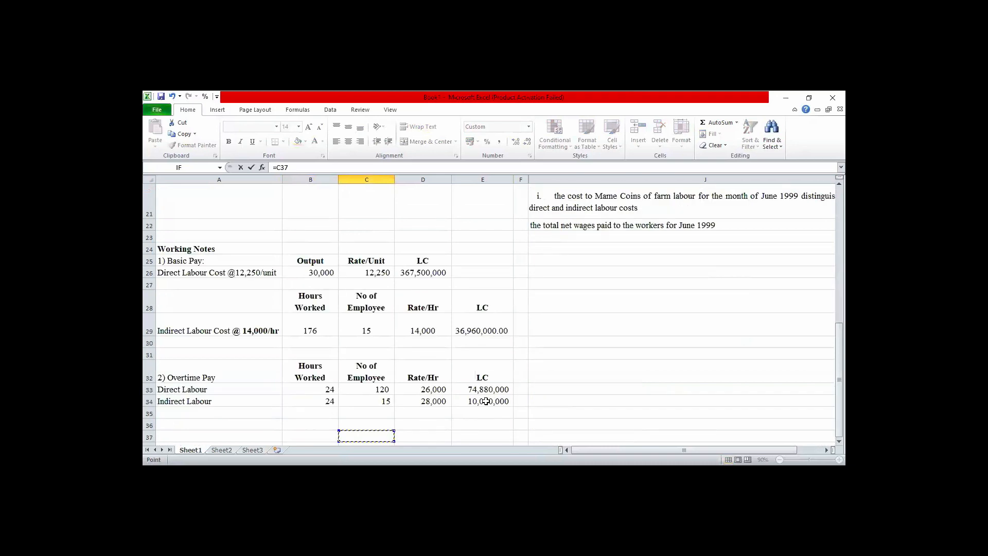
left_click(485, 401)
key("Return")
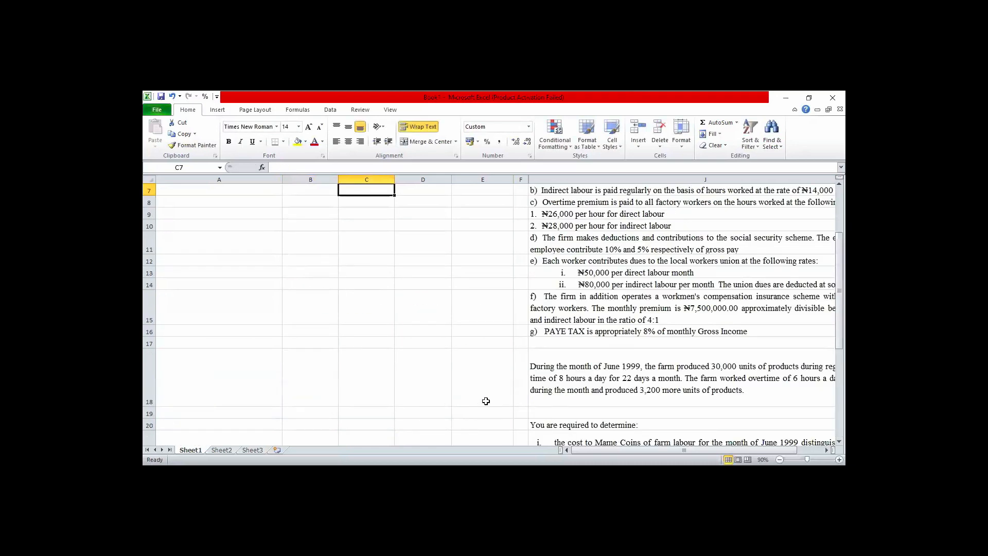
Sum the direct and indirect overtime pay across B6:C6 into the Total cell D6.
key("Up")
key("Up")
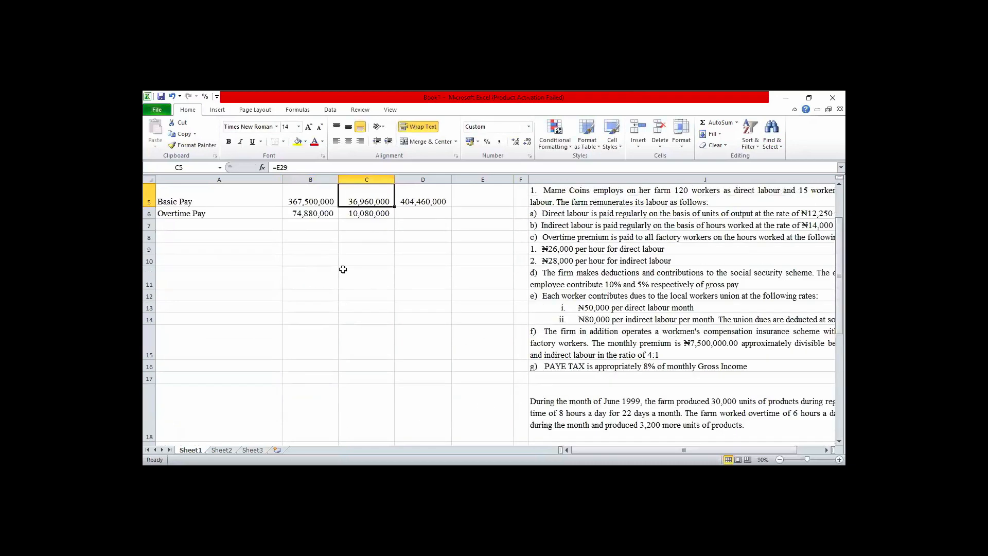
left_click(316, 213)
left_click_drag(316, 214, 423, 214)
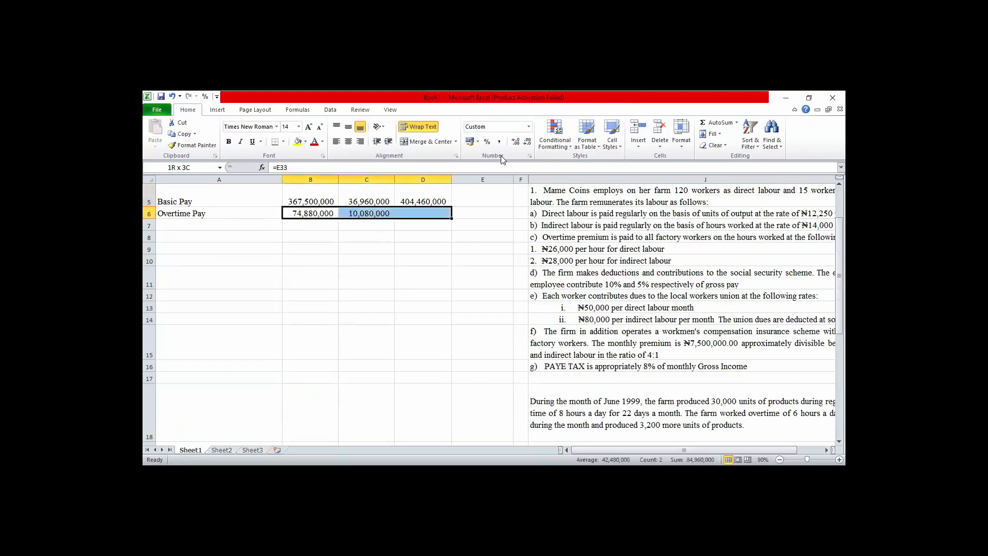
key("alt+equal")
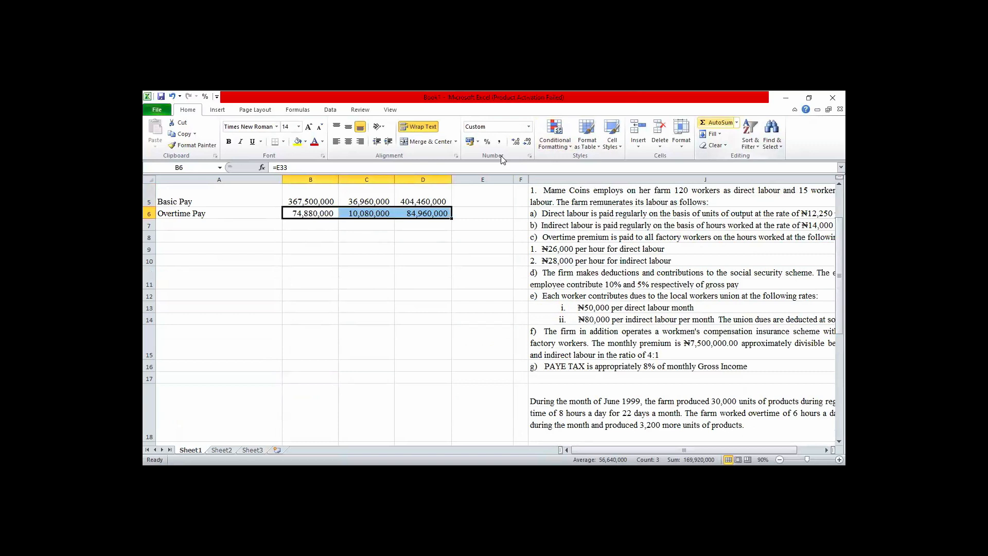
Sum the Basic Pay and Overtime Pay rows of the direct, indirect and total columns into B7:D7.
left_click(310, 202)
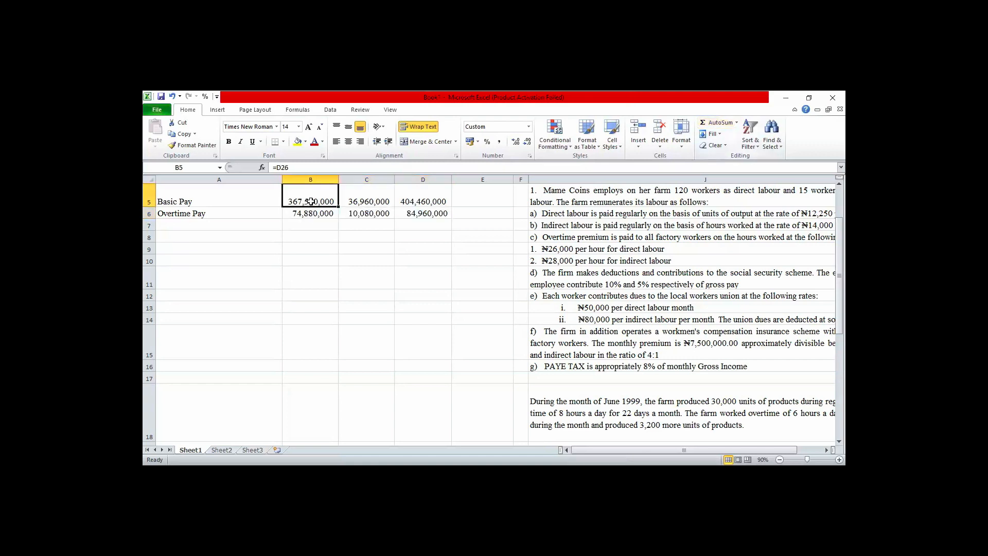
key("shift+Down")
key("shift+Down")
key("shift+Right")
key("shift+Right")
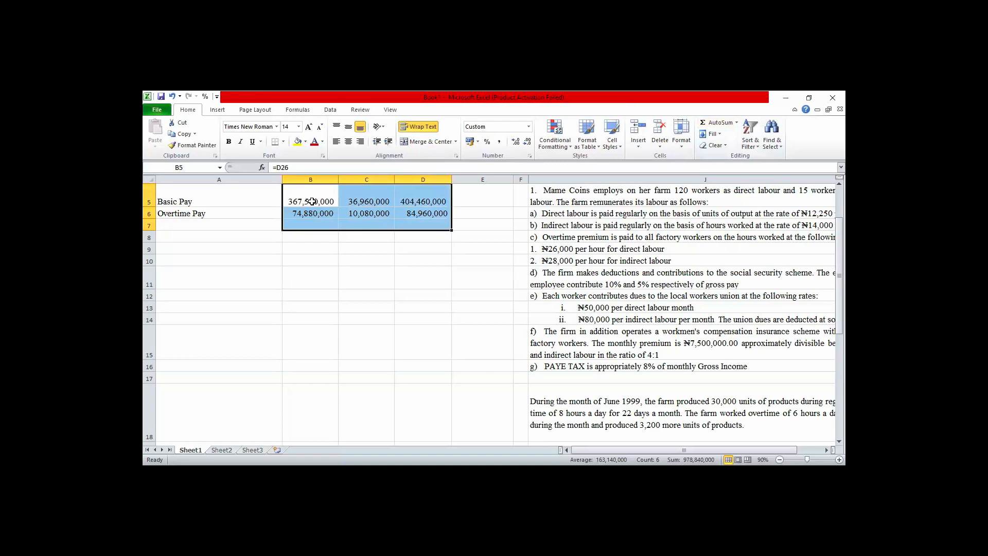
key("alt+equal")
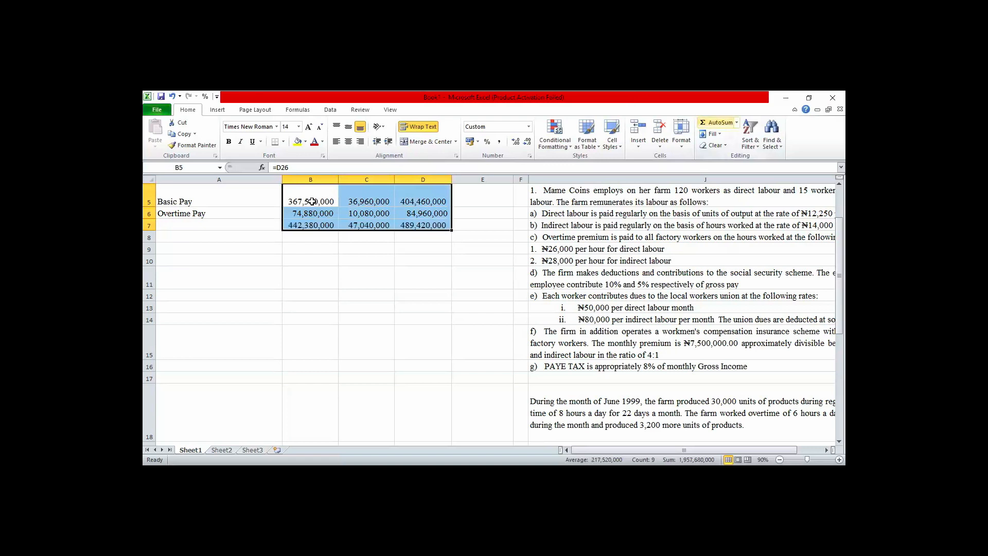
Label the totals row in cell A7 as Gross Pay (a).
left_click(199, 225)
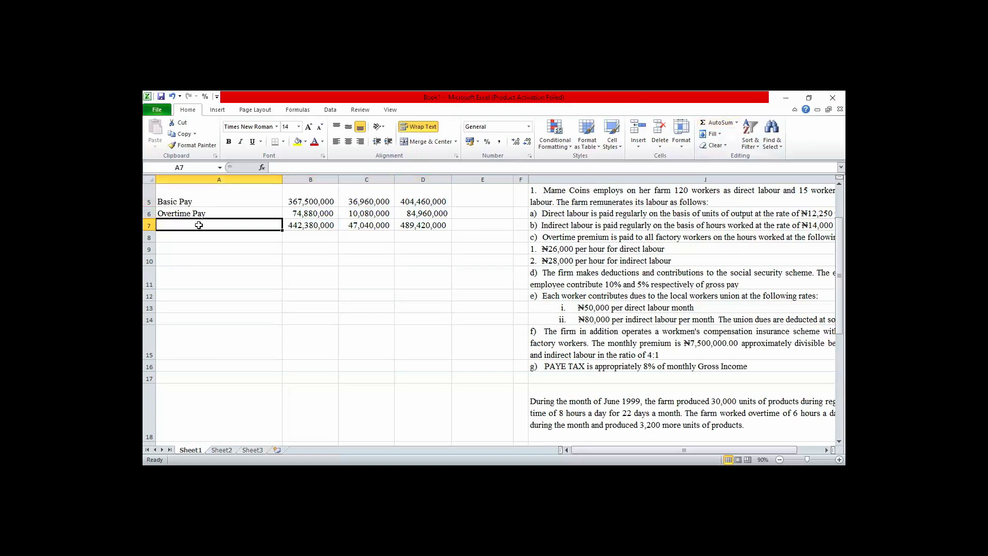
type("a)")
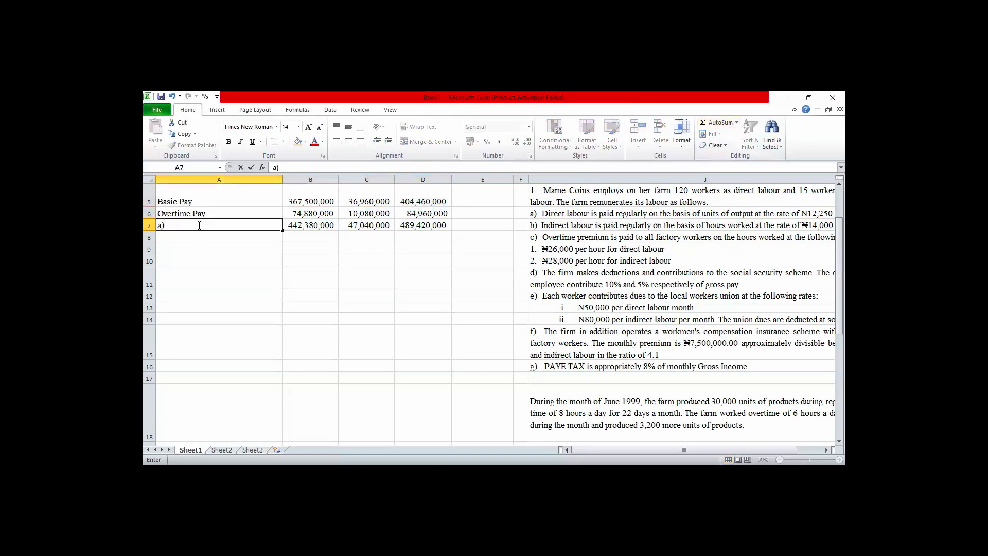
key("BackSpace")
key("BackSpace")
type("Gross Pay (a)")
left_click(298, 225)
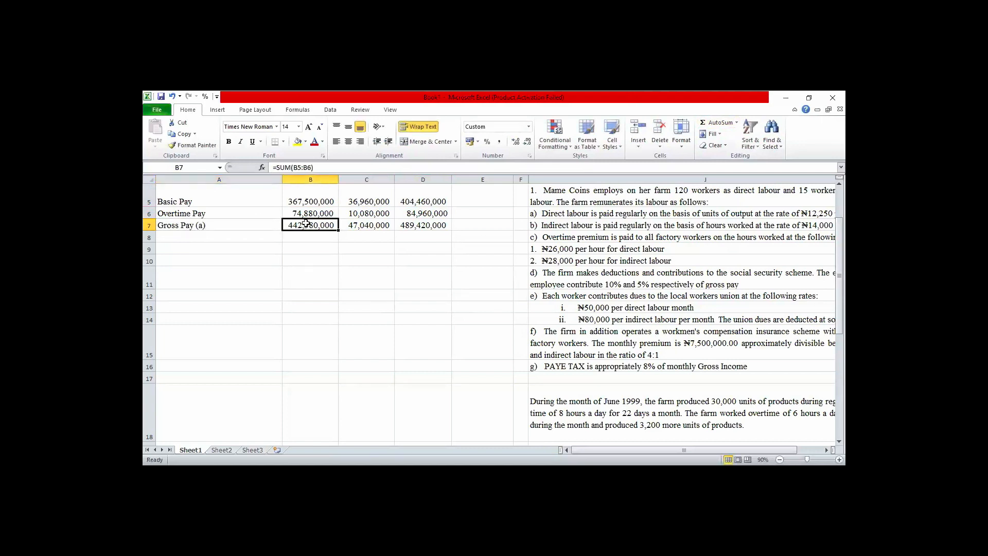
Make the Gross Pay (a) row bold from the label through the Total column, A7:D7.
left_click(206, 225)
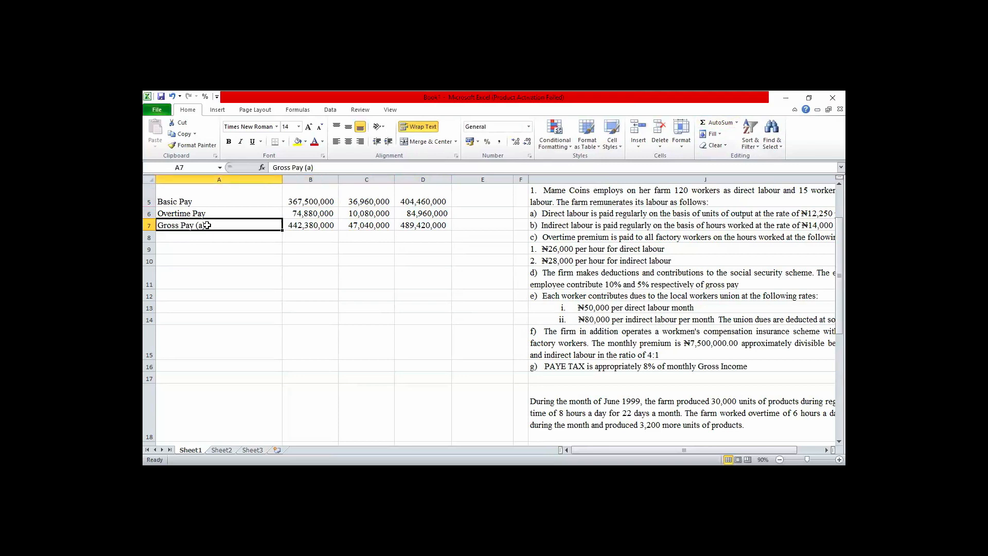
key("shift+Right")
key("shift+Right")
key("shift+Right")
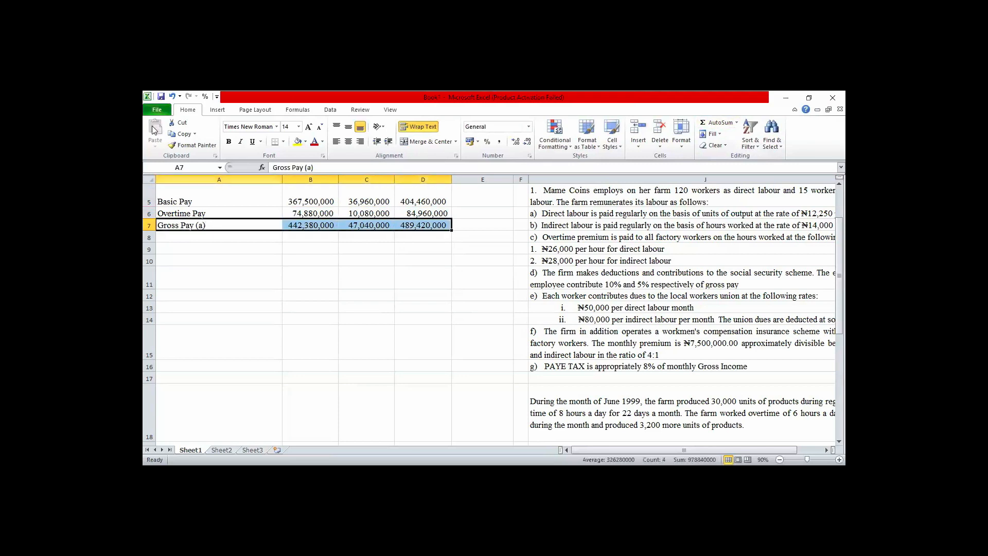
left_click(228, 141)
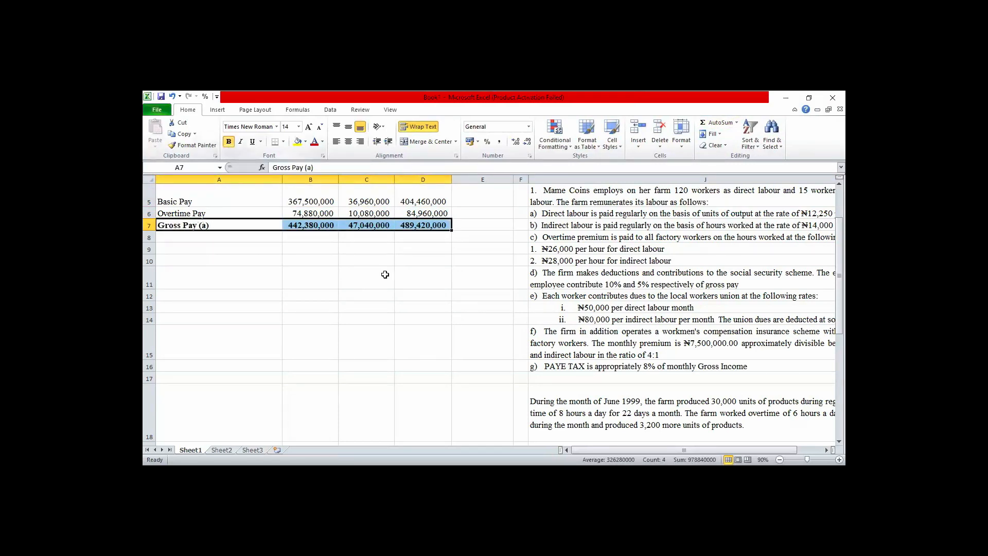
left_click(322, 260)
Add a bottom border beneath the Overtime Pay figures in B6:D6.
left_click(303, 215)
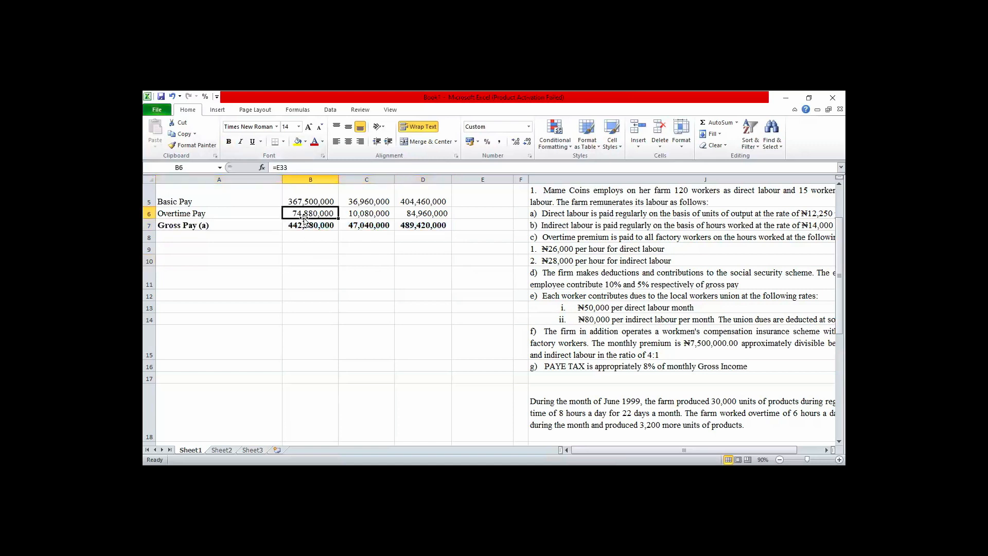
key("shift+Right")
key("shift+Right")
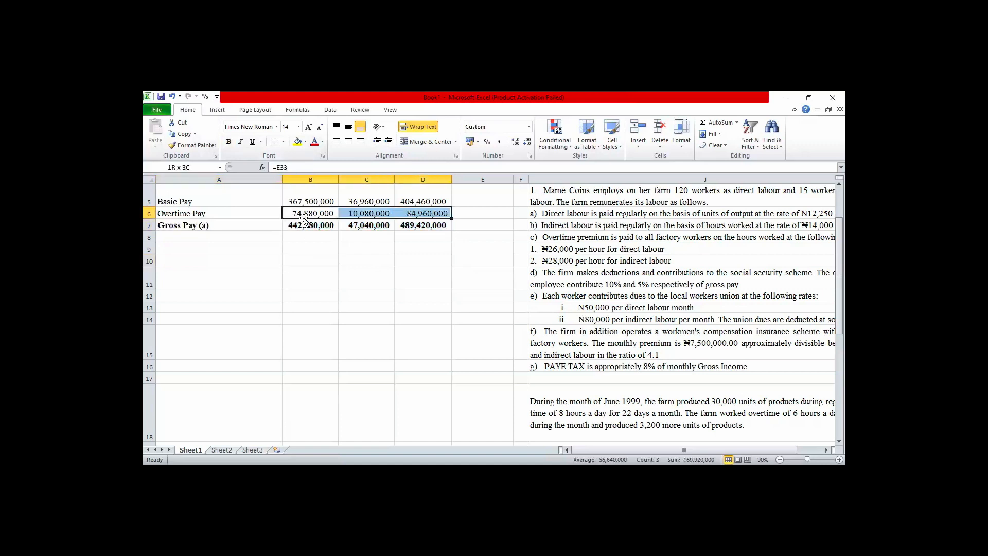
left_click(276, 144)
left_click(289, 283)
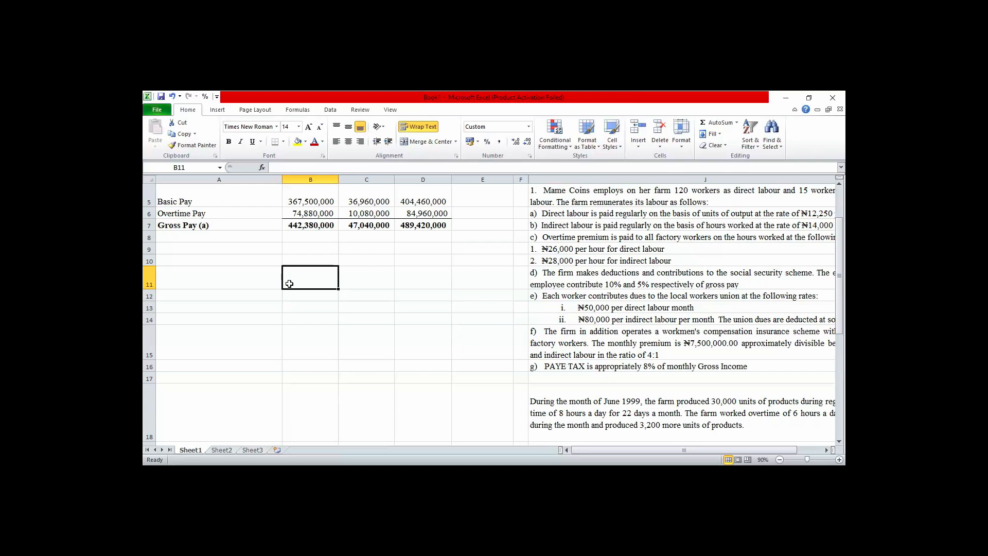
Enter the bold heading "Deductions:" in cell A9, below the gross pay row.
left_click(187, 246)
type("De")
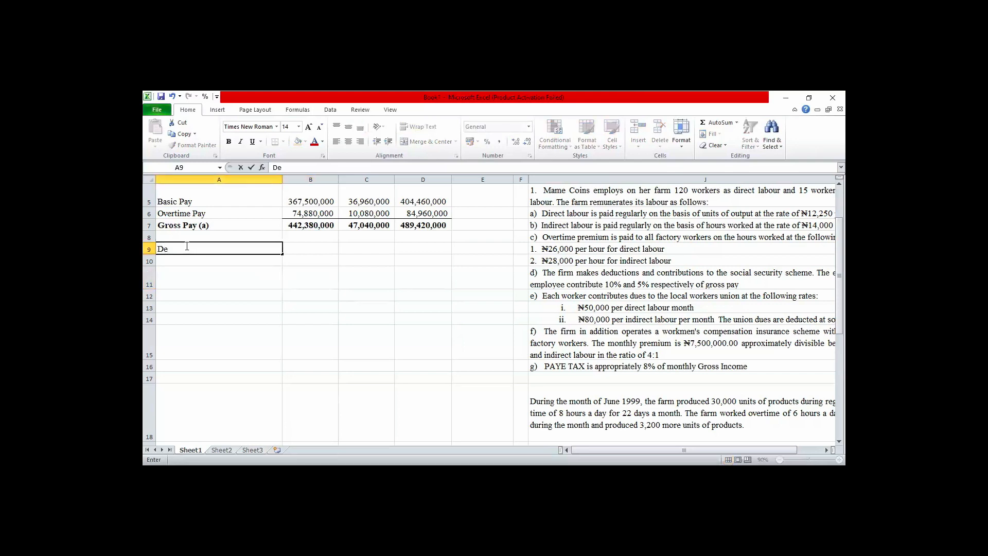
type("ductions")
left_click(251, 167)
left_click(228, 140)
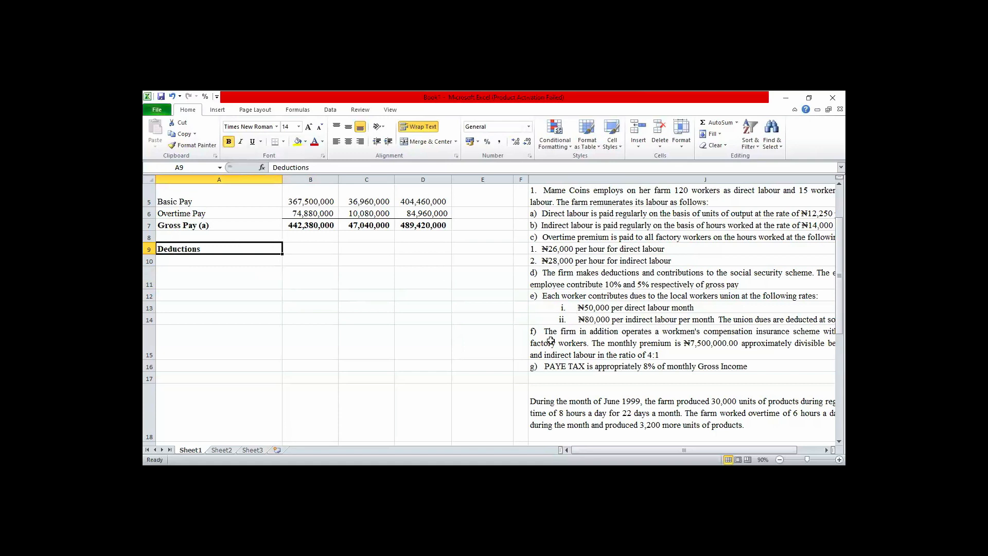
left_click(511, 341)
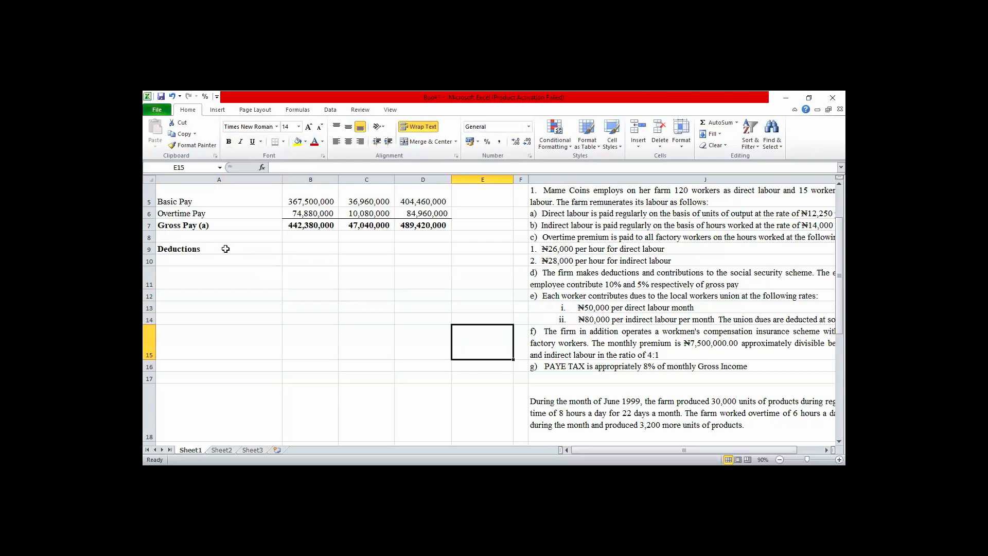
double_click(206, 248)
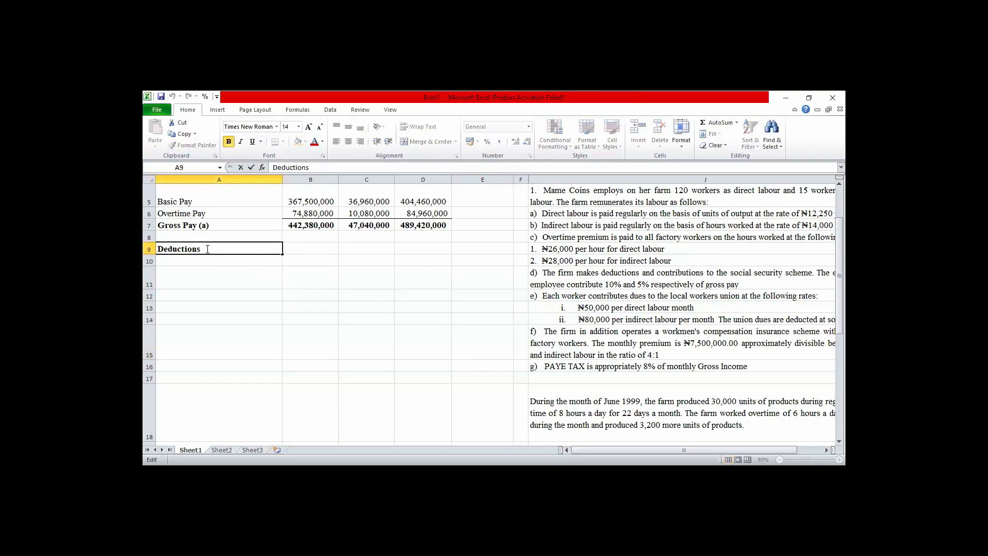
type(":")
left_click(195, 261)
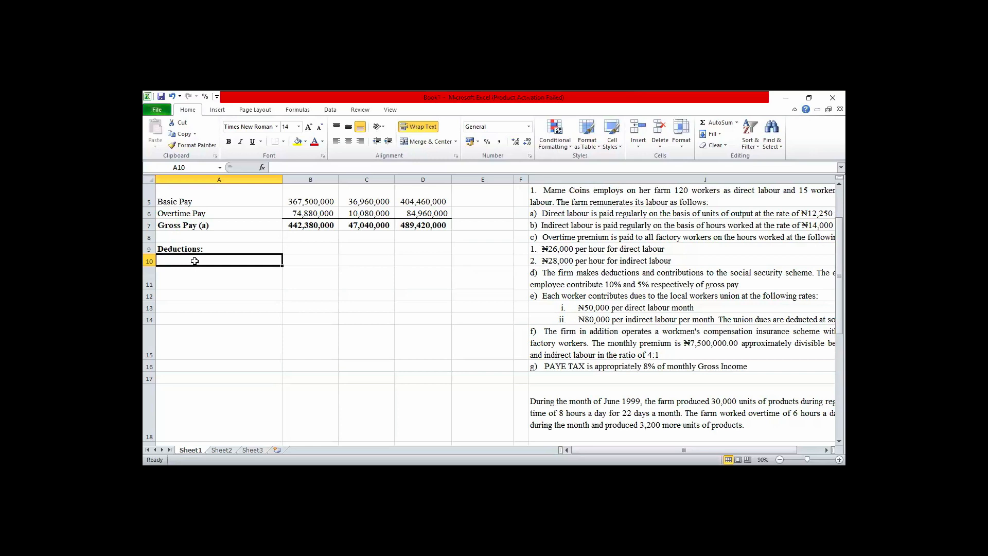
Extend the label in cell A7 to read "Gross Pay (a) (Total Labour Cost)".
double_click(218, 226)
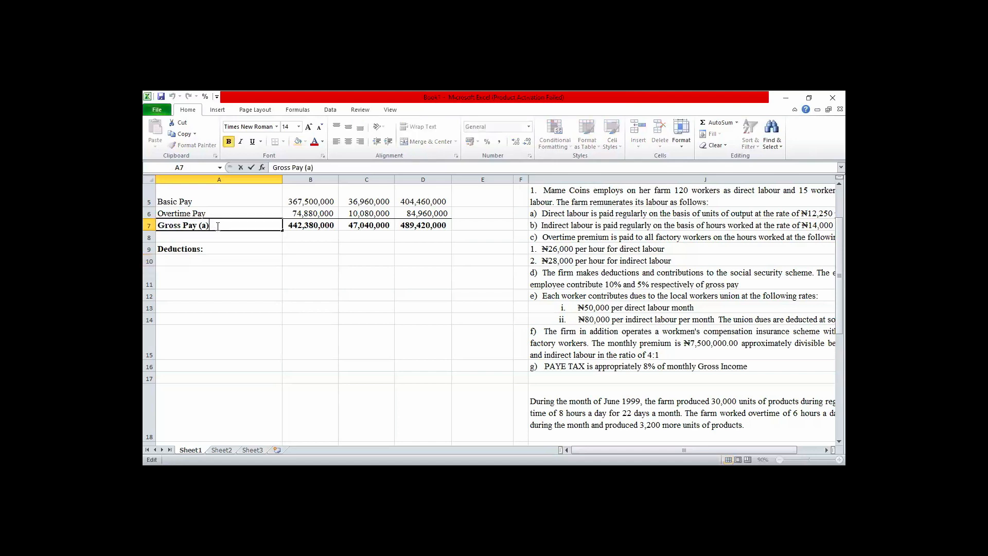
type("(Total Labour Cost")
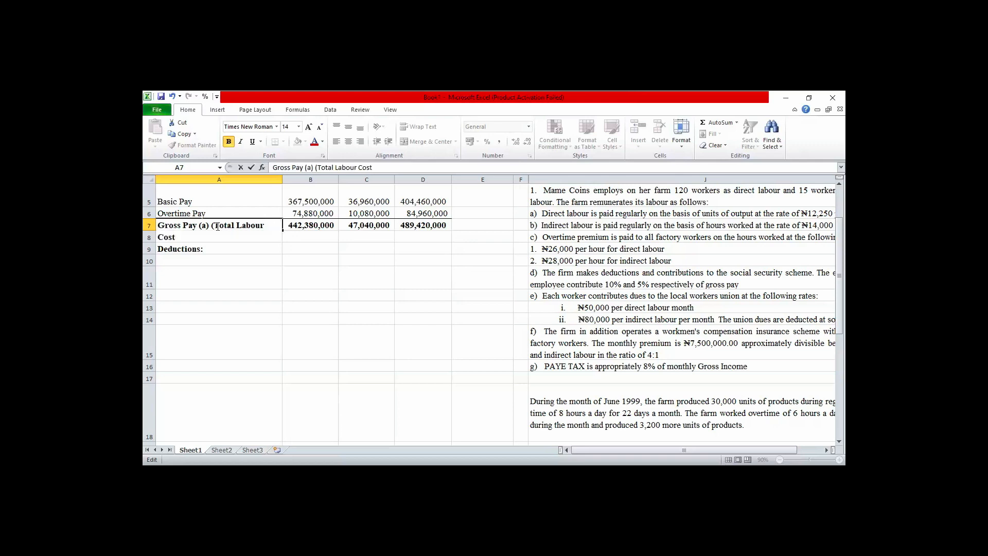
type(")")
Widen column A so the gross pay label fits on one line, and autofit the height of row 7.
double_click(283, 179)
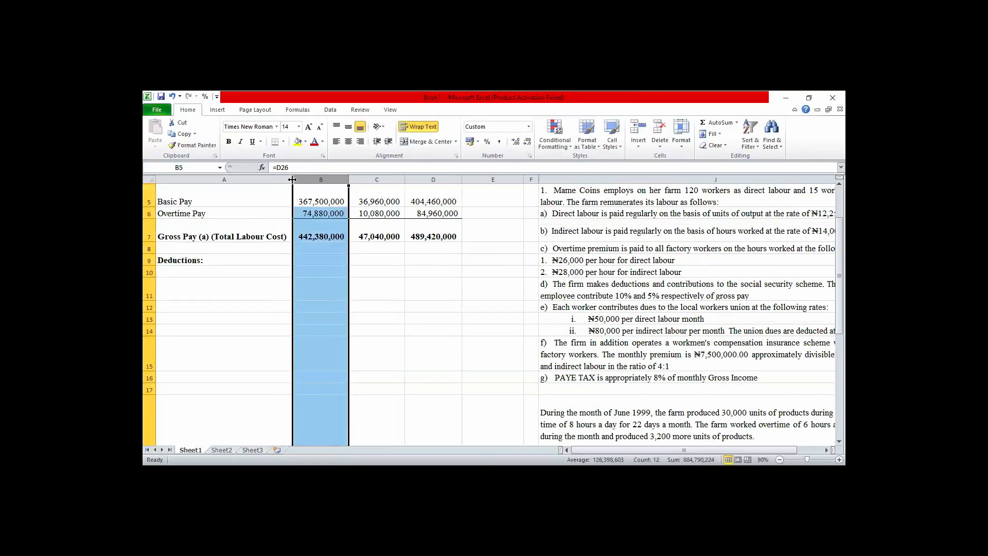
left_click_drag(292, 185, 298, 180)
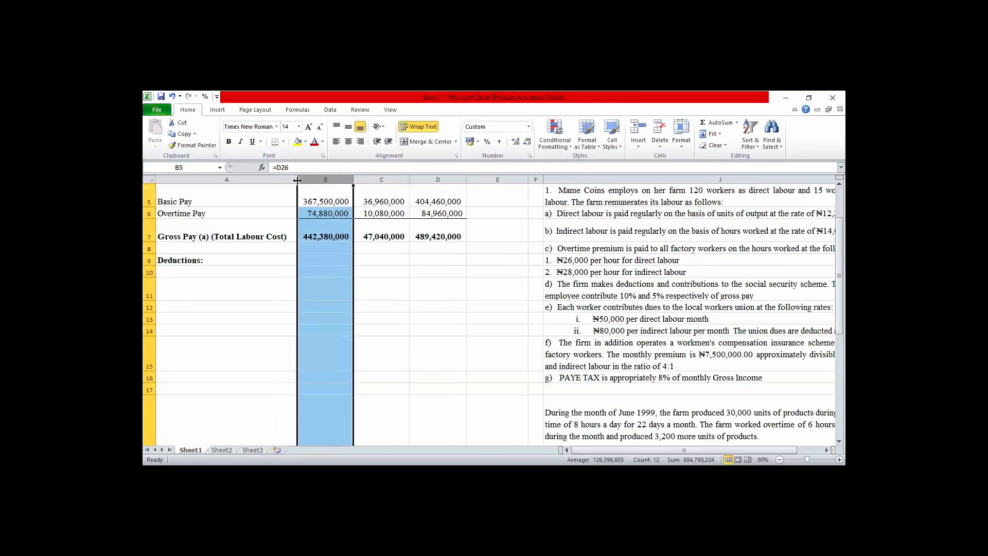
double_click(150, 242)
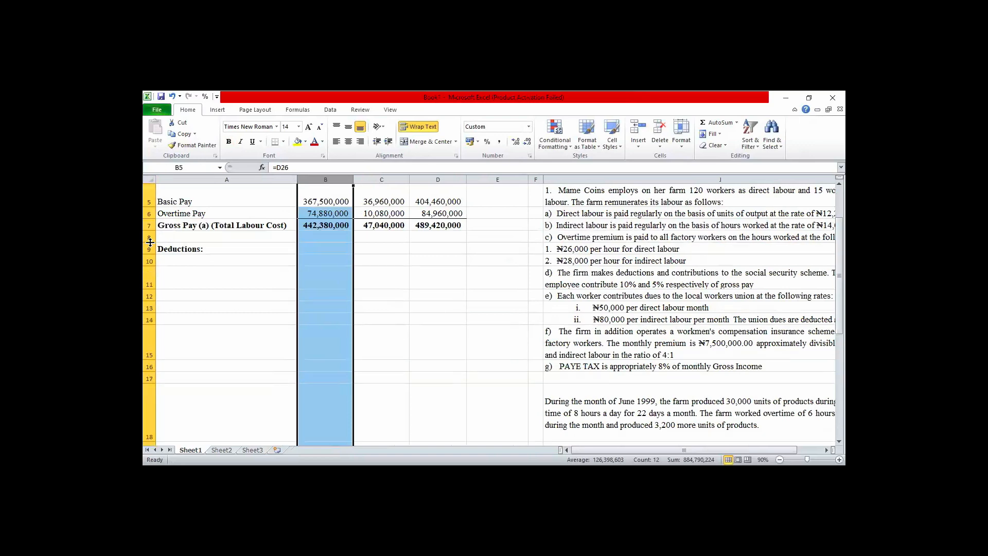
left_click(249, 250)
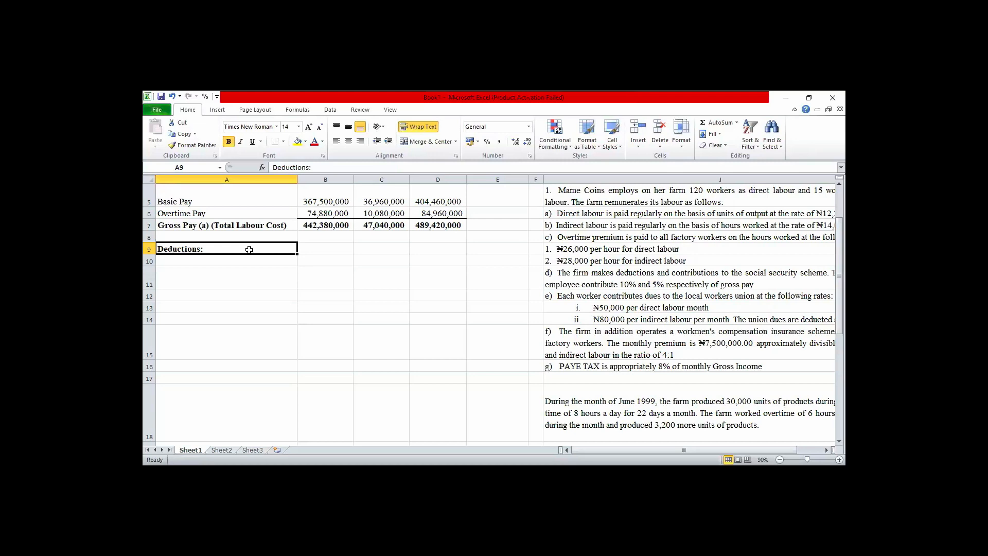
Review the question's terms on social security, union dues, compensation insurance and PAYE tax in column J.
key("Down")
key("Down")
key("Down")
key("Down")
key("Down")
key("Down")
key("Down")
key("Down")
key("Down")
key("Down")
key("Down")
key("Down")
key("Down")
key("Down")
key("Down")
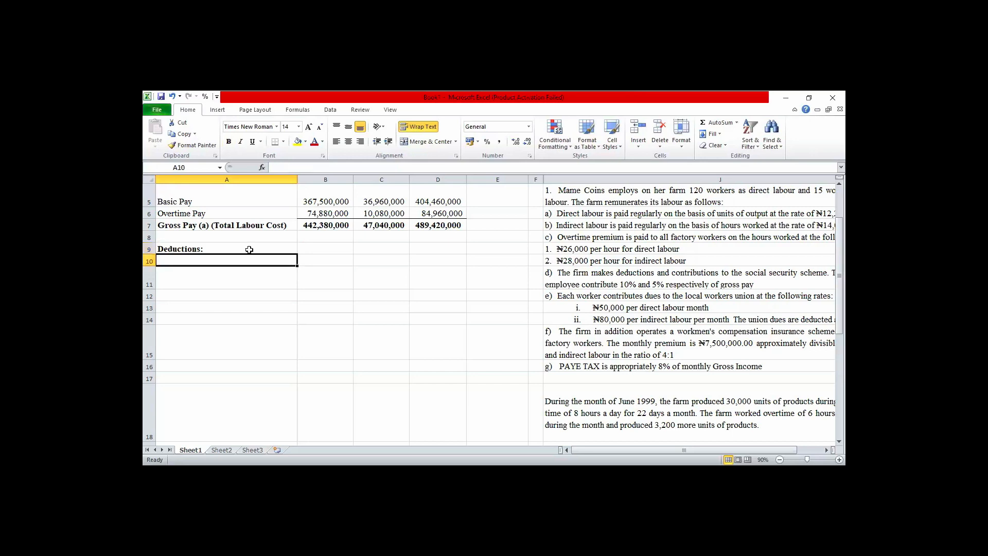
key("Down")
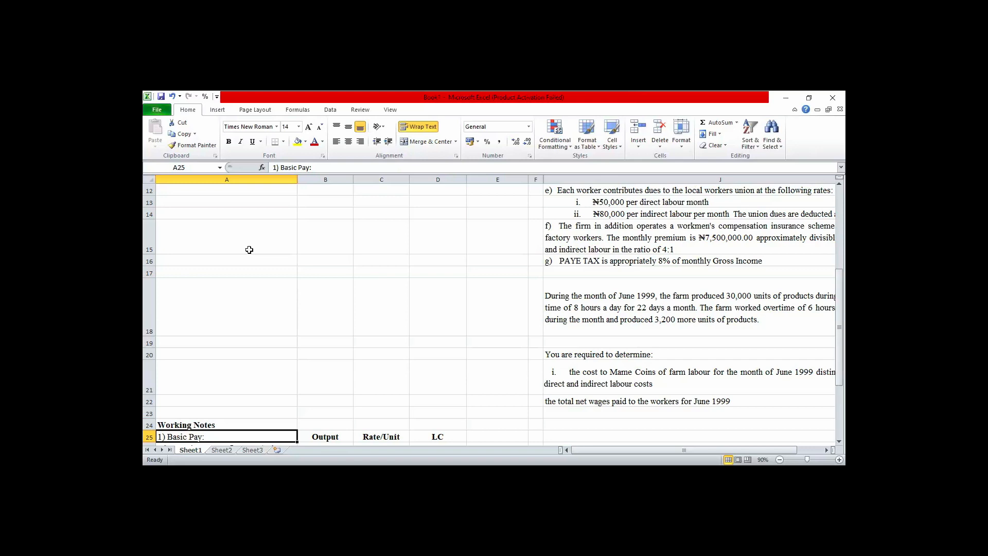
key("Up")
key("Up")
key("Up")
key("Up")
key("Up")
key("Up")
key("Up")
key("Up")
key("Up")
key("Up")
key("Up")
key("Up")
key("Up")
key("Up")
key("Up")
key("Up")
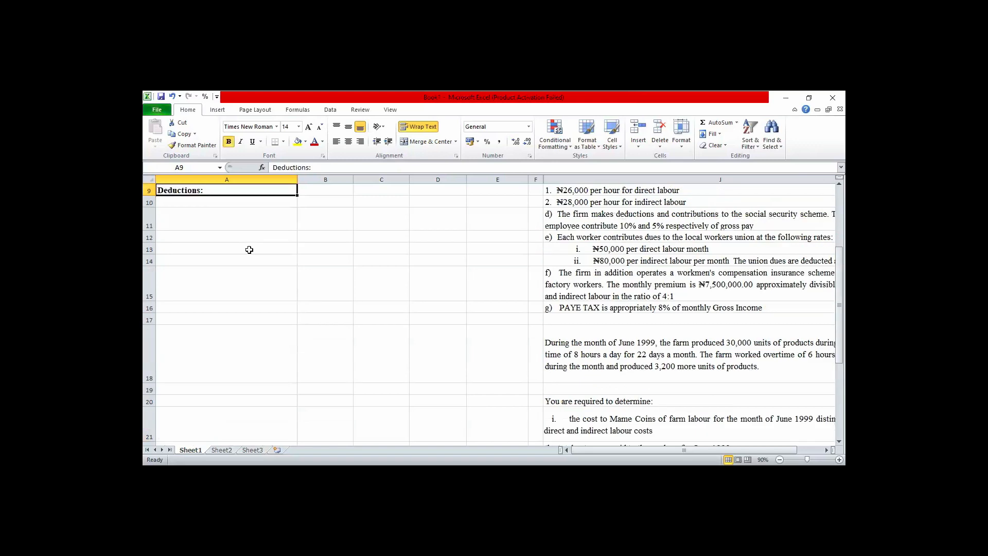
key("Down")
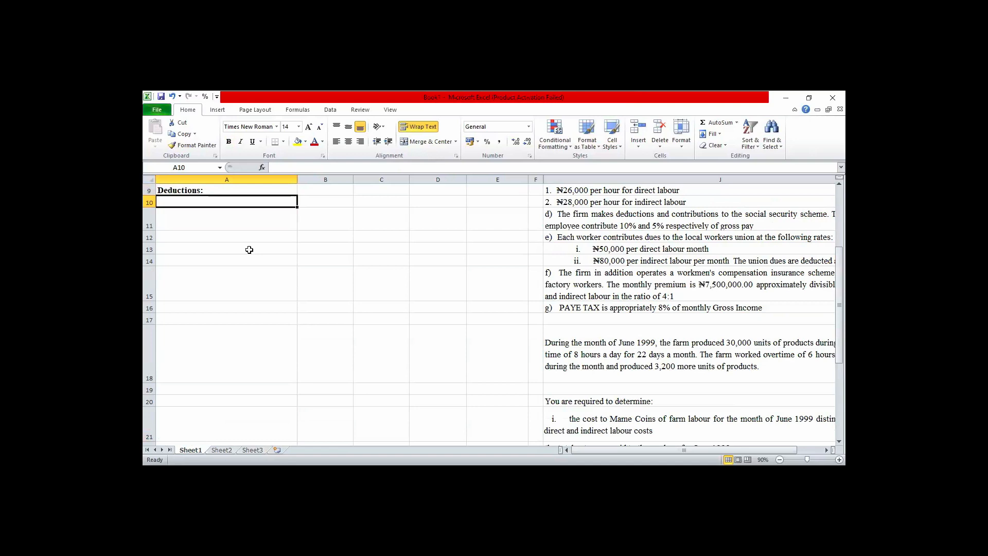
key("Right")
key("Right")
key("Right")
key("Right")
key("Right")
key("Right")
key("Right")
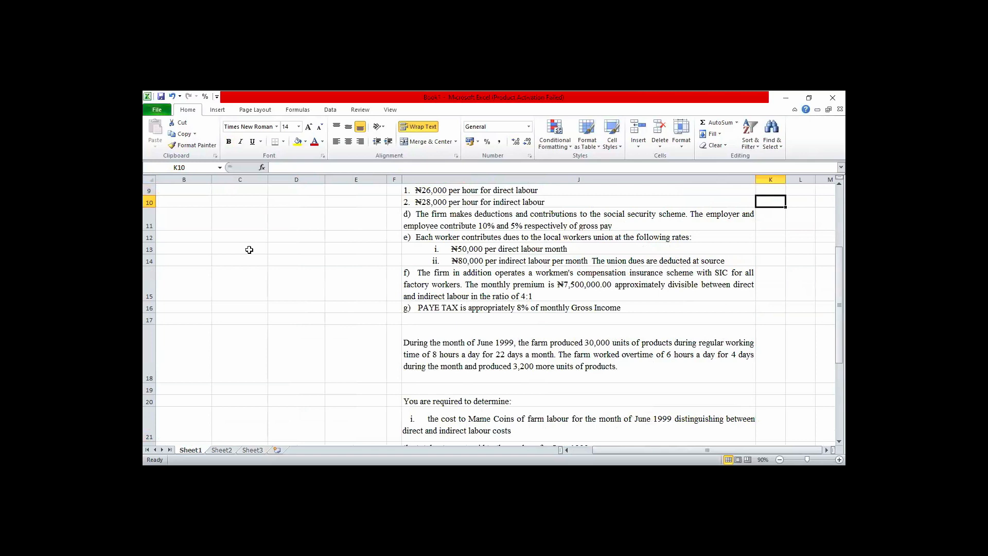
Enter the heading "3) Social Security Schemes" in cell A36, below the overtime pay working notes.
left_click(181, 222)
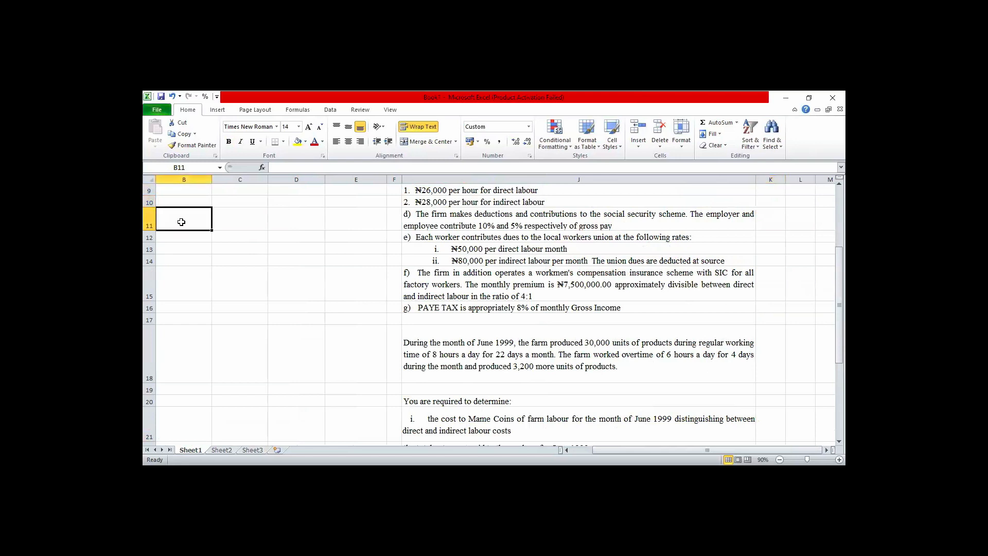
key("Left")
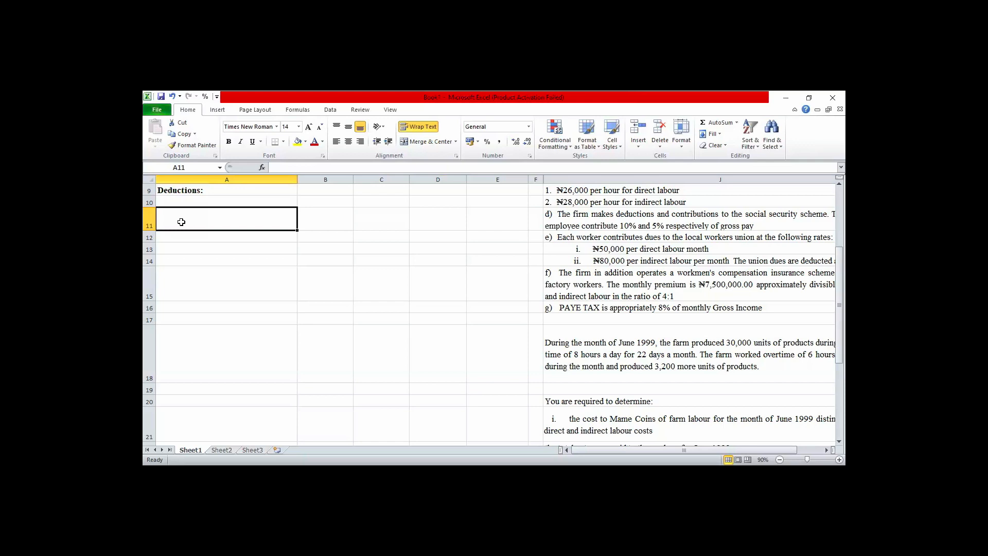
key("Down")
key("Down")
key("Down")
key("Down")
key("Down")
key("Down")
key("Down")
key("Down")
key("Down")
key("Down")
key("Down")
key("Down")
key("Down")
key("Down")
key("Down")
key("Down")
key("Down")
key("Down")
key("Down")
key("Down")
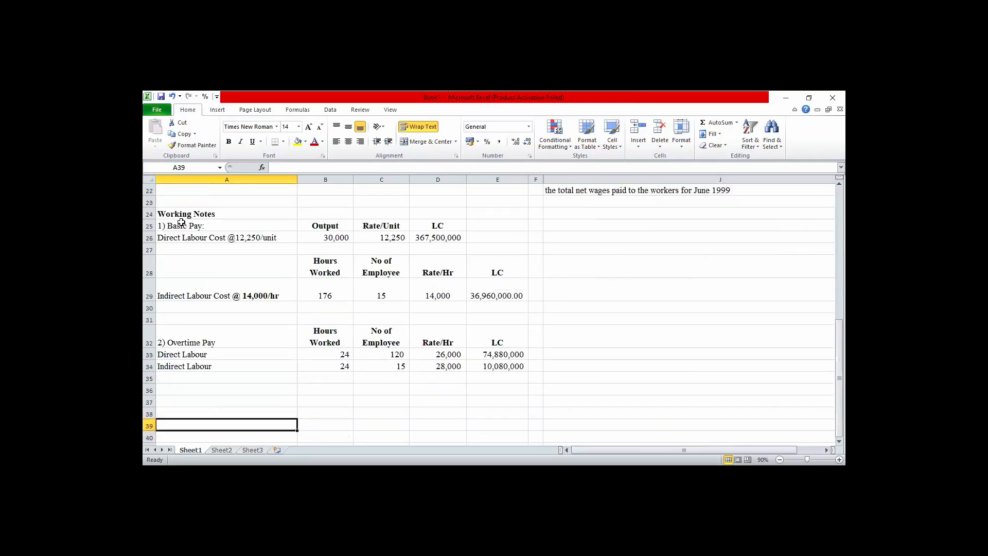
key("Up")
key("Up")
key("Up")
key("Up")
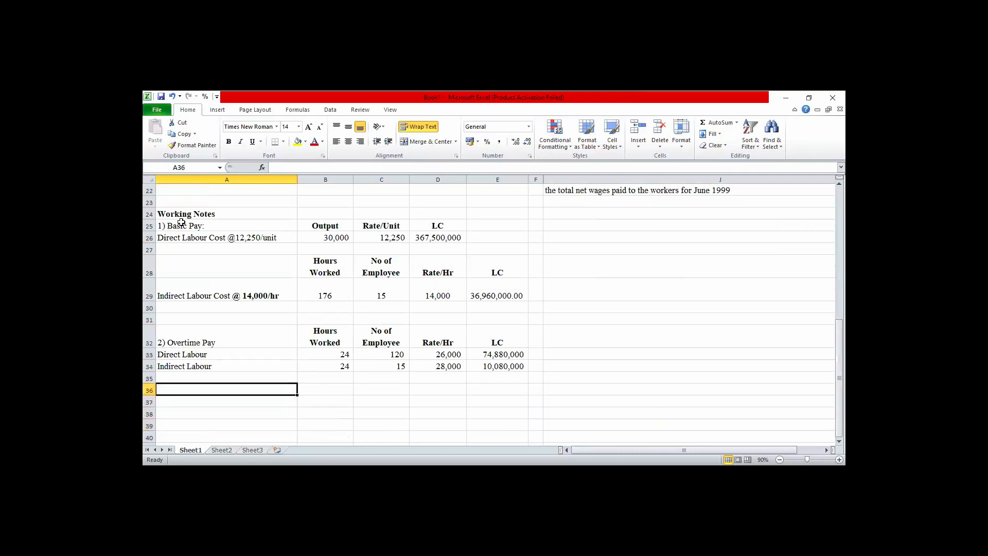
type("3)")
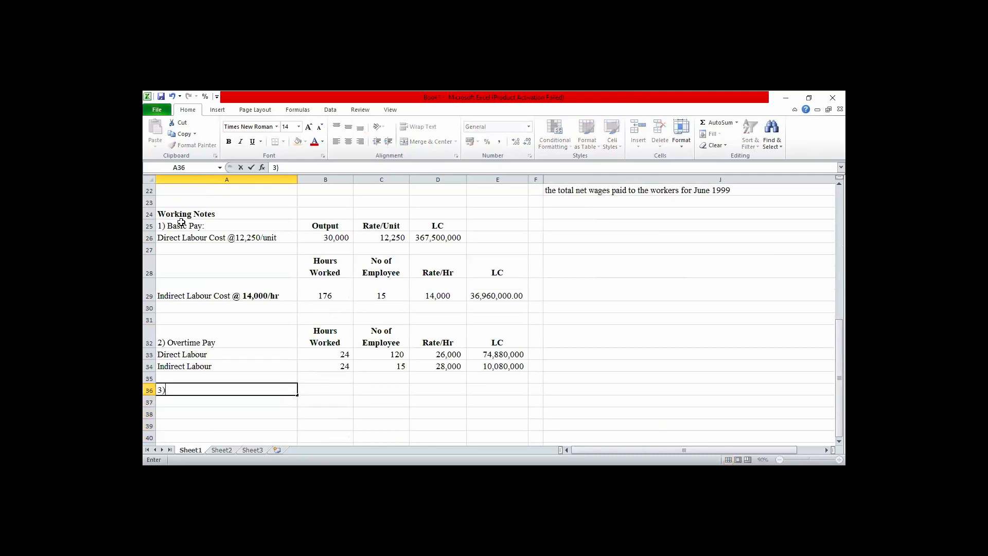
type(" Social Security ")
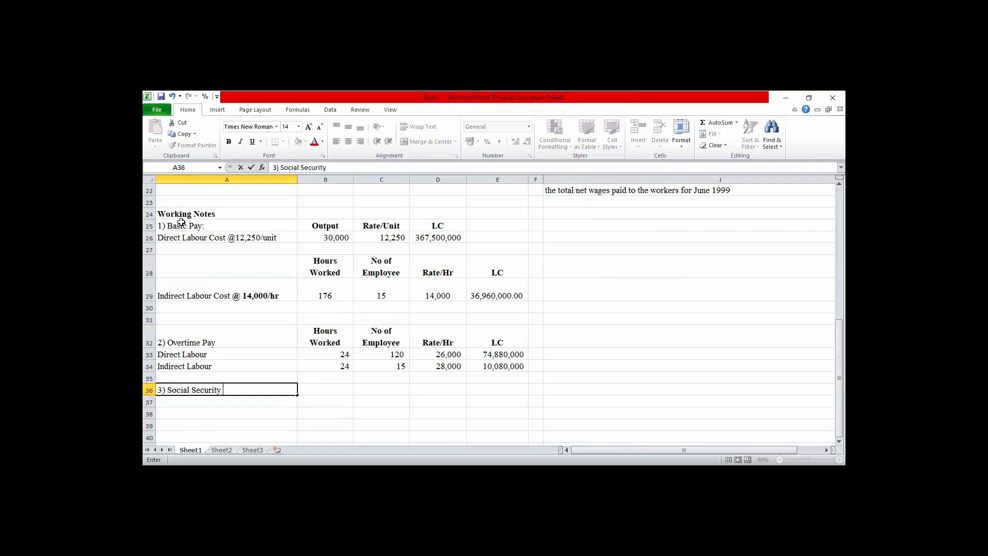
type("Insurance")
key("BackSpace")
key("BackSpace")
key("BackSpace")
key("BackSpace")
key("BackSpace")
key("BackSpace")
key("BackSpace")
key("BackSpace")
key("BackSpace")
key("BackSpace")
type("Schemes")
key("Return")
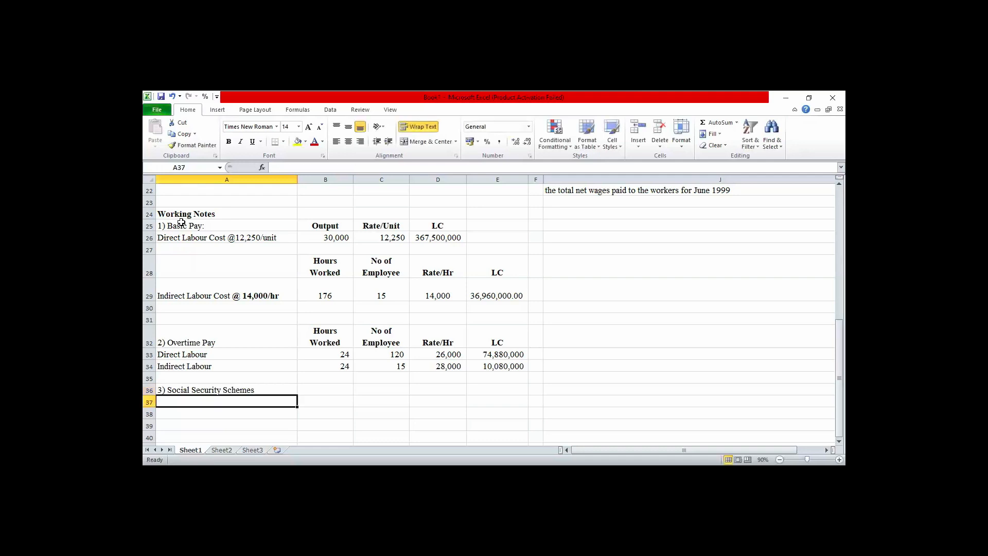
Enter the column heading "Direct Labour" in cell B36, beside the Social Security Schemes heading.
left_click(323, 391)
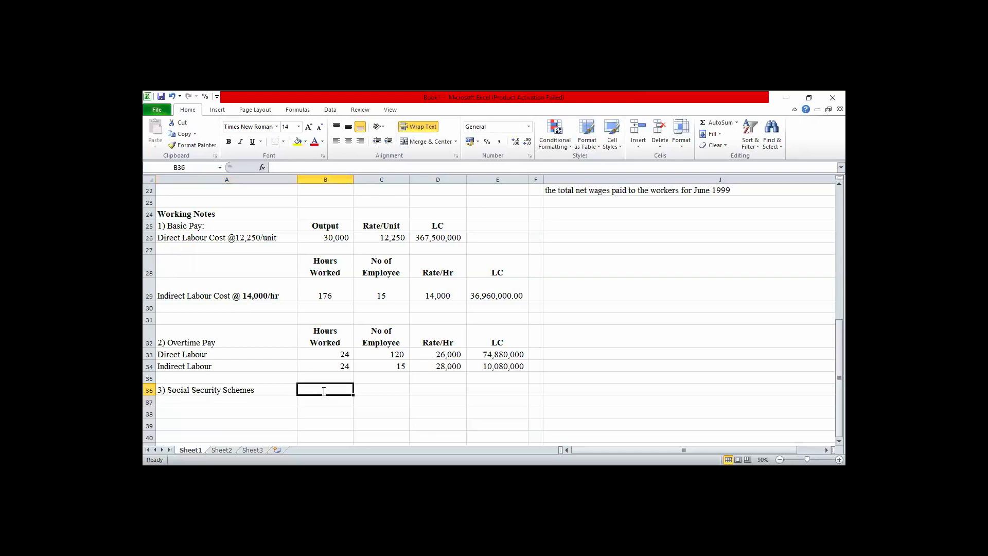
type("Direct")
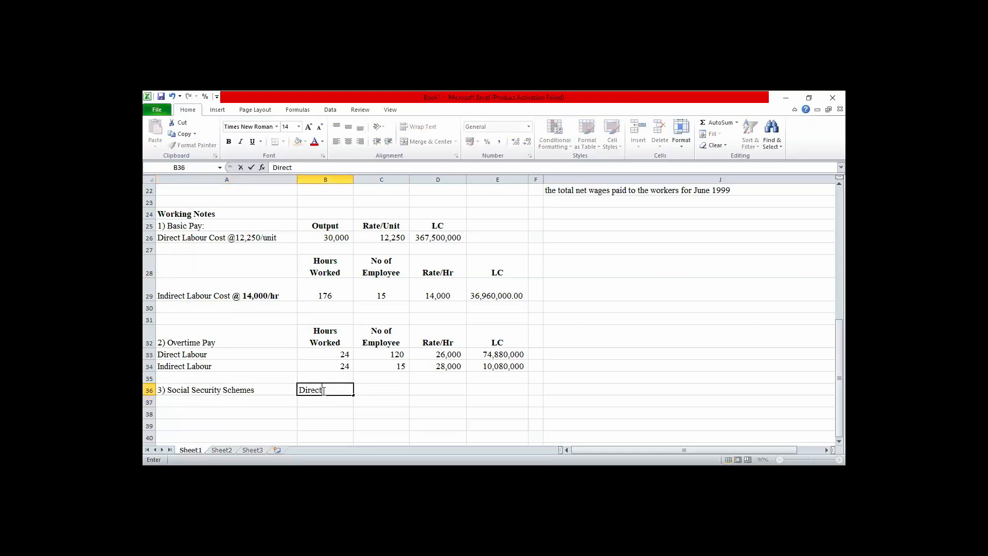
type(" Labour")
key("Tab")
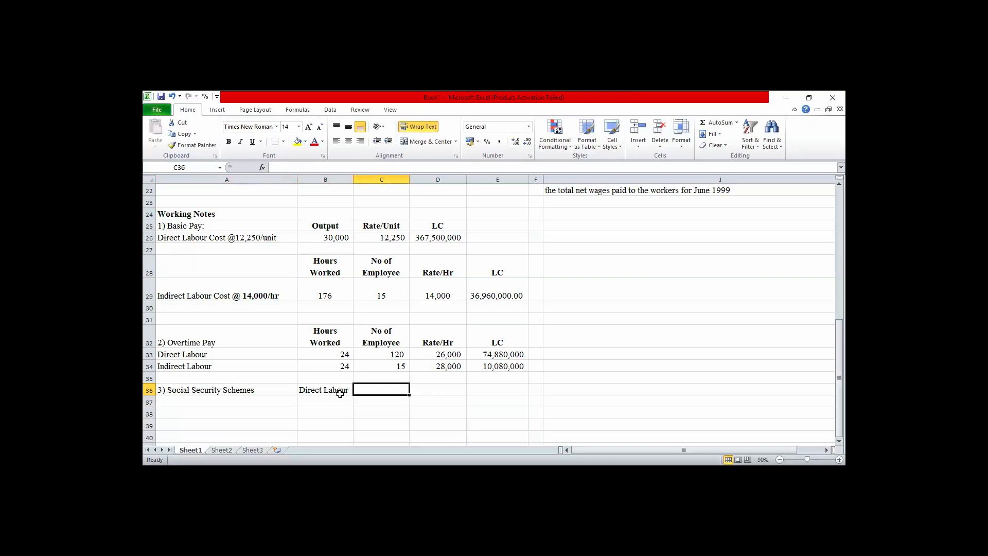
Enter the column heading "Indirect Labour" in cell C36 of the Social Security Schemes note.
type("In")
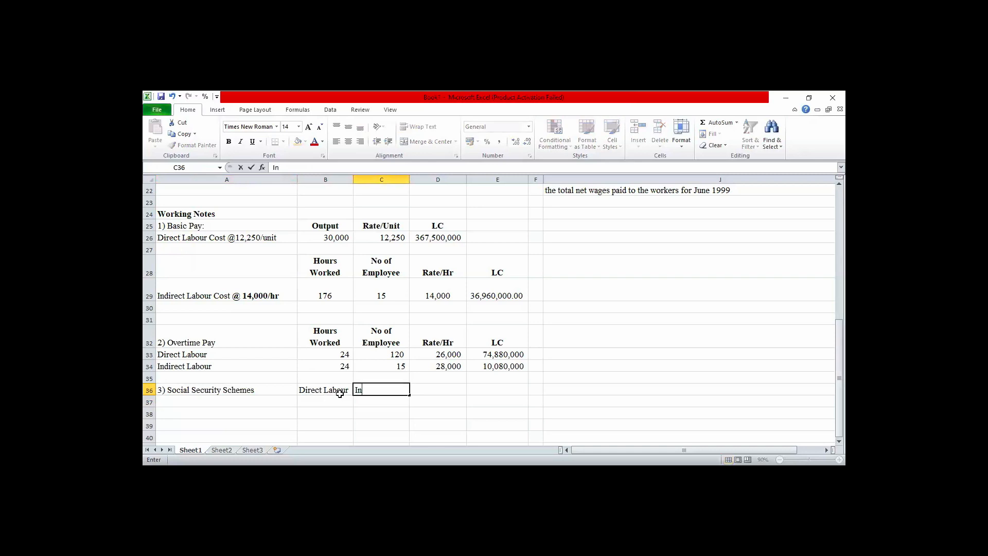
type("direct Labour")
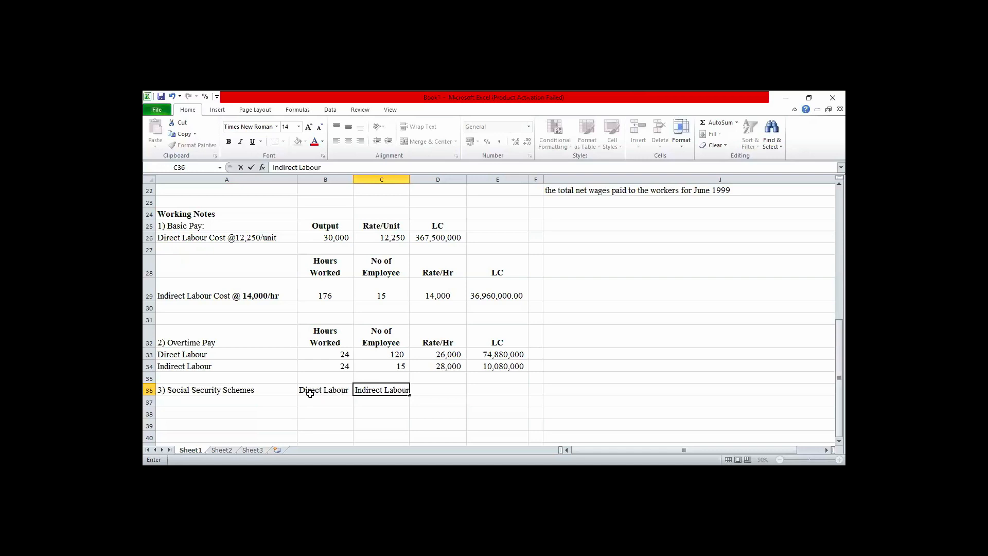
left_click(236, 390)
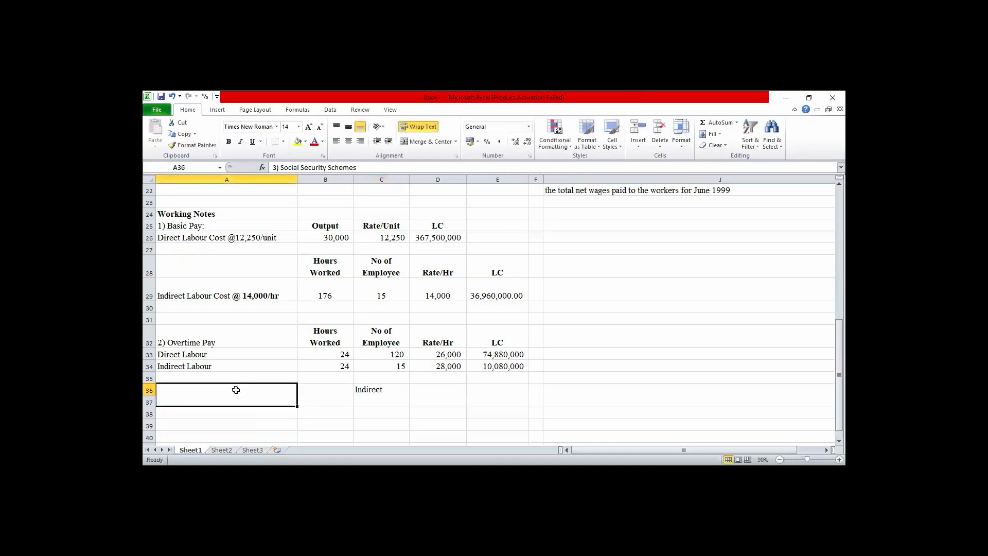
left_click(318, 435)
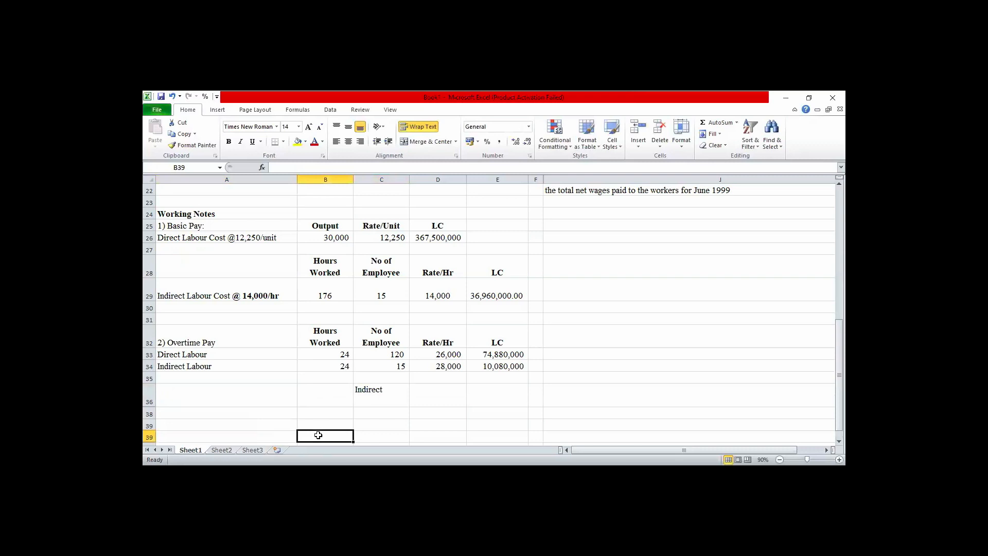
Undo the recent heading entries in row 36 and redo them.
key("ctrl+z")
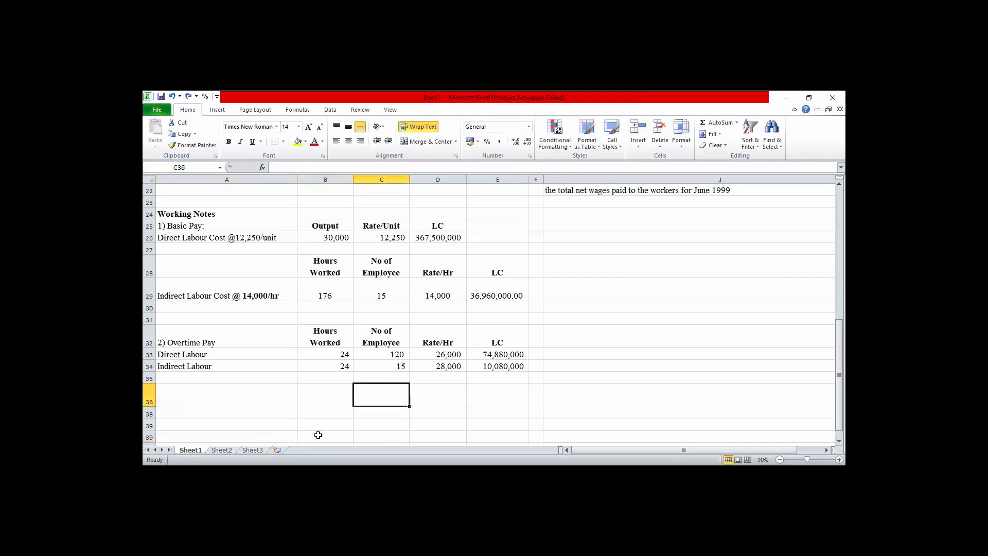
key("ctrl+z")
key("ctrl+z")
key("ctrl+z")
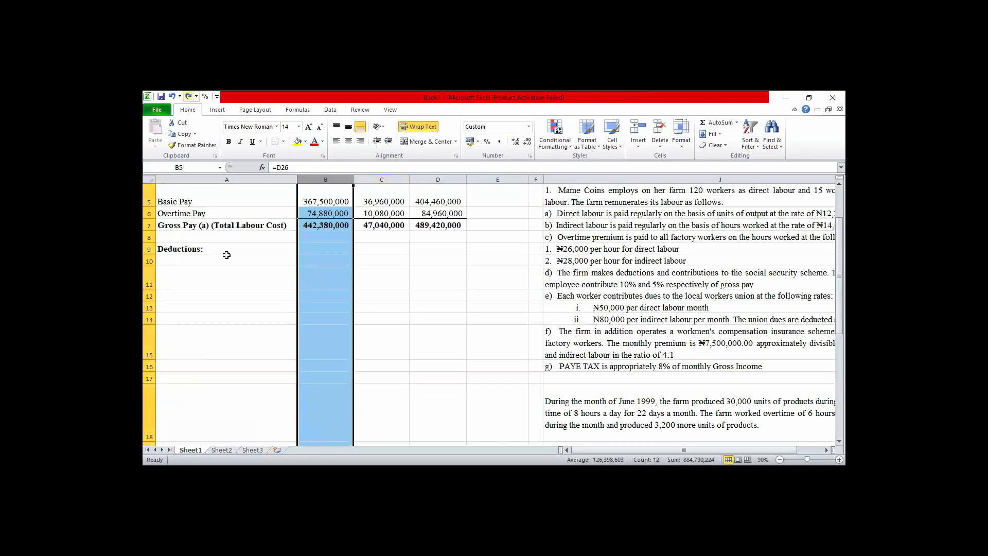
key("ctrl+y")
key("ctrl+y")
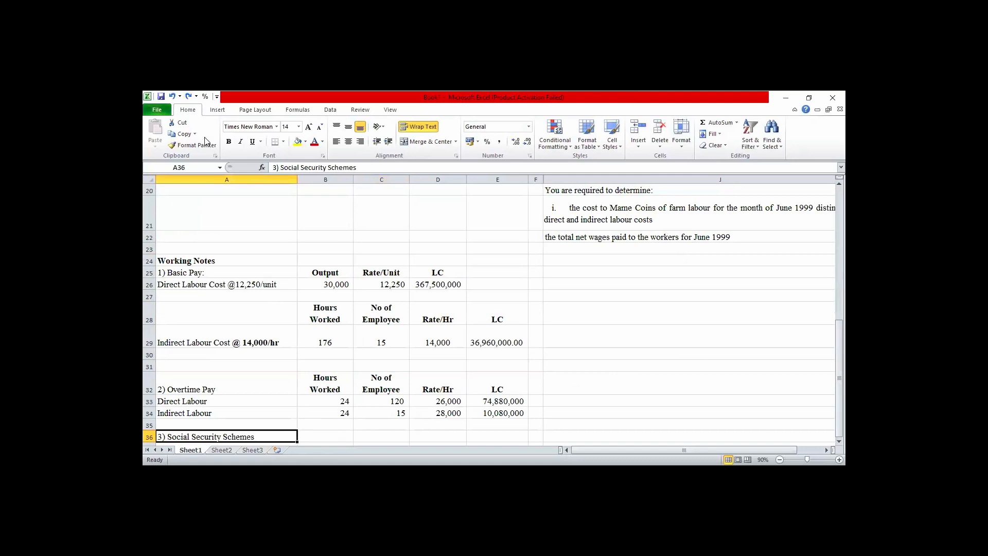
key("ctrl+y")
key("ctrl+y")
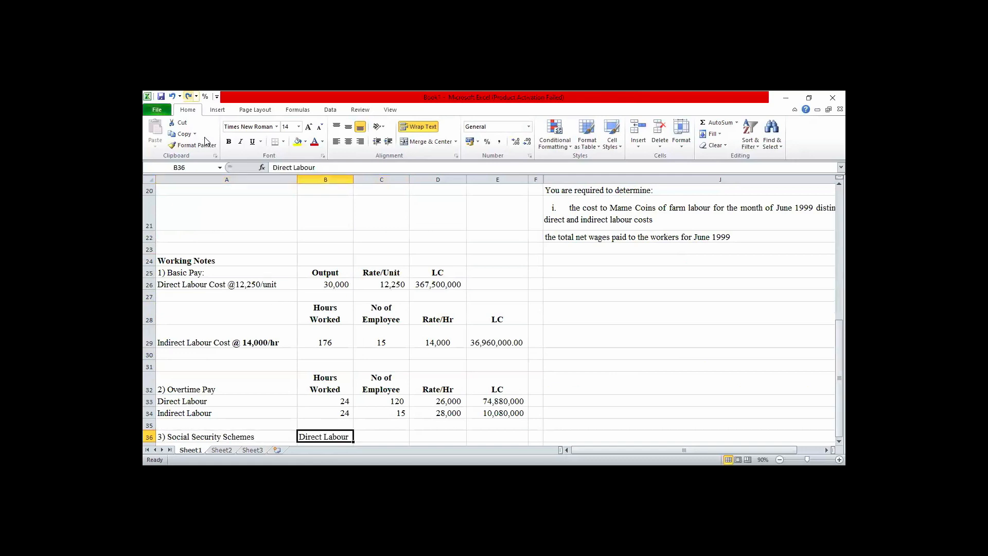
key("ctrl+y")
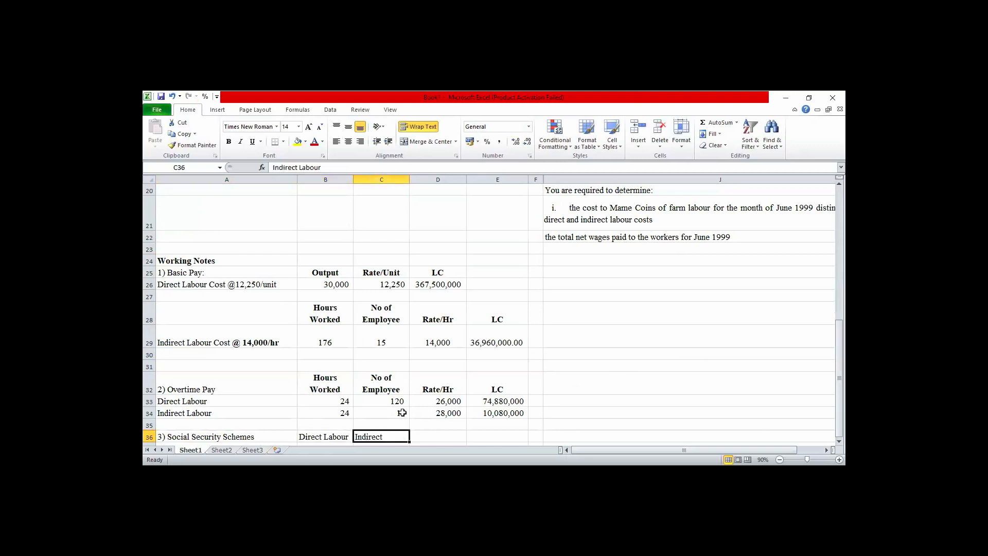
Widen column C slightly so the "Indirect Labour" heading in C36 fits on one line.
double_click(386, 436)
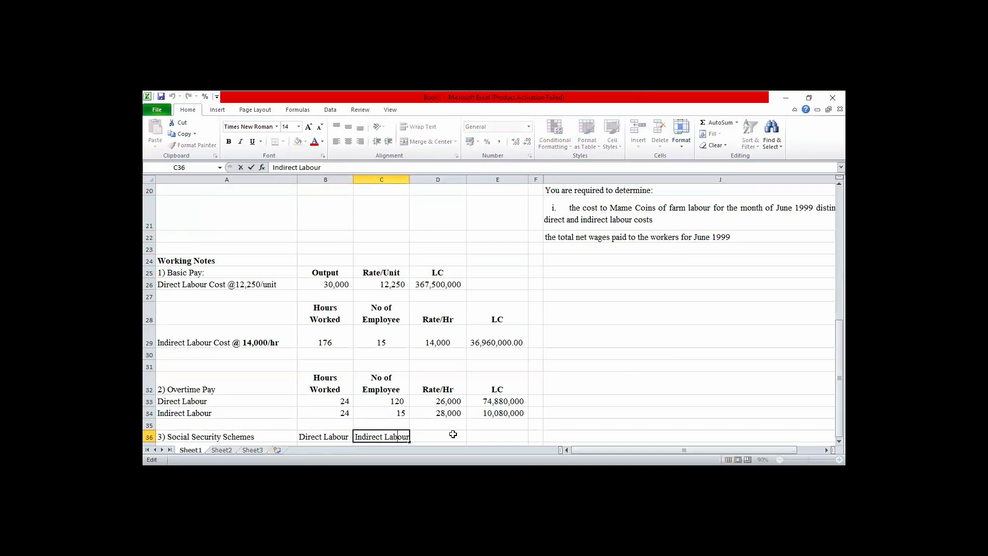
left_click(453, 435)
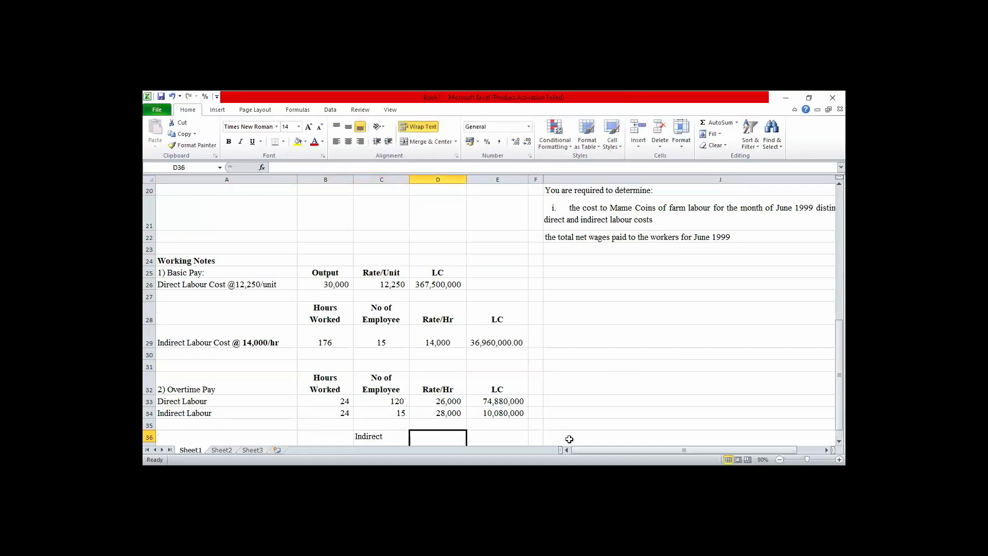
left_click(570, 439)
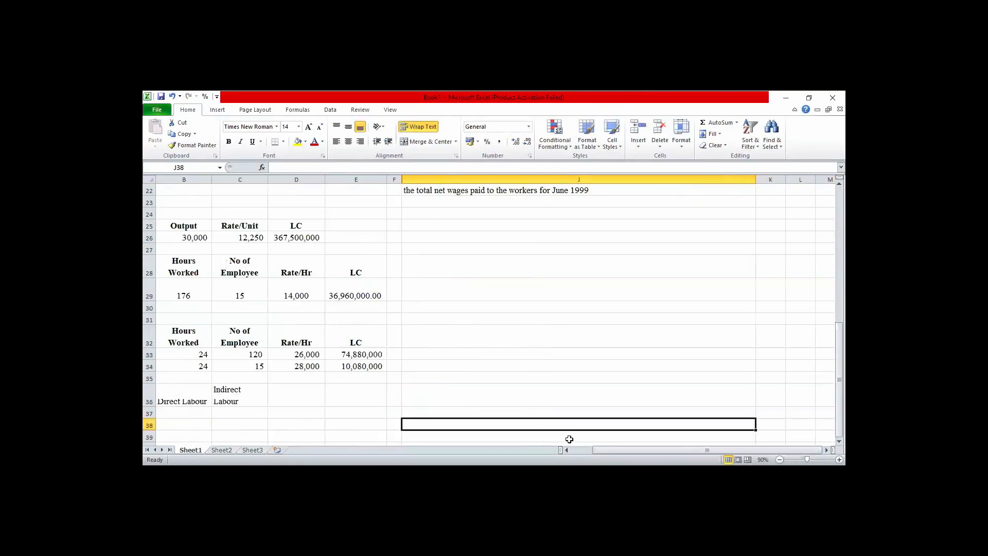
left_click(260, 392)
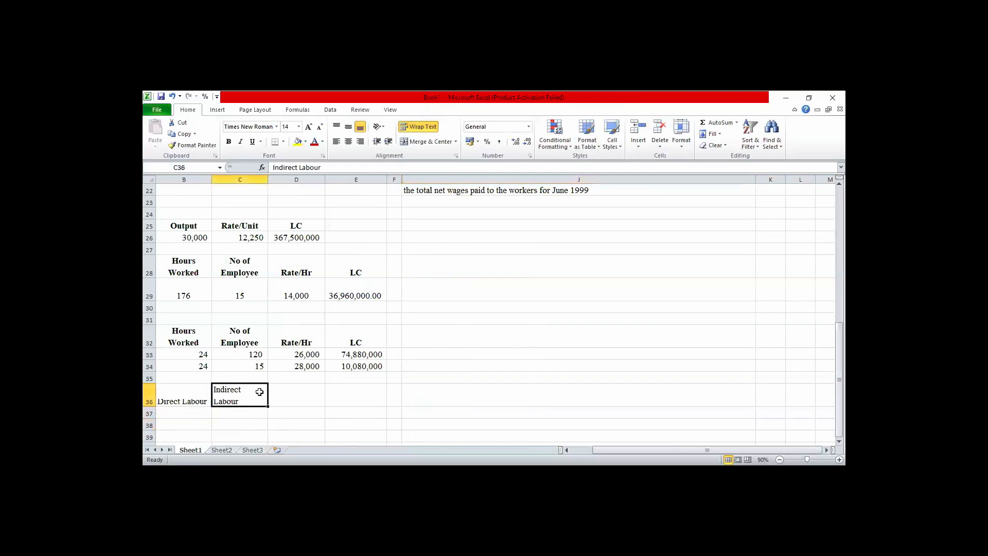
key("Left")
key("Left")
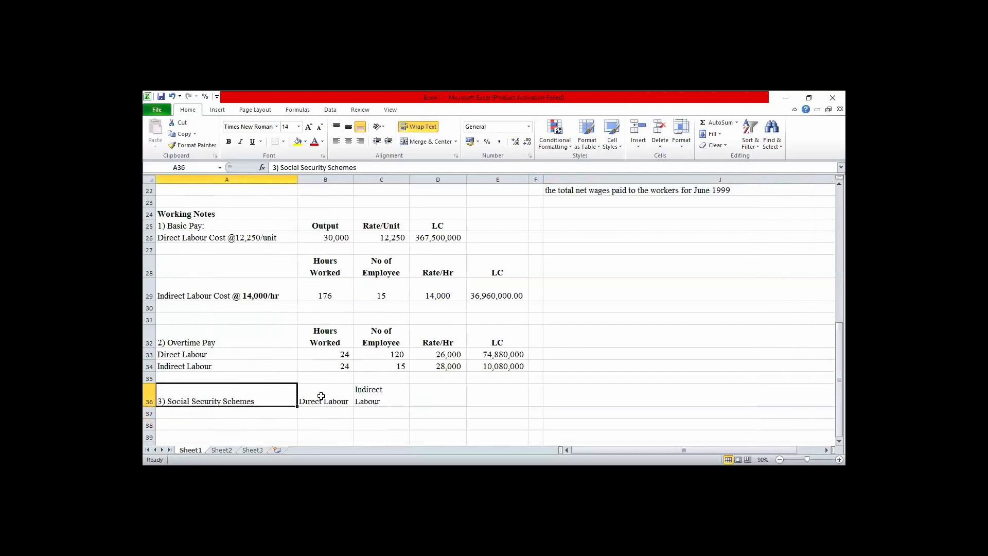
key("Right")
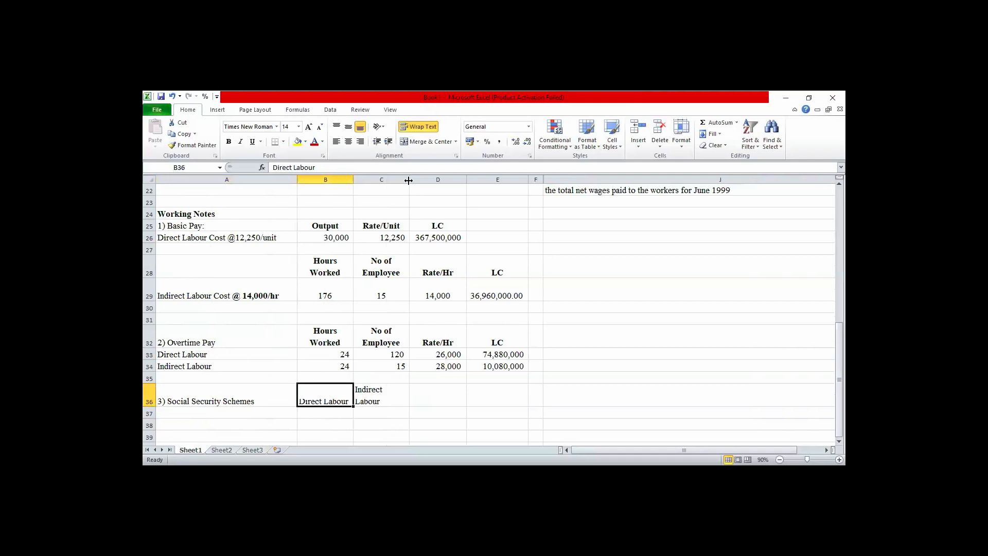
left_click_drag(409, 181, 414, 180)
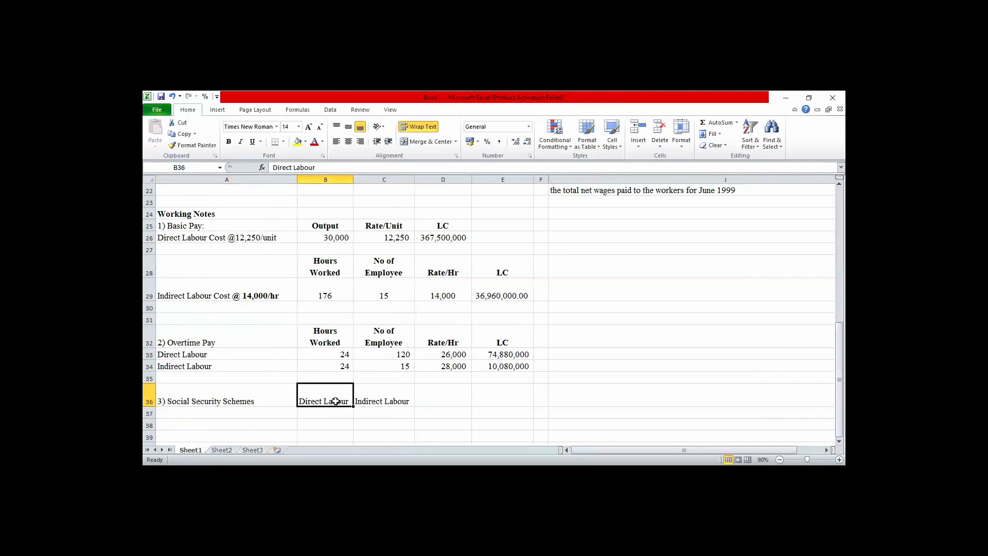
Make the Social Security Schemes, Direct Labour and Indirect Labour headings in A36:C36 bold.
key("shift+Right")
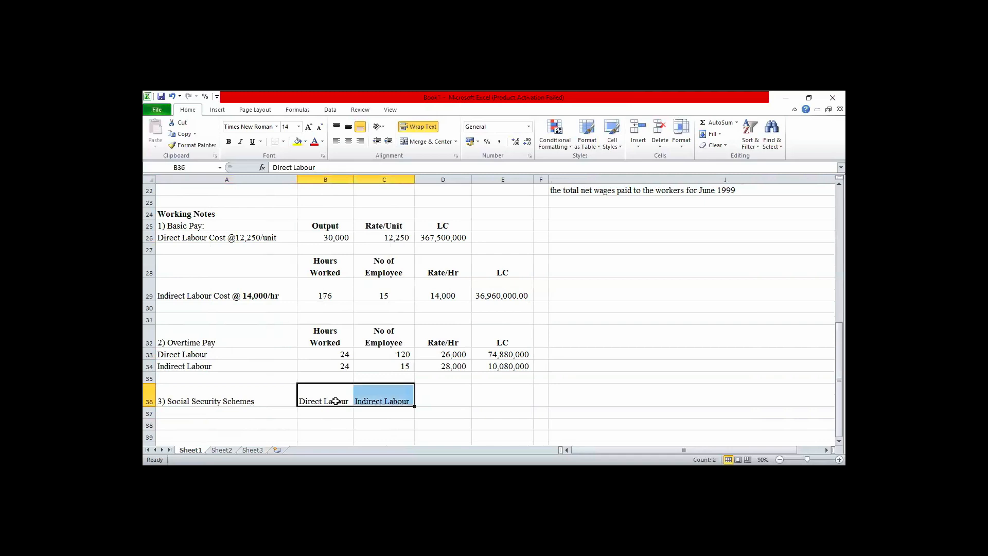
left_click(219, 396)
key("shift+Right")
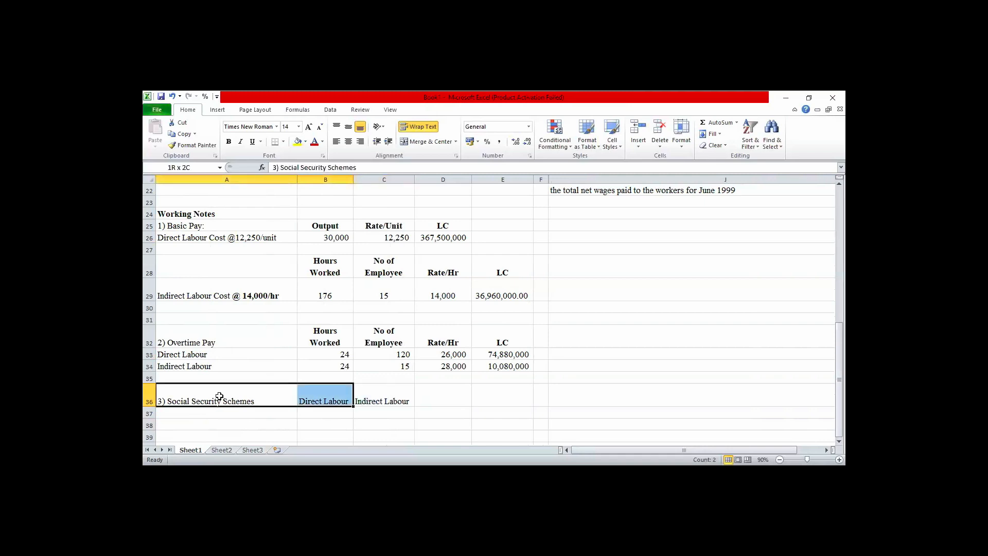
key("shift+Right")
left_click(229, 142)
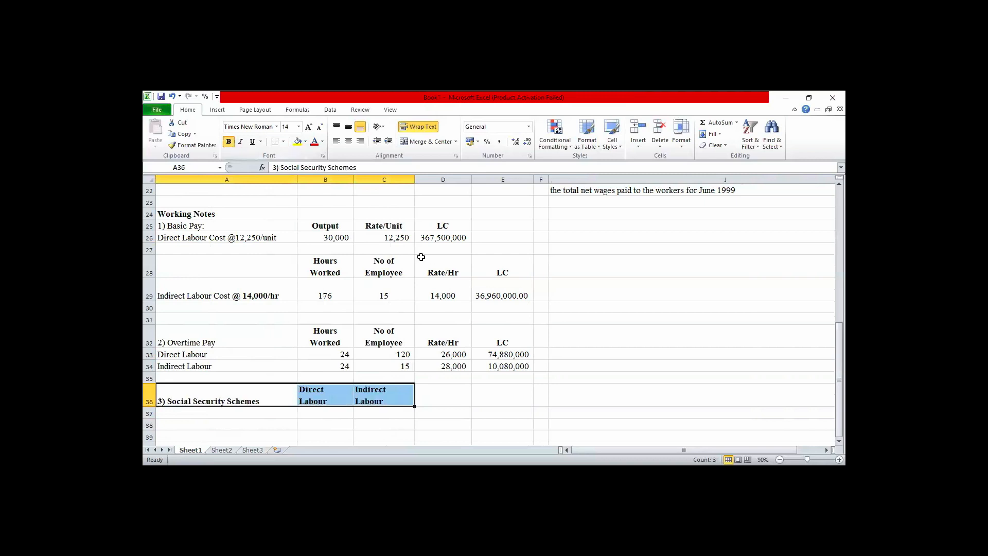
left_click(247, 415)
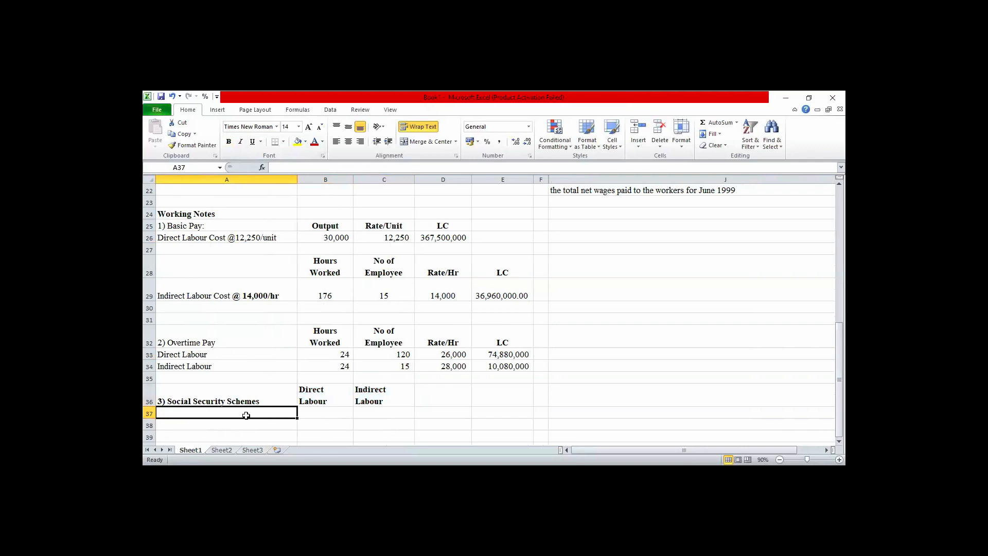
Begin the label in cell A37 of the Social Security Schemes note with "Employee (5% x".
type("E")
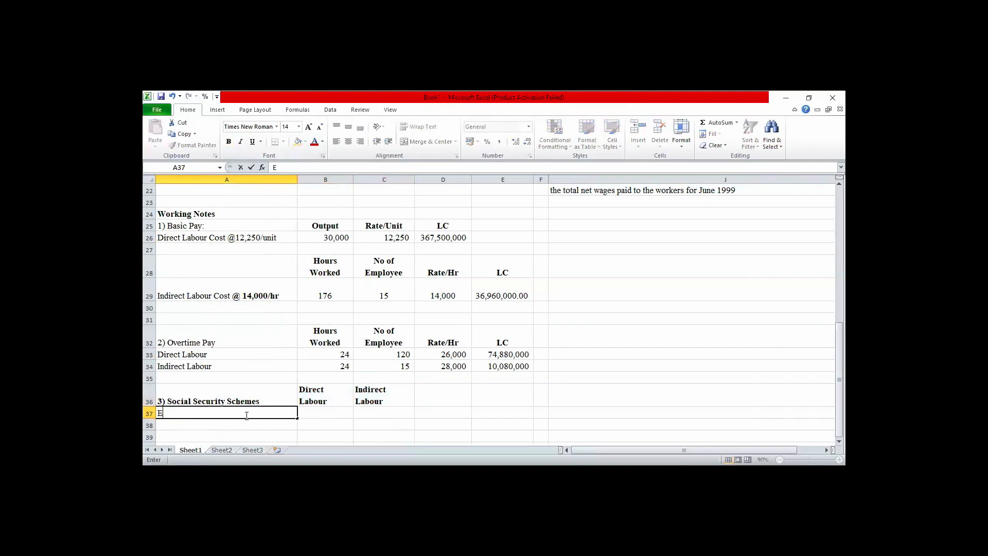
type("p")
key("BackSpace")
type("mployee (5% x")
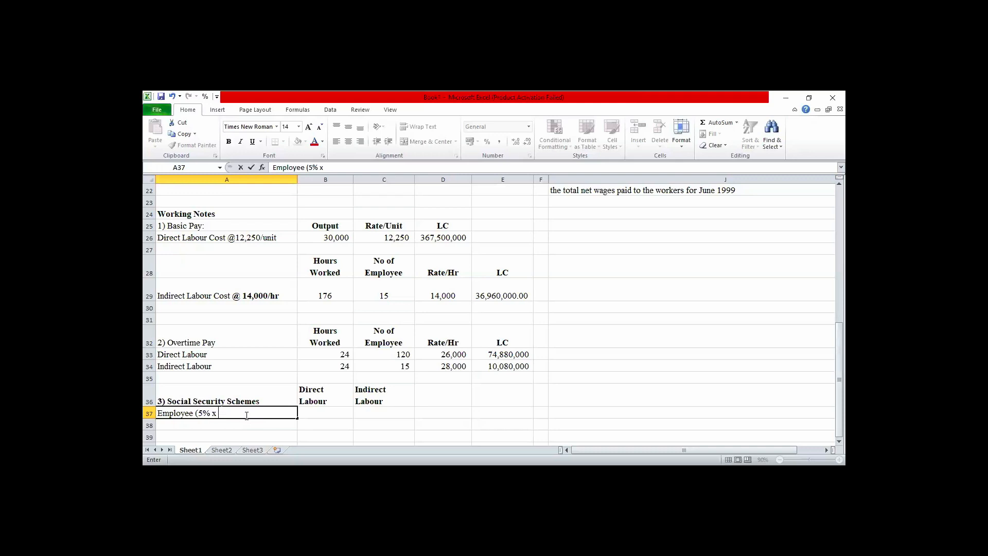
Check the direct labour Gross Pay figure in cell B7 of the main table and return to the Social Security Schemes note.
key("Up")
key("Up")
key("Up")
key("Up")
key("Up")
key("Up")
key("Up")
key("Up")
key("Up")
key("Up")
key("Up")
key("Up")
key("Up")
key("Up")
key("Up")
key("Up")
key("Up")
key("Up")
key("Up")
key("Up")
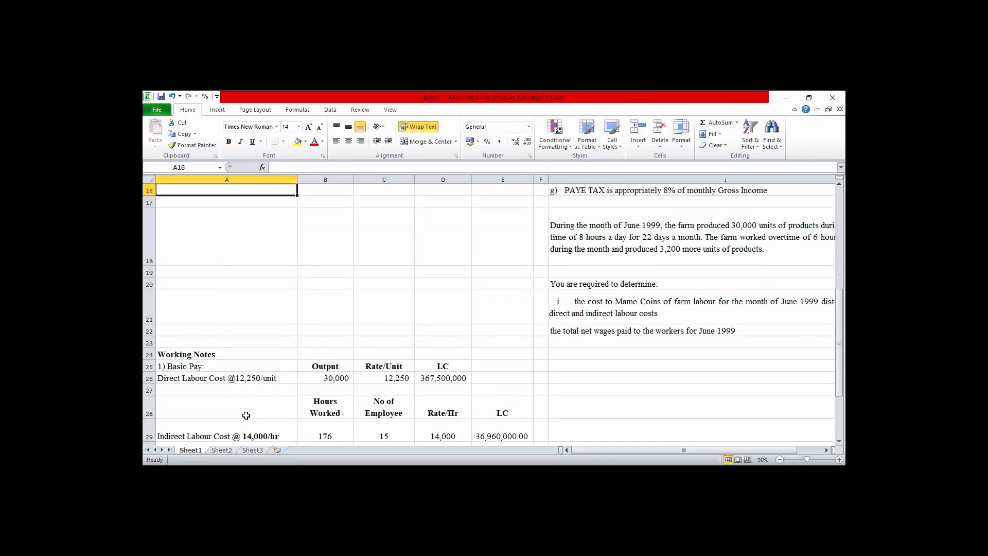
key("Up")
key("Up")
key("Up")
key("Up")
key("Up")
key("Up")
key("Up")
key("Up")
key("Up")
key("Up")
key("Up")
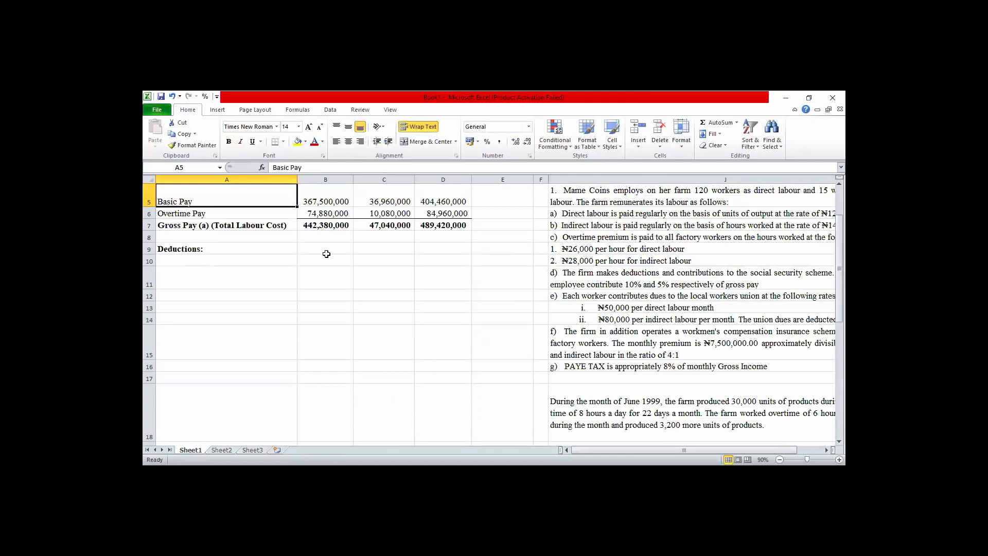
left_click(350, 223)
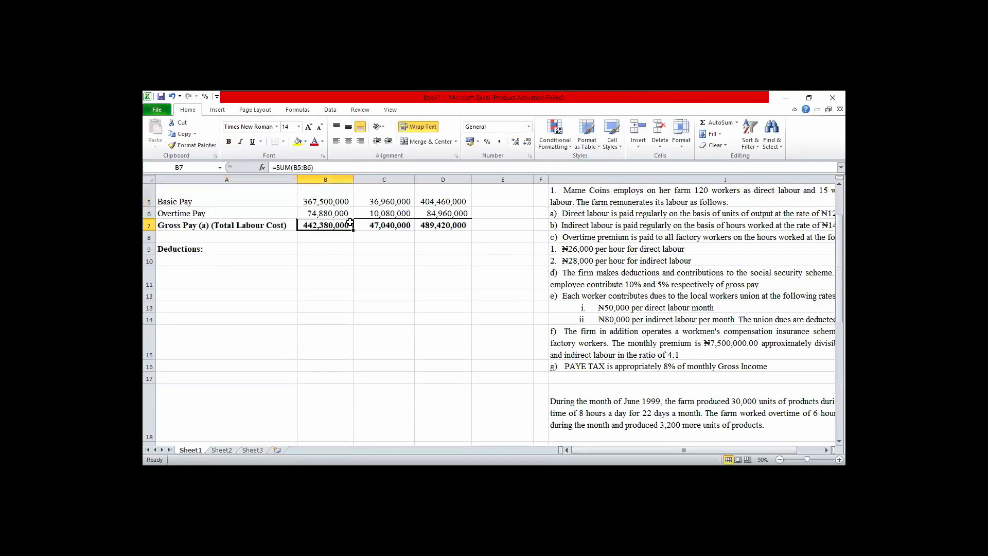
left_click(351, 283)
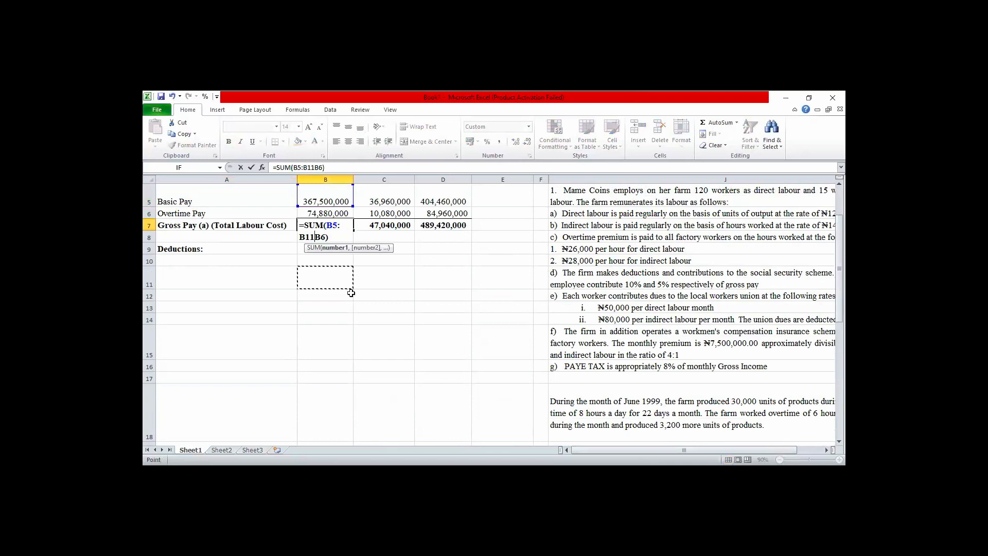
key("Escape")
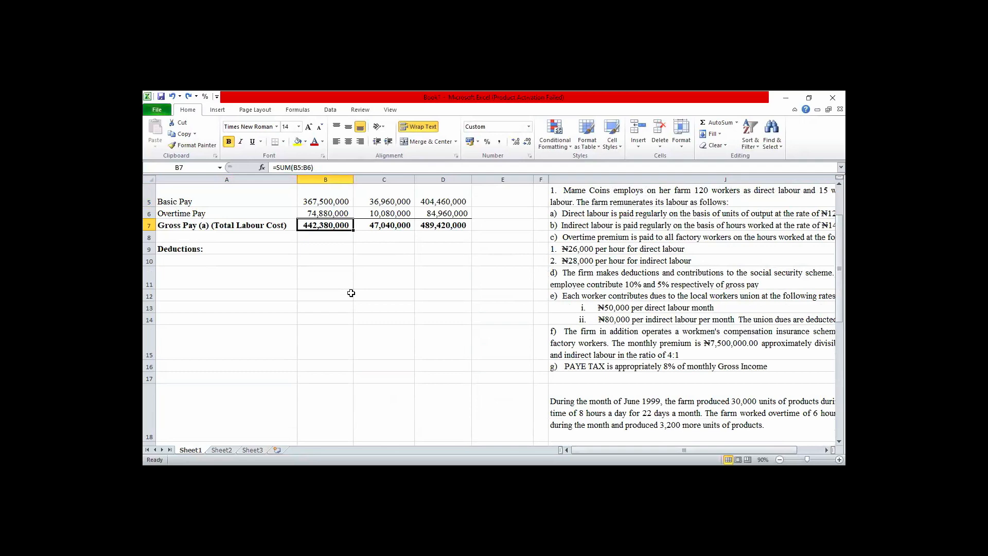
key("Down")
key("Down")
key("Down")
key("Down")
key("Down")
key("Down")
key("Down")
key("Down")
key("Down")
key("Down")
key("Down")
key("Down")
key("Down")
key("Down")
key("Down")
key("Down")
key("Down")
key("Down")
key("Down")
key("Down")
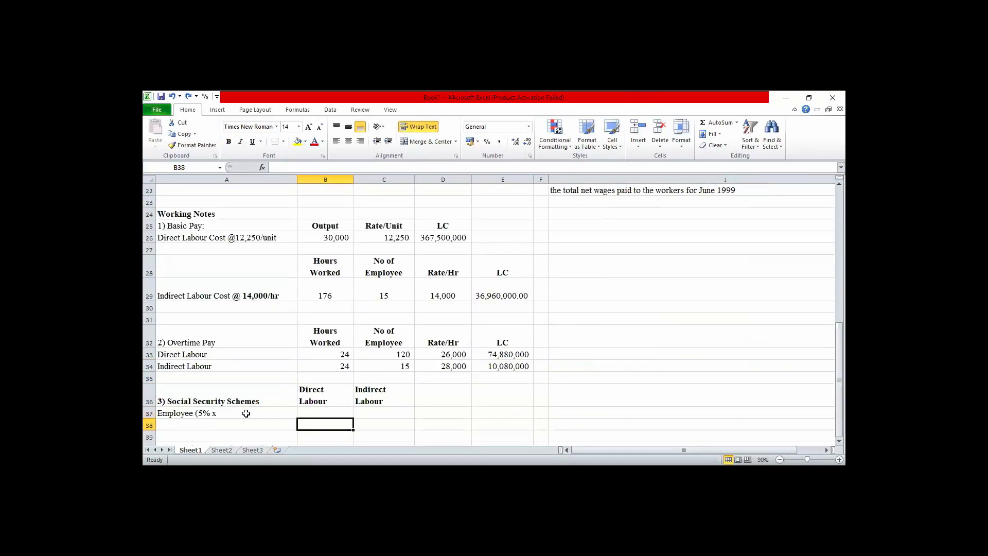
Complete the label in A37 so it reads "Employee (5% x 442,380,000)".
double_click(228, 413)
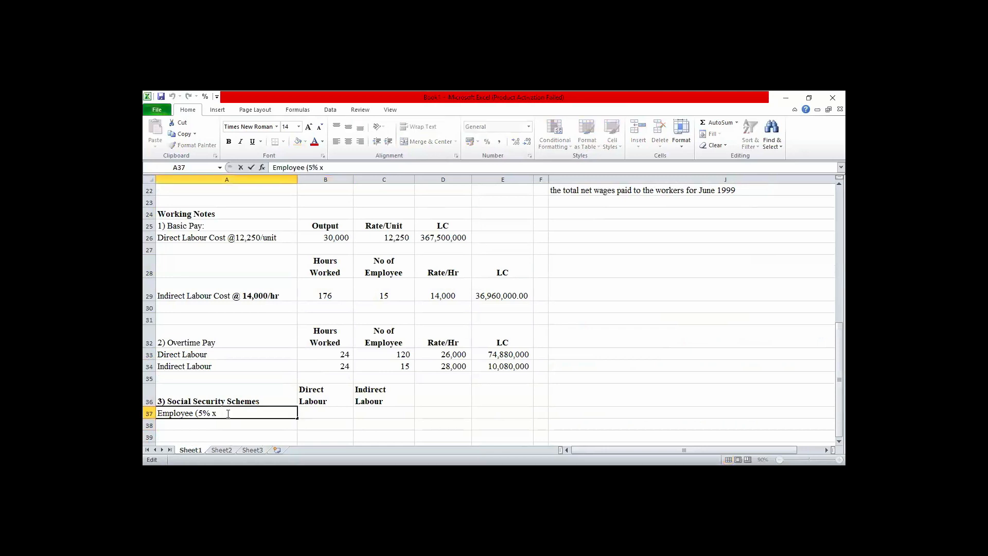
type("442,380,000)")
left_click(206, 426)
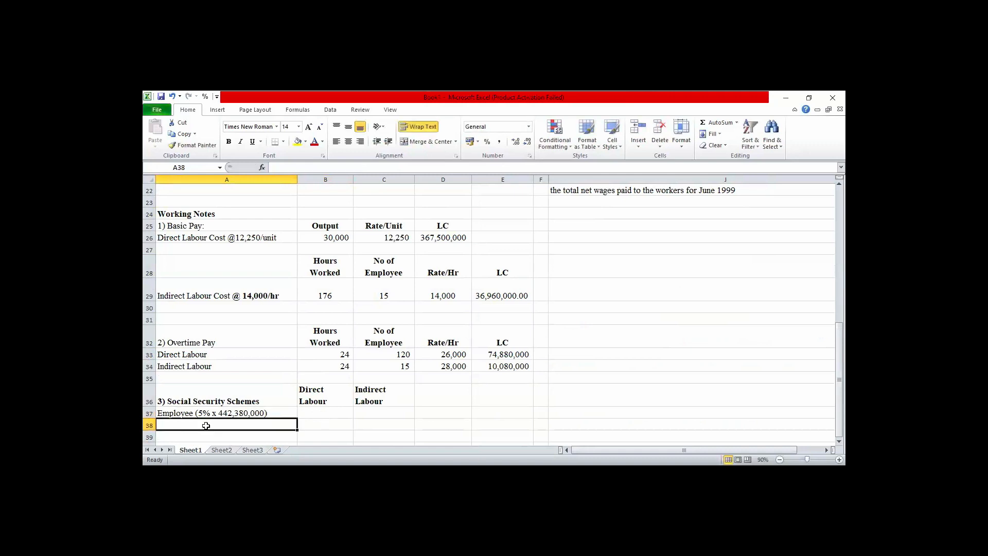
Enter the label "Employer (10% x 442,380,000)" in cell A38 by reusing and adapting the employee label.
type("Employee (5% x 442,380,000")
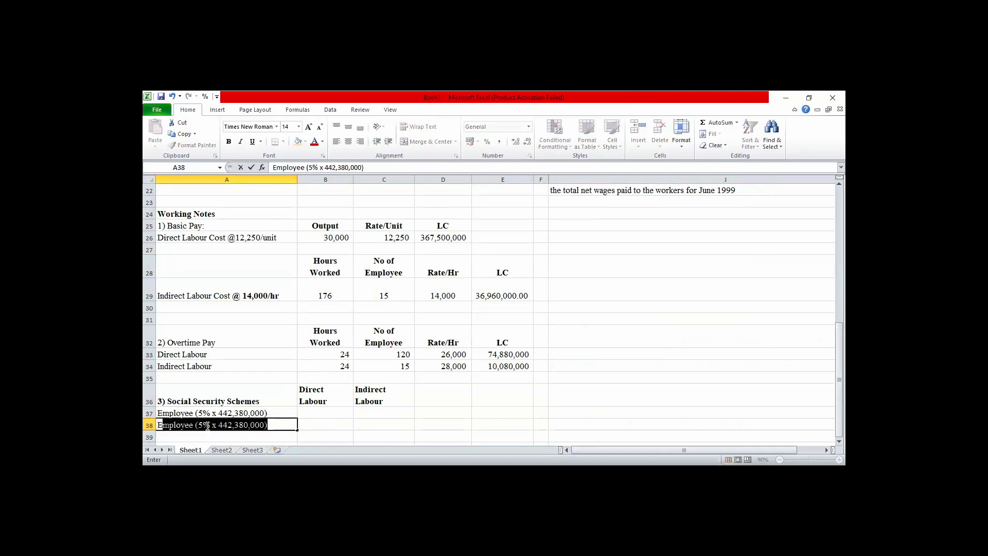
left_click(348, 423)
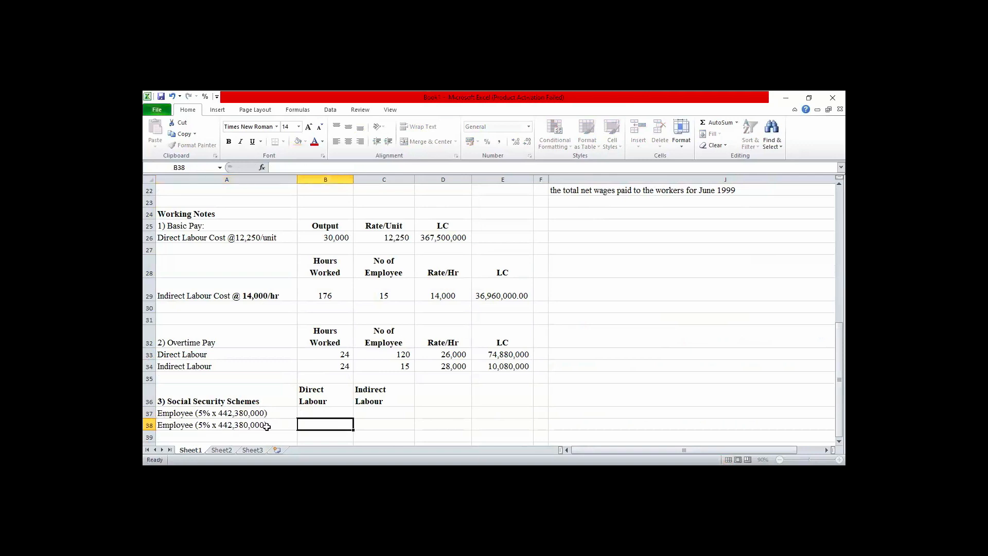
left_click(202, 424)
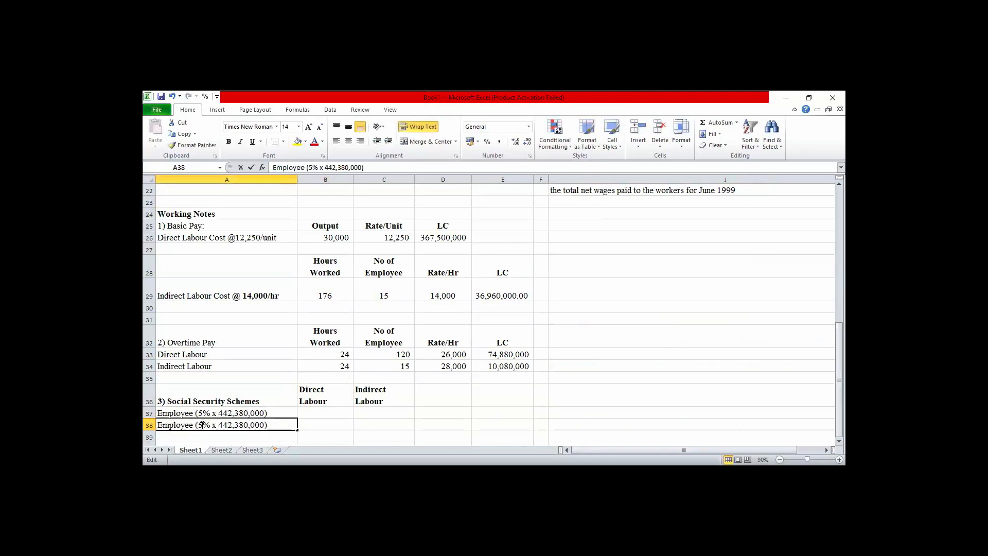
double_click(202, 424)
key("BackSpace")
type("10")
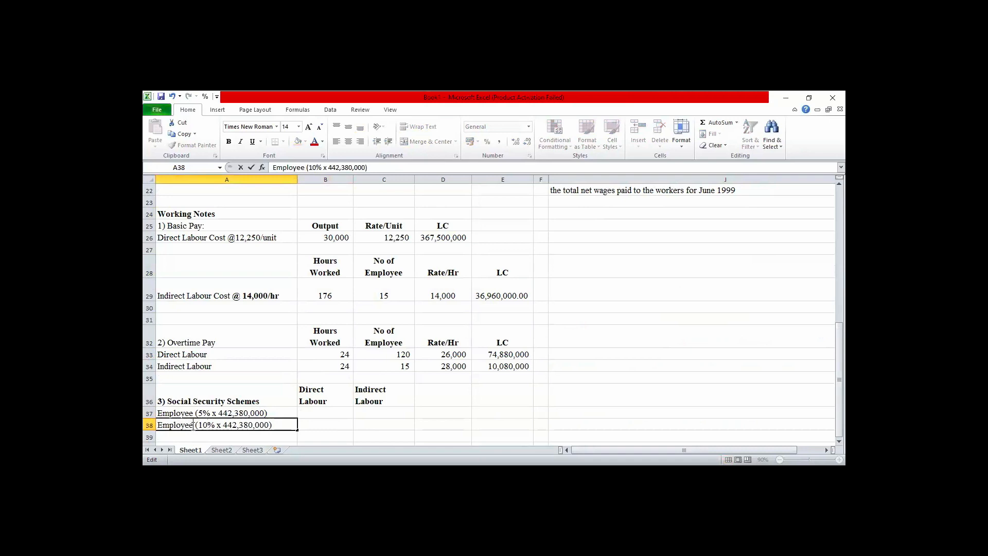
key("BackSpace")
type("r")
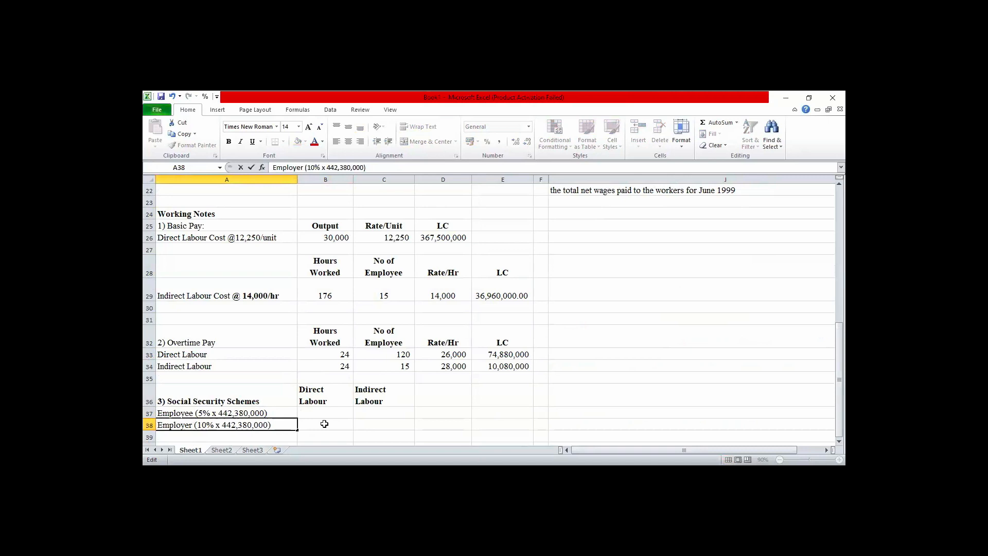
left_click(342, 426)
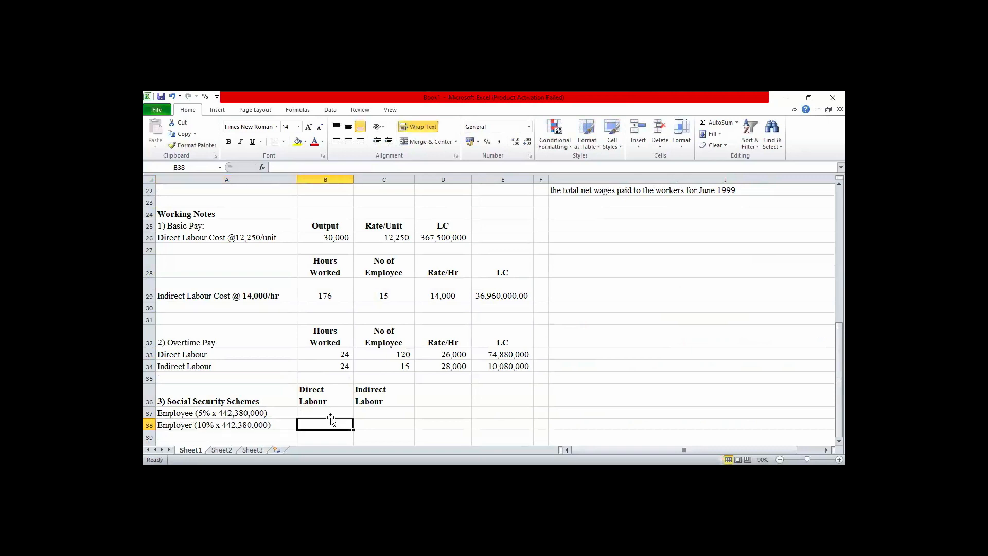
Calculate the employee contribution for direct labour in B37 with the formula =5%*442380000.
left_click(328, 413)
type("=")
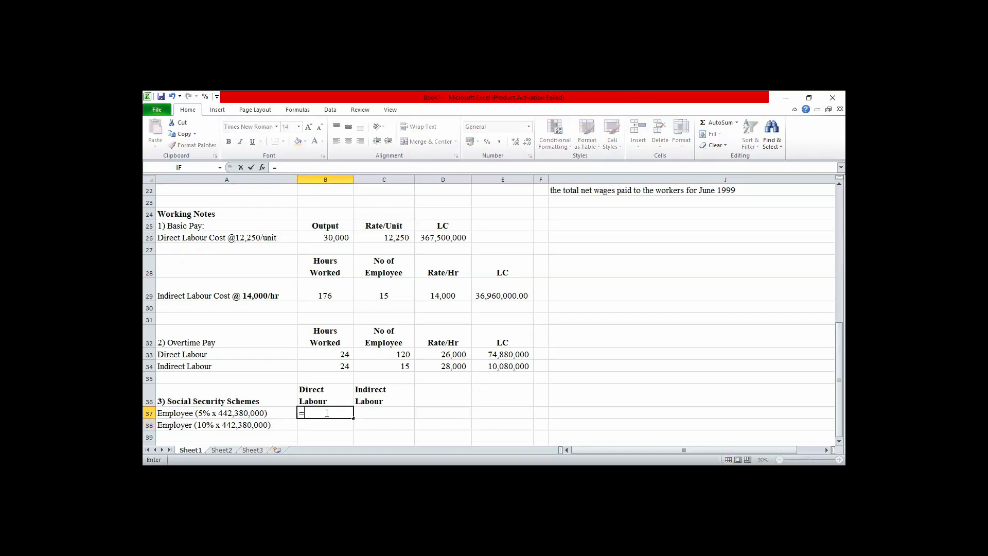
type("5%*44238")
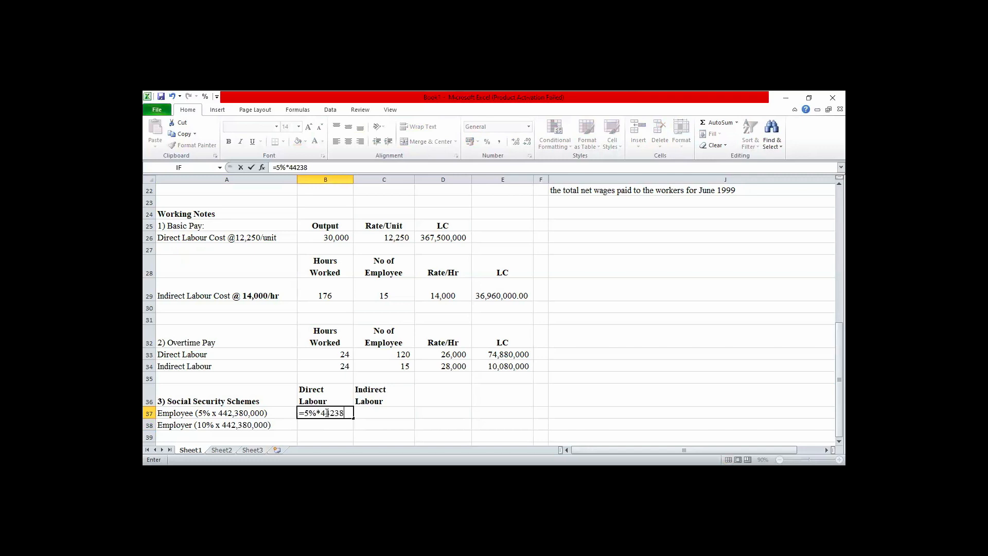
type("0000")
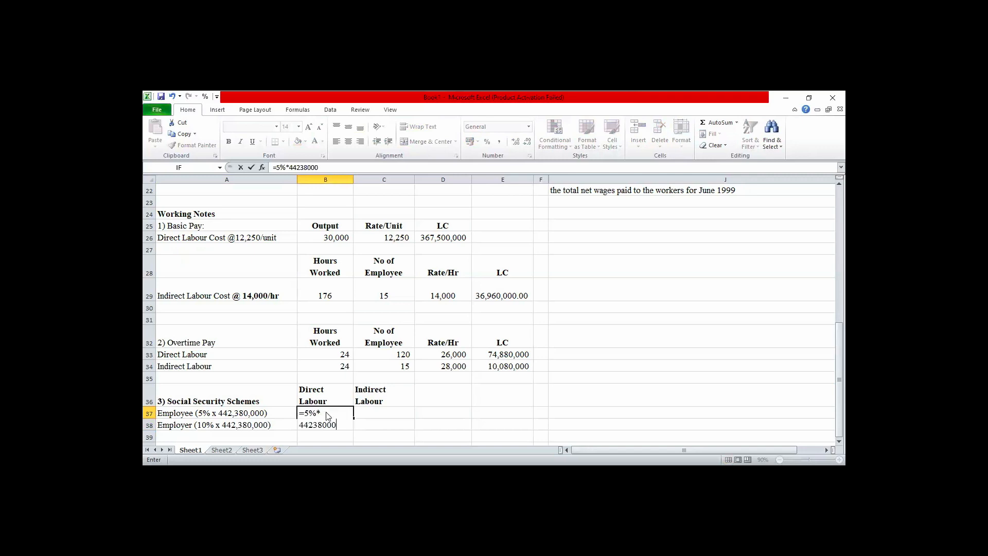
key("Return")
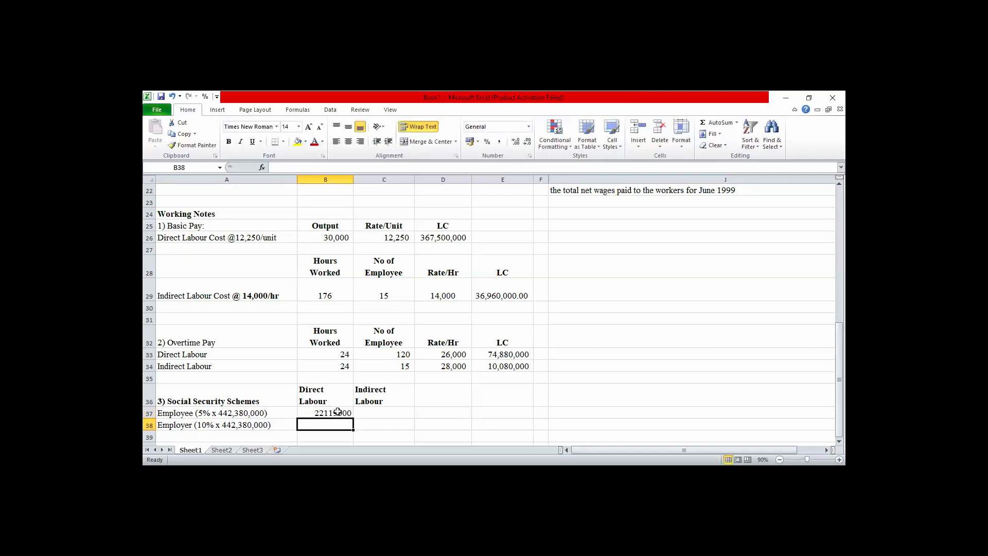
Format B37:C38 with thousands separators and no decimals, and autofit column B to its contents.
left_click(338, 412)
key("shift+Down")
key("shift+Right")
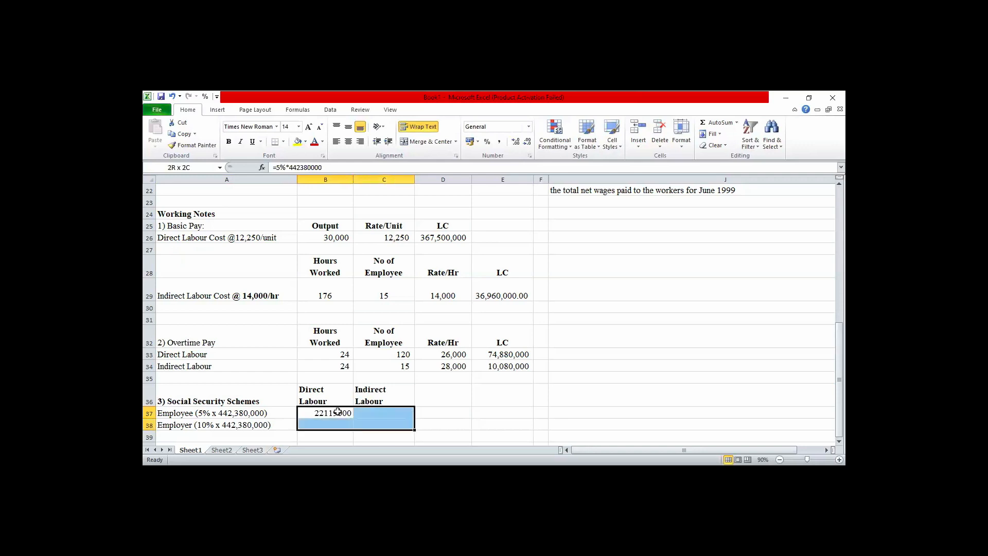
left_click(499, 145)
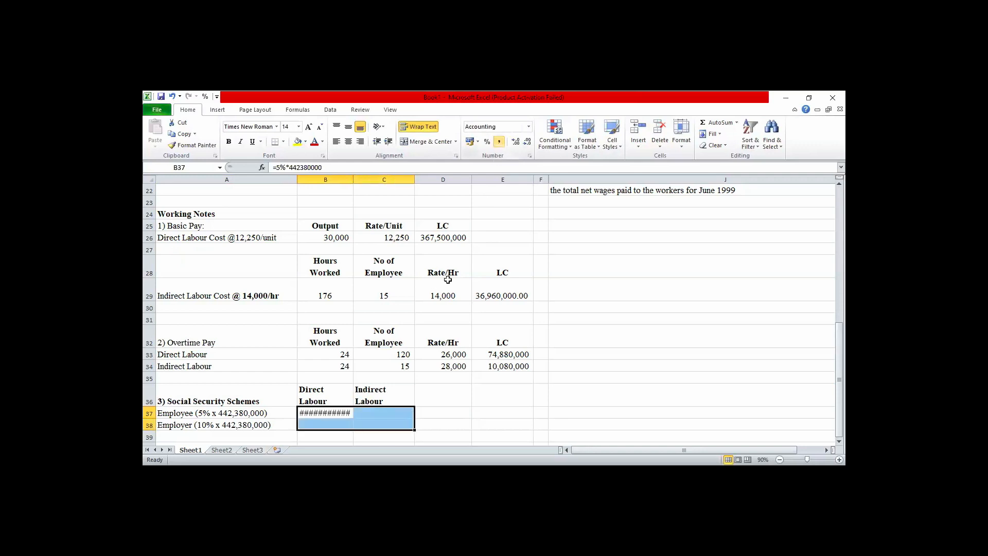
double_click(353, 179)
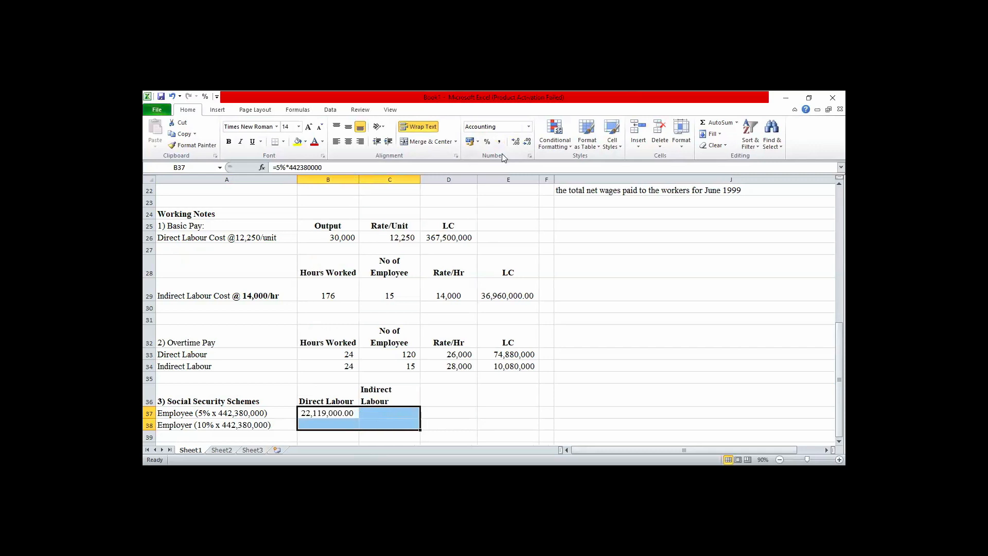
double_click(527, 142)
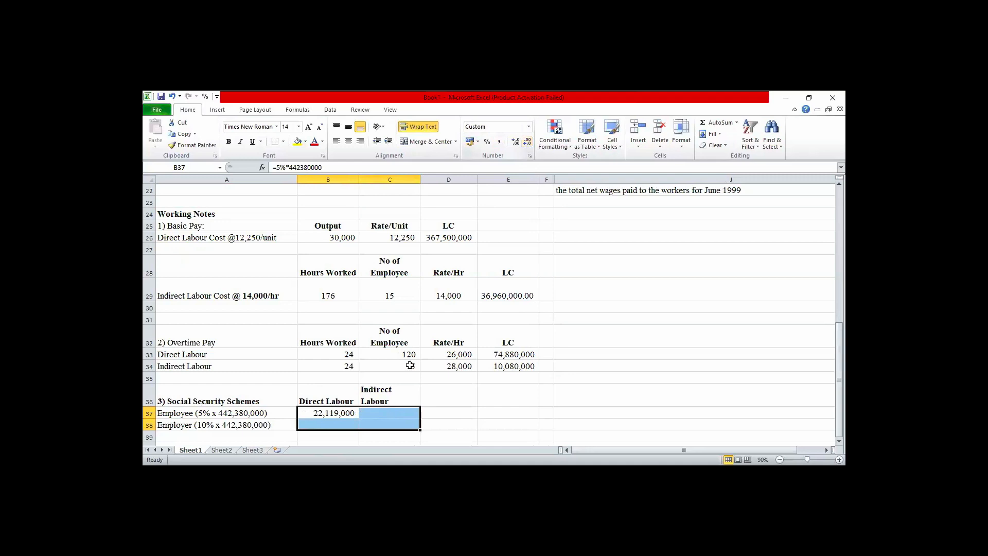
Calculate the employer contribution for direct labour in B38 with the formula =10%*442380000.
left_click(339, 422)
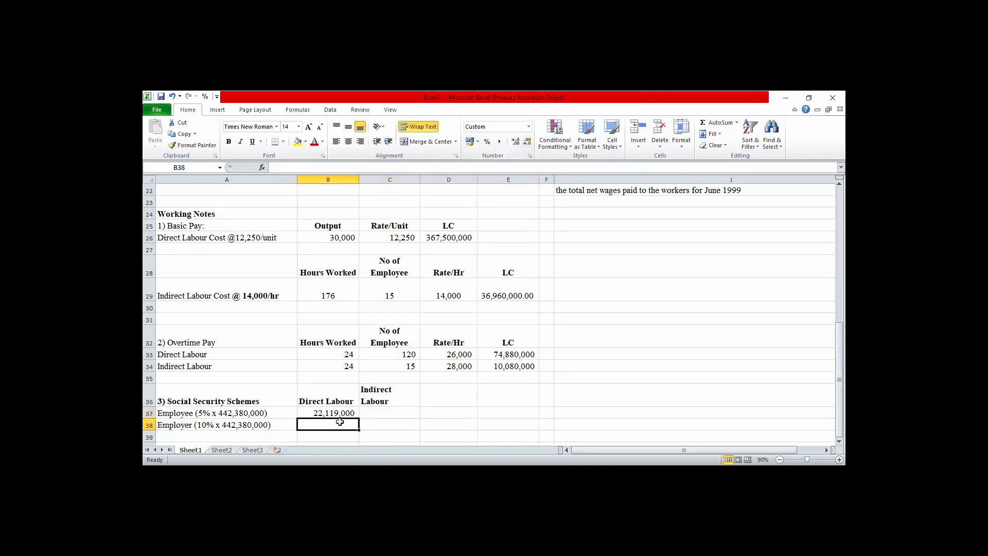
type("=10")
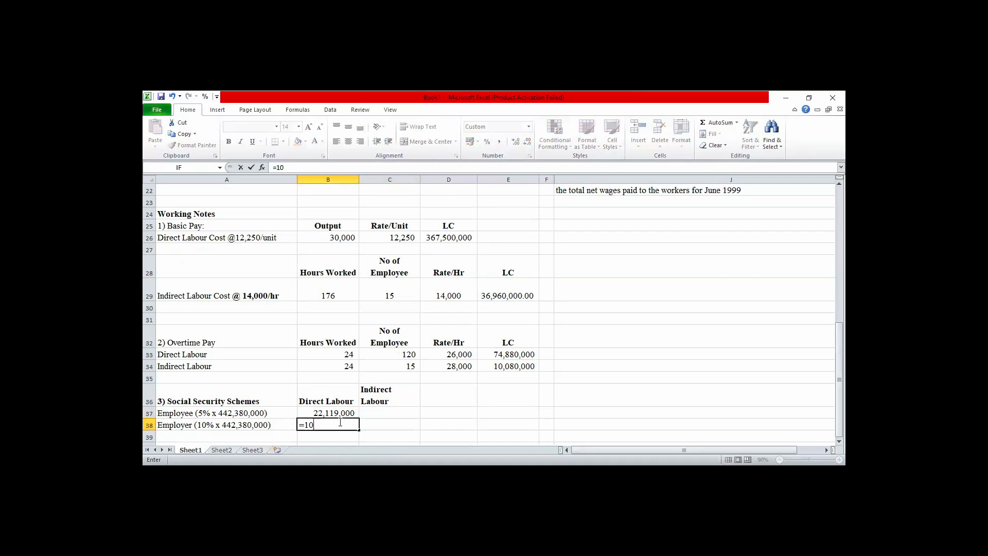
type("%*442380000")
key("Return")
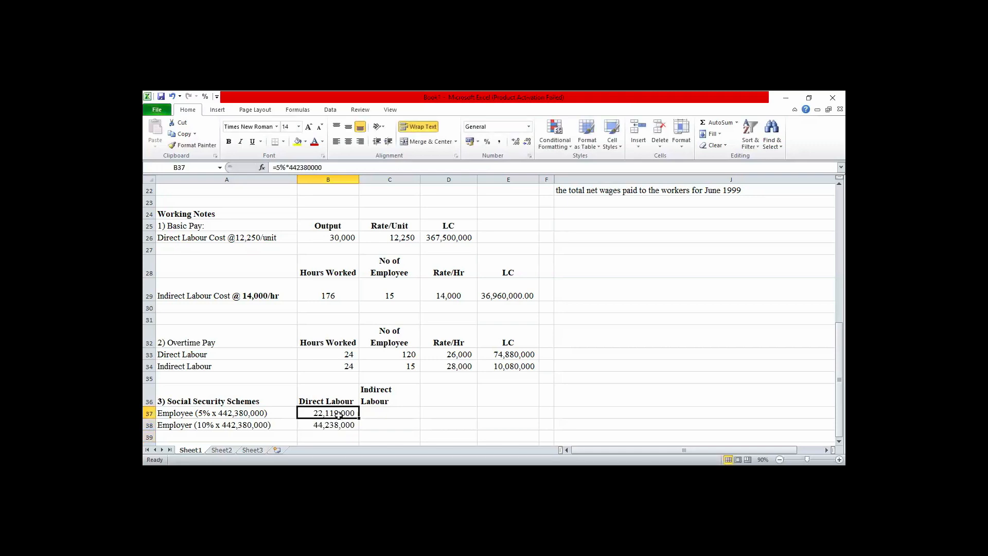
Apply a bottom double border to the direct labour contribution amounts in B37 and B38.
left_click(338, 415)
left_click(284, 141)
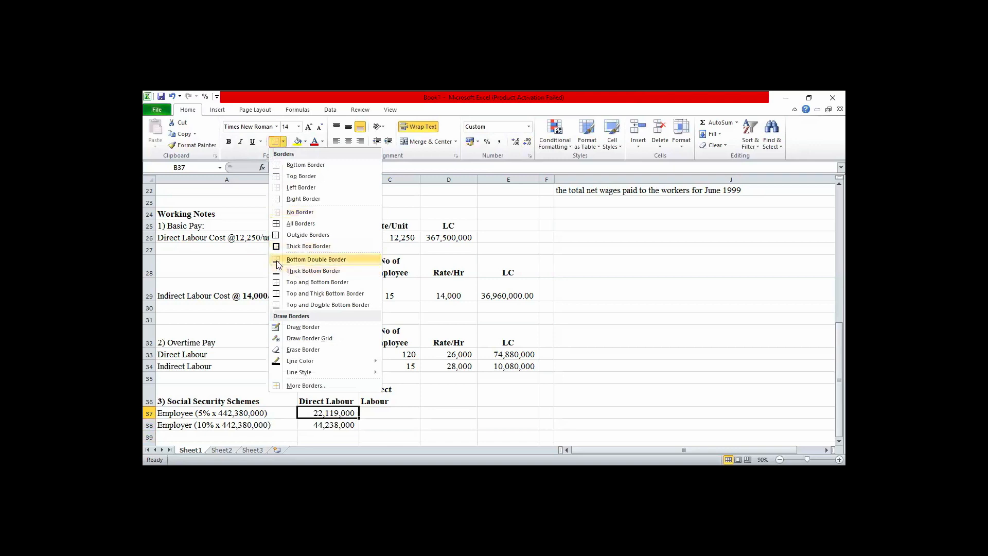
left_click(277, 260)
key("Down")
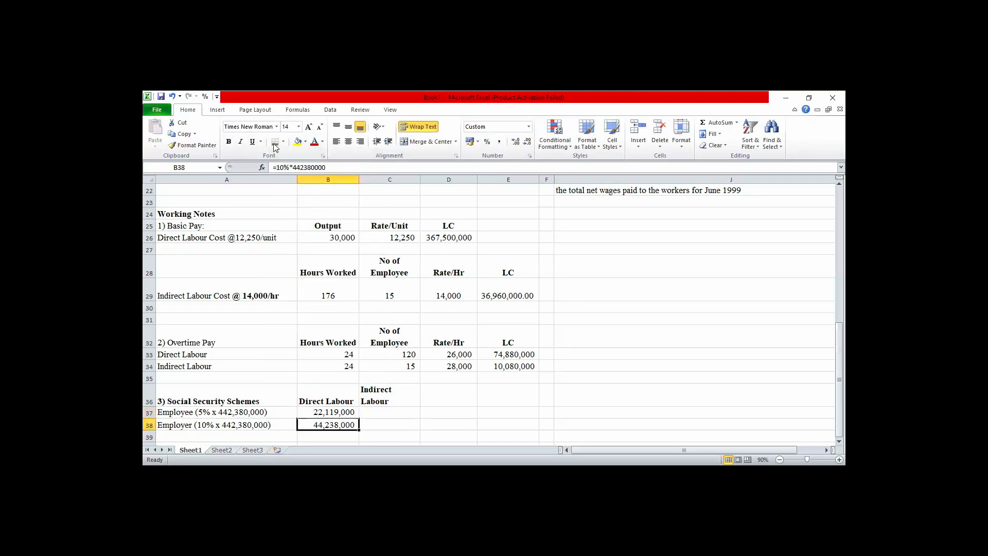
Move the "Indirect Labour" heading from C36 to B40, below the direct labour contributions.
left_click(383, 394)
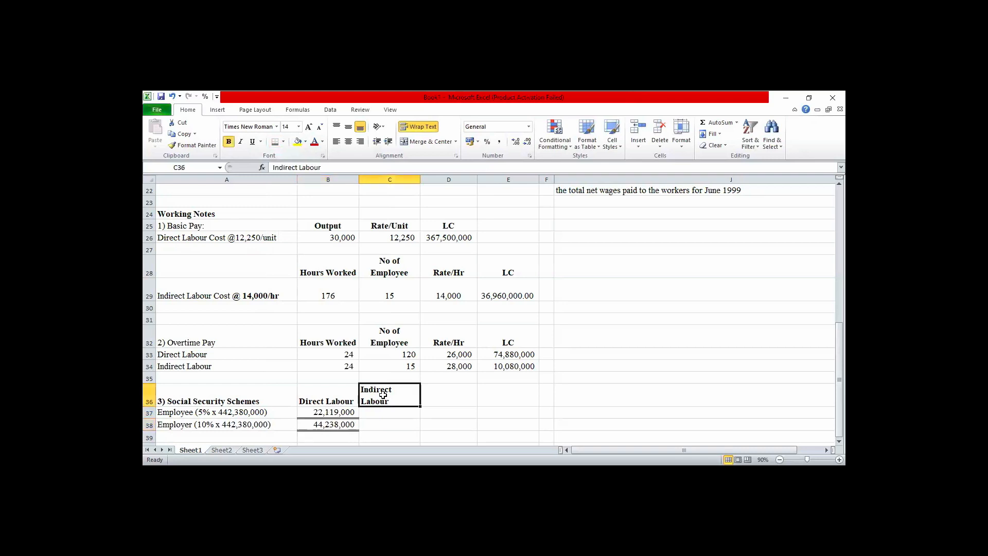
key("ctrl+c")
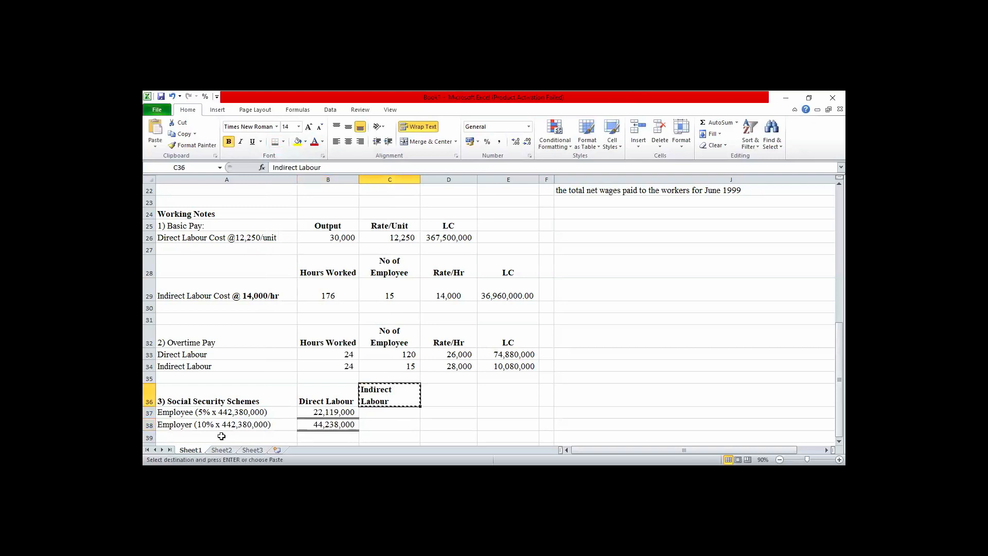
left_click(201, 437)
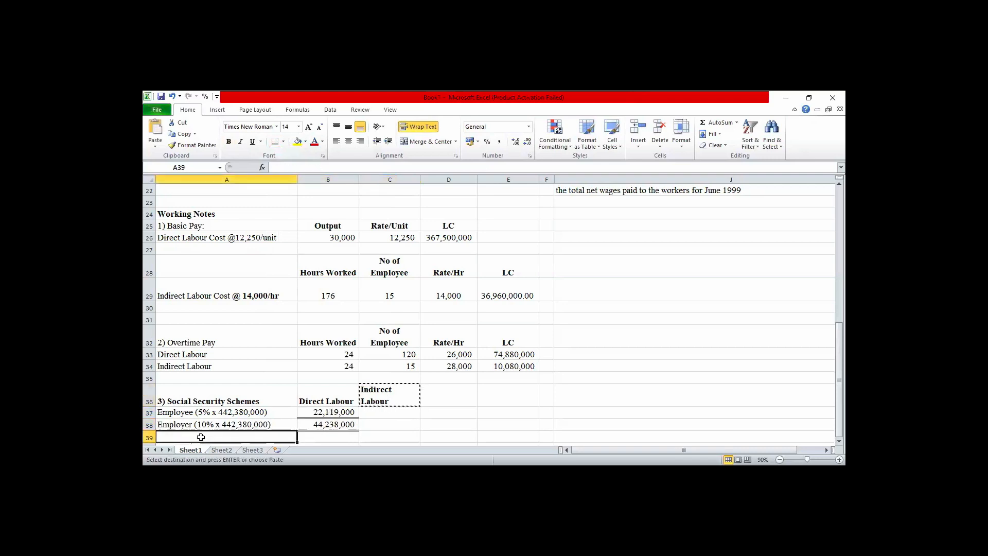
left_click(326, 442)
key("Down")
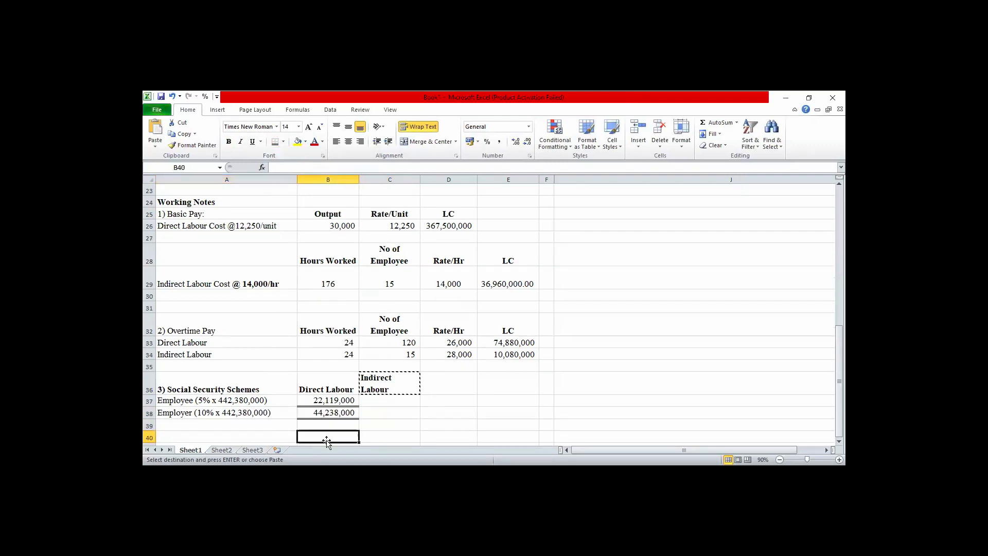
key("ctrl+v")
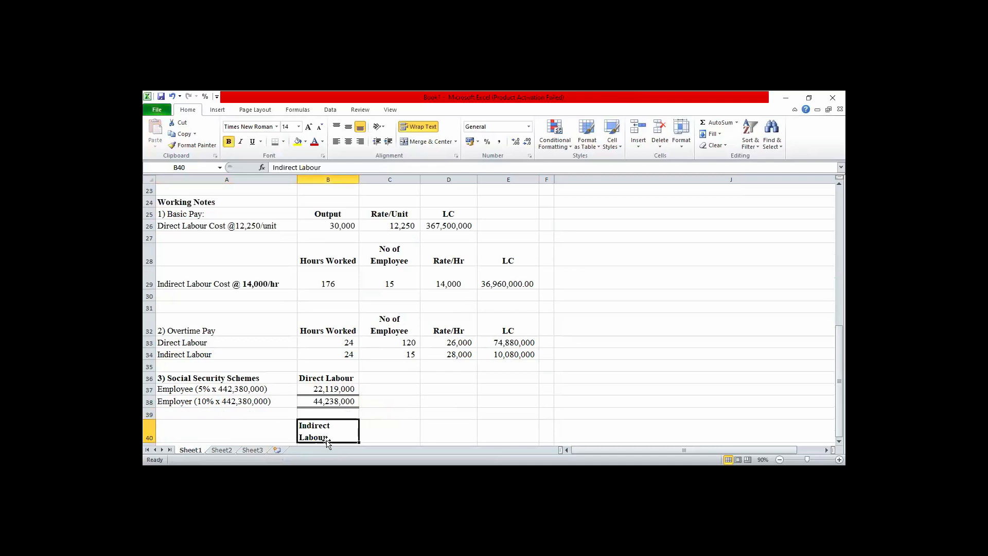
left_click(385, 421)
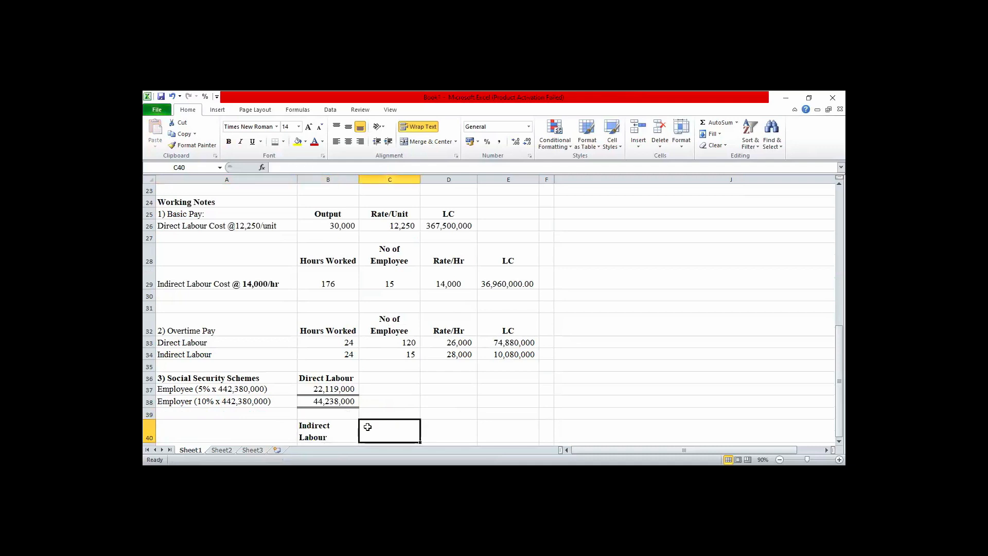
Copy the Employee and Employer contribution labels from A37:A38 into A41:A42, under the Indirect Labour heading.
left_click(244, 431)
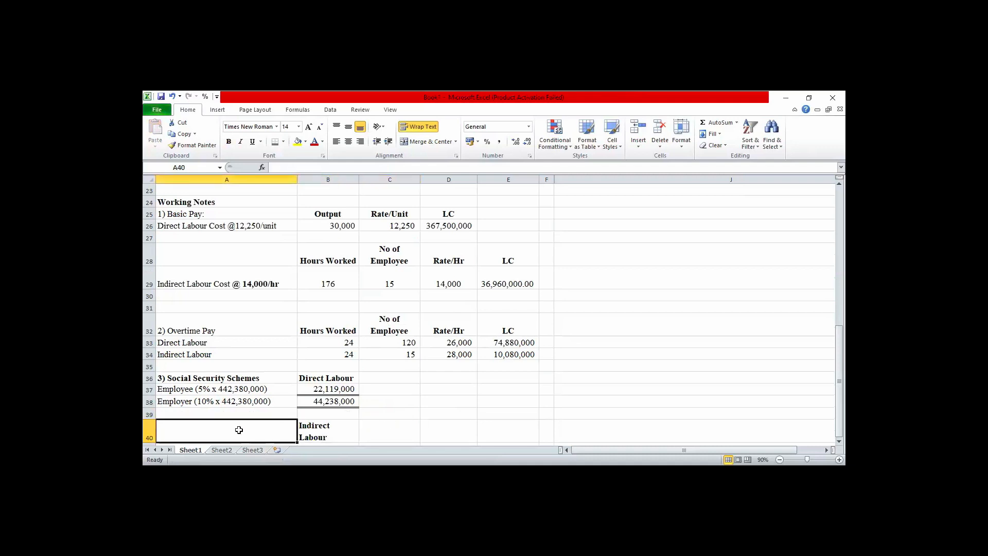
left_click(198, 386)
key("shift+Down")
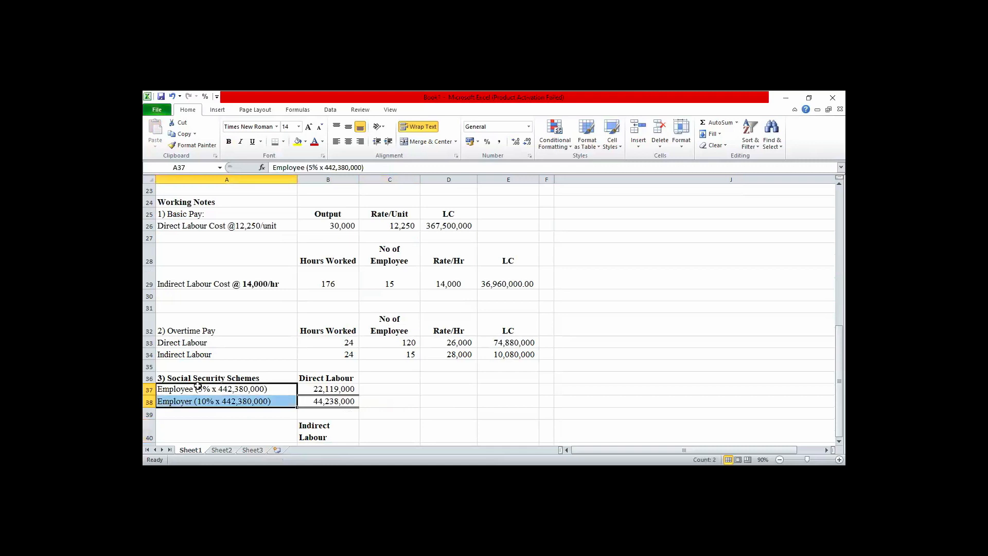
key("ctrl+c")
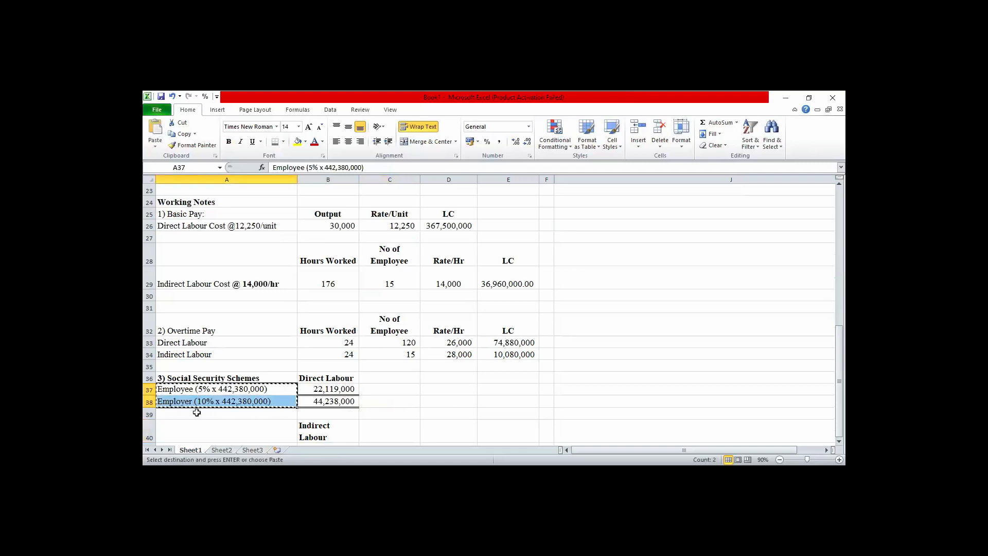
key("Down")
key("Down")
key("Down")
key("Down")
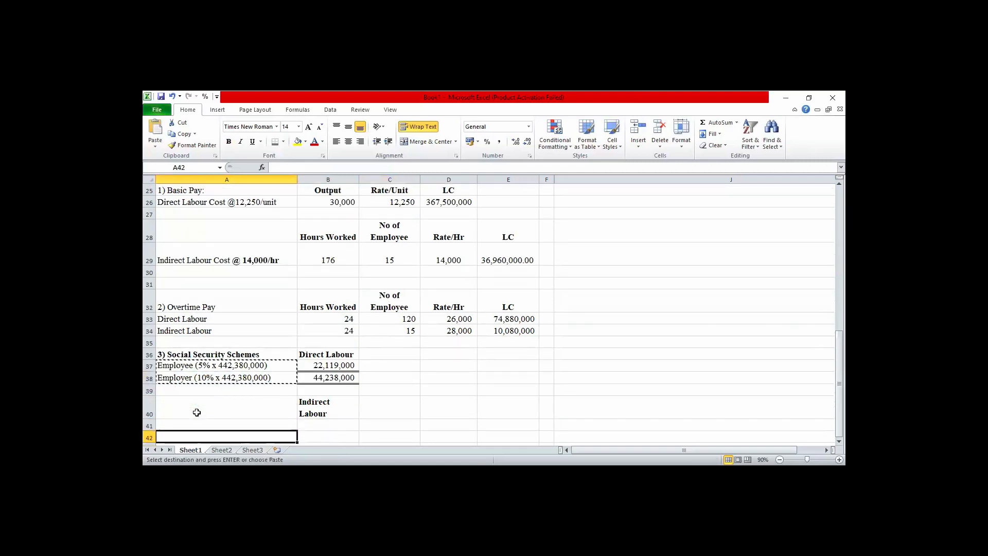
key("ctrl+v")
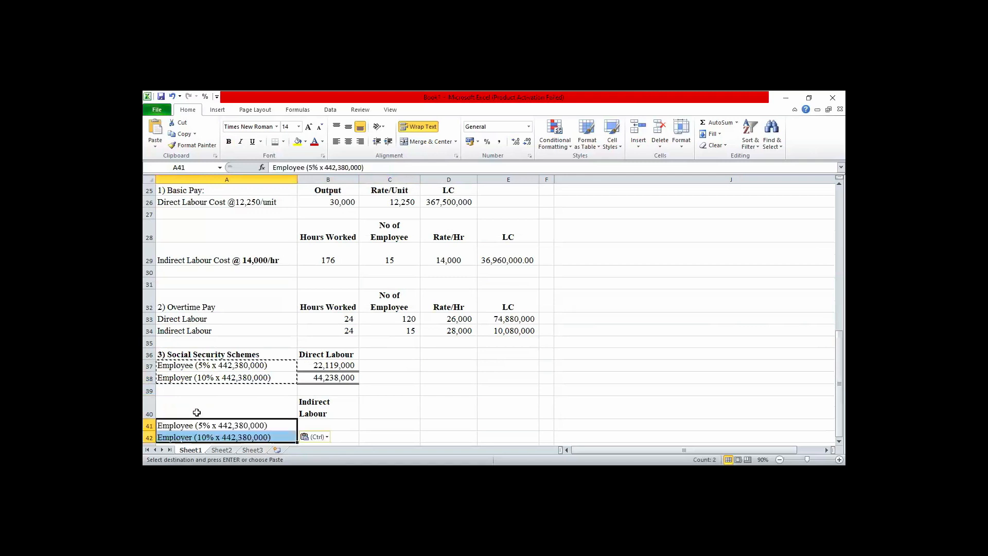
Remove the amount 442,380,000 from the copied Employee and Employer labels in A41 and A42, keeping the percentages and brackets.
double_click(264, 426)
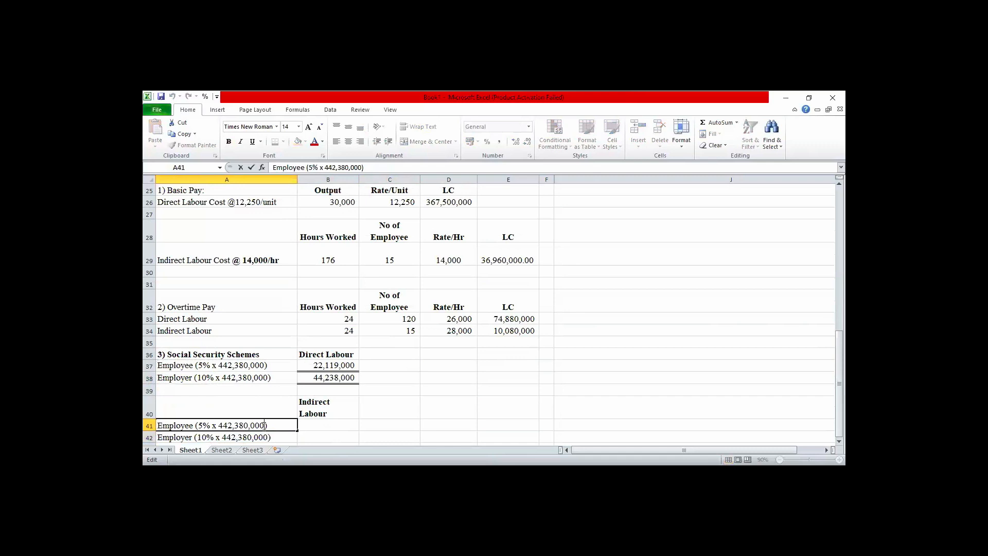
key("BackSpace")
key("BackSpace")
key("BackSpace")
key("BackSpace")
key("BackSpace")
key("BackSpace")
key("BackSpace")
key("BackSpace")
key("BackSpace")
key("BackSpace")
key("BackSpace")
double_click(267, 437)
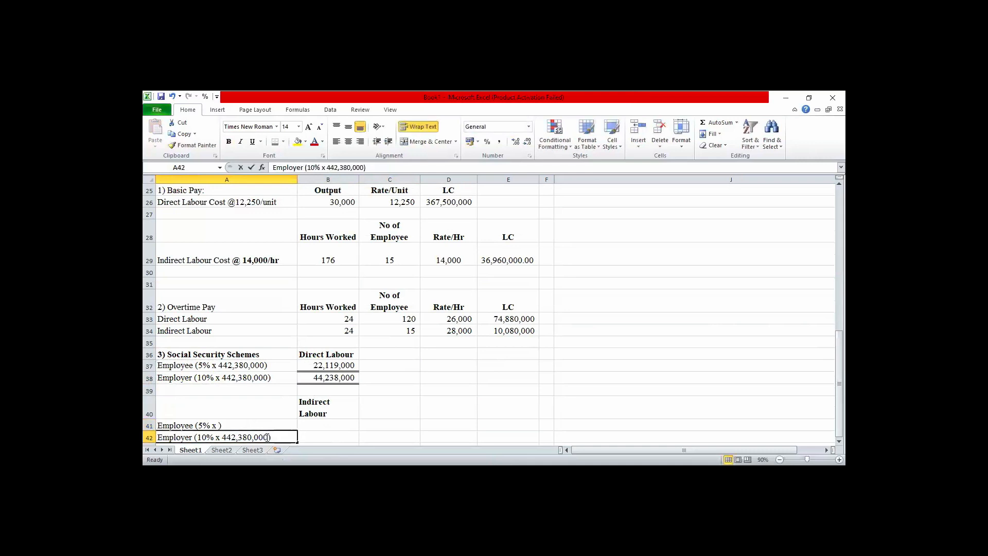
key("BackSpace")
key("BackSpace")
key("BackSpace")
key("BackSpace")
key("BackSpace")
key("BackSpace")
key("BackSpace")
key("BackSpace")
key("BackSpace")
key("BackSpace")
key("BackSpace")
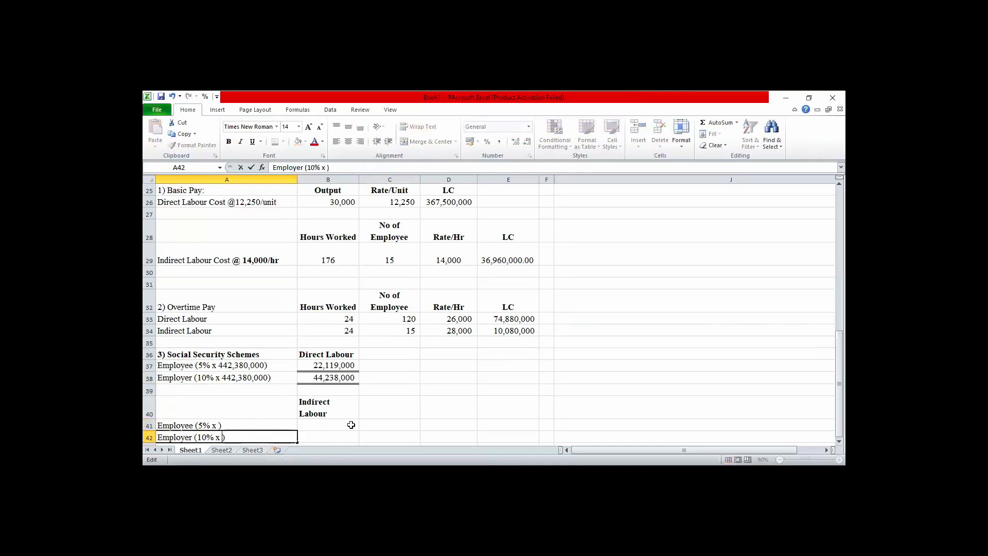
Check the indirect labour gross pay in the summary table and return to the social security working notes.
left_click(388, 407)
key("Up")
key("Up")
key("Up")
key("Up")
key("Up")
key("Up")
key("Up")
key("Up")
key("Up")
key("Up")
key("Up")
key("Up")
key("Up")
key("Up")
key("Up")
key("Up")
key("Up")
key("Up")
key("Up")
key("Up")
key("Up")
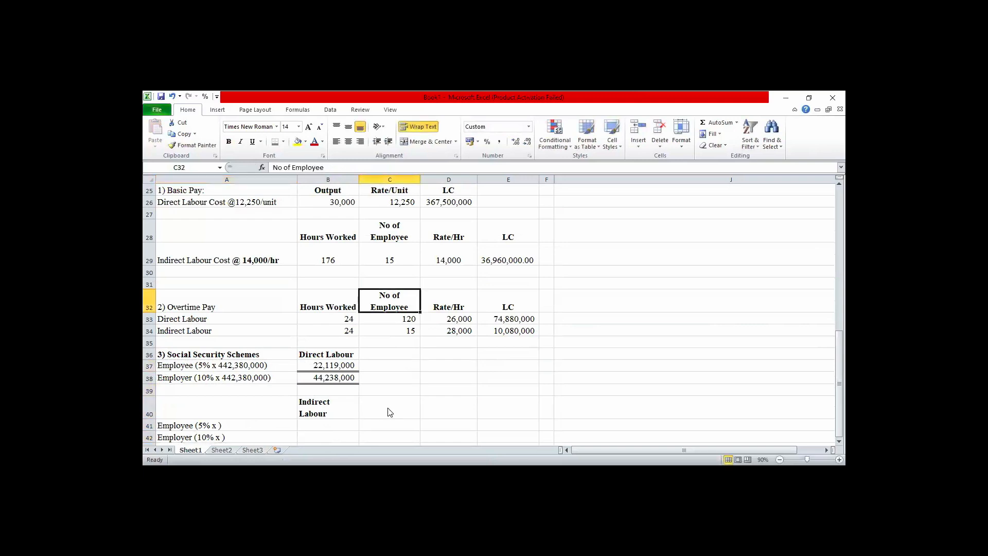
key("Down")
key("Down")
key("Down")
key("Down")
key("Down")
key("Down")
key("Down")
key("Down")
key("Down")
key("Down")
key("Down")
key("Down")
key("Down")
key("Down")
key("Down")
key("Down")
key("Down")
key("Down")
key("Down")
key("Down")
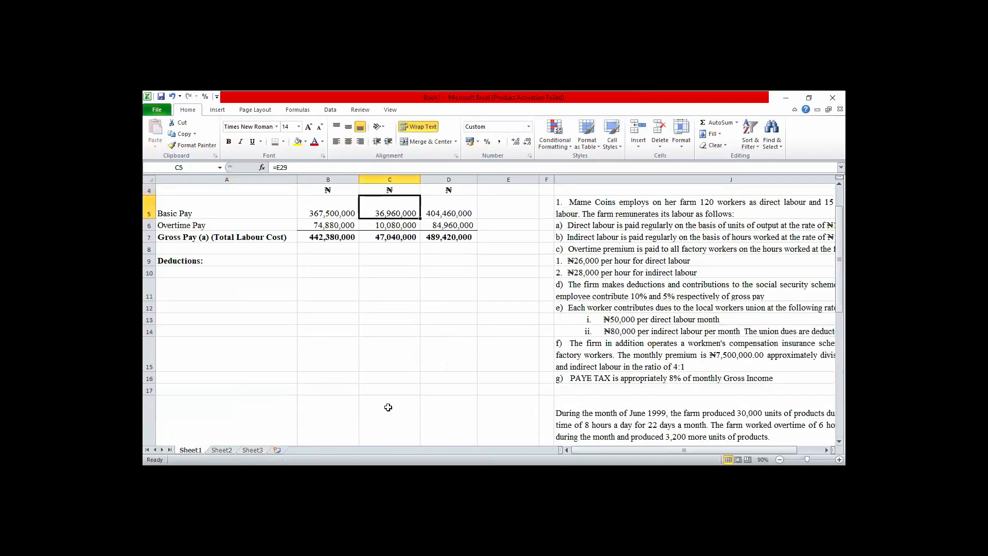
key("Down")
key("Down")
key("Down")
key("Down")
key("Down")
key("Down")
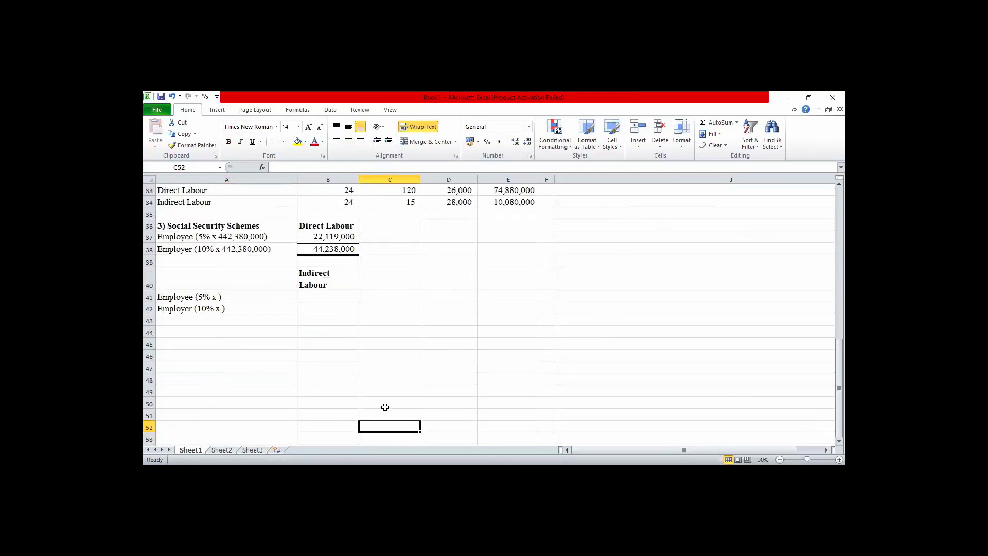
Complete the labels in A41 and A42 as "Employee (5% x 47,040,000)" and "Employer (10% x 47,040,000)".
double_click(217, 297)
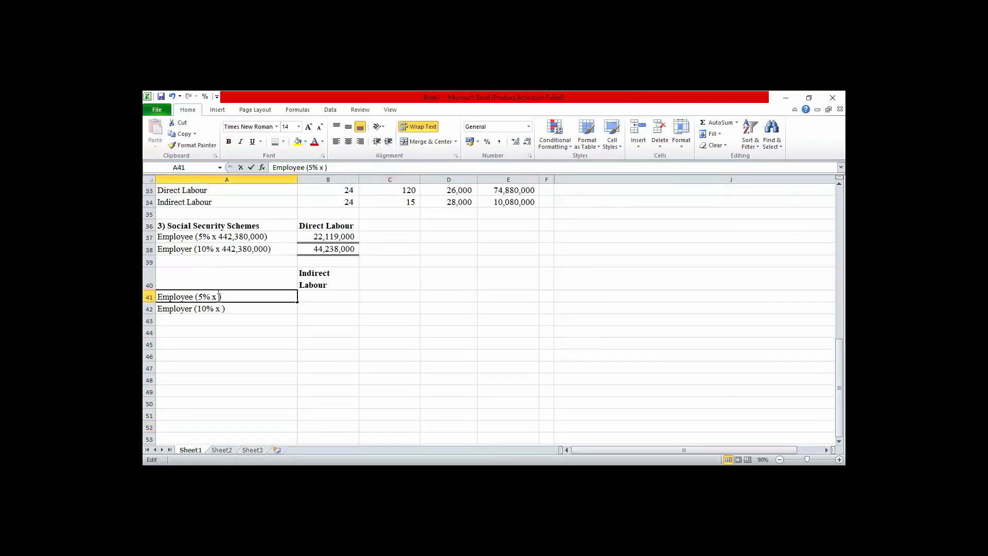
key("BackSpace")
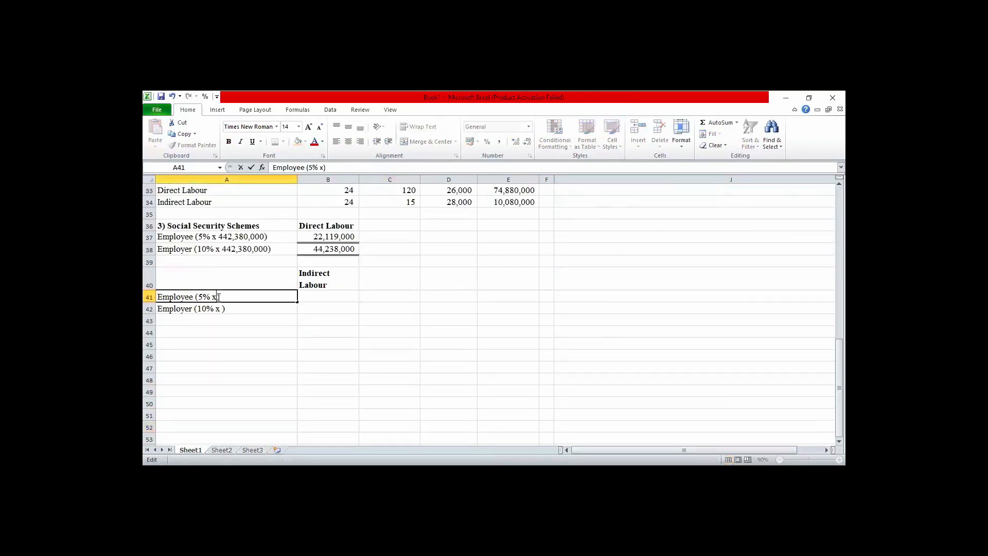
type("47,040,000")
double_click(223, 308)
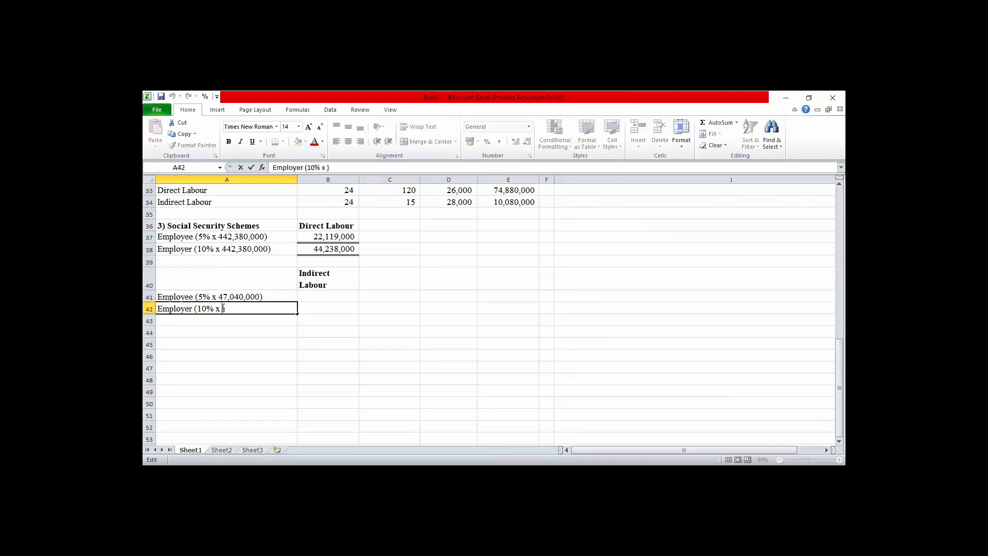
type("47,040,000")
Calculate the employee contribution for indirect labour in B41 with the formula =5%*47040000.
left_click(314, 295)
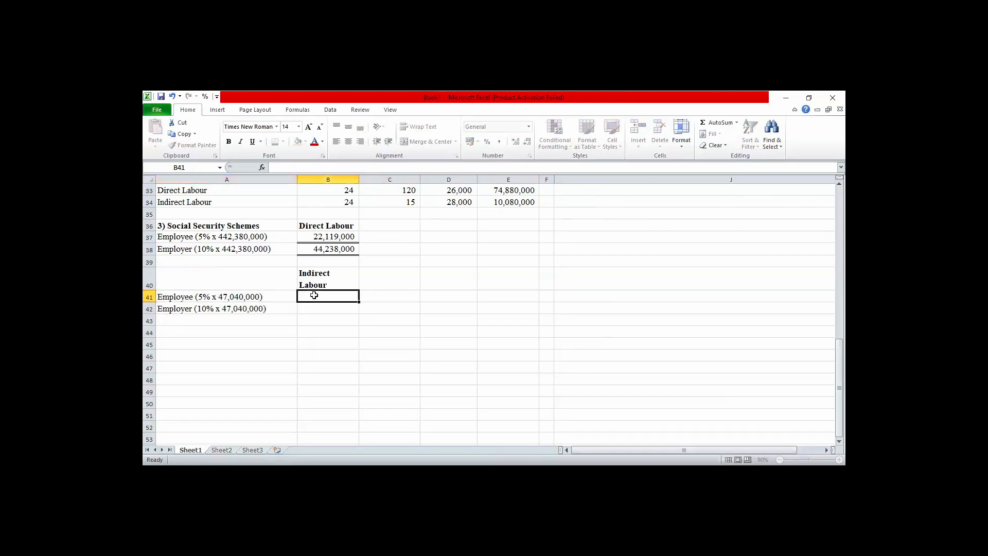
type("=")
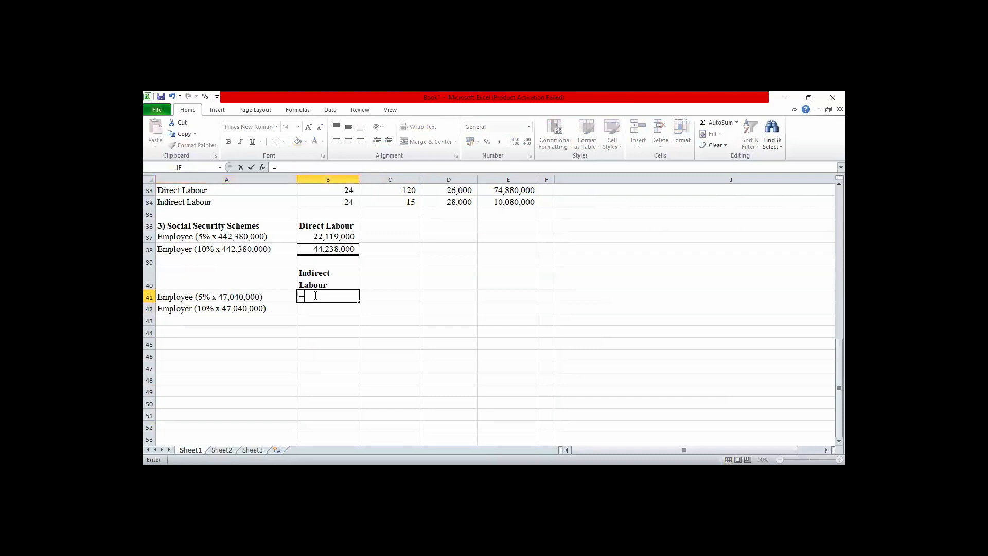
type("5%*47040,")
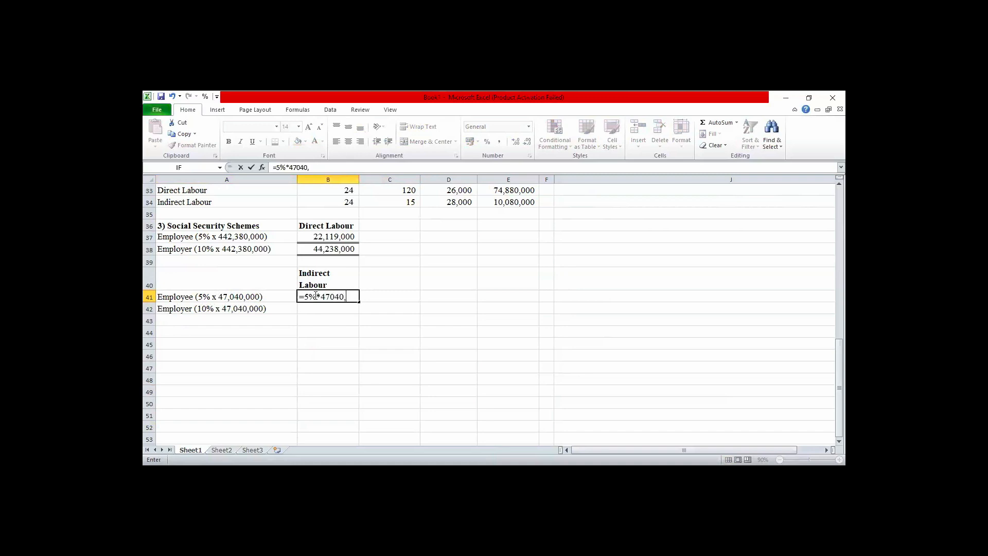
key("BackSpace")
type("000")
key("Return")
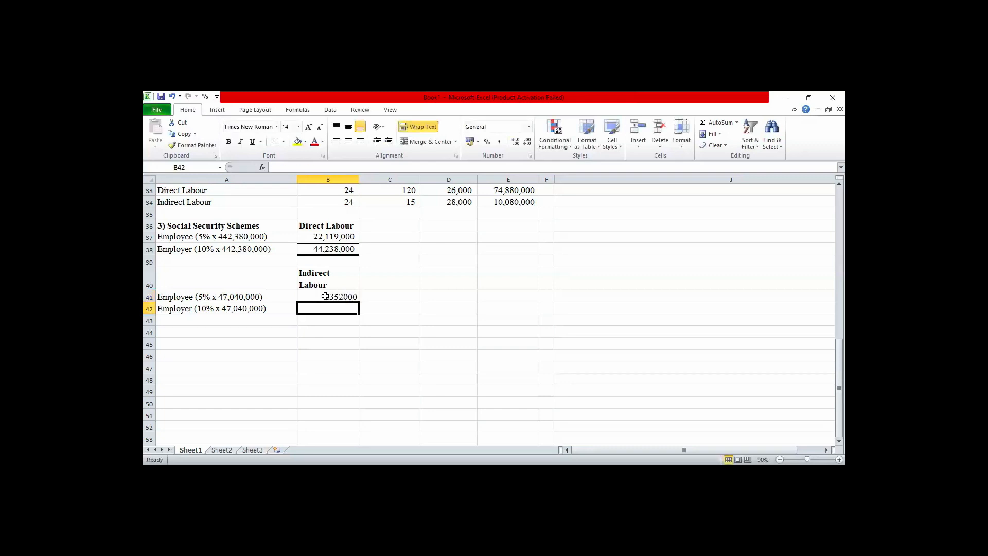
Enter the formula =10*47040000 in B42 for the indirect labour employer contribution.
left_click(326, 295)
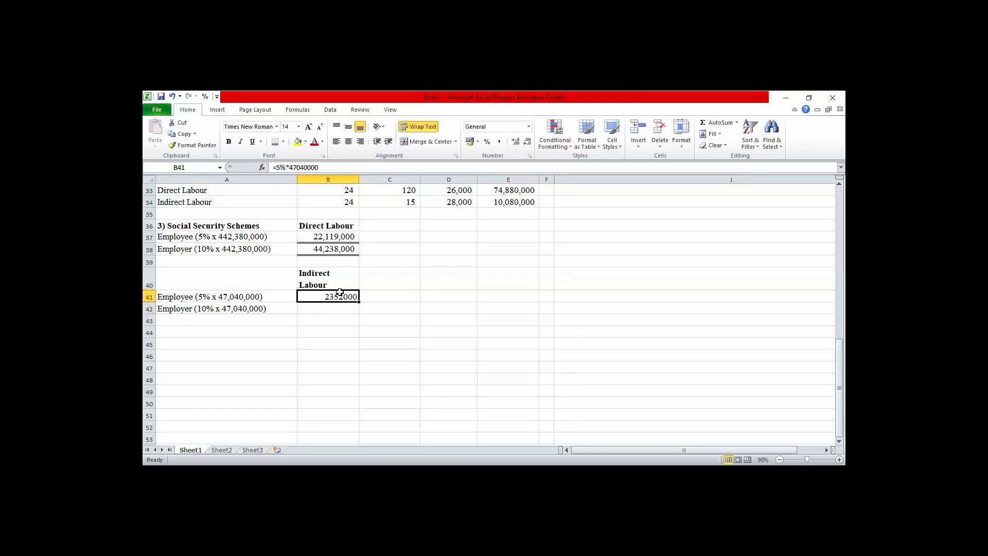
left_click(305, 309)
type("=")
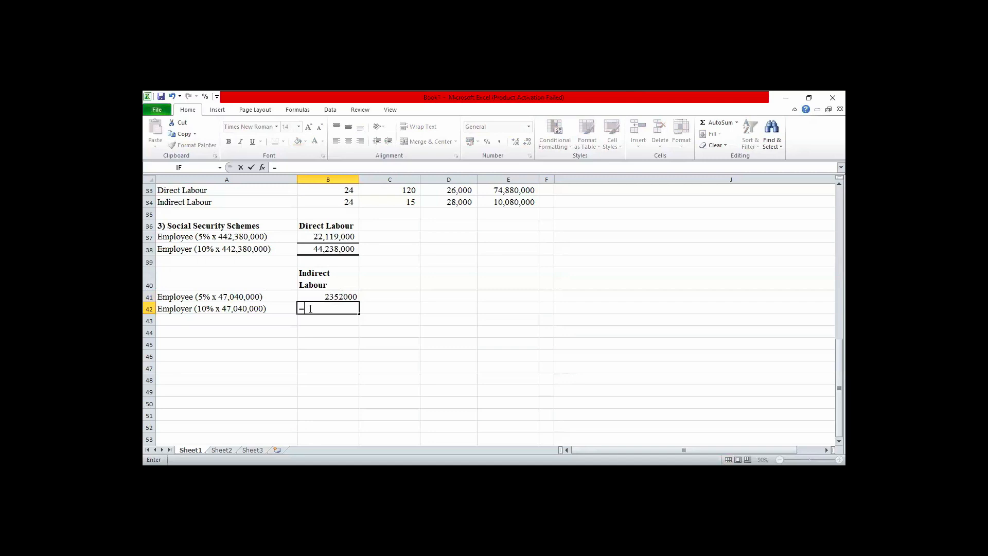
type("10*47040000")
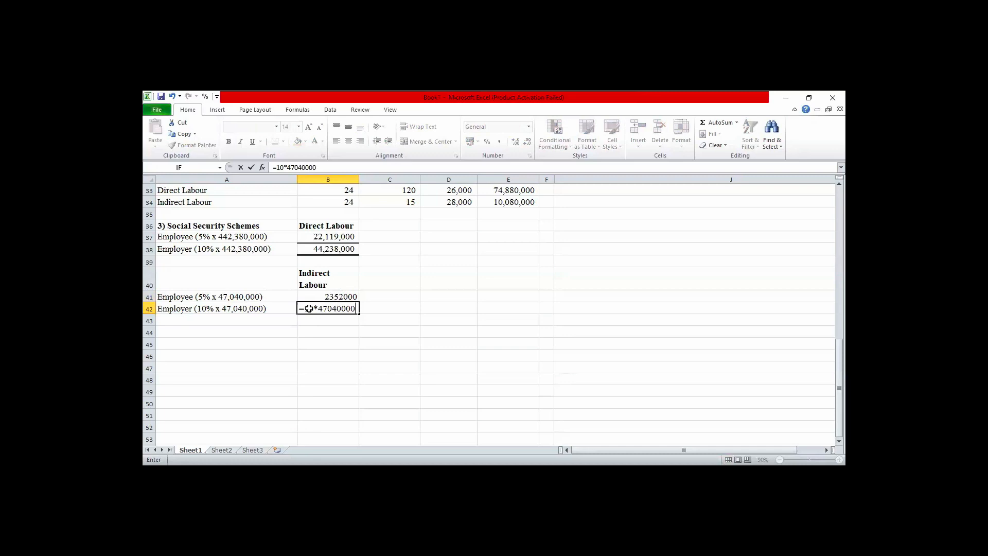
key("Return")
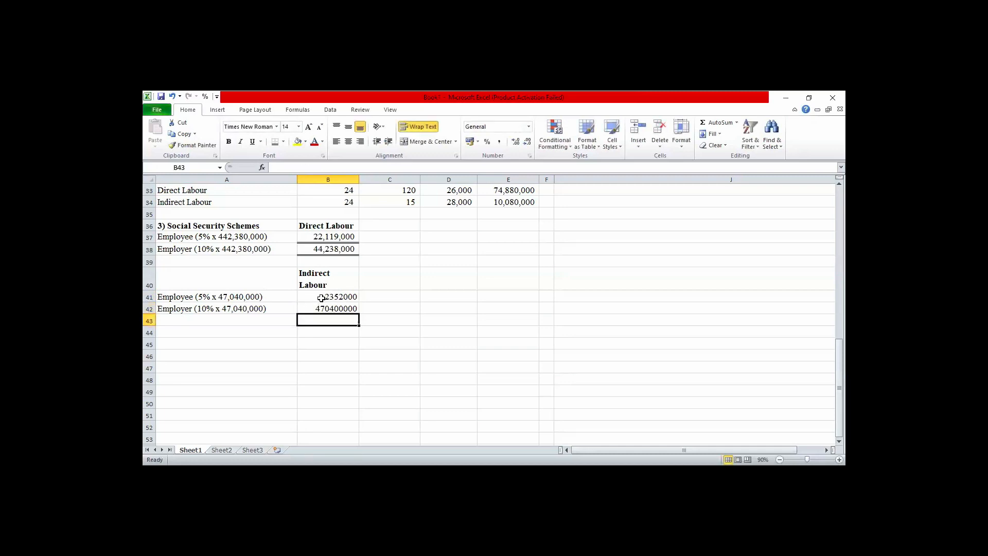
Format the indirect labour contributions in B41:B42 with thousands separators and two decimals.
left_click(320, 297)
key("shift+Down")
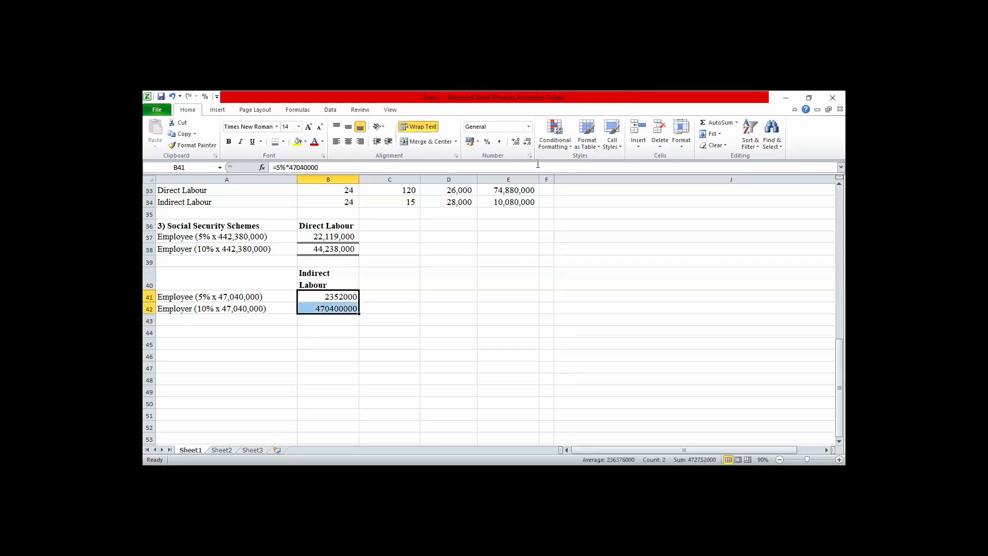
left_click(501, 144)
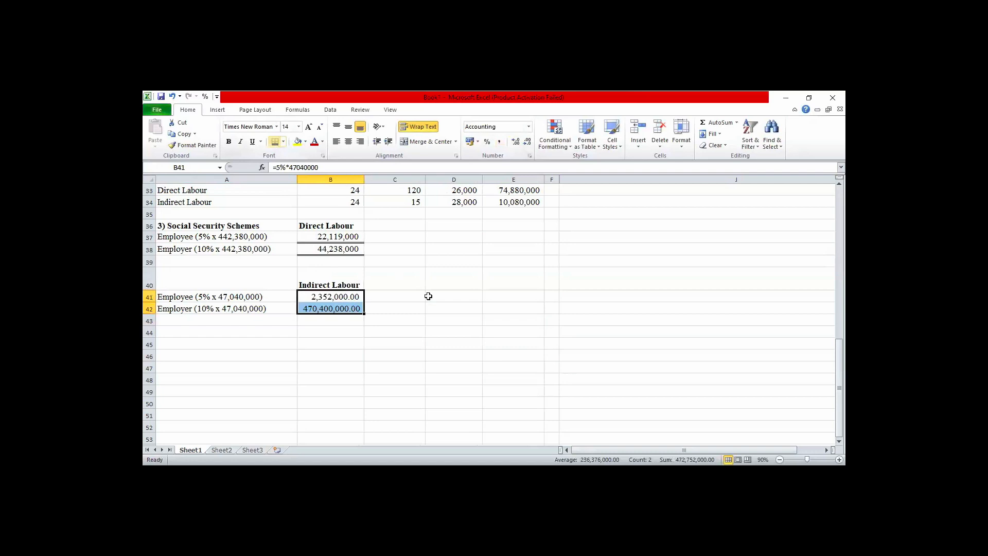
Apply a bottom double border to the amounts in B41 and B42, and fit row 40's height to its heading.
left_click(453, 297)
left_click(337, 287)
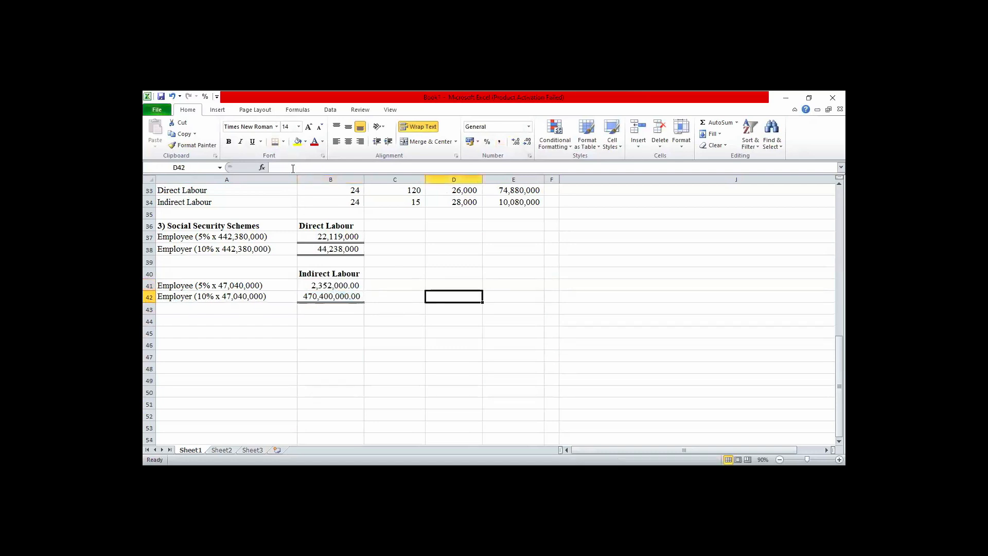
left_click(276, 147)
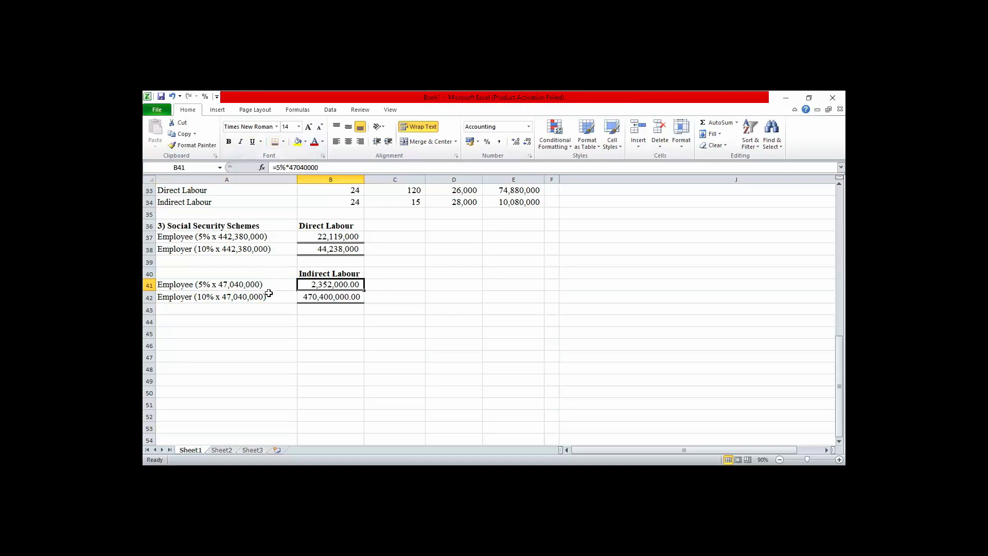
Try to correct the employer contribution in B42 by changing its formula to =10*4704000.
left_click(325, 299)
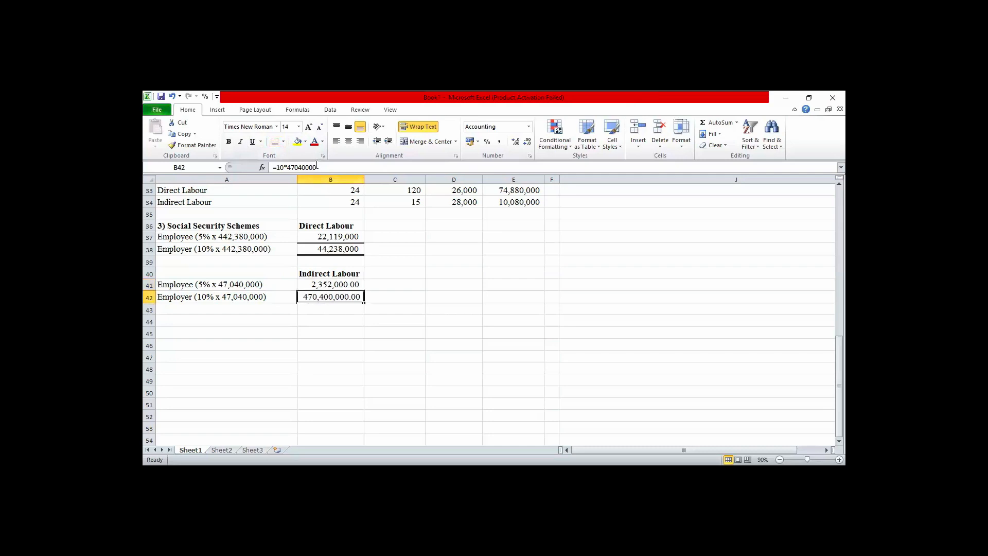
left_click(317, 167)
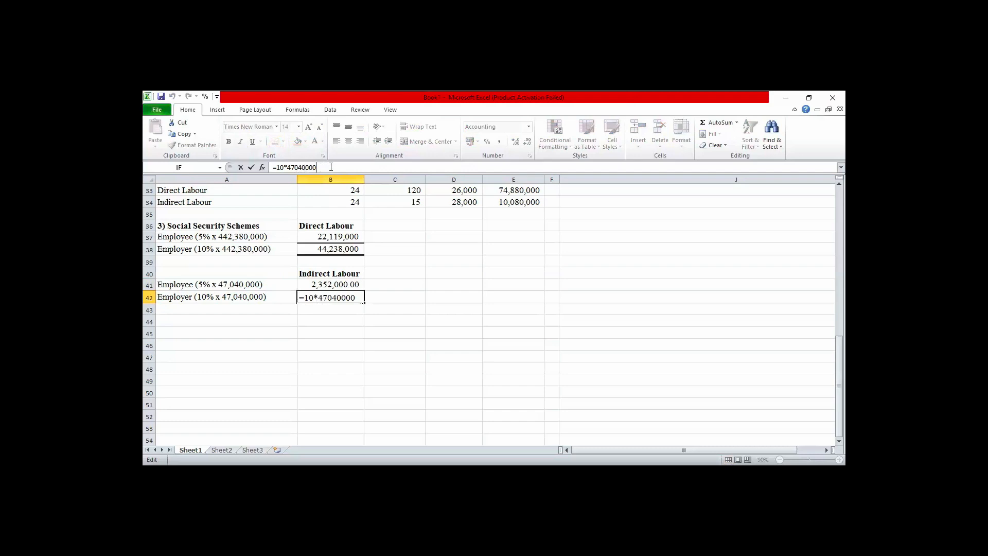
key("BackSpace")
key("Return")
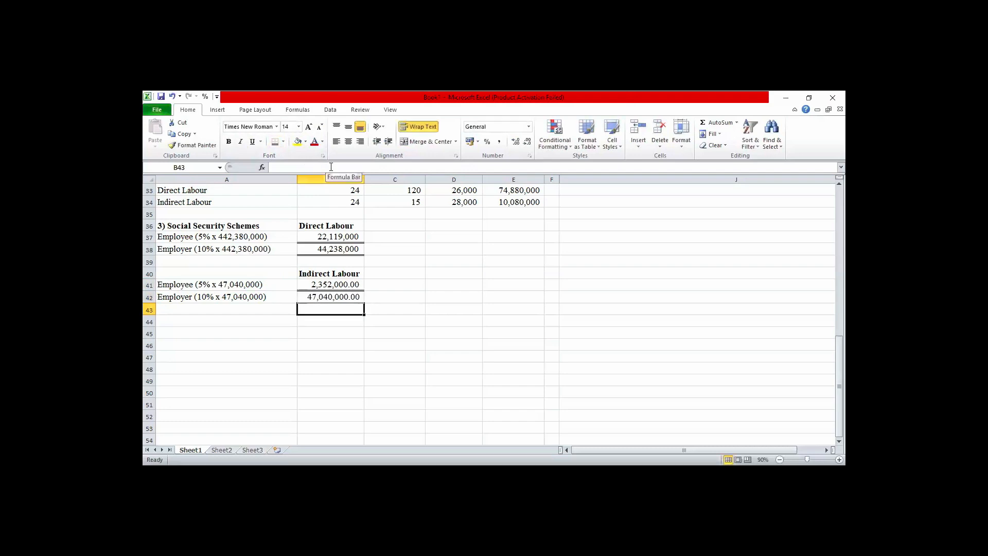
Correct the indirect labour employer contribution formula in B42 to =10%*47040000.
left_click(325, 299)
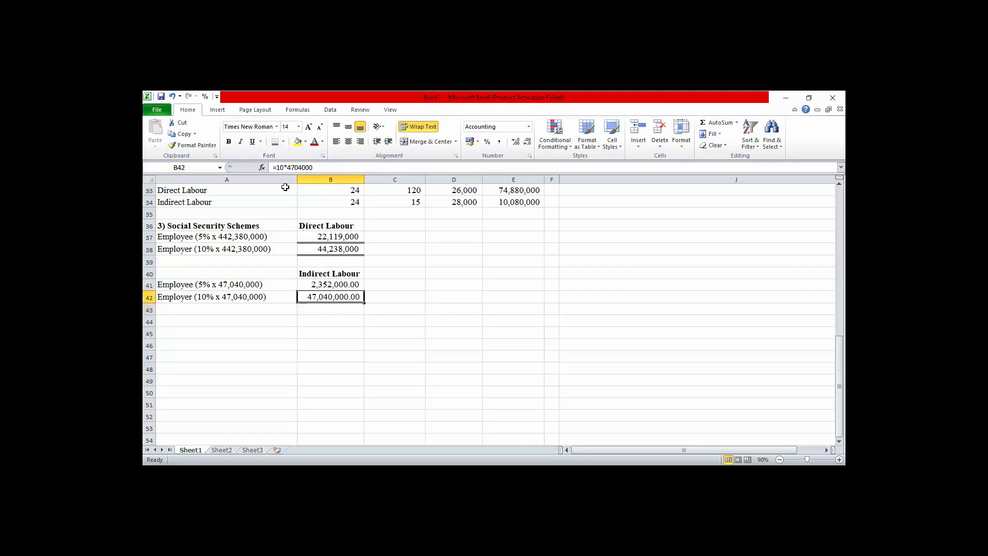
left_click(315, 168)
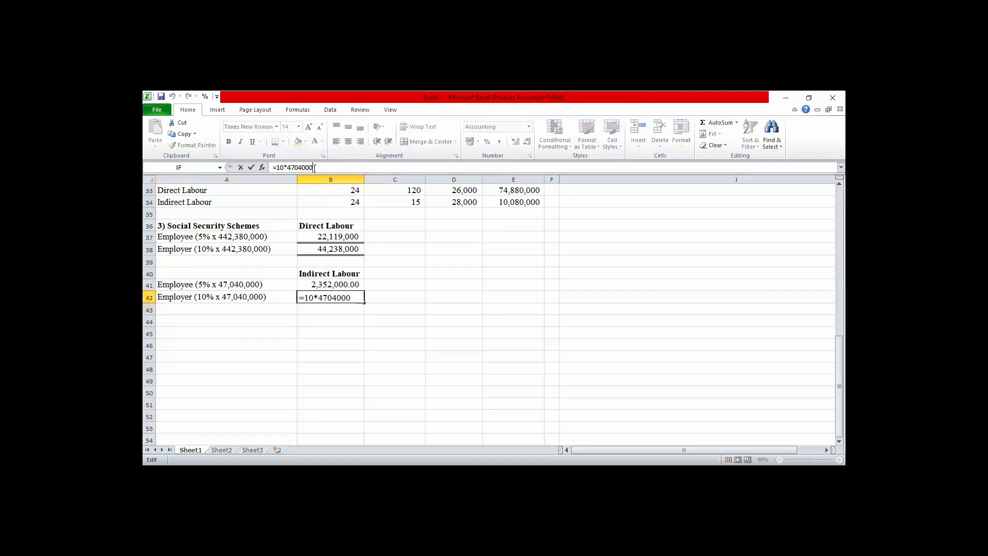
type("0")
left_click(286, 168)
type("%")
key("Return")
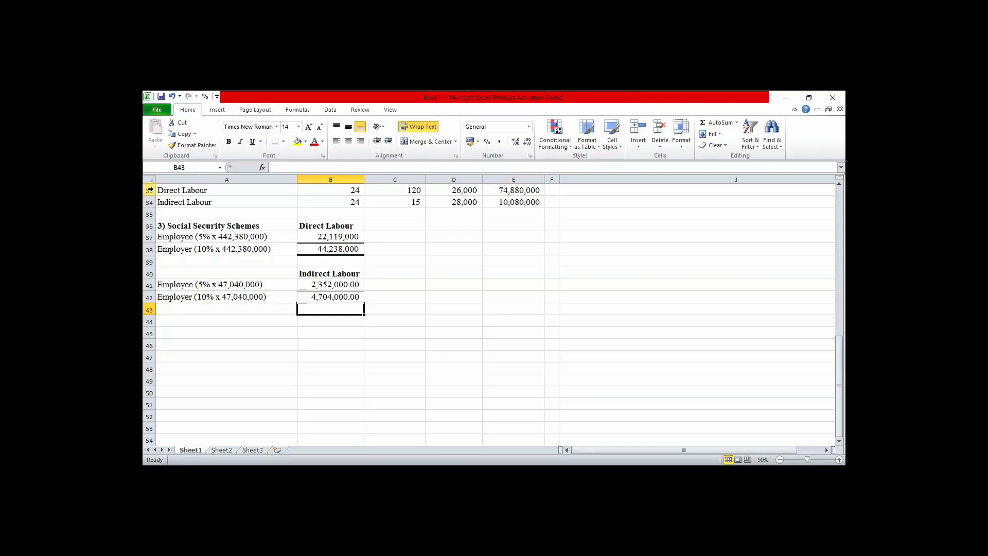
Enter the label Social Security (Employee 5%) in A10, under the Deductions heading of the labour cost computation.
key("Up")
key("Up")
key("Up")
key("Up")
key("Up")
key("Up")
key("Up")
key("Up")
key("Up")
key("Up")
key("Up")
key("Up")
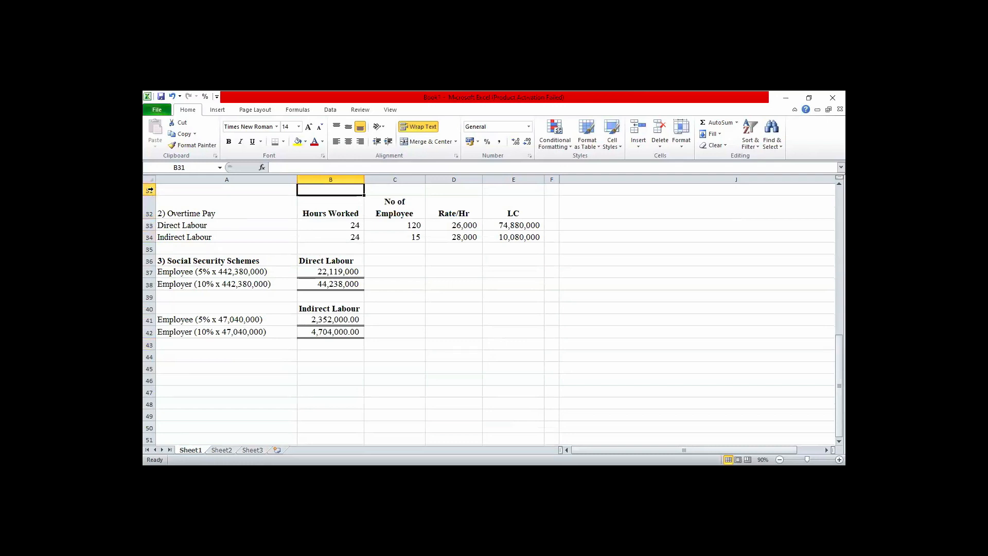
key("Up")
key("Up")
key("Up")
key("Up")
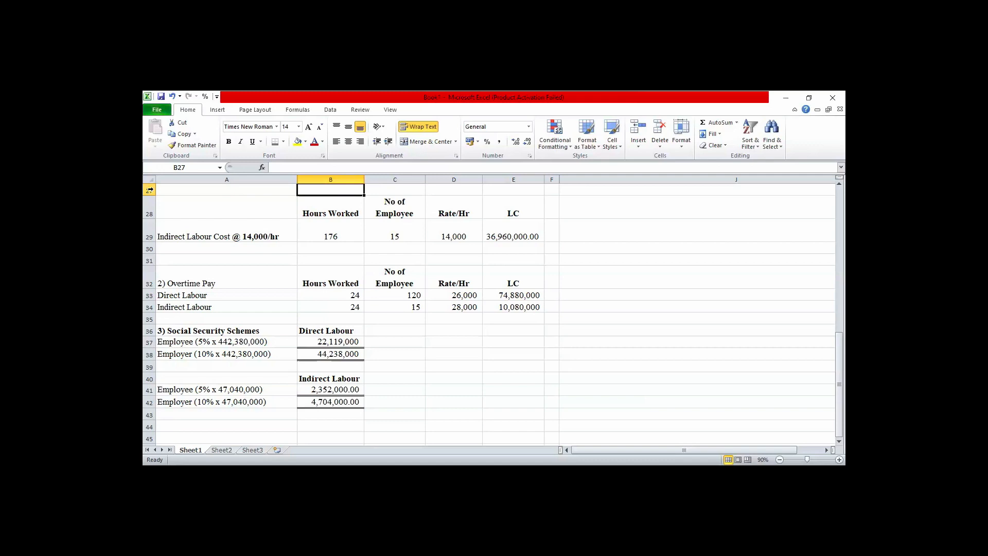
key("Up")
key("Up")
key("Up")
key("Up")
key("Up")
key("Up")
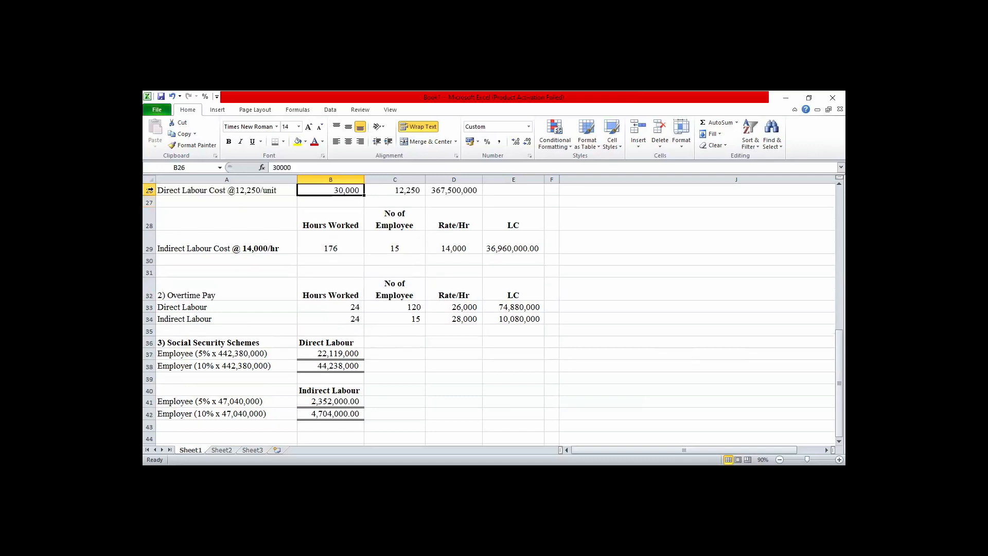
key("Up")
key("Up")
key("Up")
key("Up")
key("Up")
key("Up")
key("Up")
key("Up")
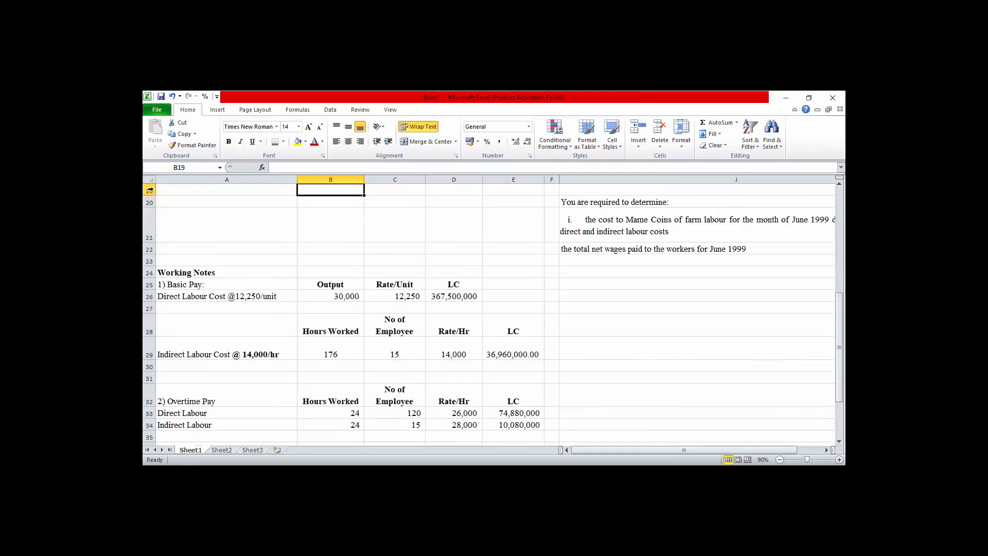
key("Up")
key("Up")
key("Up")
key("Up")
key("Up")
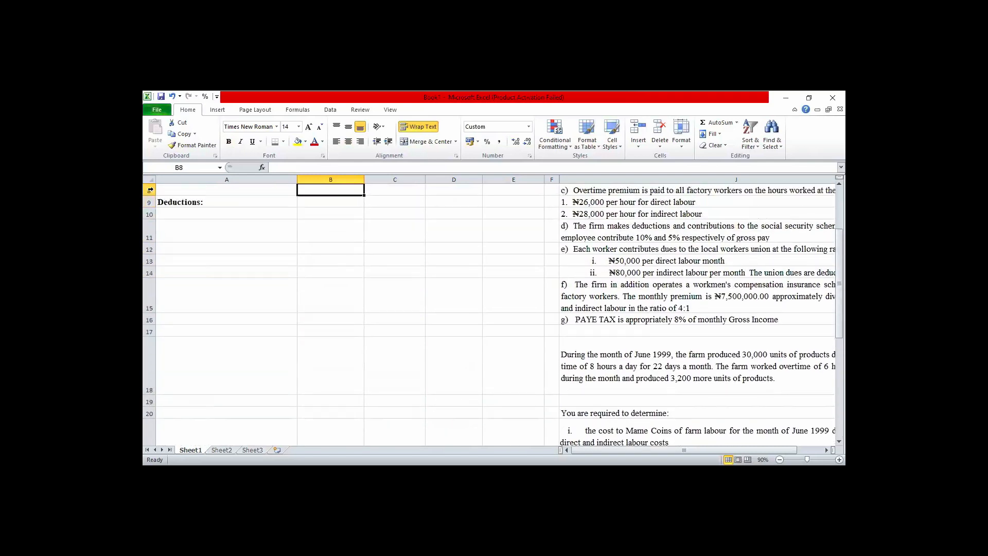
left_click(203, 213)
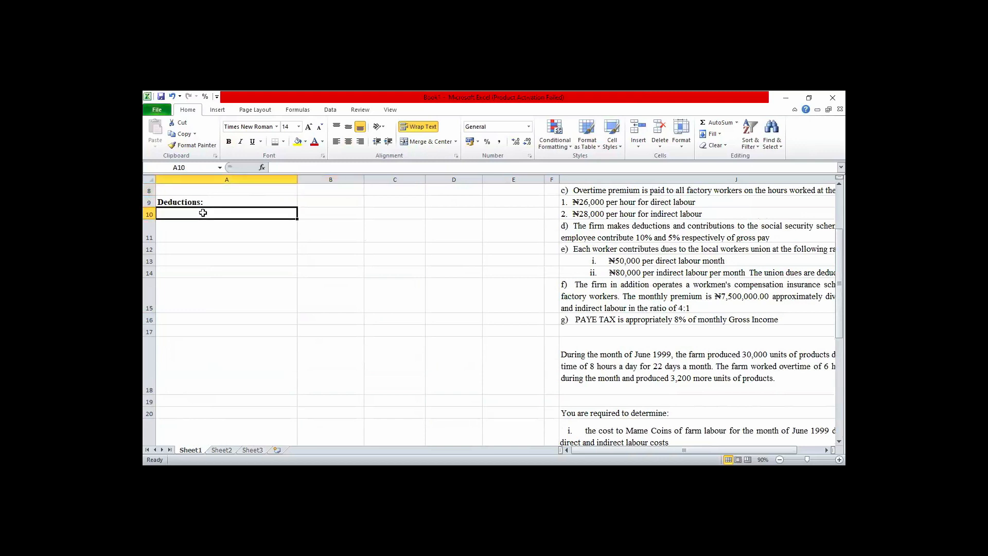
type("S")
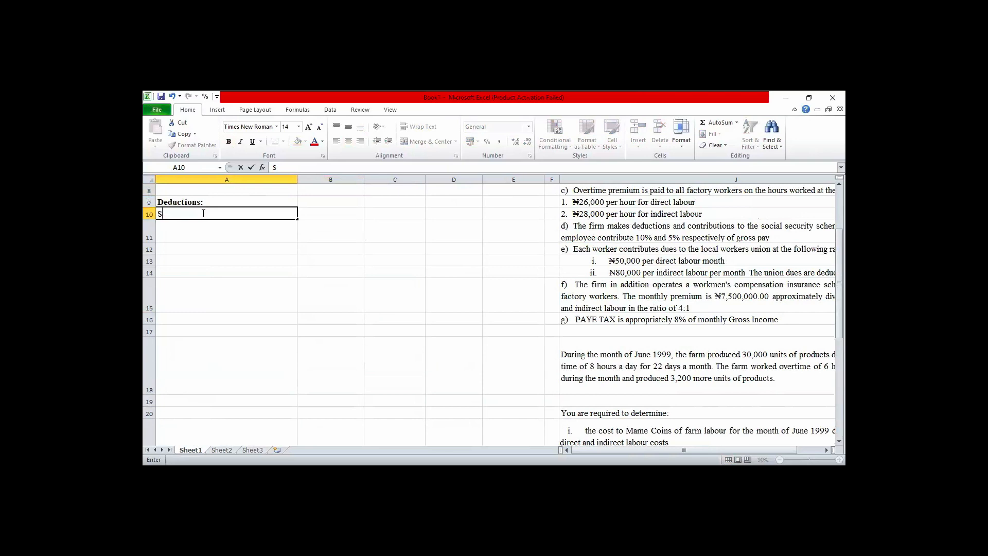
type("ocial Security (Emplo")
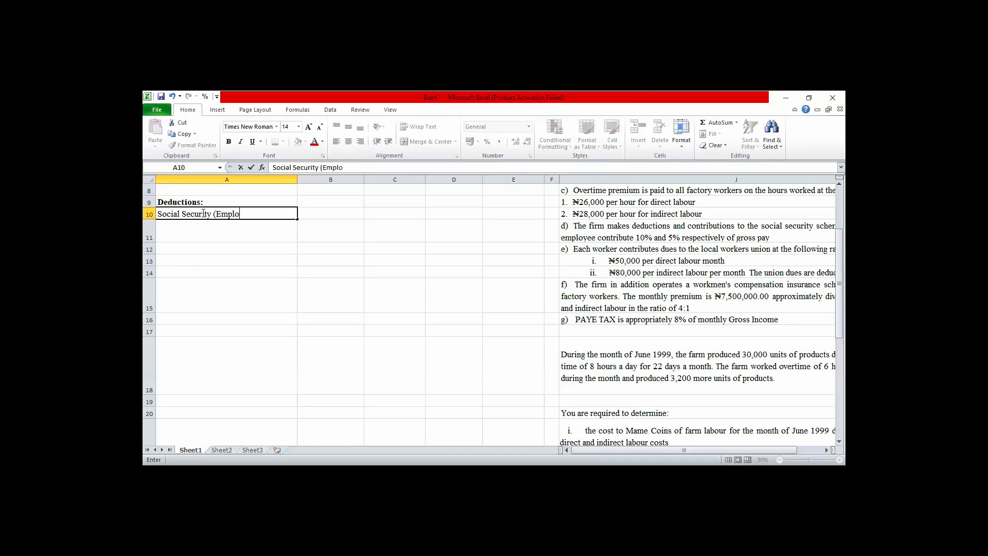
type("yes")
type("s")
key("BackSpace")
type("ee 5%)")
key("Tab")
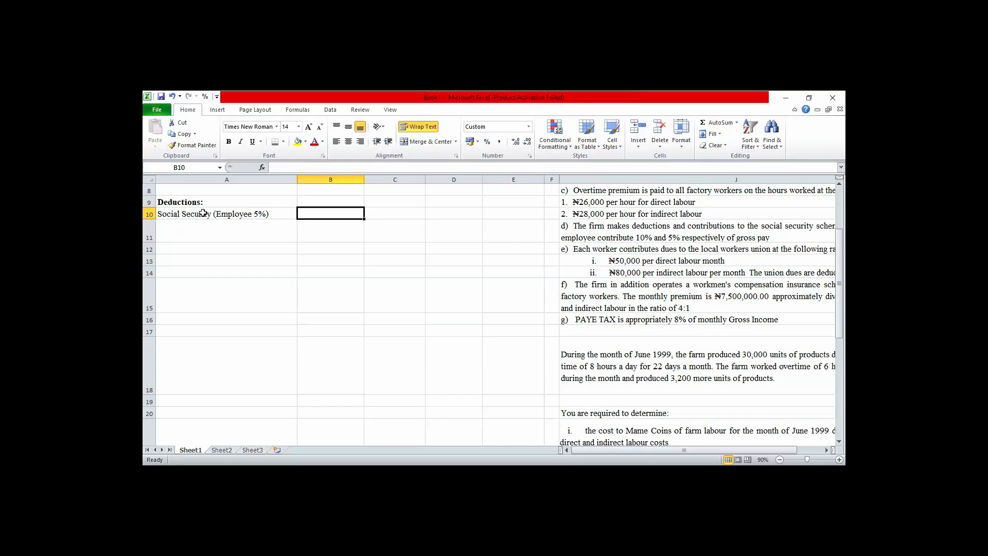
Link the direct labour social security deduction in B10 to the employee contribution in B37 of the working notes.
type("=")
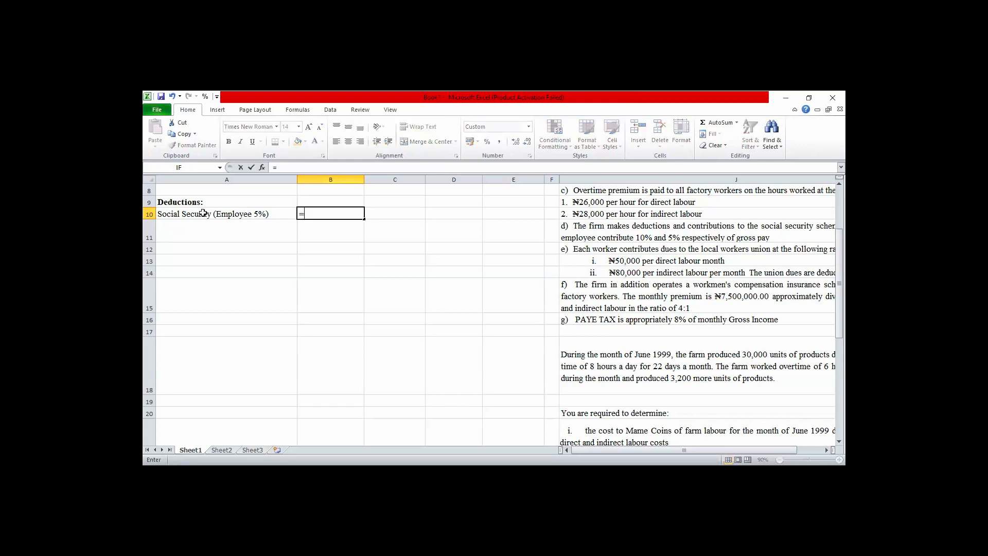
key("Down")
key("Down")
key("Down")
key("Down")
key("Down")
key("Down")
key("Down")
key("Down")
key("Down")
key("Down")
key("Down")
key("Down")
key("Down")
key("Down")
key("Down")
key("Down")
key("Down")
key("Down")
key("Down")
key("Down")
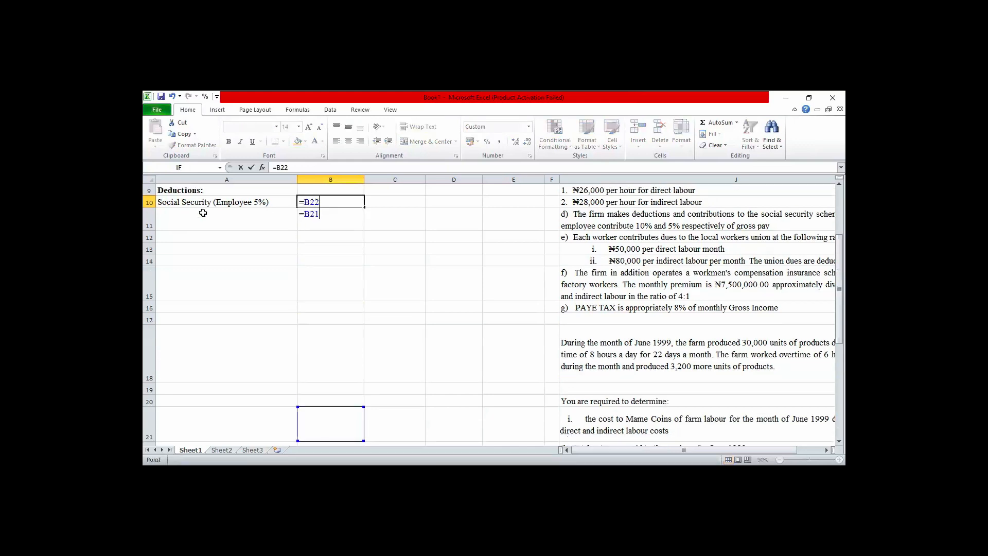
key("Down")
key("Down")
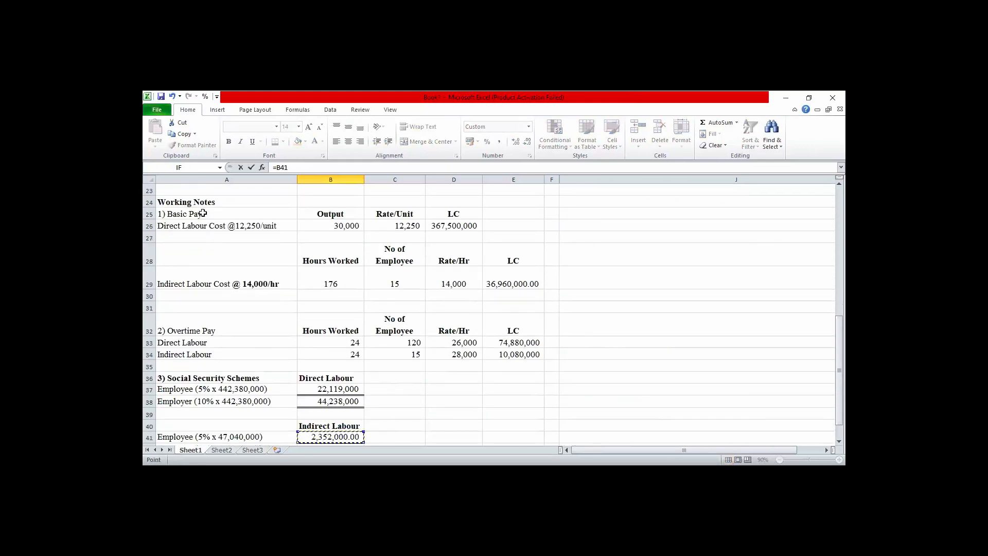
key("Up")
key("Up")
key("Up")
key("Escape")
key("Up")
Link the indirect labour social security deduction in C10 to the employee contribution in B41.
key("Right")
key("Right")
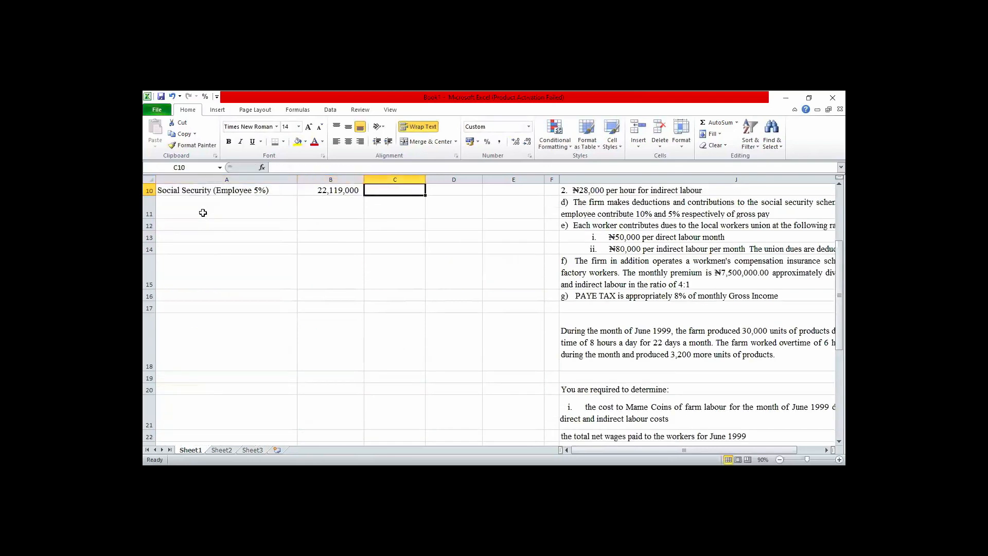
type("=")
key("Down")
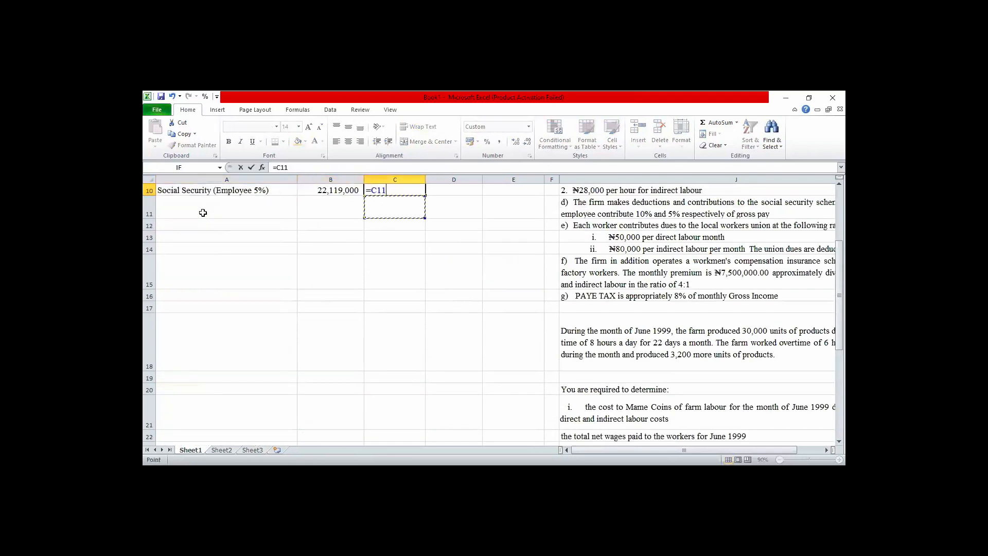
key("Down")
key("Down")
key("Down")
key("Down")
key("Down")
key("Down")
key("Down")
key("Down")
key("Down")
key("Down")
key("Down")
key("Down")
key("Down")
key("Down")
key("Down")
key("Down")
key("Down")
key("Down")
key("Down")
key("Down")
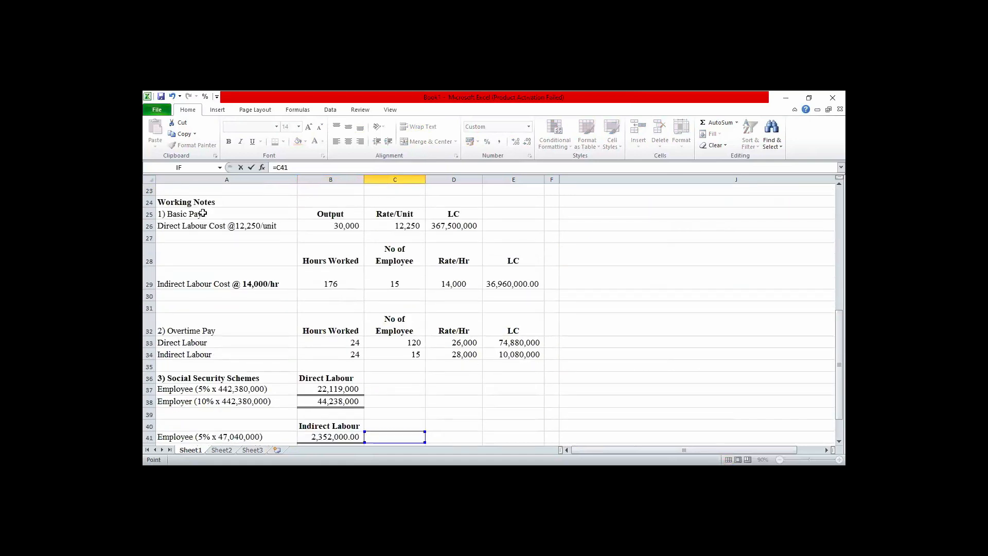
key("Down")
key("Up")
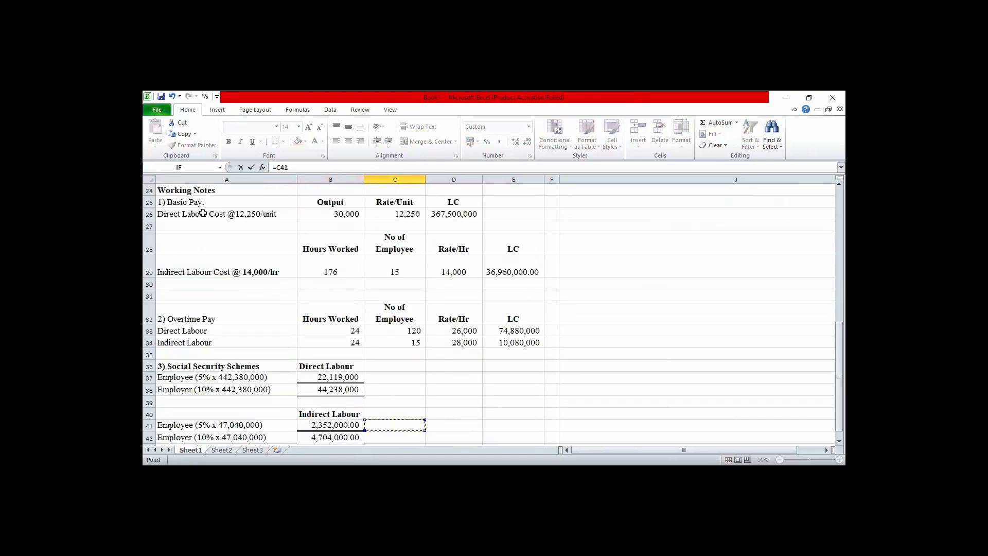
key("Left")
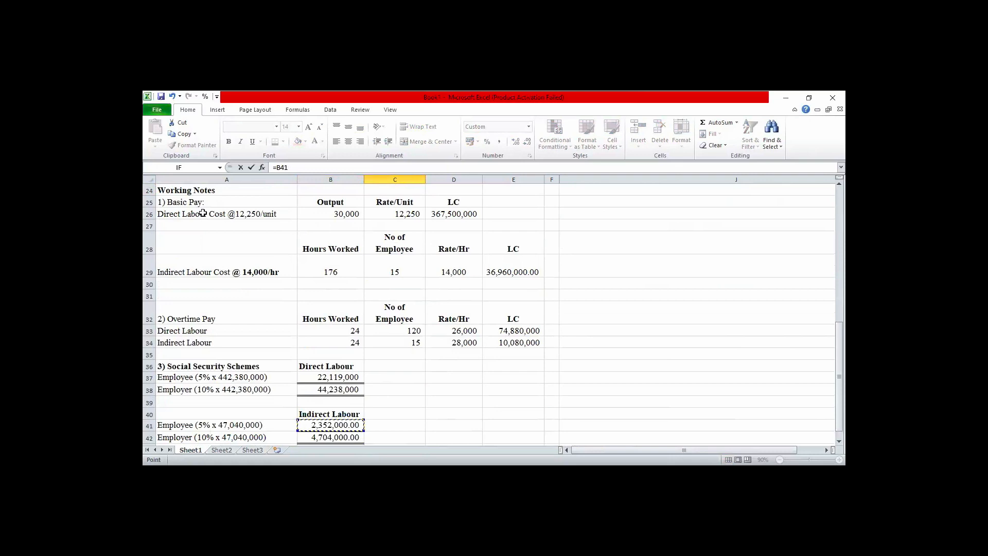
key("Return")
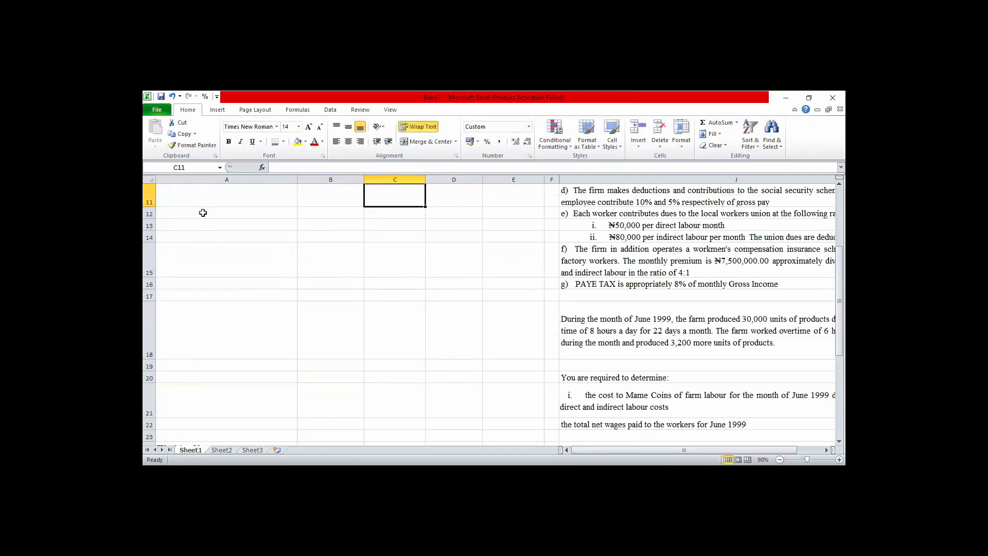
Remove the decimal places from the indirect labour contributions in B41:B42.
key("Down")
key("Down")
key("Down")
key("Down")
key("Down")
key("Down")
key("Down")
key("Down")
key("Down")
key("Down")
key("Down")
key("Down")
key("Down")
key("Down")
key("Down")
key("Down")
key("Down")
key("Down")
key("Down")
key("Down")
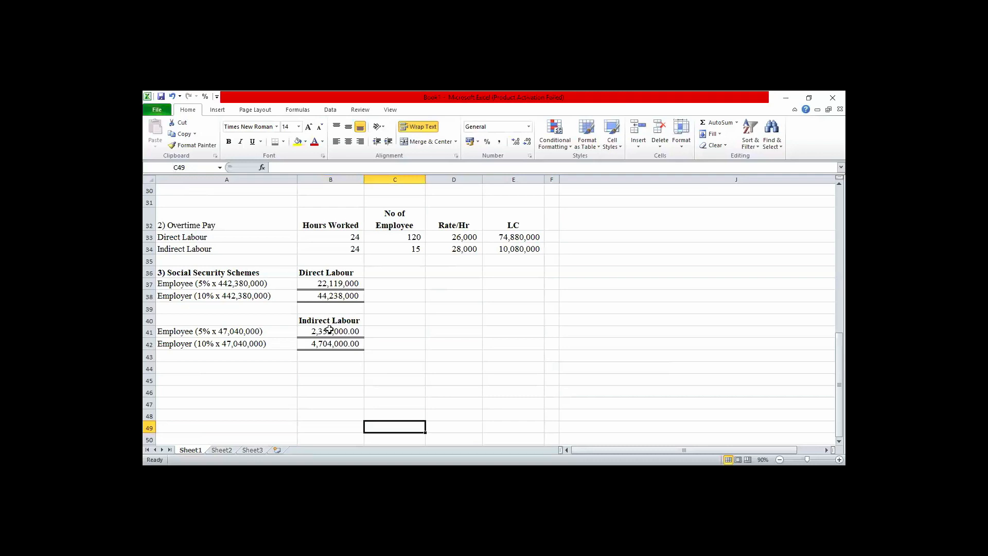
left_click_drag(329, 330, 330, 339)
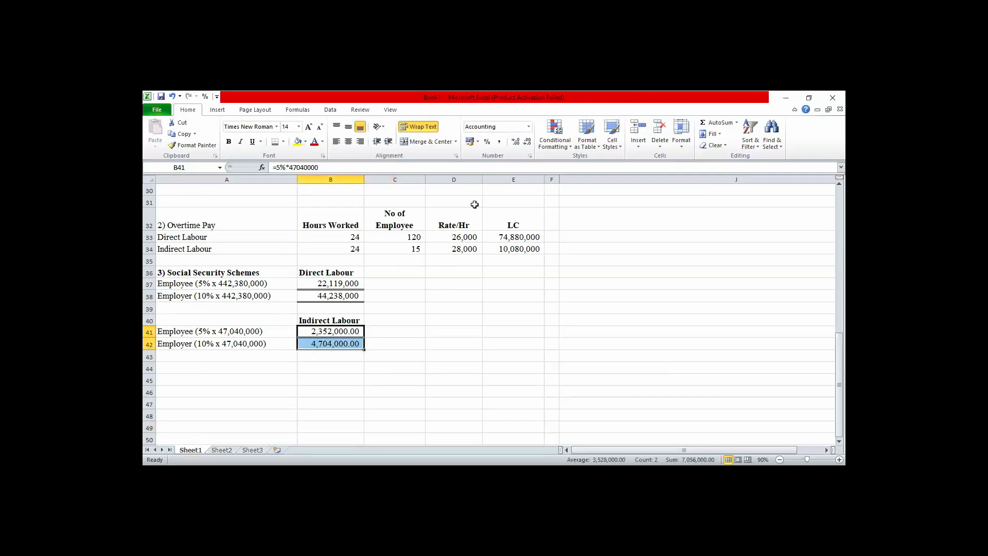
left_click(527, 142)
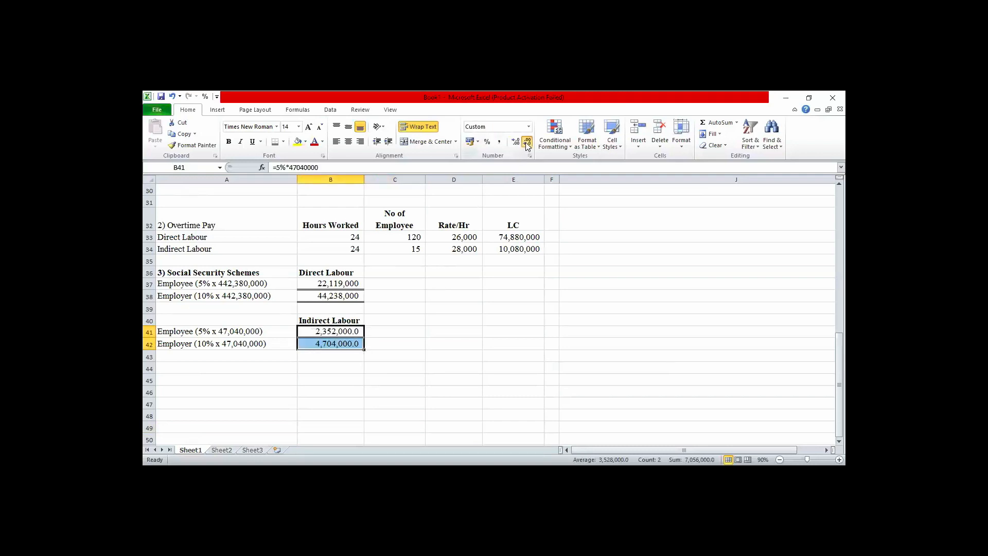
left_click(527, 141)
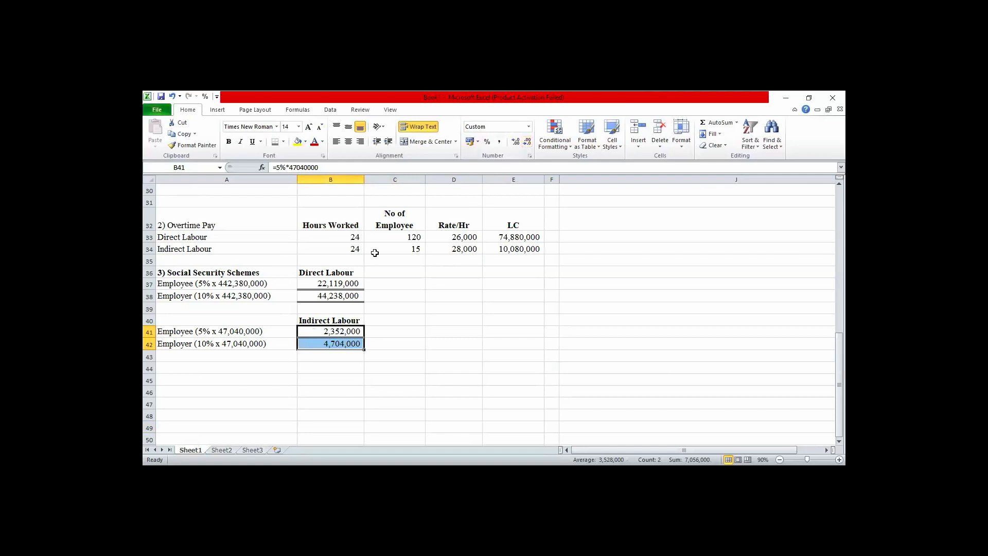
Total the direct and indirect social security deductions of row 10 in D10 with AutoSum.
key("Up")
key("Up")
key("Up")
key("Up")
key("Up")
key("Up")
key("Up")
key("Up")
key("Up")
key("Up")
key("Up")
key("Up")
key("Up")
key("Up")
key("Up")
key("Up")
key("Up")
key("Up")
key("Up")
key("Up")
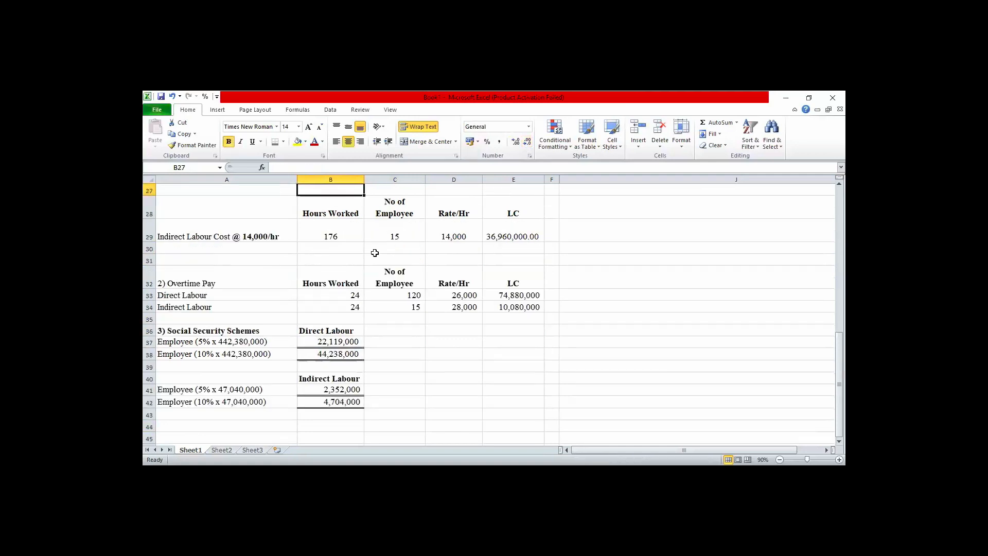
key("Up")
key("Up")
key("Up")
key("Up")
key("Up")
key("Up")
key("Up")
key("Up")
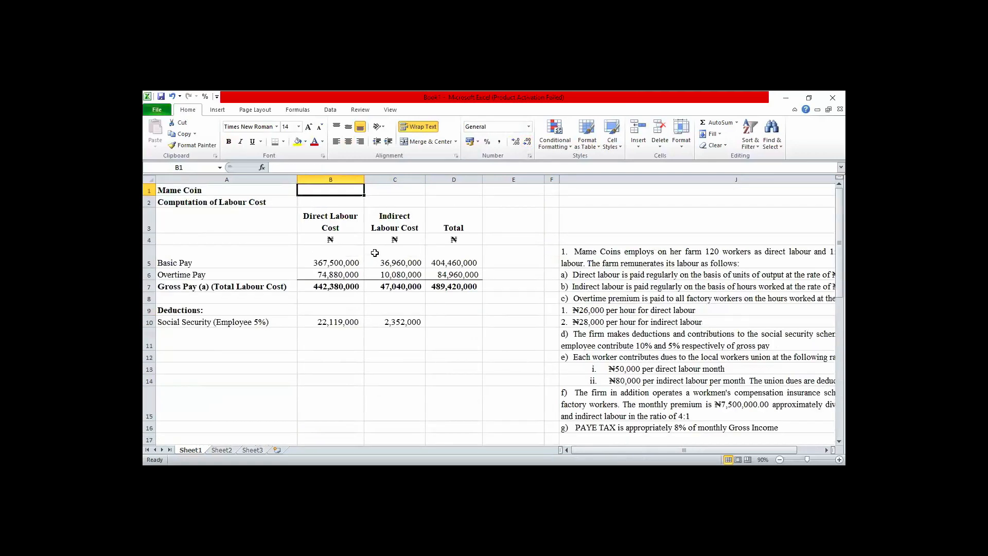
left_click(335, 321)
key("shift+Right")
key("shift+Right")
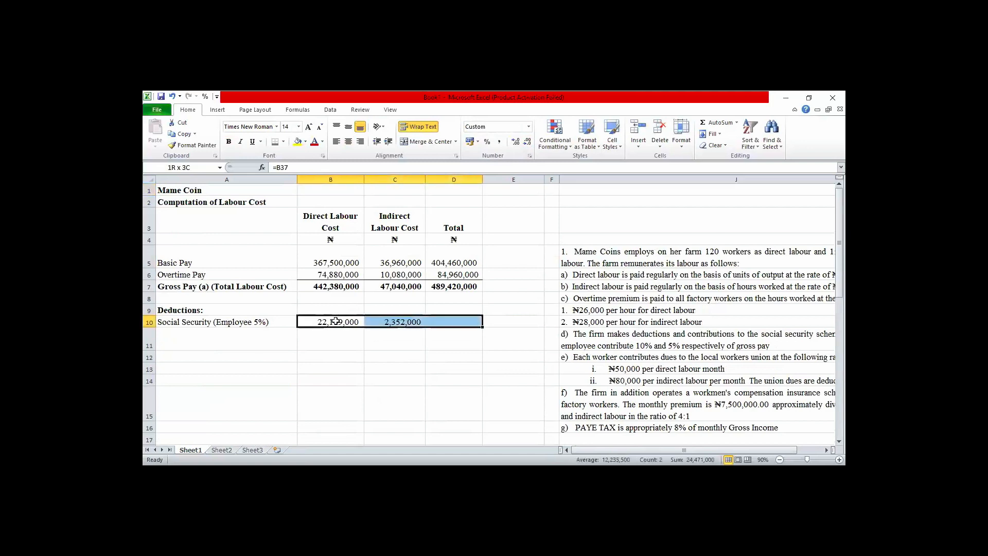
left_click(717, 123)
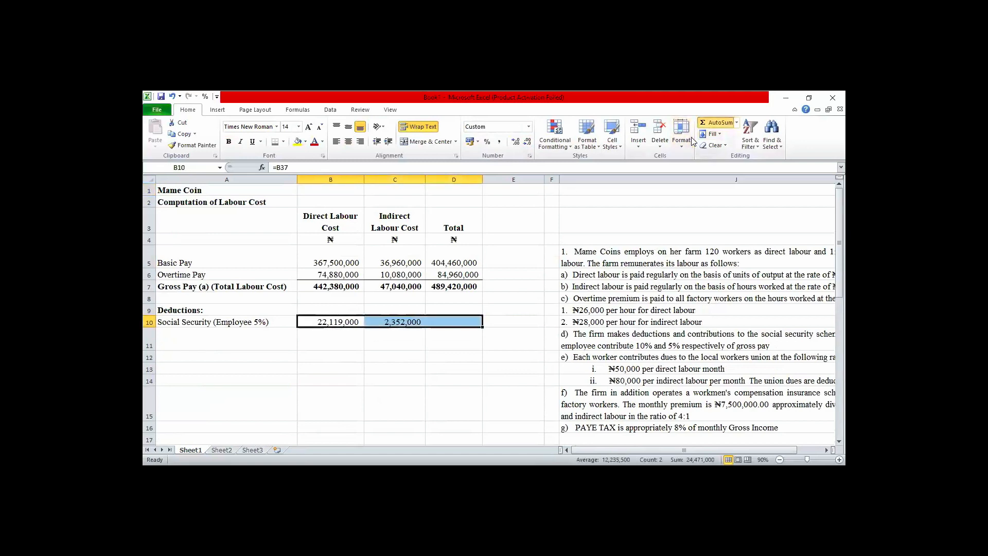
Enter the label Union Dues in A11 as the second deduction.
left_click(205, 335)
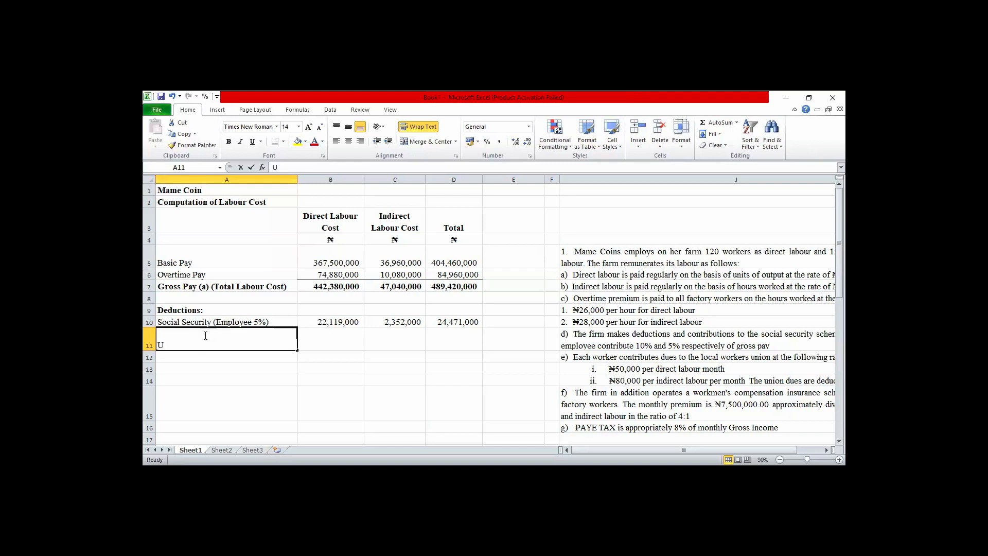
type("Union D")
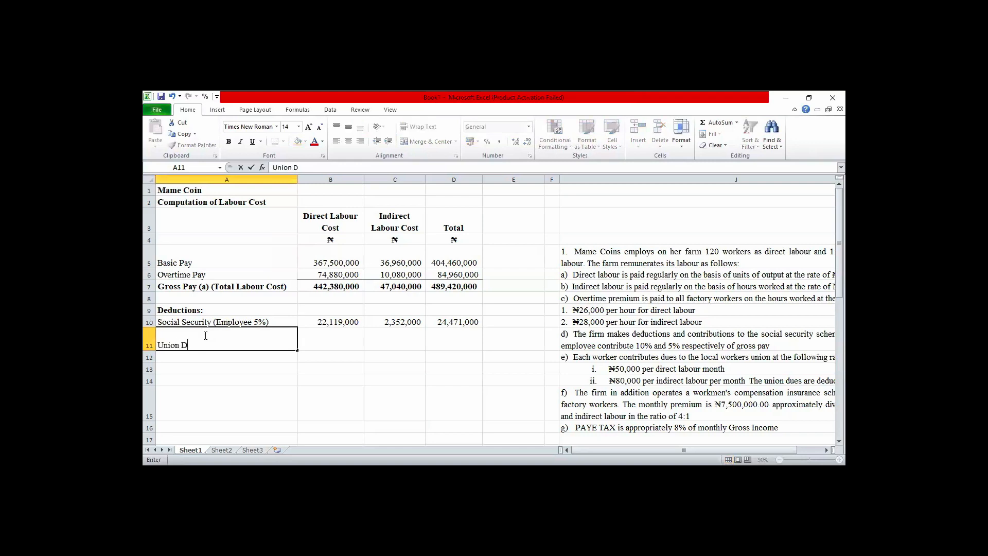
type("ues")
left_click(215, 345)
key("Return")
key("Return")
key("Return")
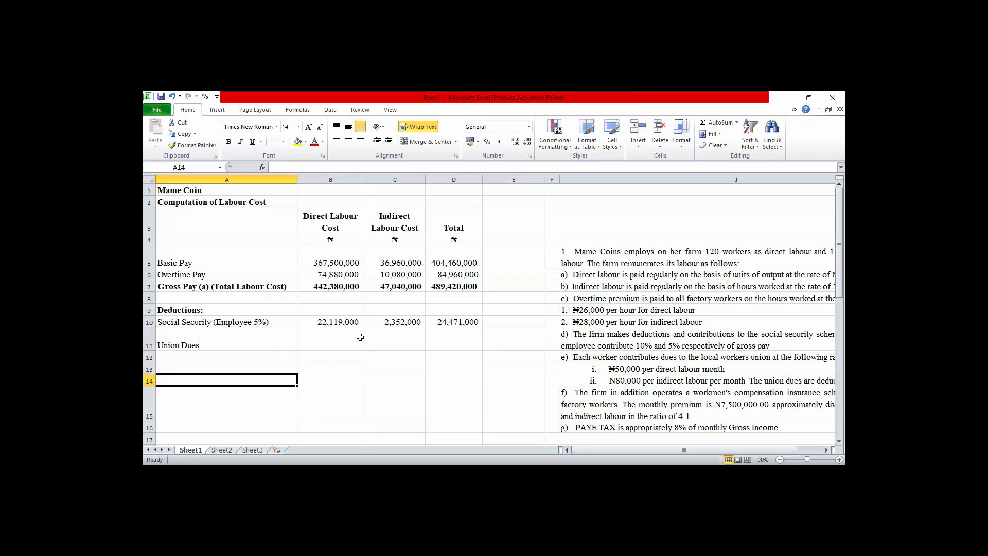
Start the fourth working note by entering the heading 4) Union Dues in A44, below the social security notes.
key("Return")
key("Return")
key("Return")
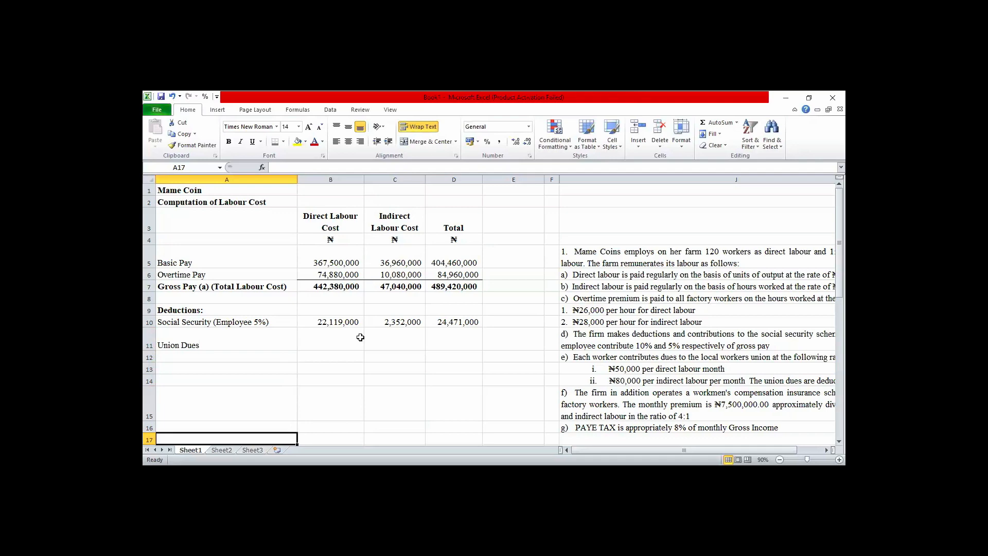
key("Down")
key("Down")
key("Down")
key("Down")
key("Down")
key("Down")
key("Down")
key("Down")
key("Down")
key("Down")
key("Down")
key("Down")
key("Down")
key("Down")
key("Down")
key("Down")
key("Down")
key("Down")
key("Down")
key("Down")
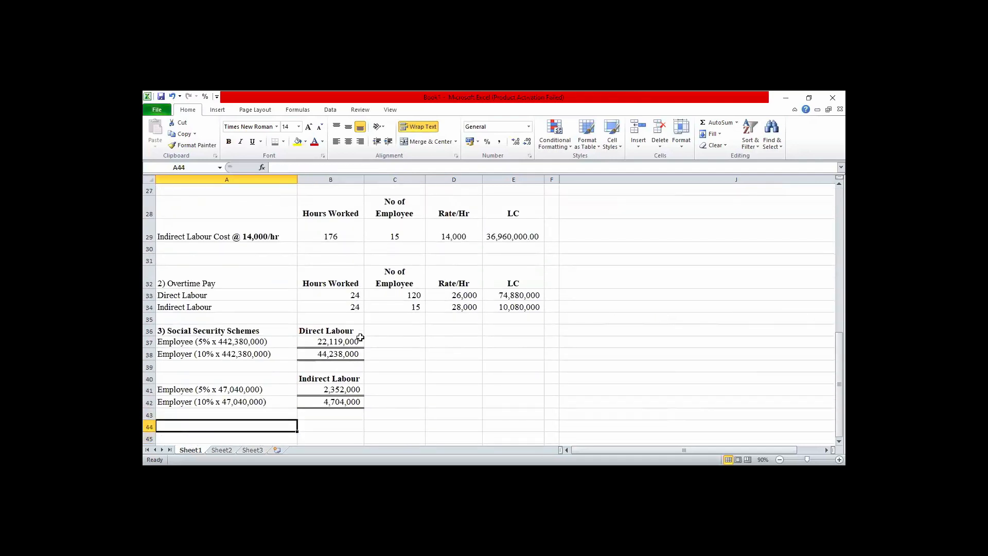
type("4)")
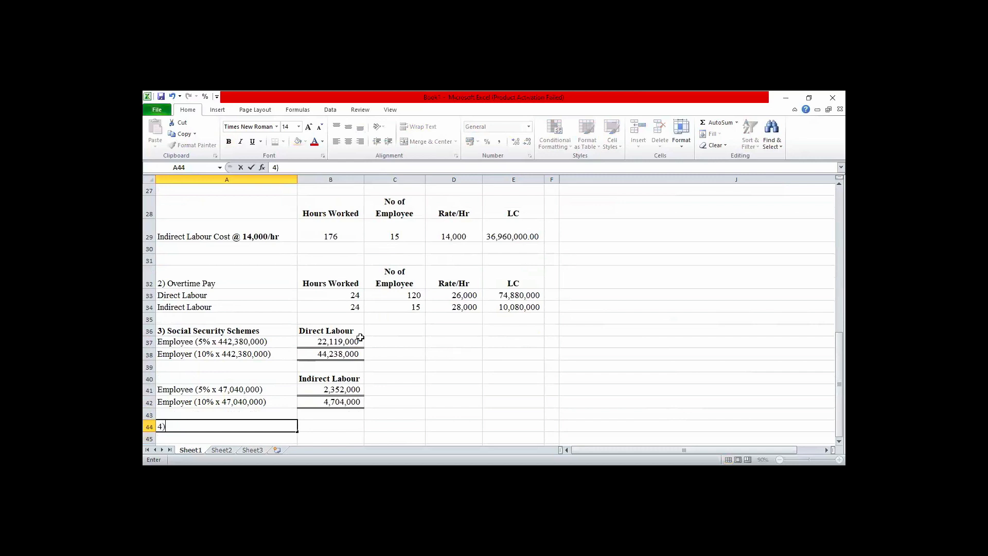
type(" Union Dues")
left_click(311, 427)
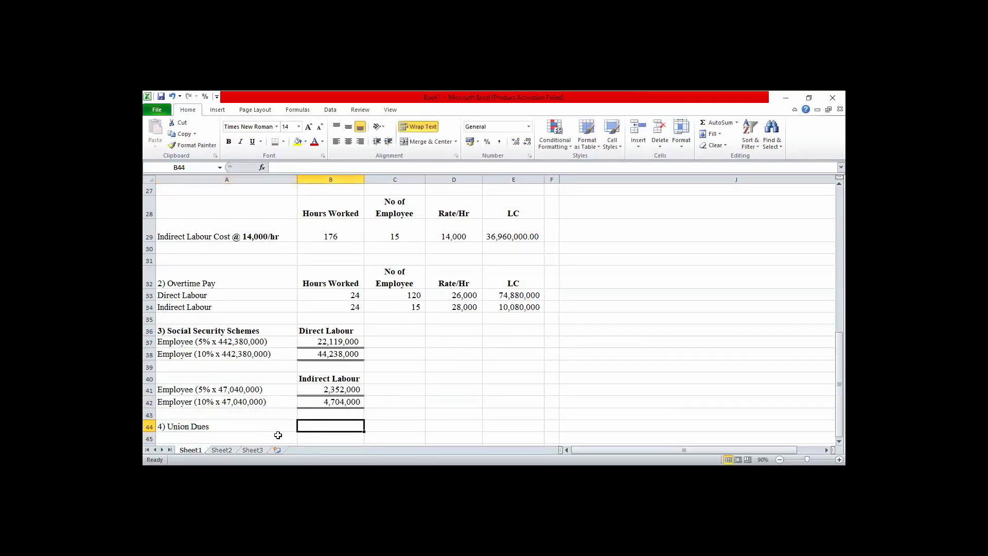
Copy the Direct Labour heading from B36 into B44 beside the Union Dues heading.
left_click(334, 329)
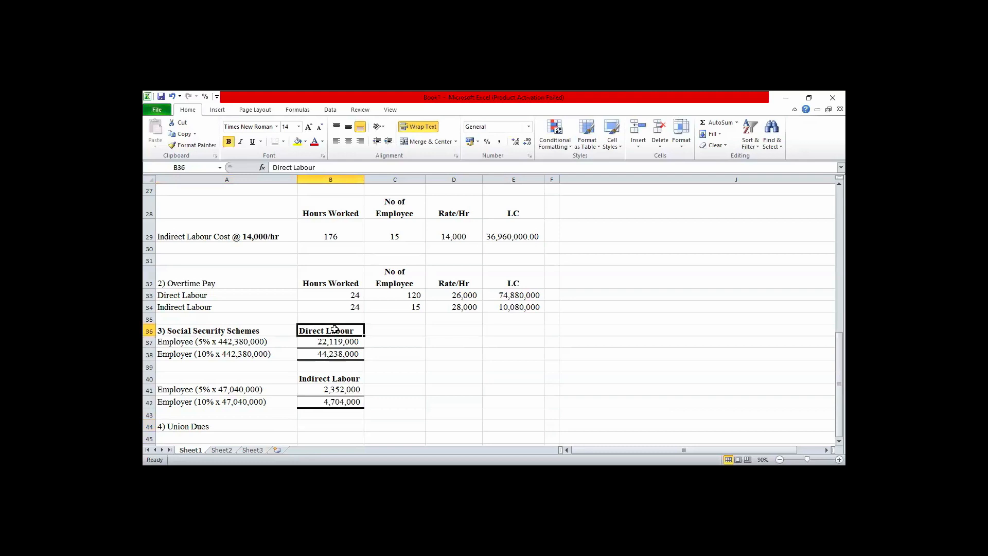
key("ctrl+c")
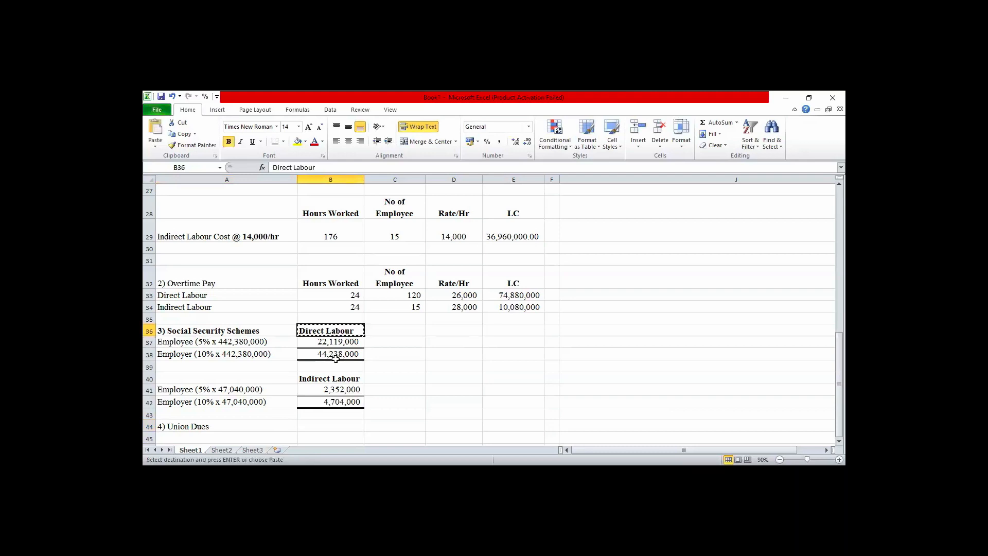
left_click(319, 426)
key("ctrl+v")
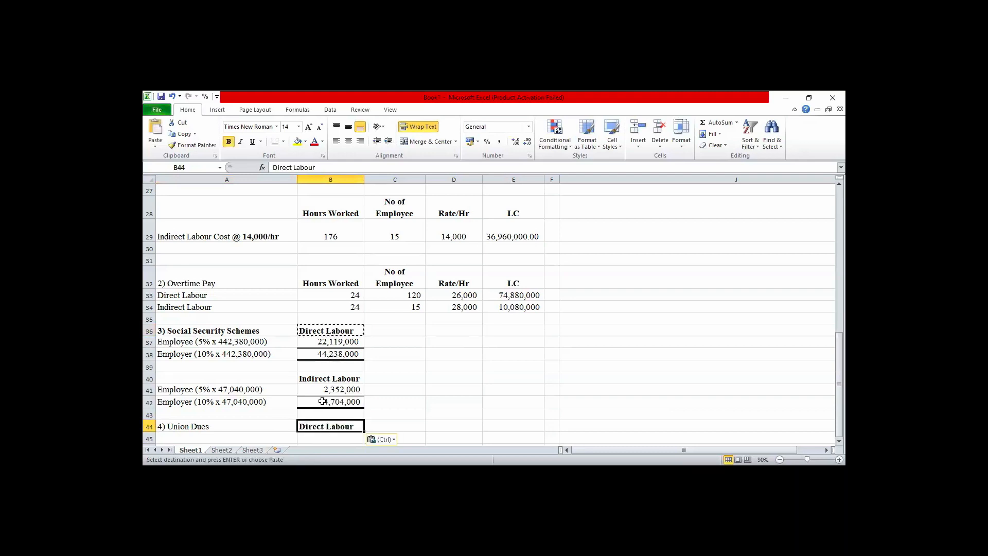
Move the Direct Labour heading from B44 to A45, under the Union Dues heading.
left_click(215, 434)
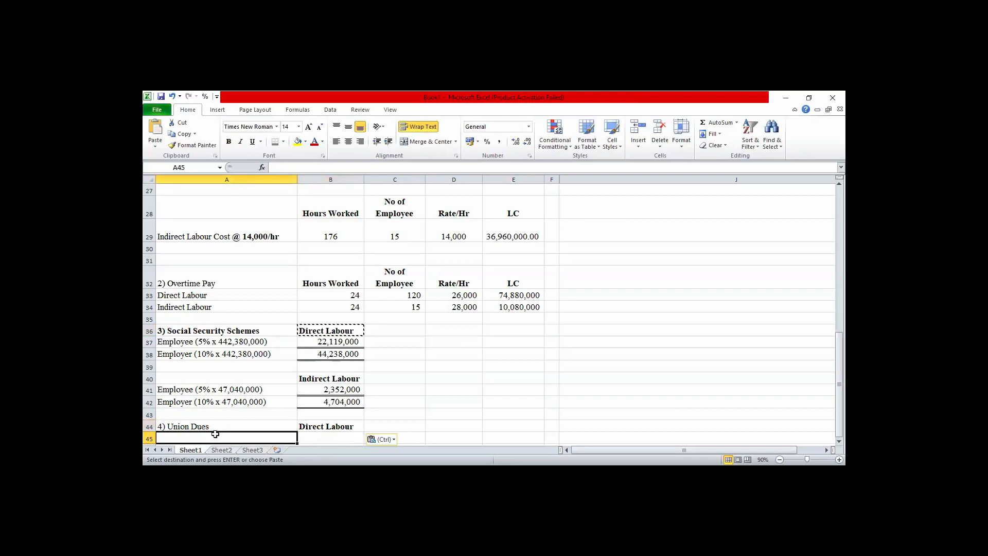
left_click(312, 426)
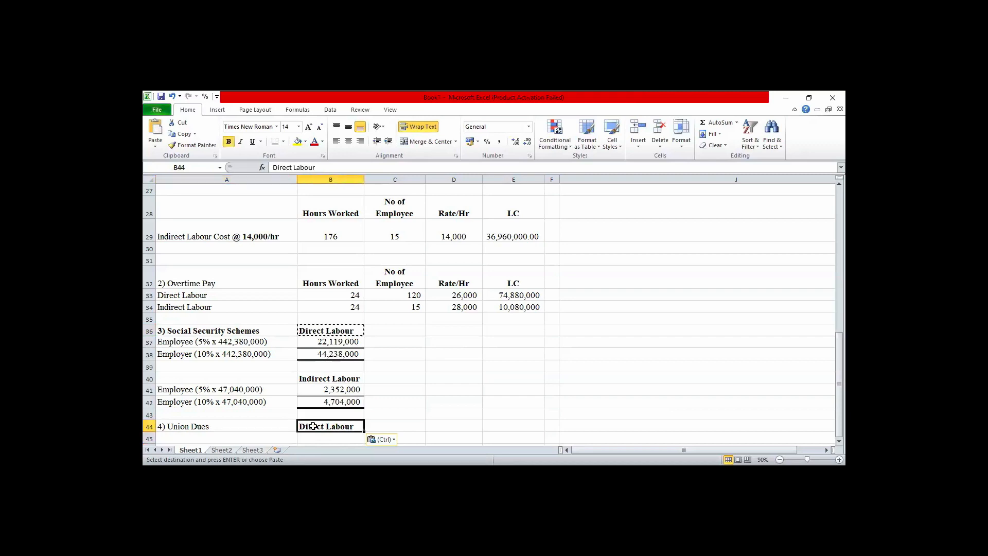
key("ctrl+c")
key("Left")
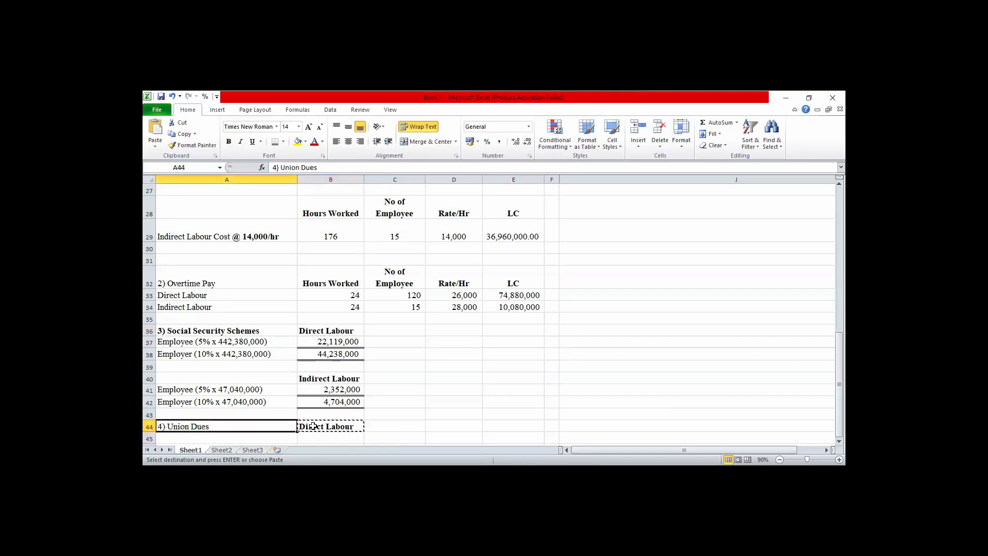
key("Down")
key("ctrl+v")
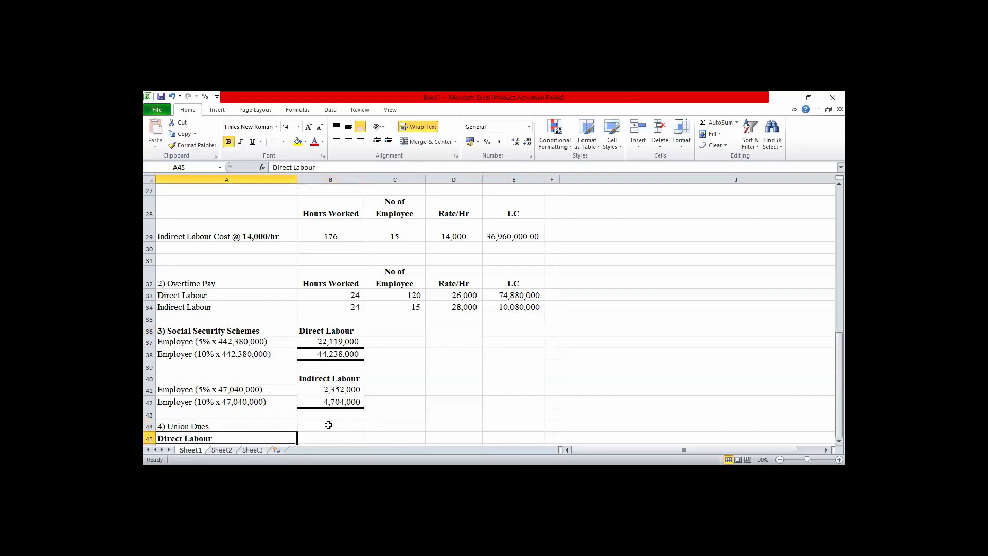
left_click(330, 427)
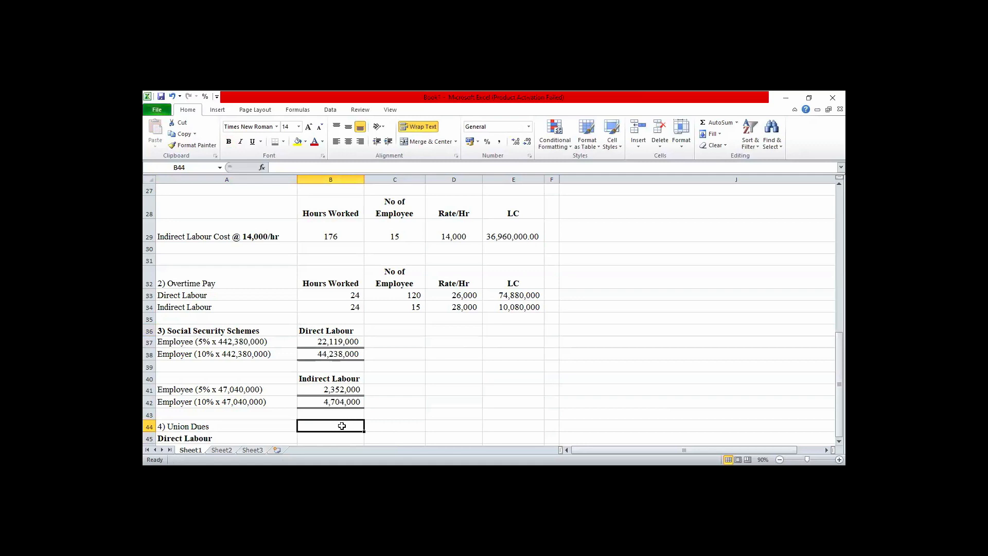
double_click(276, 437)
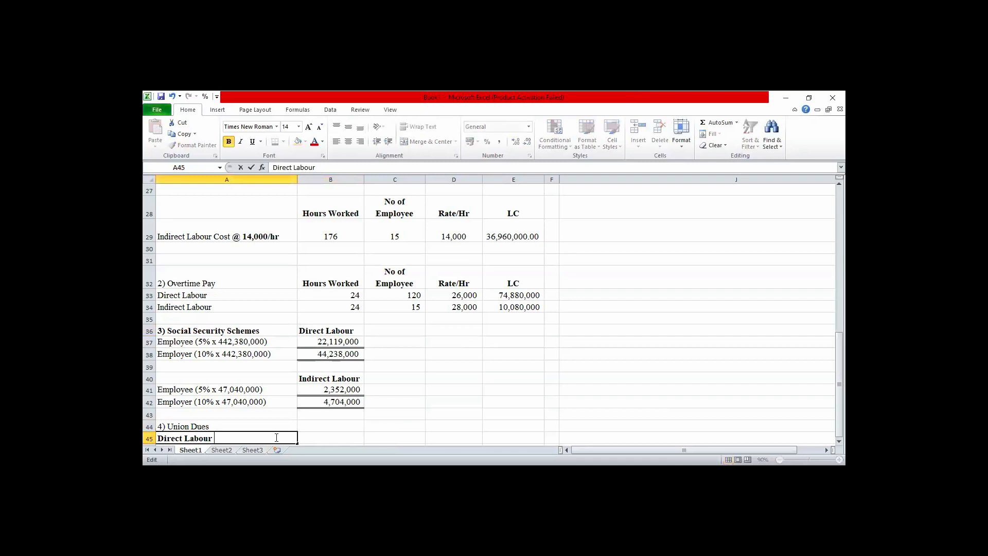
type("@50,000 x")
key("BackSpace")
type("x 120 wkers")
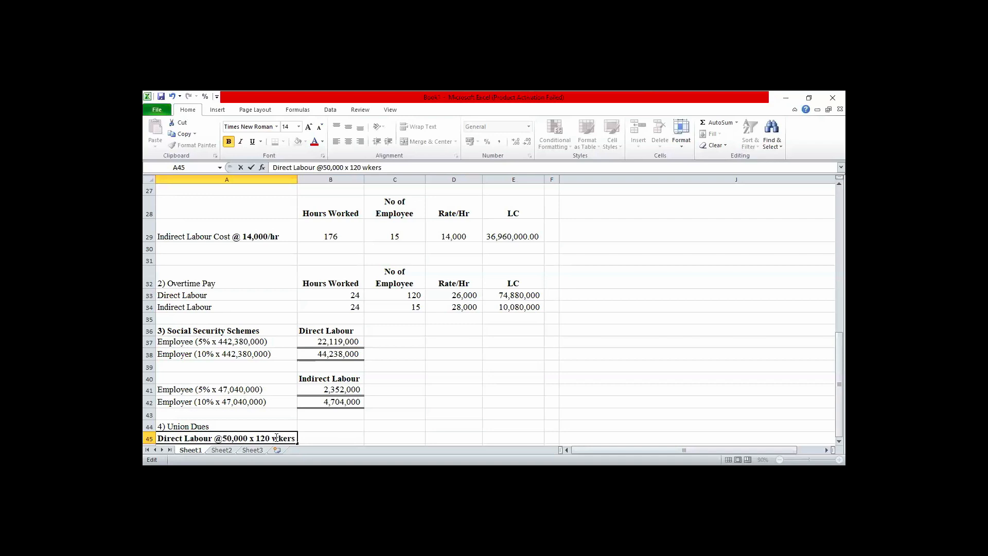
key("Tab")
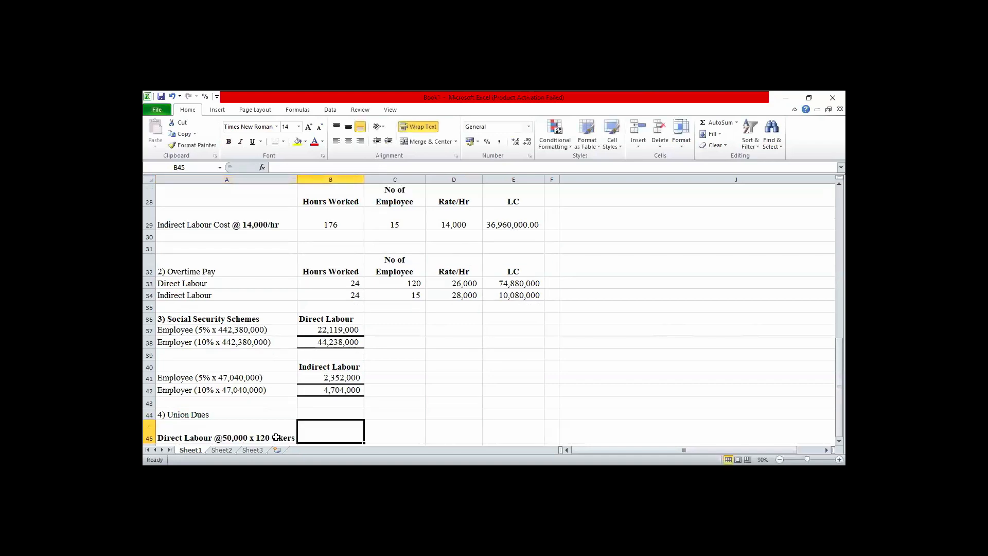
Calculate the direct labour union dues in B45 with the formula =50000*120.
type("=5")
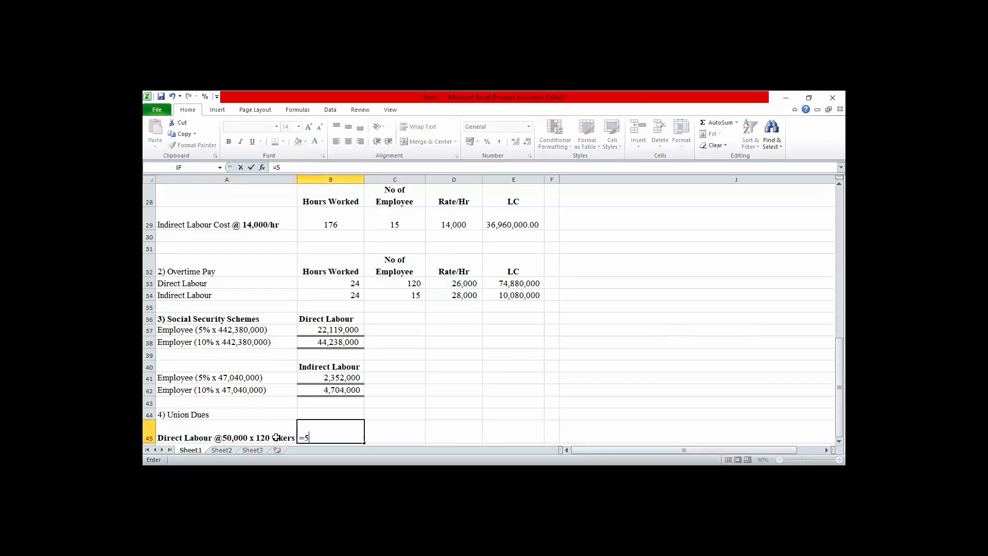
type("0000*120")
key("Return")
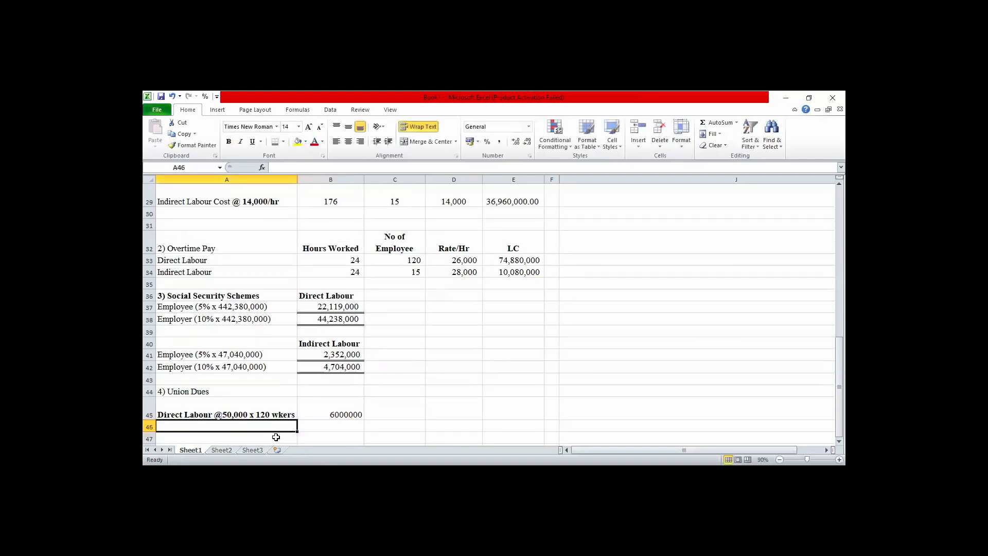
Format the direct labour union dues in B45 with thousands separators and no decimal places.
left_click(344, 412)
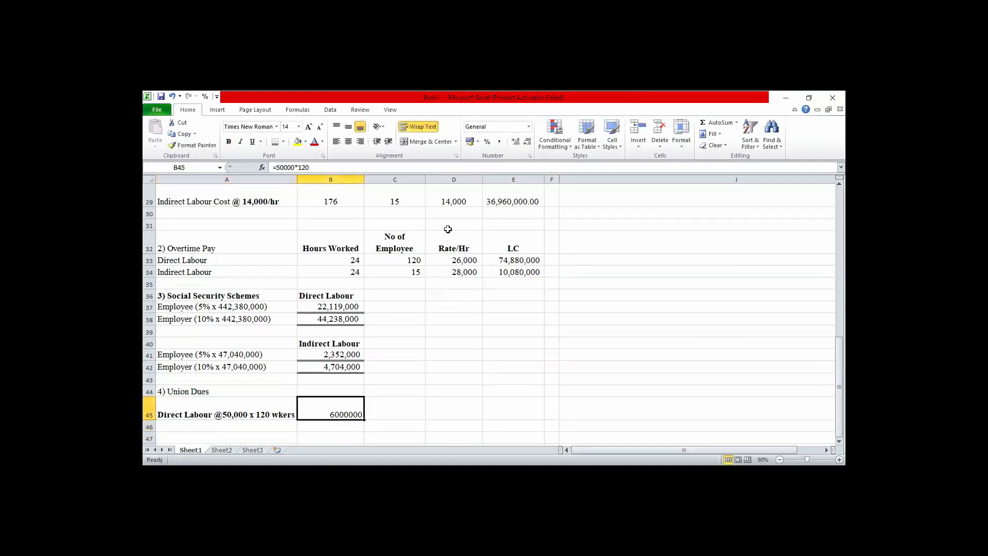
left_click(499, 143)
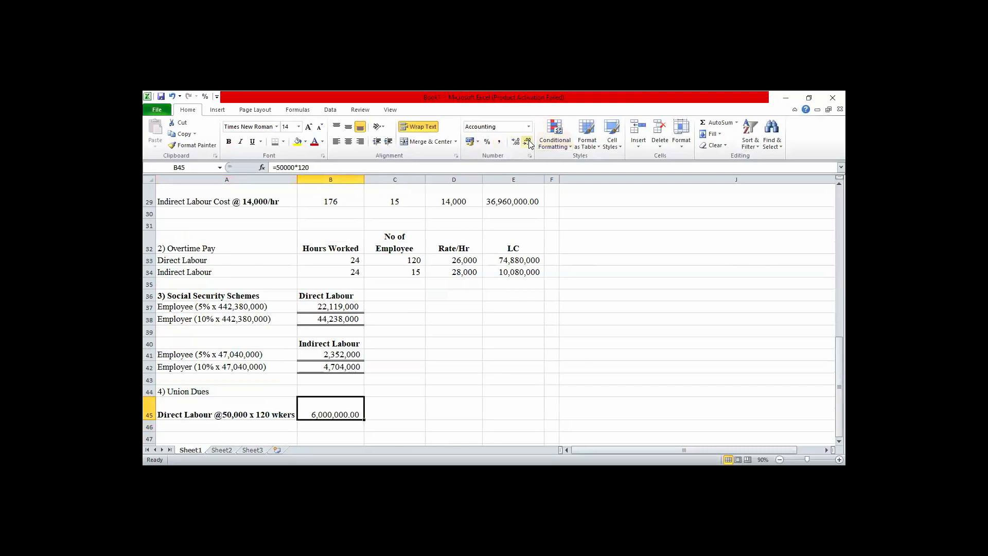
left_click(528, 142)
left_click(529, 143)
Enter the label Indirect Labour @ 80,000 x 15 wkers in A46.
left_click(208, 426)
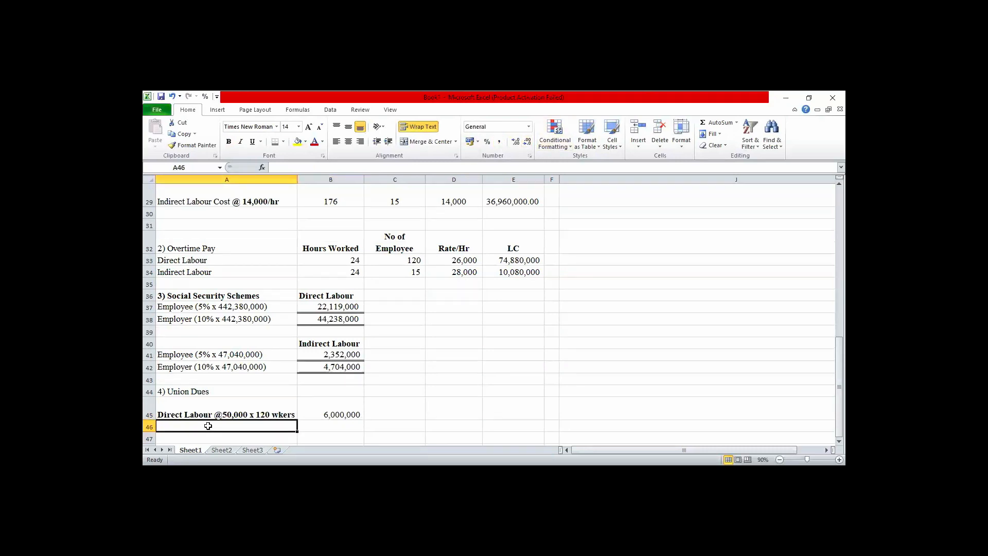
type("I")
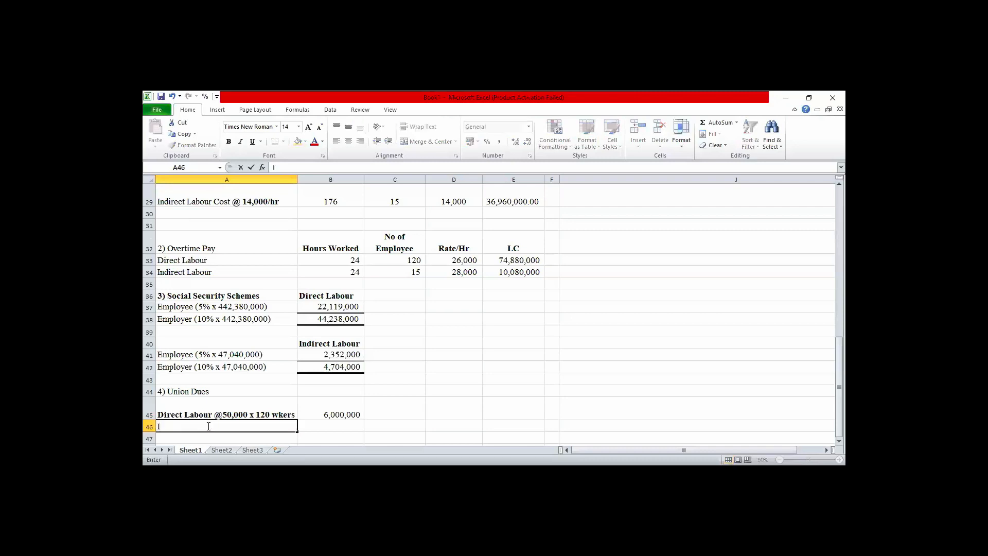
type("indu")
key("BackSpace")
type("i")
key("BackSpace")
key("BackSpace")
key("BackSpace")
key("BackSpace")
type("ndirect Labour @ 80,000 ")
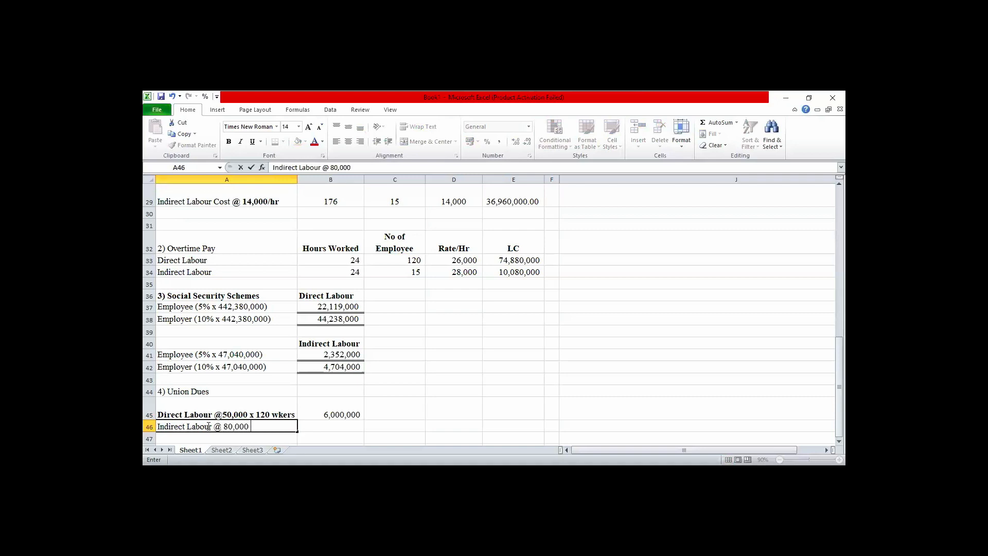
type("x 15 wkers")
key("Tab")
Calculate the indirect labour union dues in B46 with the formula =80000*15.
type("=")
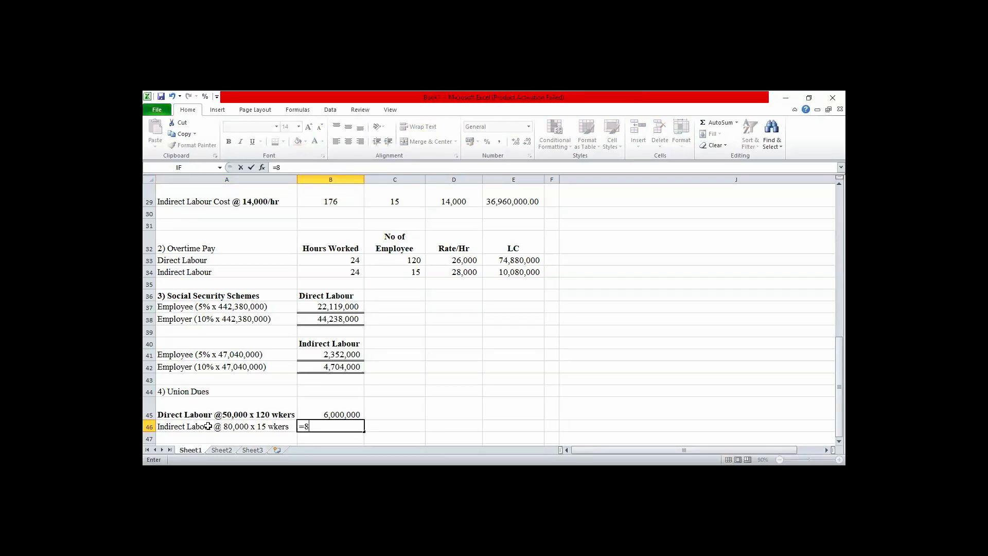
type("80000*15")
key("Return")
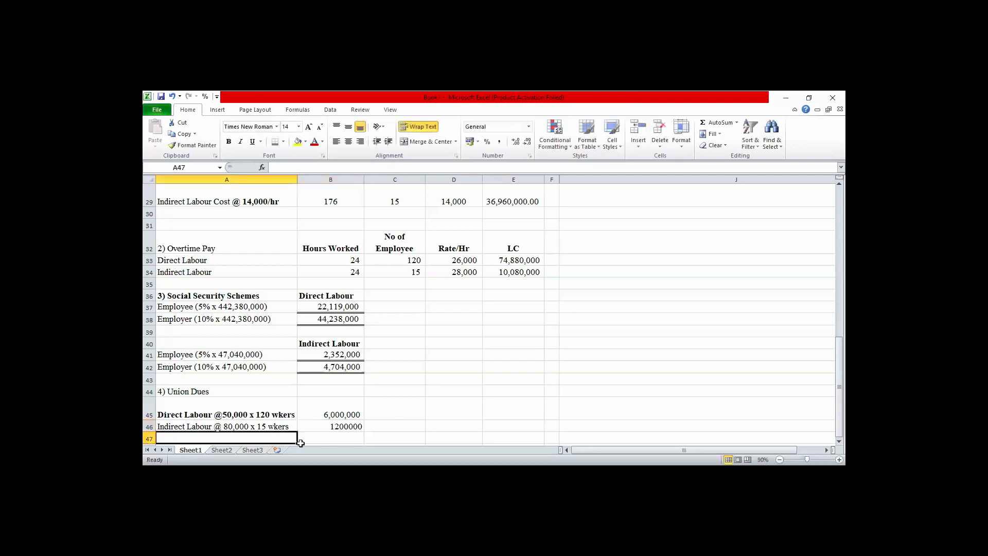
Format the indirect labour union dues in B46 with thousands separators and no decimal places.
left_click(345, 422)
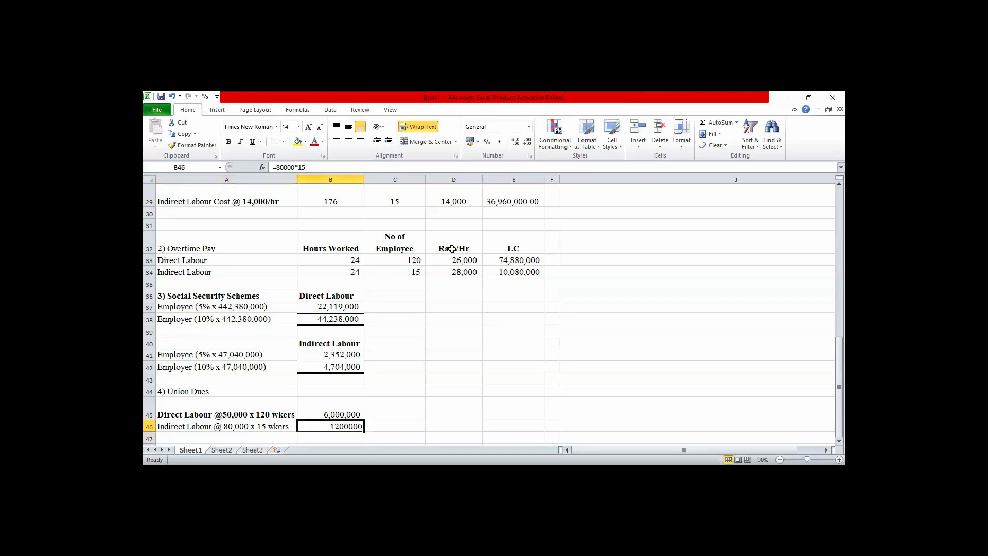
left_click(500, 142)
left_click(347, 412)
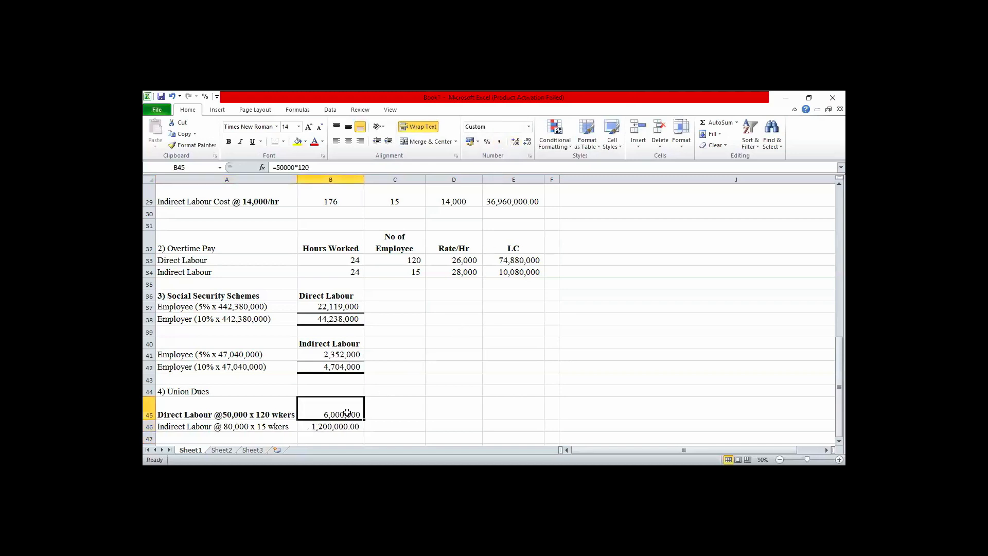
left_click_drag(347, 413, 346, 438)
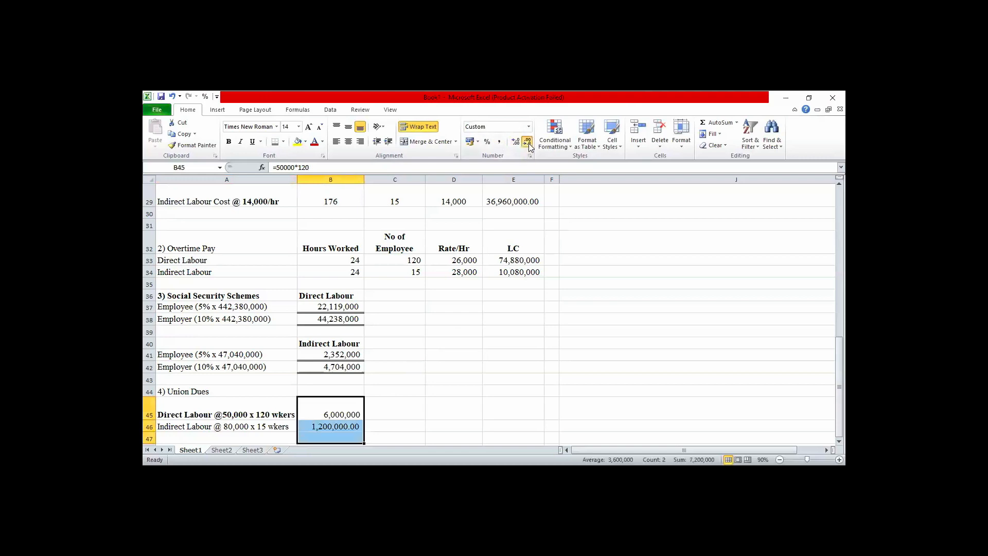
left_click(479, 333)
left_click(334, 415)
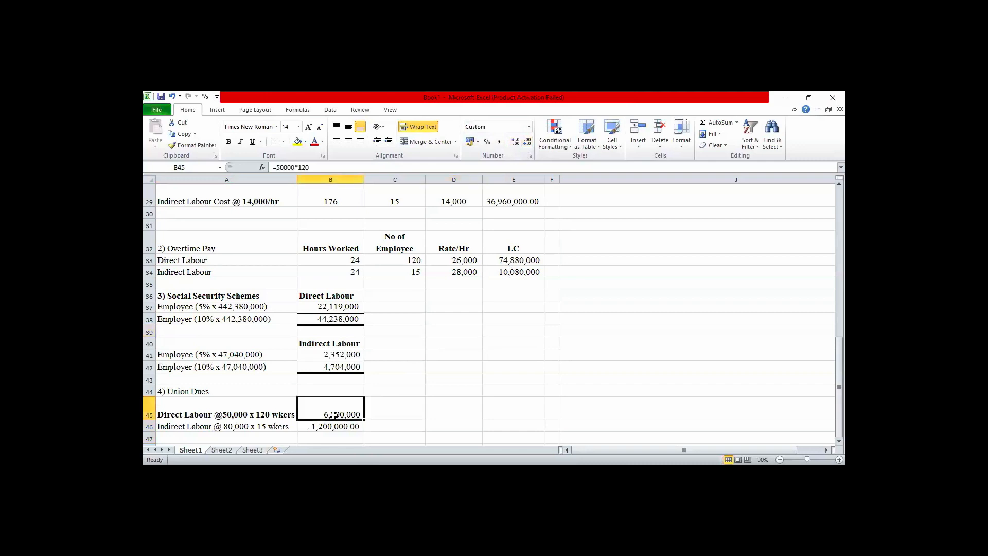
key("shift+Down")
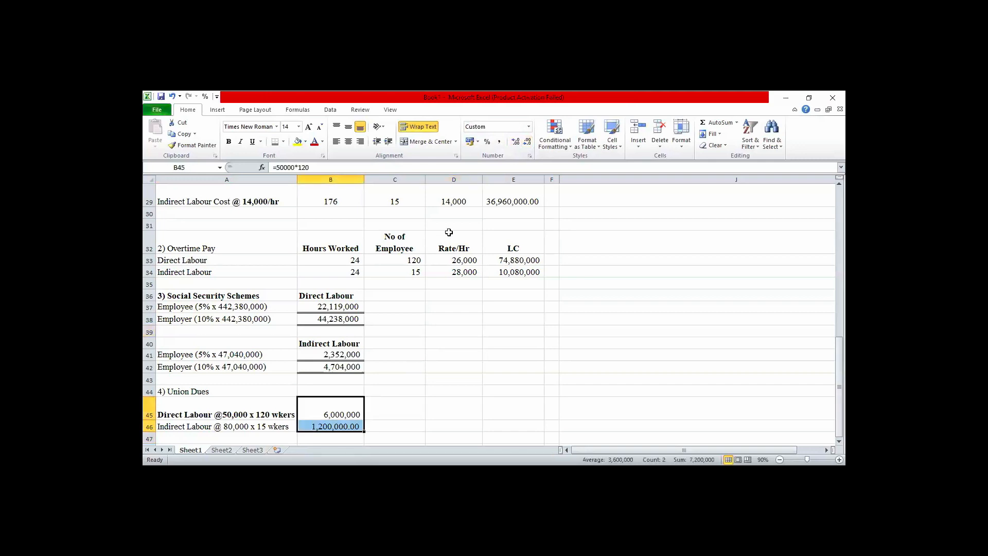
left_click(331, 427)
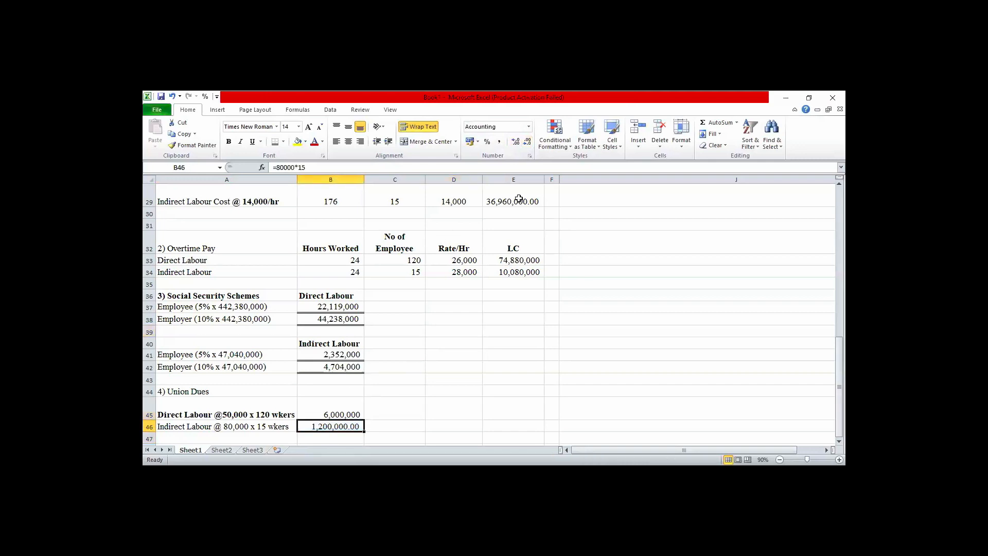
left_click(527, 141)
left_click(527, 141)
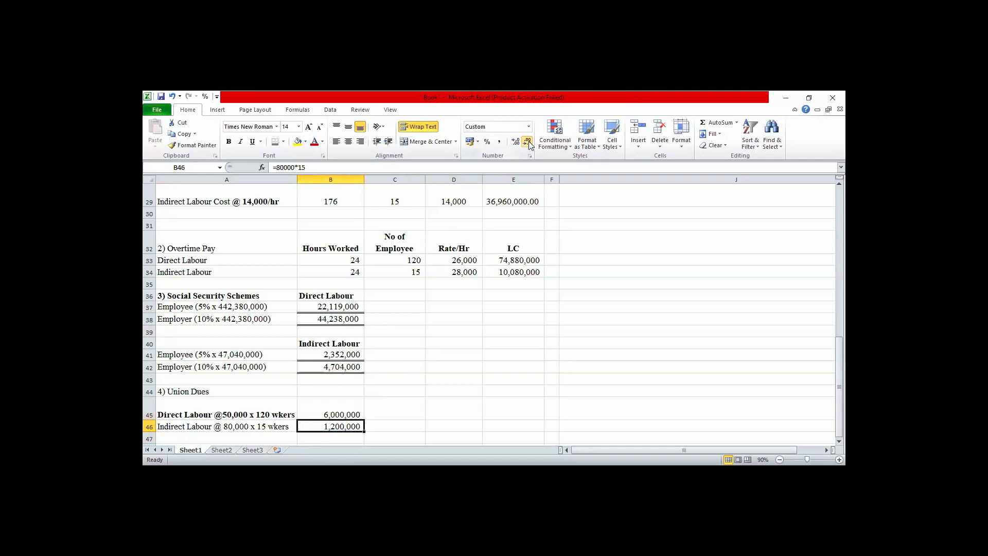
Link the direct labour Union Dues deduction in B11 to the working note amount with the formula =B45.
key("Up")
key("Up")
key("Up")
key("Up")
key("Up")
key("Up")
key("Up")
key("Up")
key("Up")
key("Up")
key("Up")
key("Up")
key("Up")
key("Up")
key("Up")
key("Up")
key("Up")
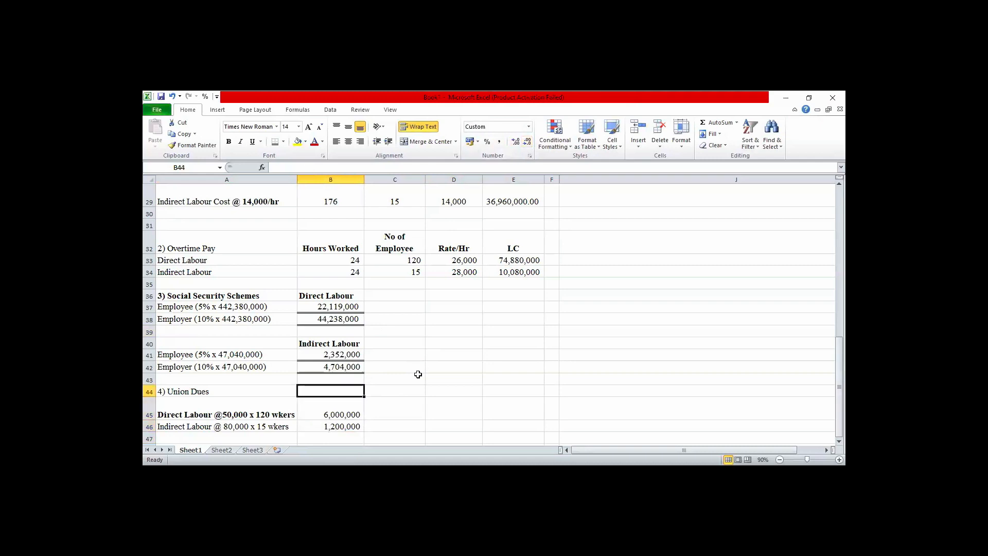
key("Up")
key("Up")
key("Up")
key("Up")
key("Up")
key("Up")
key("Up")
key("Up")
key("Up")
key("Up")
key("Up")
key("Up")
key("Up")
key("Up")
key("Up")
key("Up")
key("Up")
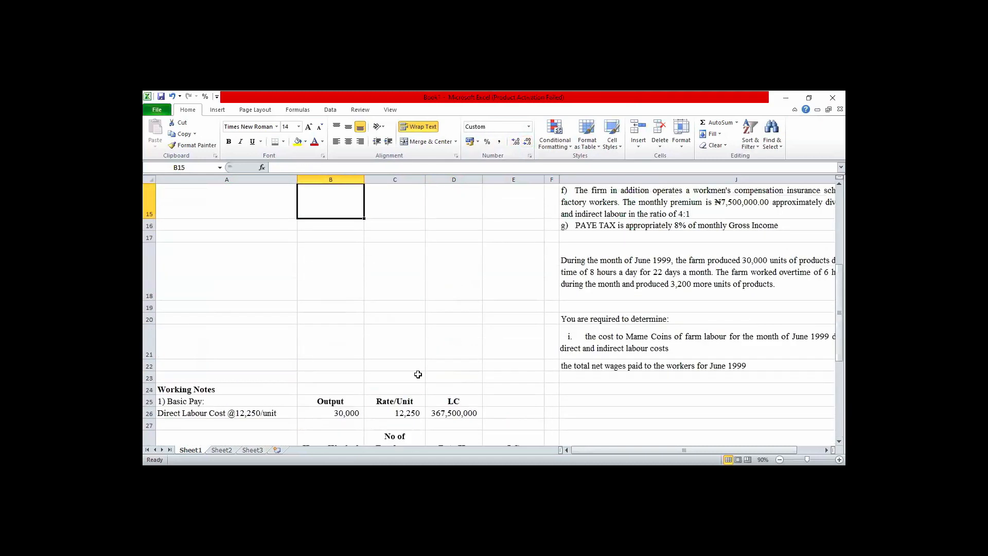
key("Up")
key("Up")
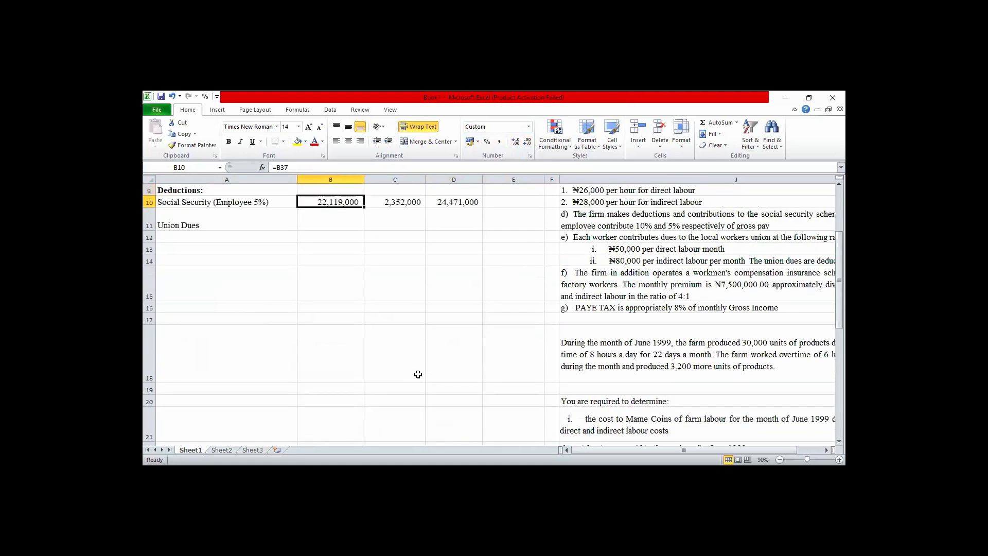
key("Down")
type("=")
key("Down")
key("Down")
key("Down")
key("Down")
key("Down")
key("Down")
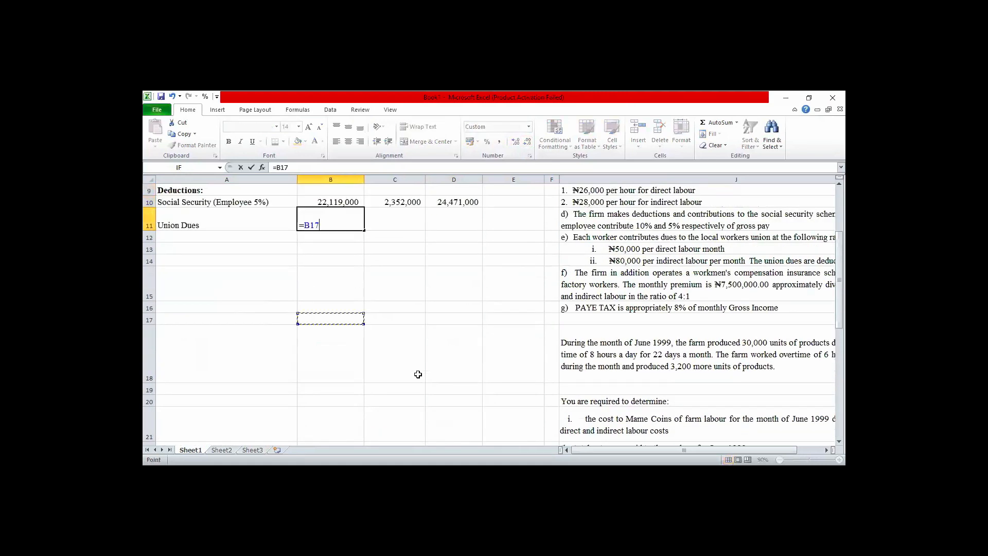
key("Down")
key("Down")
key("Down")
key("Down")
key("Down")
key("Down")
key("Down")
key("Down")
key("Down")
key("Down")
key("Down")
key("Down")
key("Down")
key("Down")
key("Down")
key("Down")
key("Down")
key("Down")
key("Down")
key("Down")
key("Down")
key("Down")
key("Down")
key("Down")
key("Down")
key("Down")
key("Down")
key("Down")
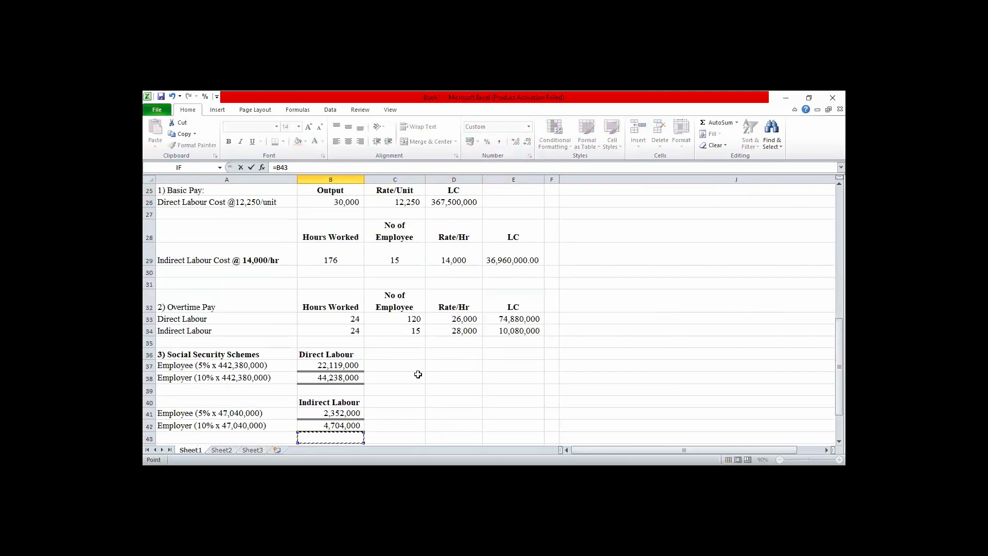
key("Up")
key("Up")
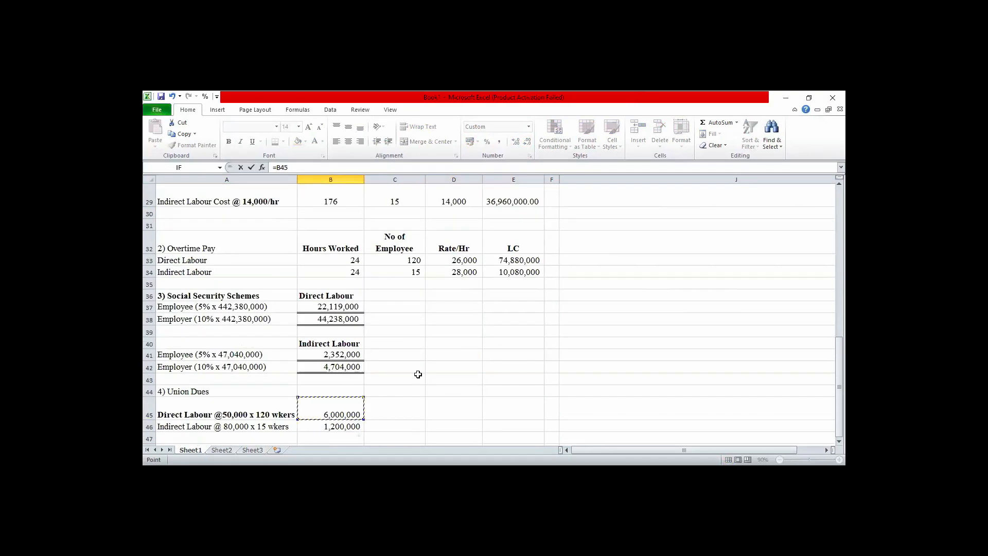
key("Return")
key("Up")
key("Right")
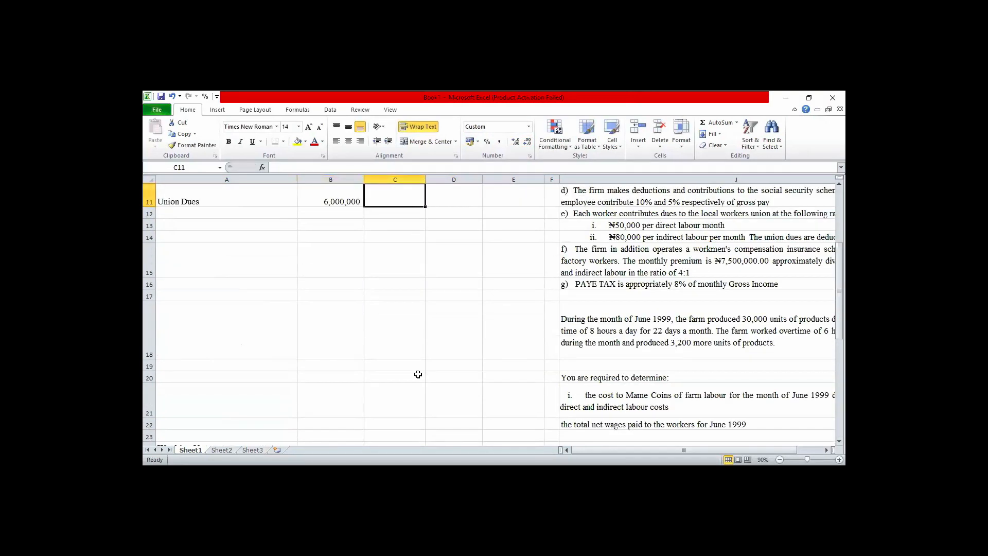
Link the indirect labour Union Dues deduction in C11 to the working note amount with the formula =B46.
type("=")
key("Down")
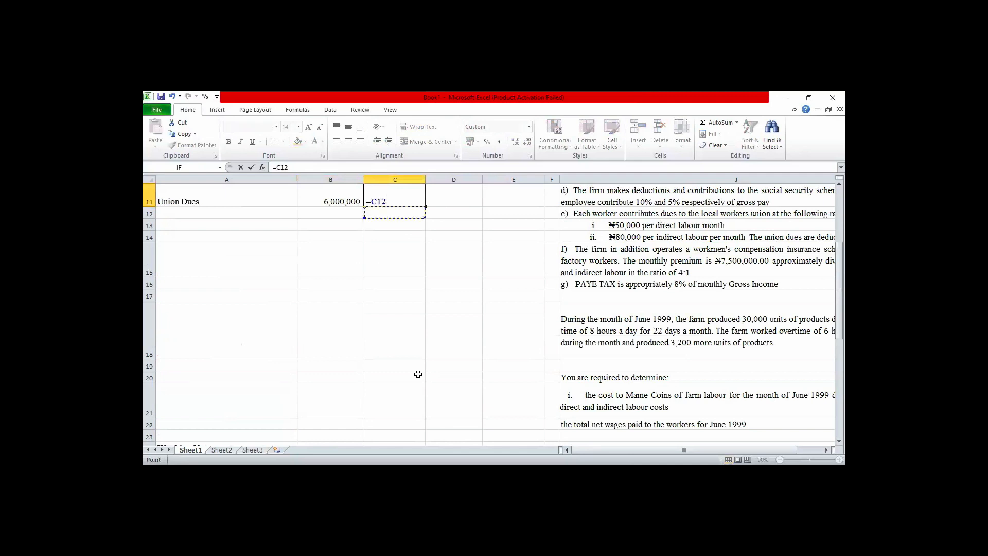
key("Down")
key("Down")
key("Down")
key("Down")
key("Down")
key("Down")
key("Down")
key("Down")
key("Down")
key("Down")
key("Down")
key("Down")
key("Down")
key("Down")
key("Down")
key("Down")
key("Down")
key("Down")
key("Down")
key("Down")
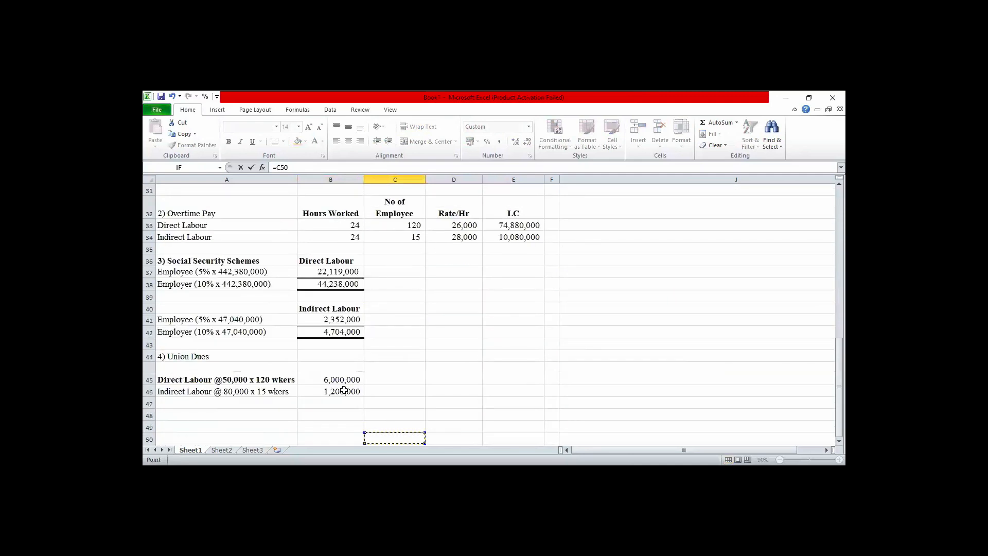
key("Return")
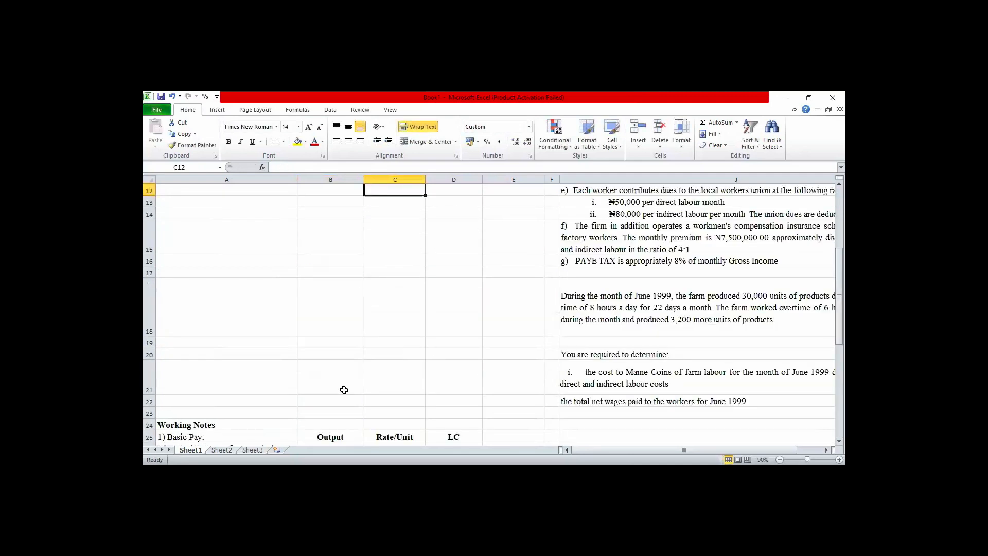
Total the Union Dues row in D11 by summing the direct and indirect labour amounts in B11 and C11.
key("Up")
key("Up")
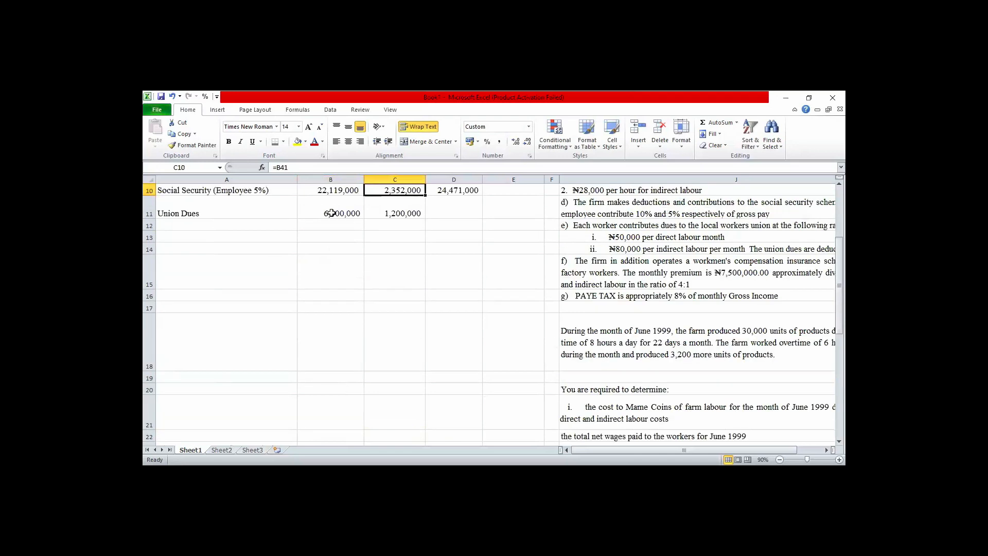
left_click_drag(331, 211, 397, 212)
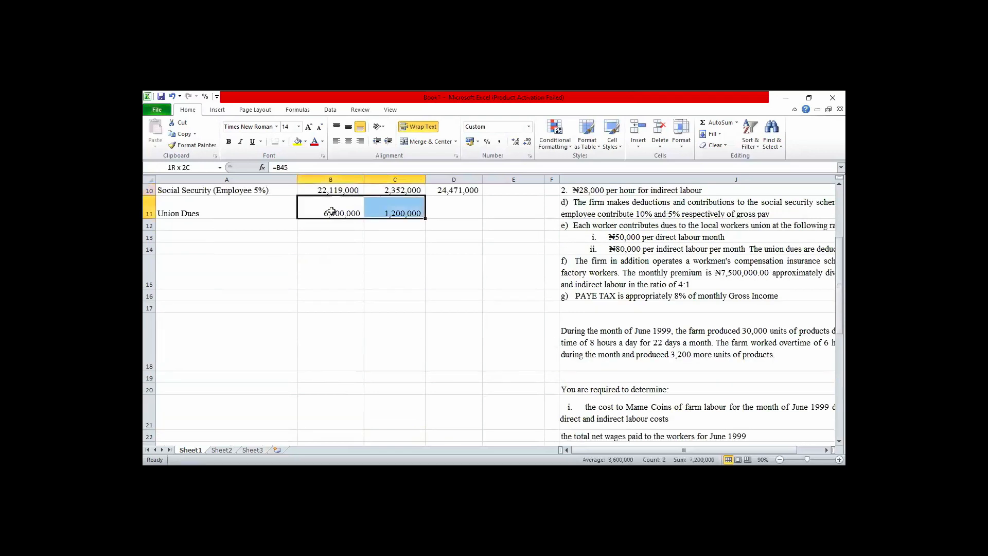
key("shift+Right")
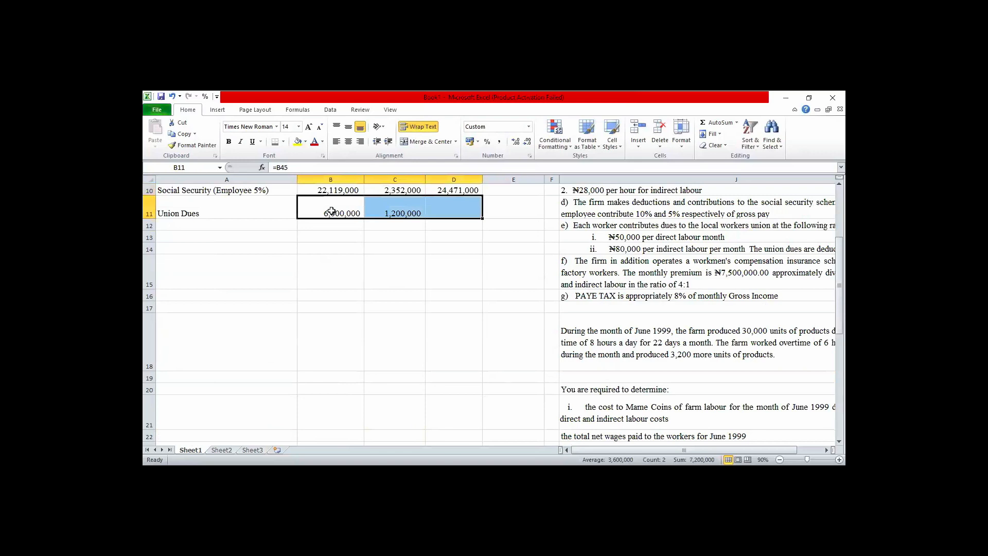
key("alt+=")
left_click(204, 225)
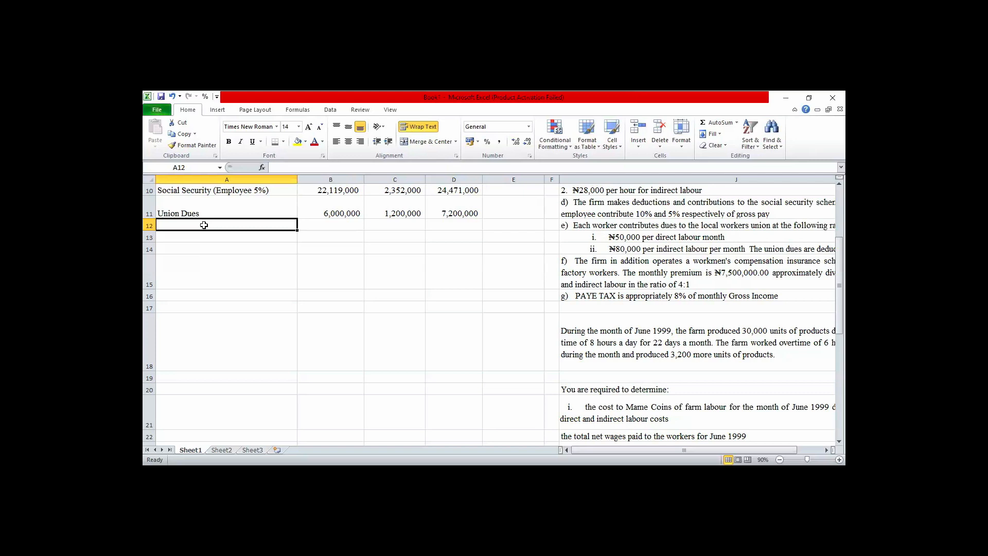
Bold the "4) Union Dues" working note heading in A44.
key("Down")
key("Down")
key("Down")
key("Down")
key("Down")
key("Down")
key("Down")
key("Down")
key("Down")
key("Down")
key("Down")
key("Down")
key("Down")
key("Down")
key("Down")
key("Down")
key("Down")
key("Down")
key("Down")
key("Down")
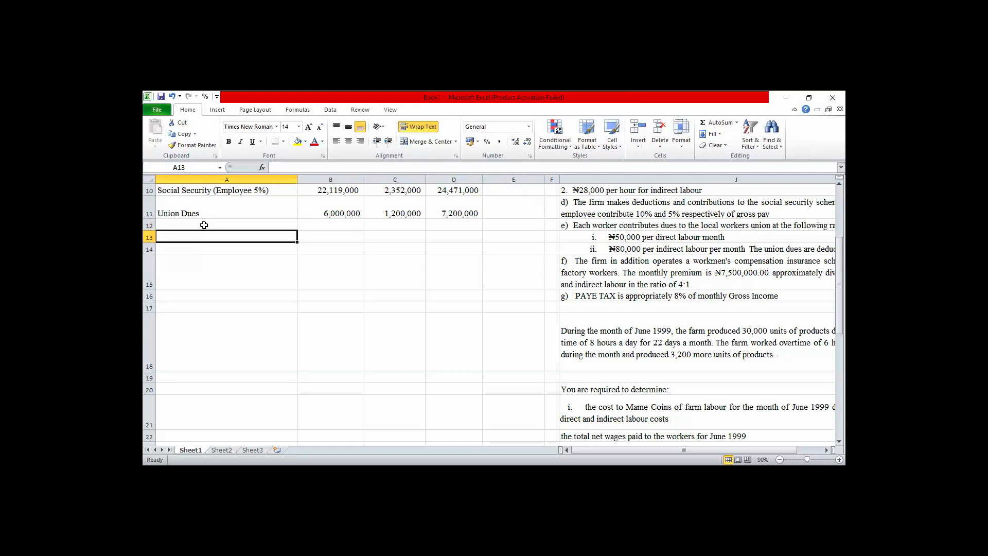
key("Down")
key("Down")
key("Down")
key("Down")
key("Down")
key("Down")
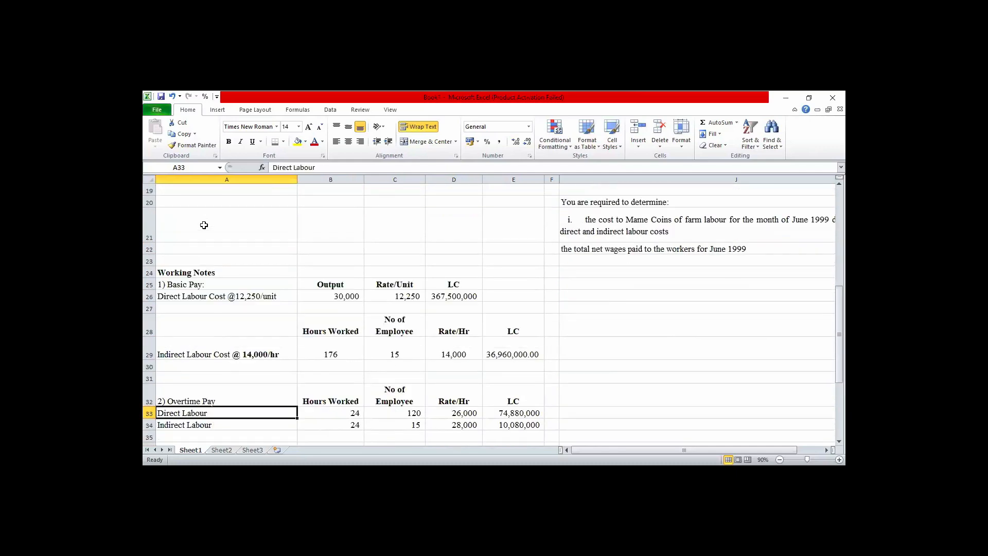
key("Down")
key("Down")
key("Down")
key("Down")
key("Down")
key("Down")
key("Down")
key("Down")
key("Down")
key("Down")
key("Down")
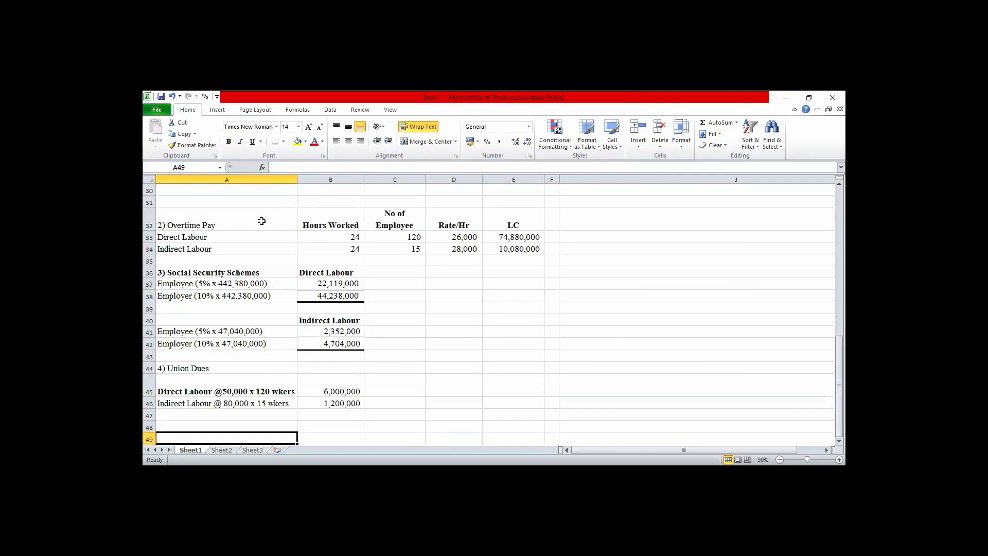
left_click(212, 369)
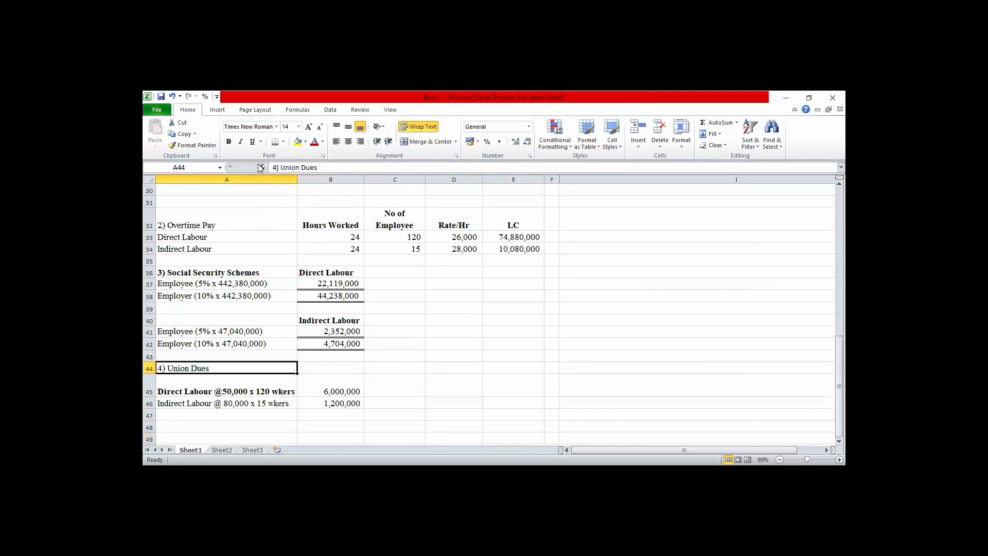
left_click(230, 143)
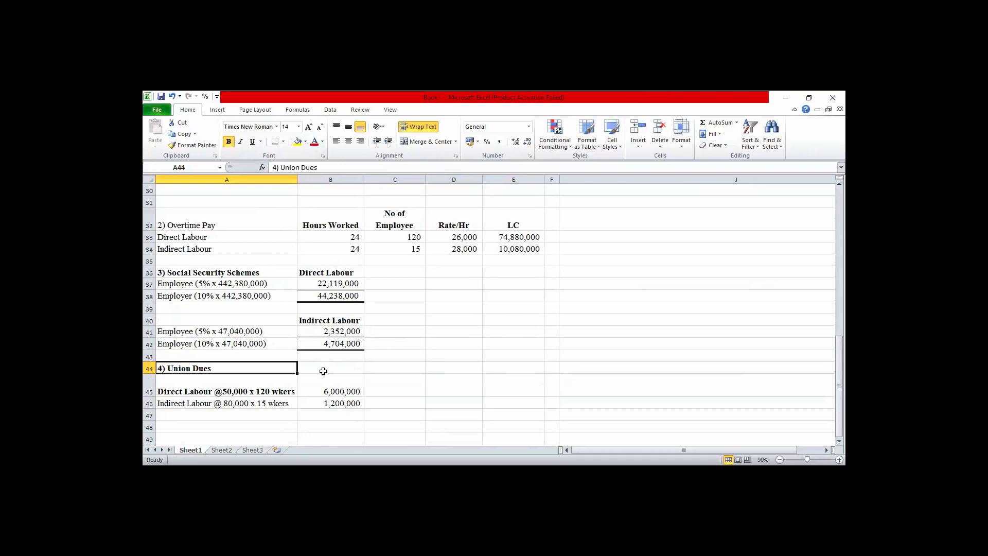
Enter the currency heading NGN in B44 beside the Union Dues title, bold and centred.
left_click(324, 370)
type("NGN")
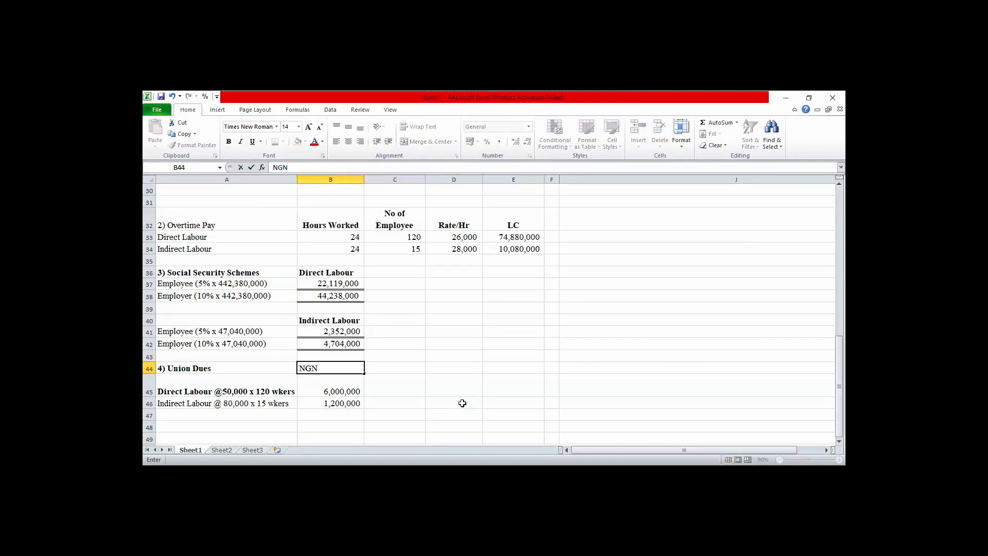
left_click(459, 403)
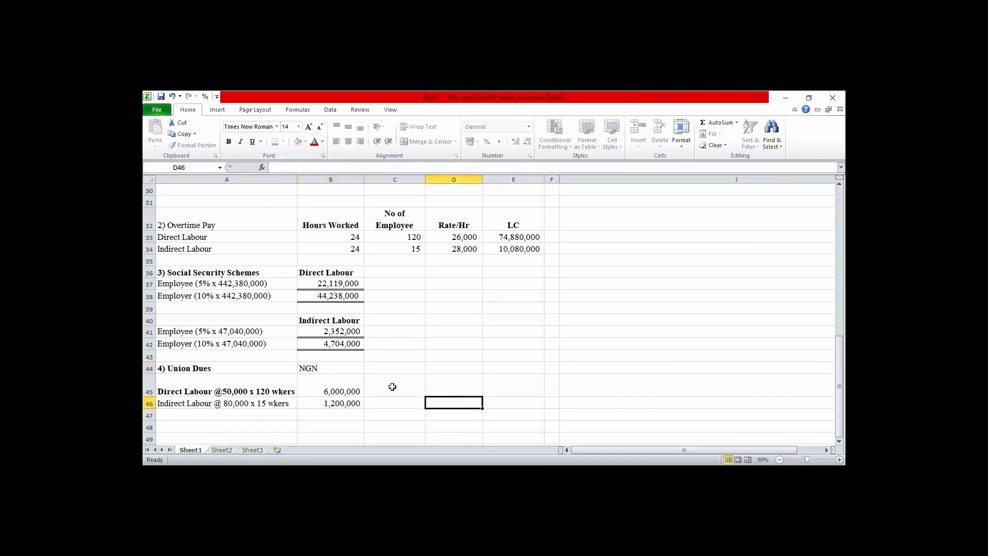
left_click(316, 368)
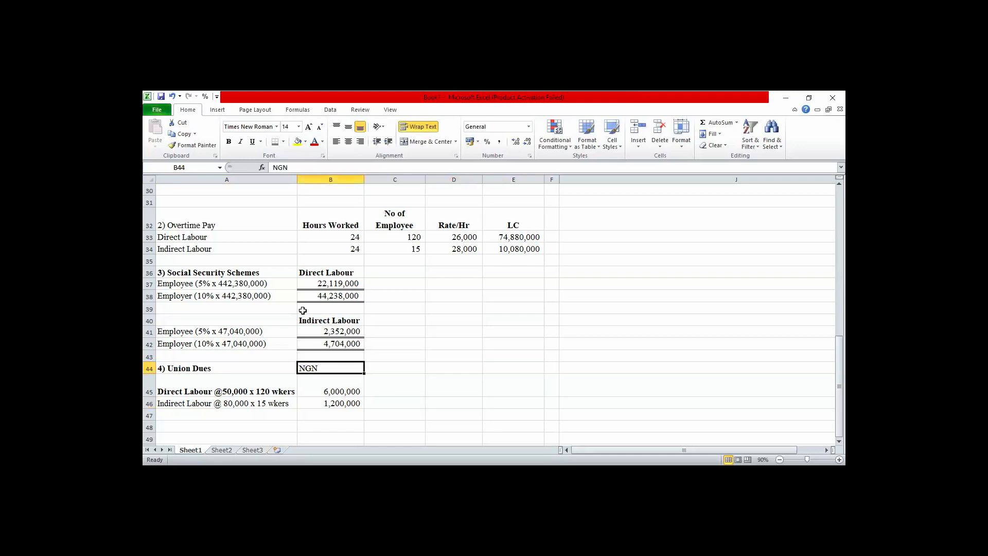
left_click(229, 142)
left_click(348, 141)
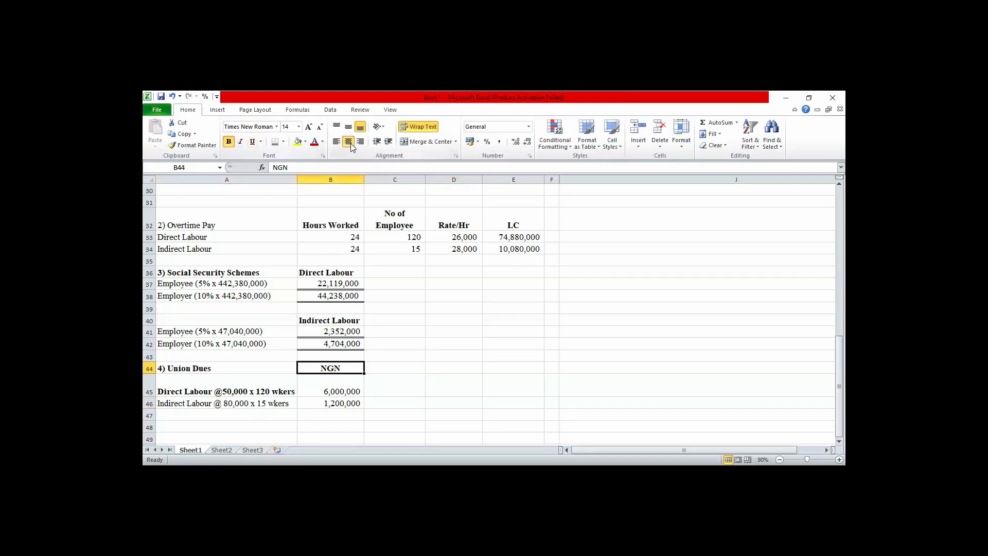
Enter the working note heading "5) Workmen Insurance Schemes" in A48.
left_click(209, 427)
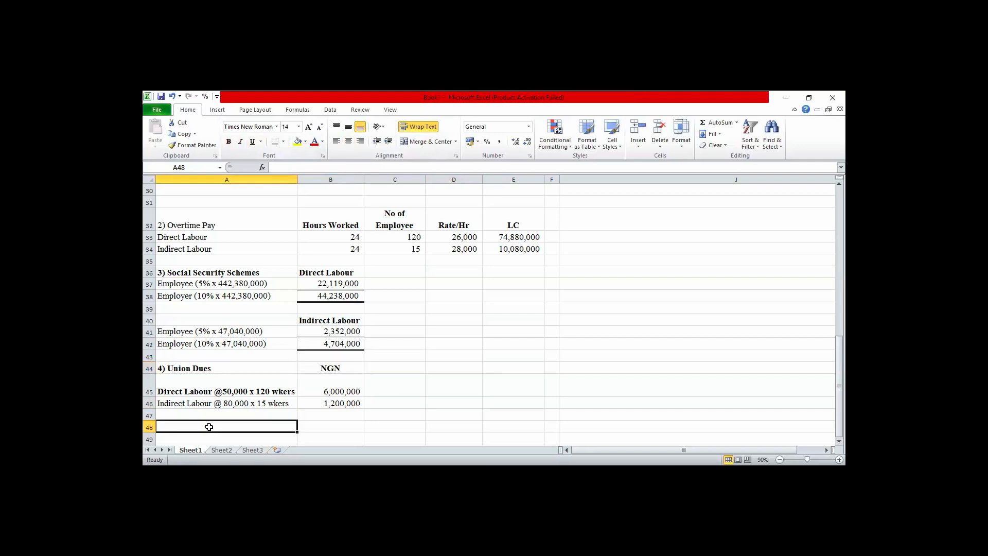
type("5")
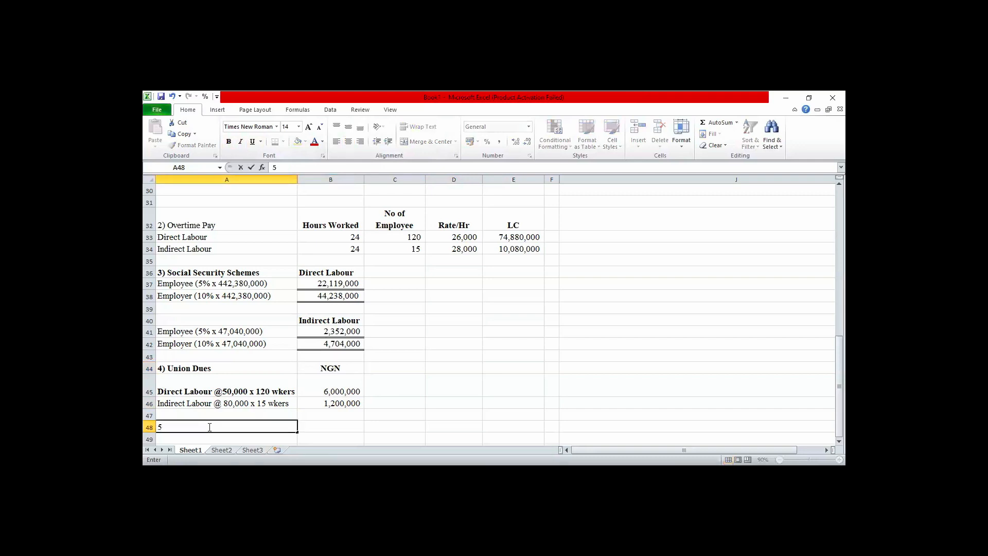
type("0")
key("BackSpace")
type(") Workmen Insuran")
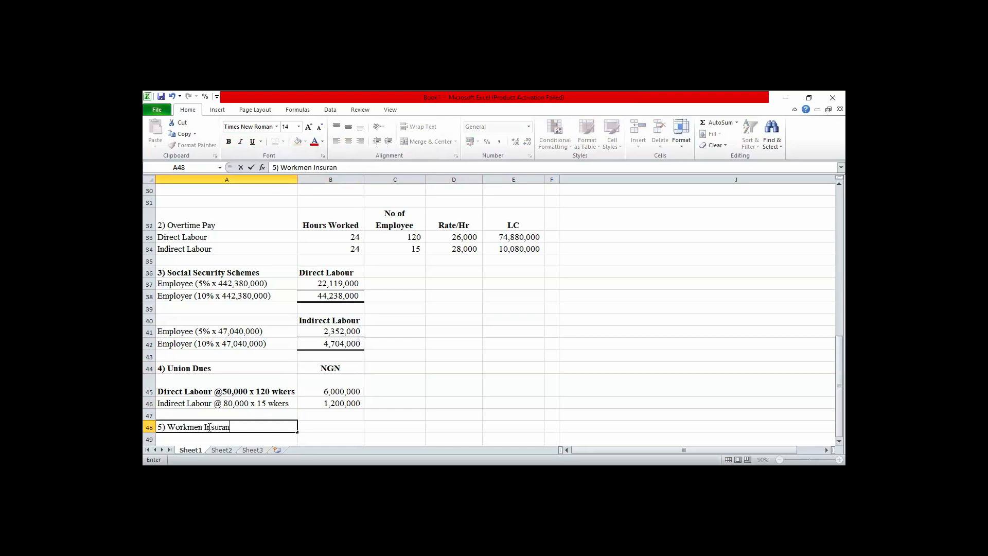
type("ce Schemes")
Copy the NGN heading from B44 to B48 and bold the Workmen Insurance Schemes heading in A48.
key("Up")
key("Up")
key("Up")
key("Up")
key("Right")
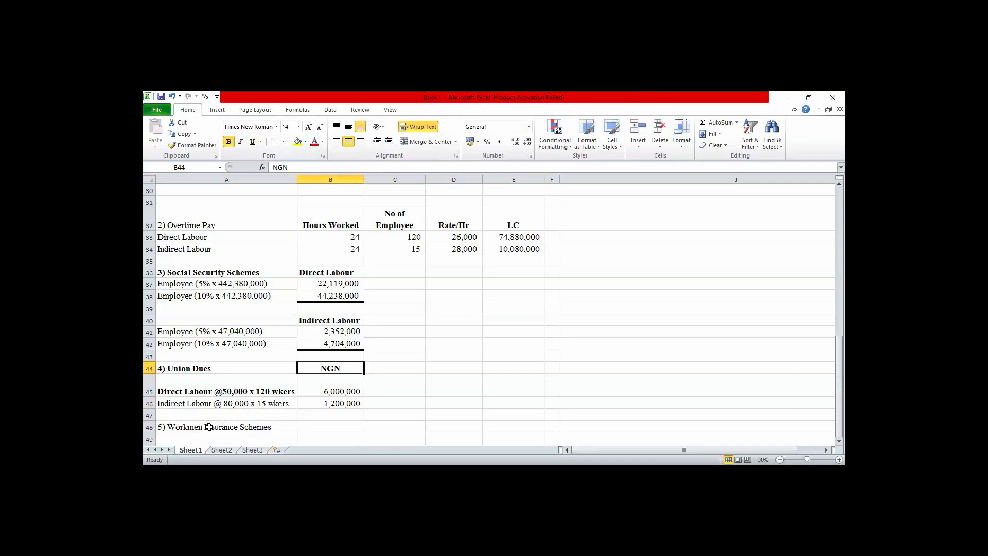
key("ctrl+c")
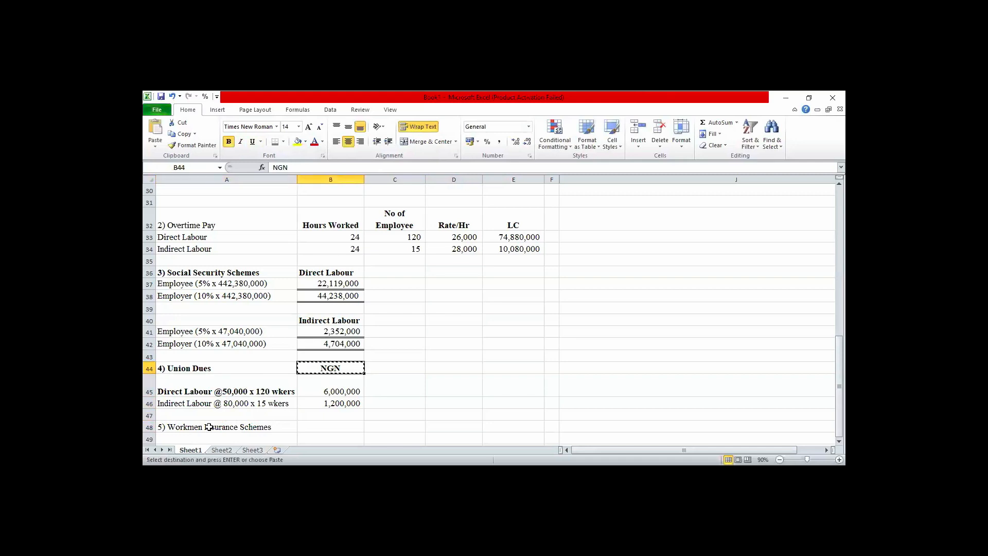
key("Down")
key("Down")
key("Down")
key("Down")
key("Down")
key("Up")
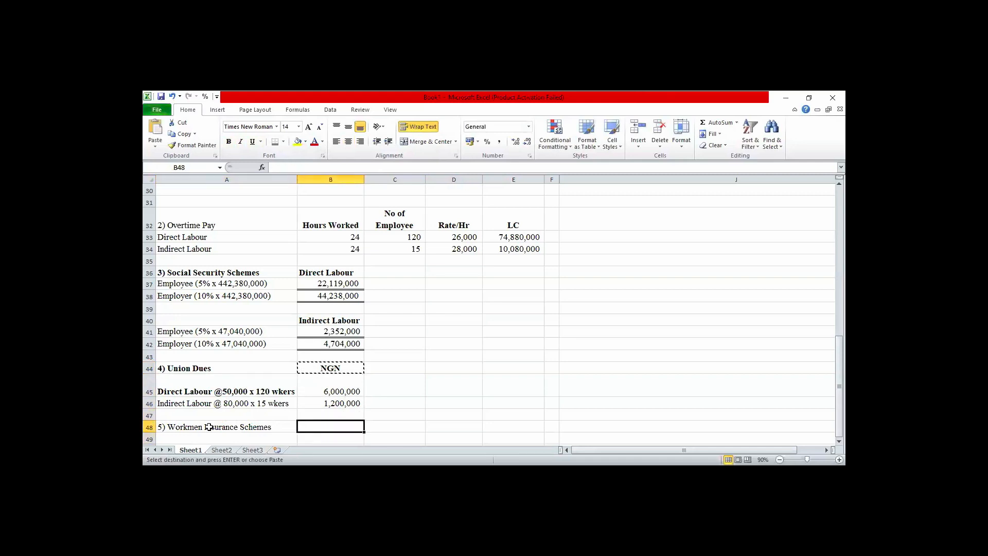
key("ctrl+v")
key("Left")
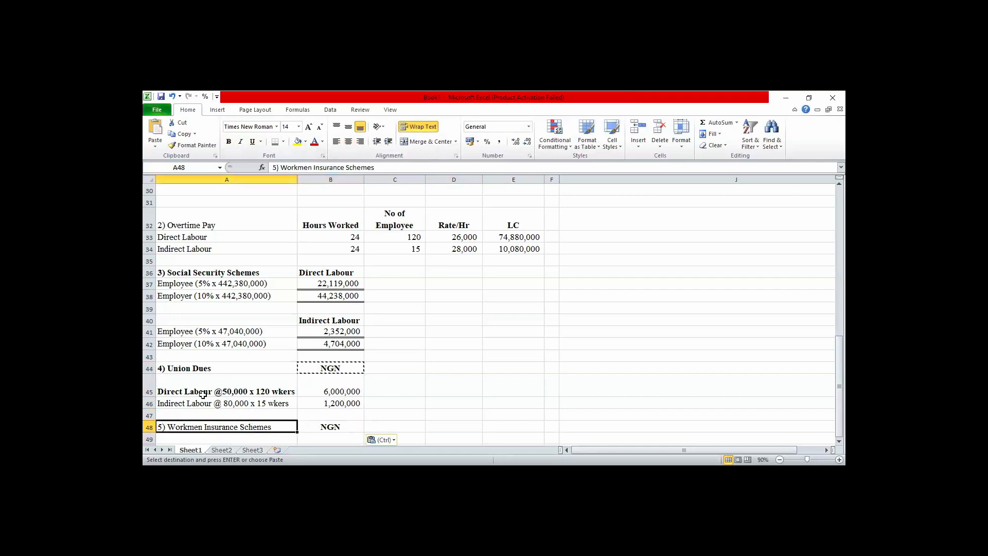
left_click(229, 142)
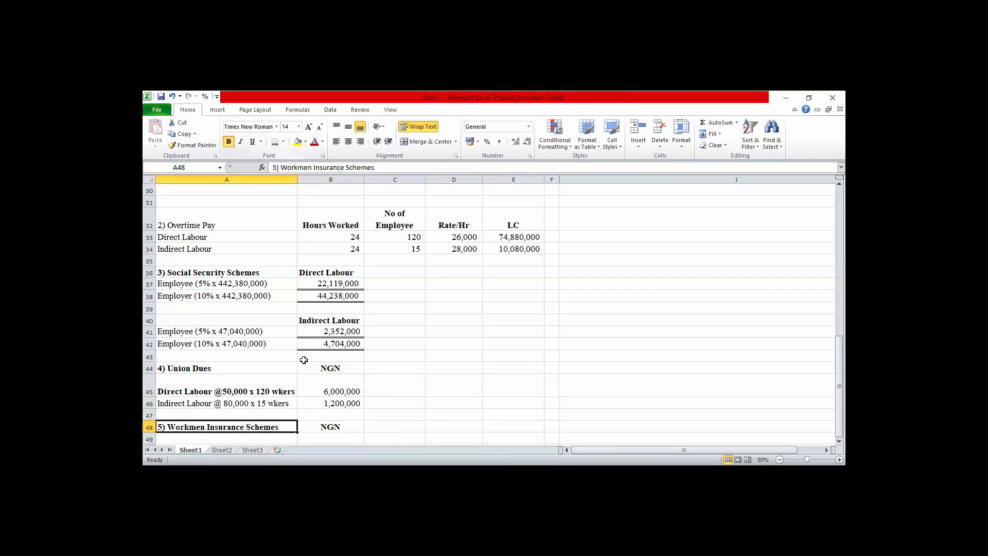
Enter the row labels Direct Labour in A49 and Indirect Labour in A50 under the Workmen Insurance Schemes heading.
left_click(266, 439)
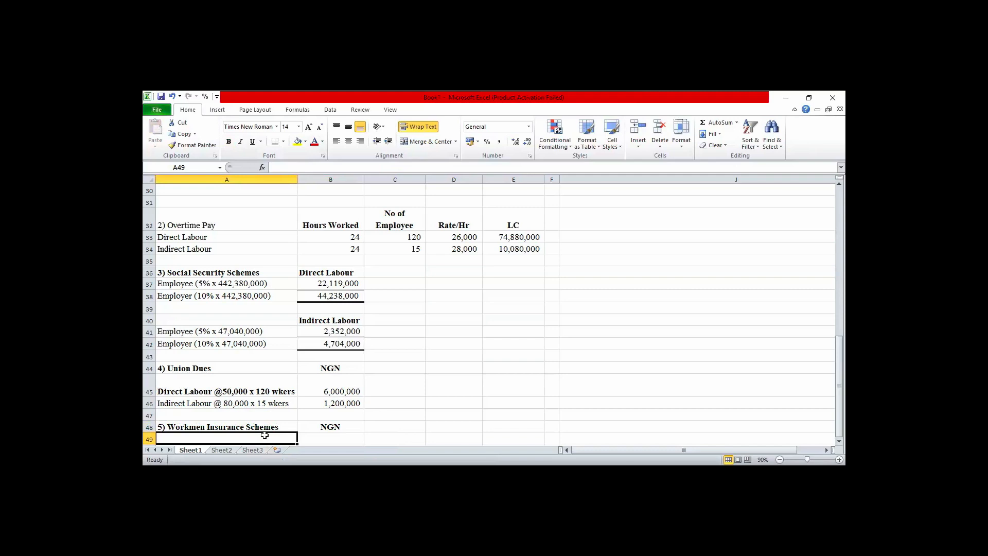
type("Dire")
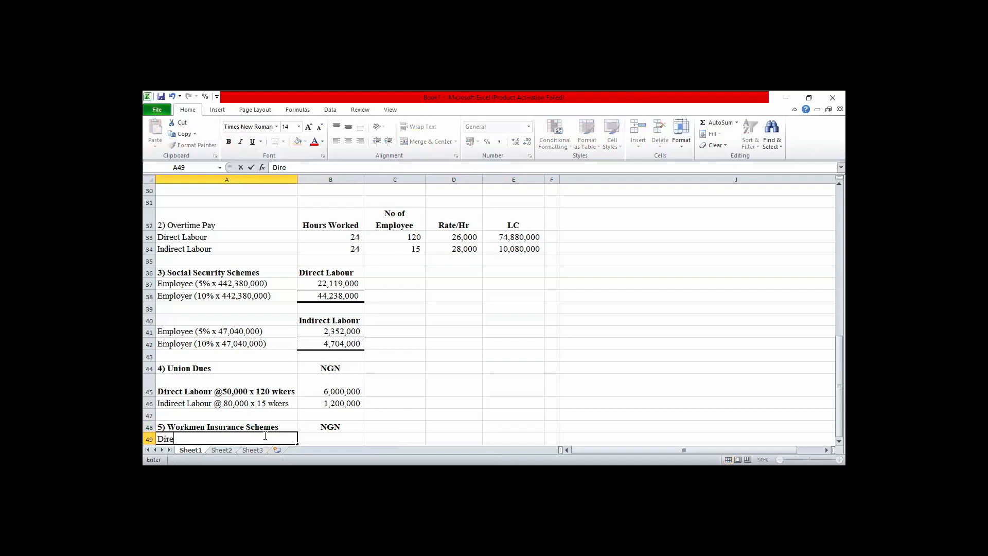
type("ct Labour")
key("Return")
type("Ind")
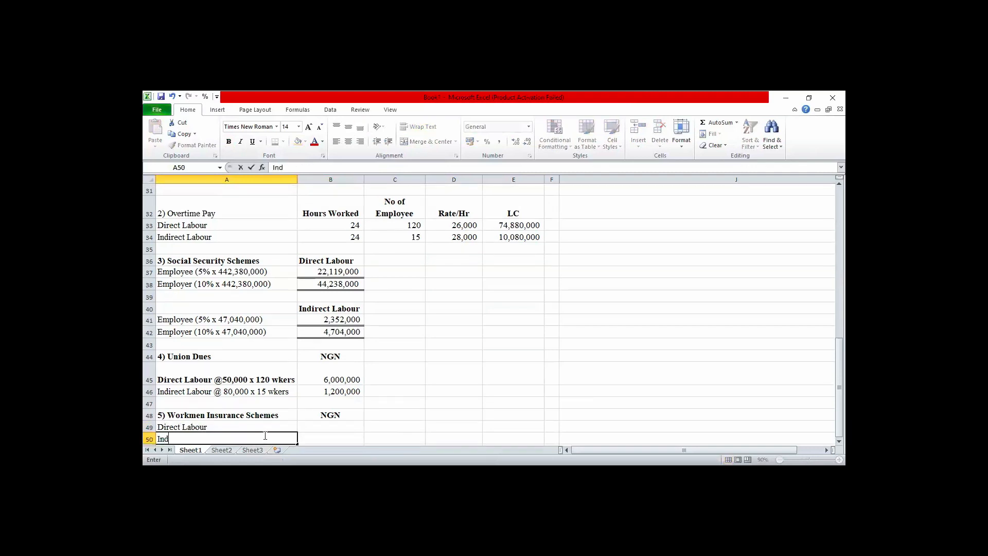
type("irect Labour")
key("Tab")
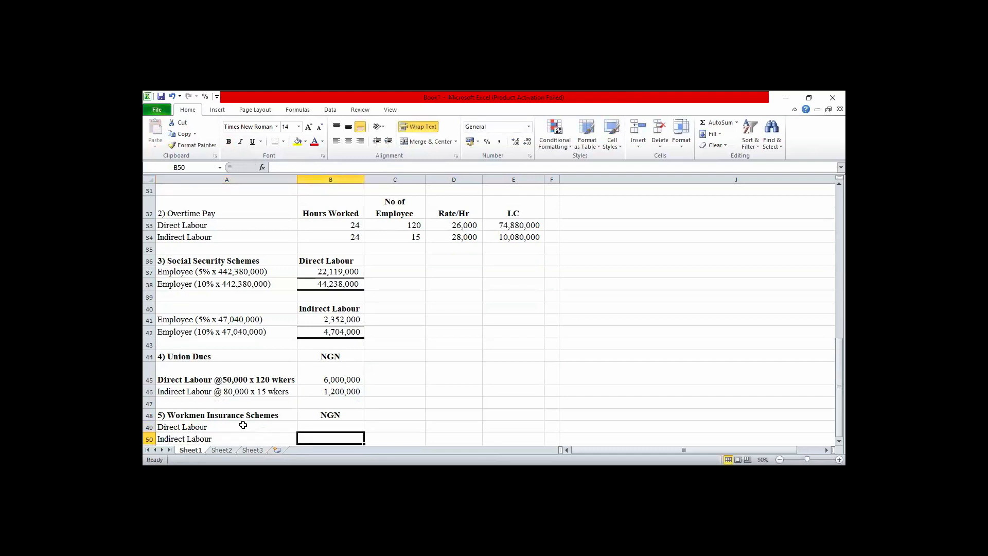
Extend the Direct Labour label in A49 with the start of its share calculation, "(4/5 x".
left_click(242, 425)
double_click(243, 425)
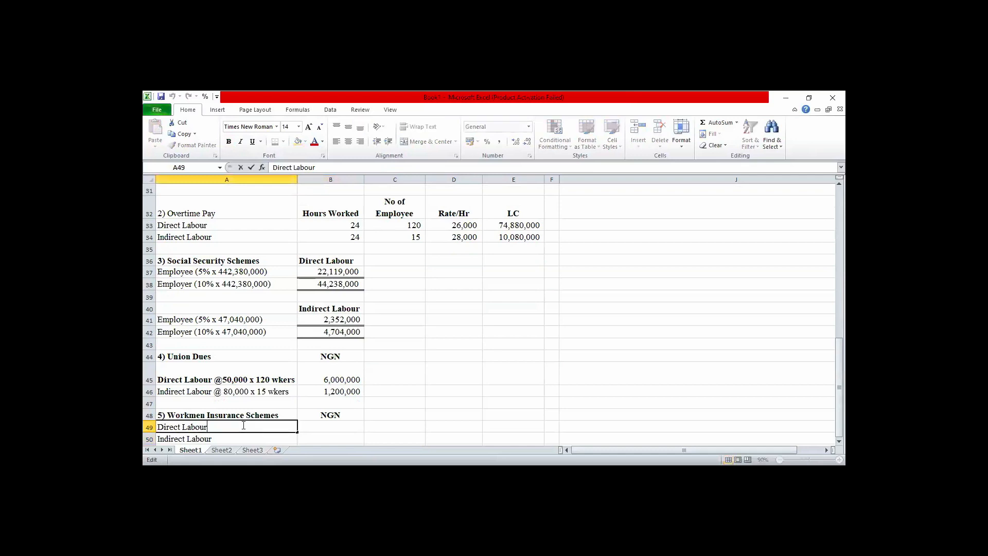
type("(")
type("4/5 x")
left_click(476, 360)
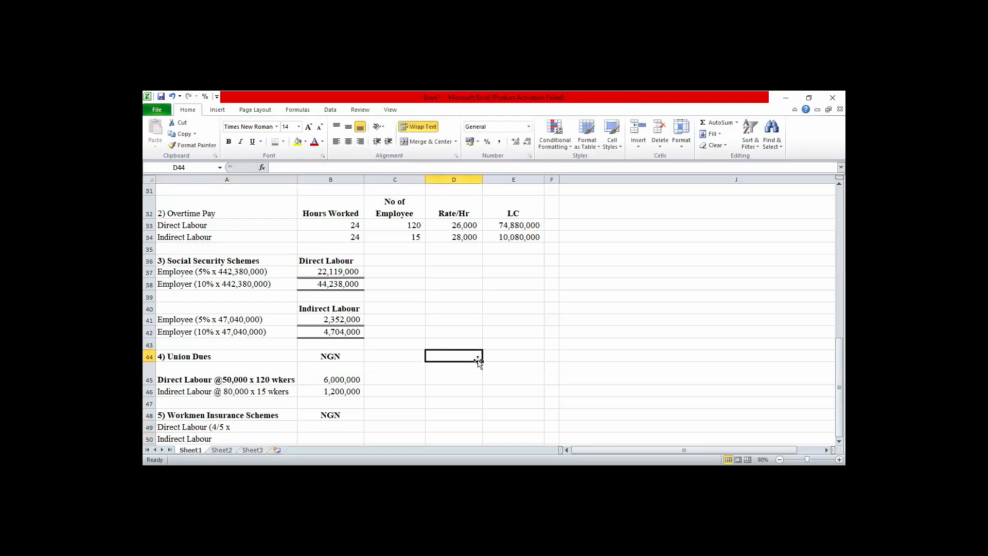
Examine item f of the question text for the monthly workmen's compensation premium and its sharing ratio.
key("Up")
key("Up")
key("Up")
key("Up")
key("Up")
key("Up")
key("Up")
key("Up")
key("Up")
key("Up")
key("Up")
key("Up")
key("Up")
key("Up")
key("Up")
key("Up")
key("Up")
key("Up")
key("Up")
key("Up")
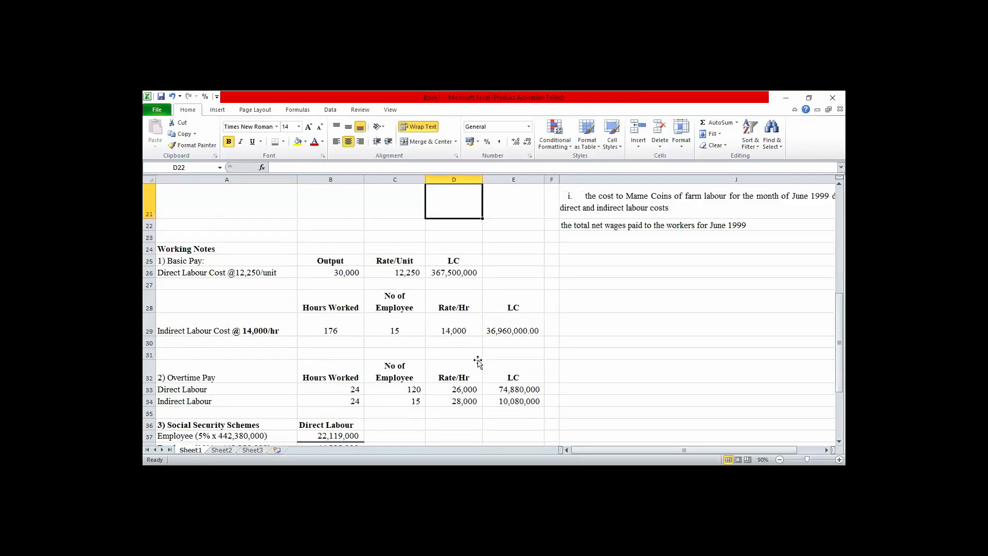
key("Up")
key("Up")
key("Up")
key("Up")
key("Down")
key("Down")
key("Down")
key("Down")
key("Down")
key("Down")
key("Down")
key("Down")
key("Down")
key("Down")
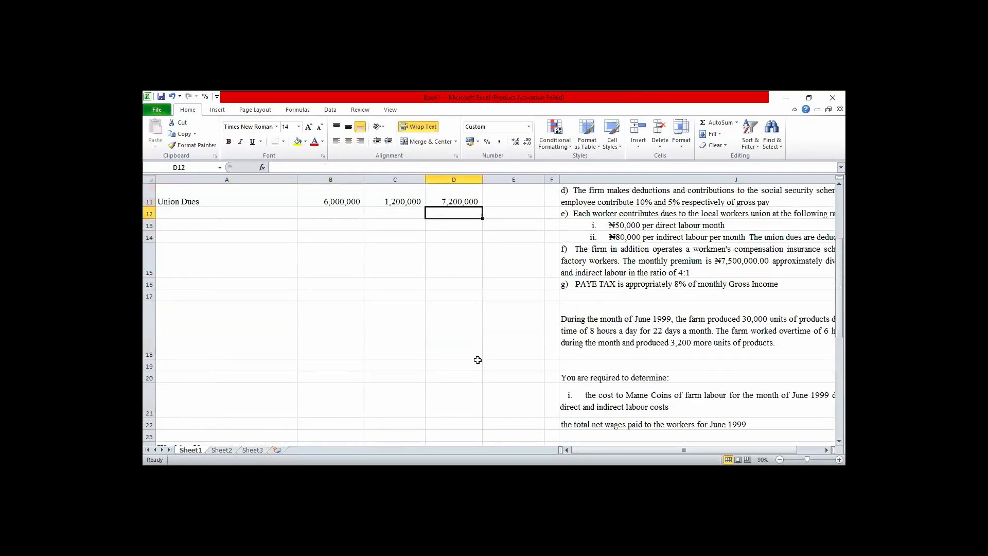
key("Down")
key("Down")
key("Down")
key("Down")
key("Down")
key("Down")
key("Down")
key("Down")
key("Down")
key("Down")
key("Down")
key("Down")
key("Down")
key("Down")
key("Down")
key("Down")
key("Down")
key("Down")
key("Down")
key("Down")
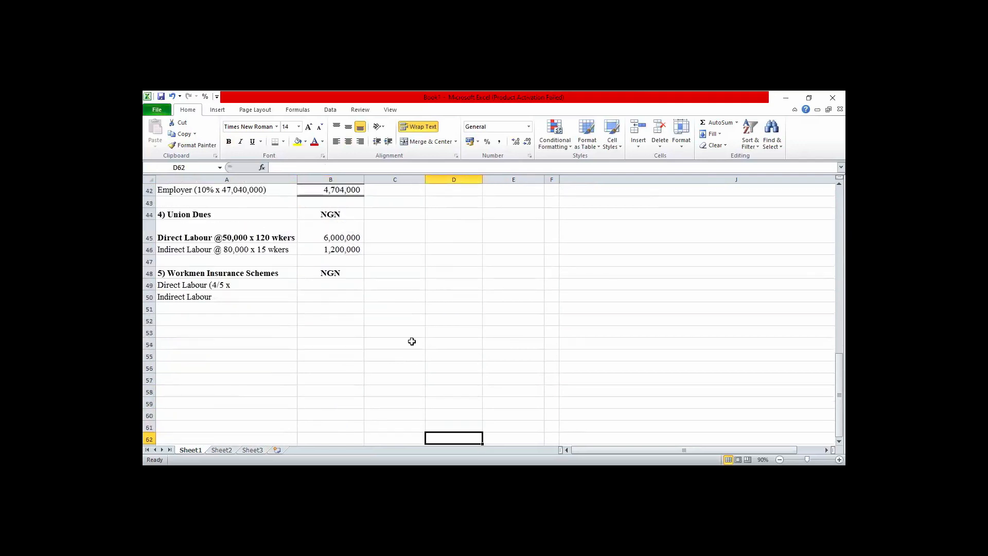
Complete the label in A49 as "Direct Labour (4/5 x 7,500,000)".
left_click(247, 284)
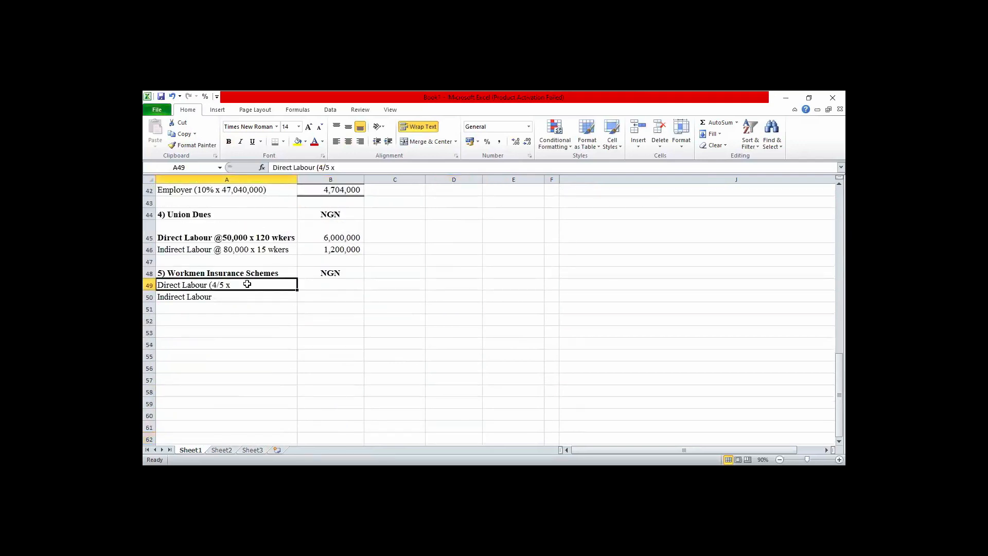
double_click(247, 284)
type("7")
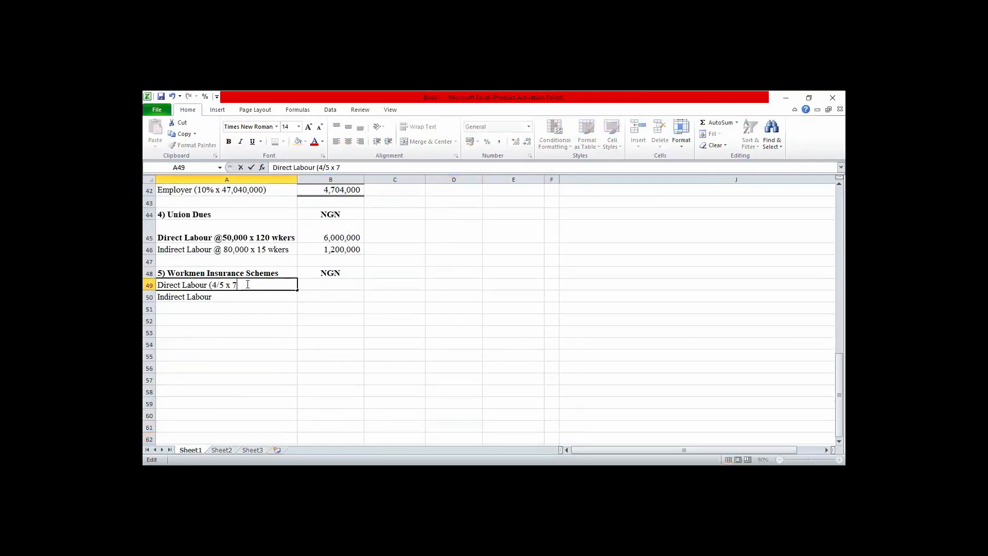
type(",500,000)")
Extend the label in A50 to "Indirect Labour (1/5 x 7,500,000)".
left_click(218, 296)
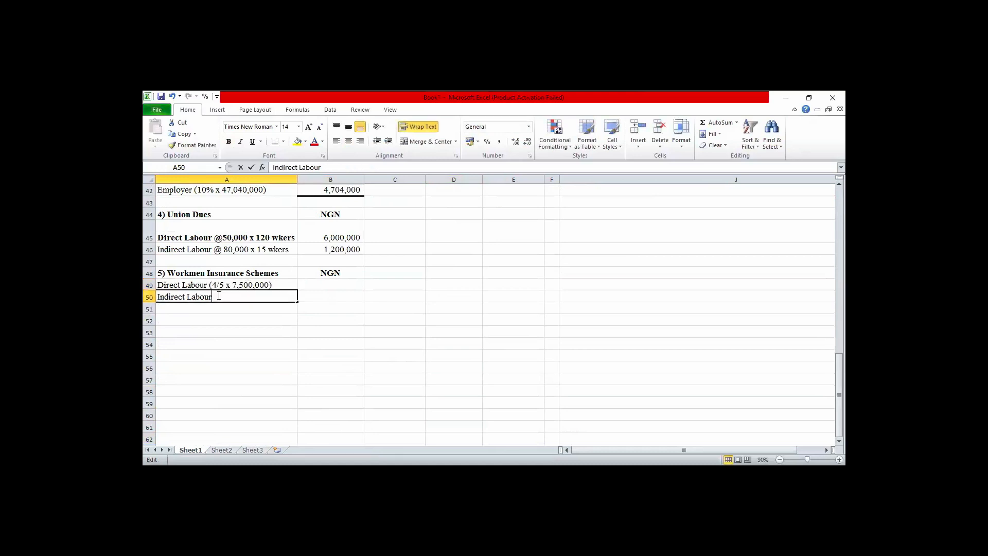
double_click(219, 296)
type("(1")
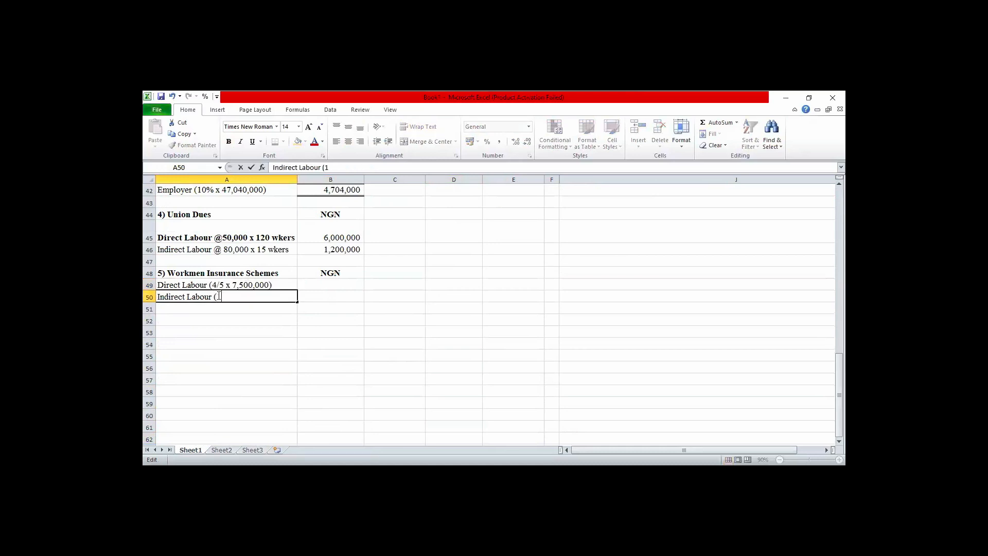
type("/5 x 7,500,000)")
key("Tab")
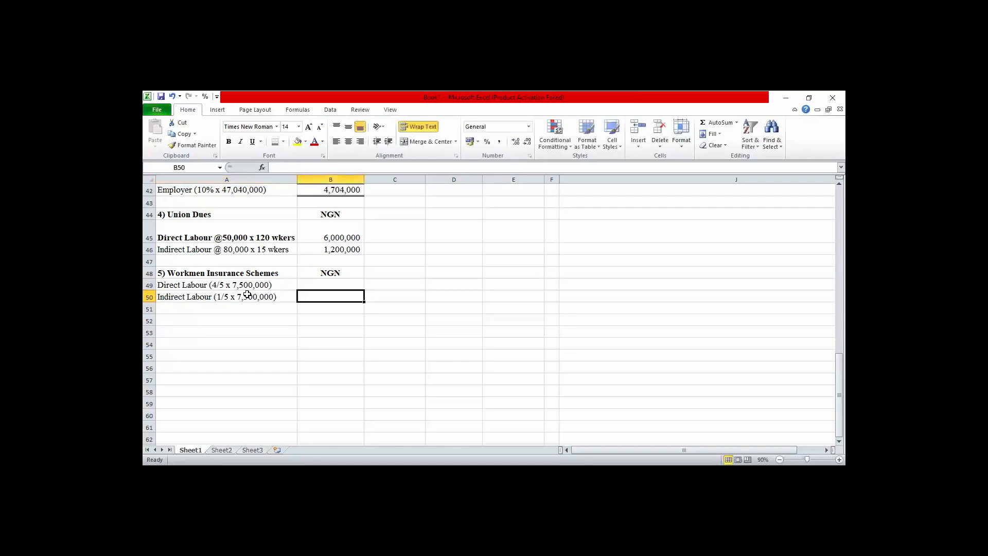
Calculate the direct labour share of the insurance premium in B49 with the formula =4/5*7500000.
left_click(314, 283)
type("=")
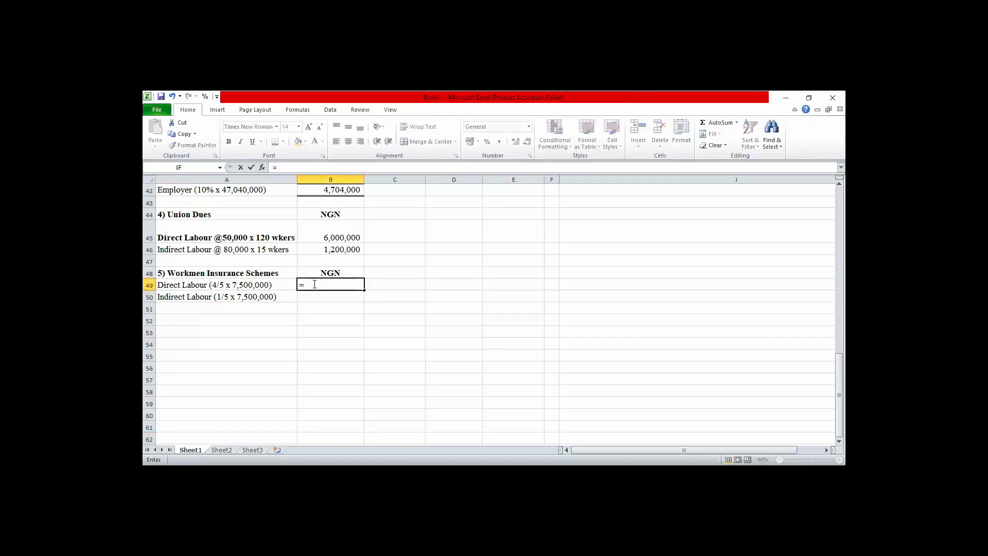
type("4/5*7500000")
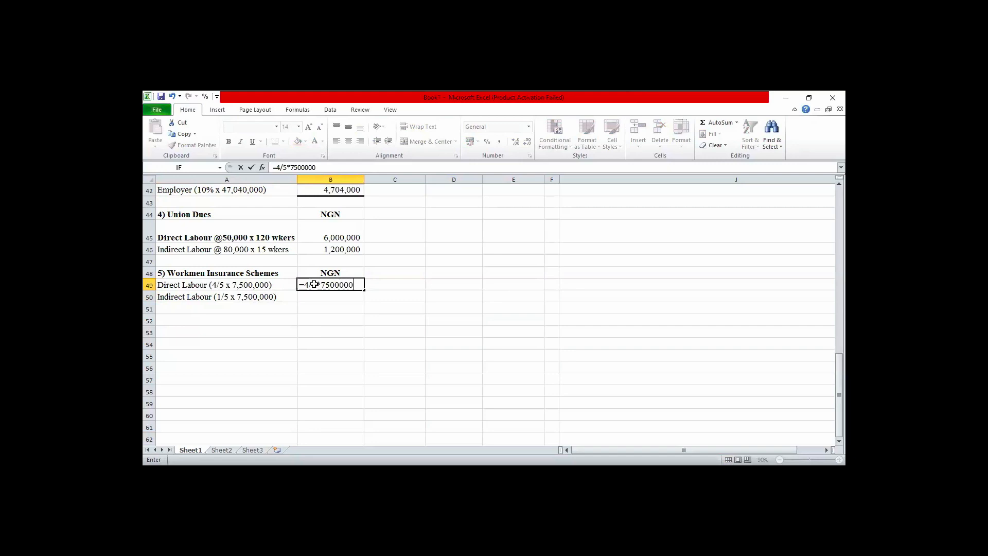
key("Return")
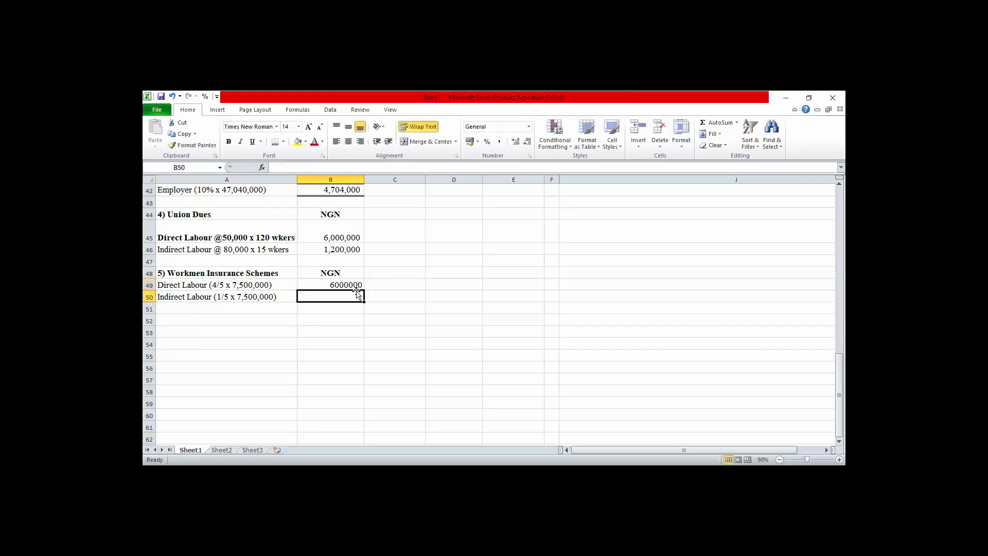
Calculate the indirect labour share of the insurance premium in B50 with the formula =1/5*7500000.
type("=")
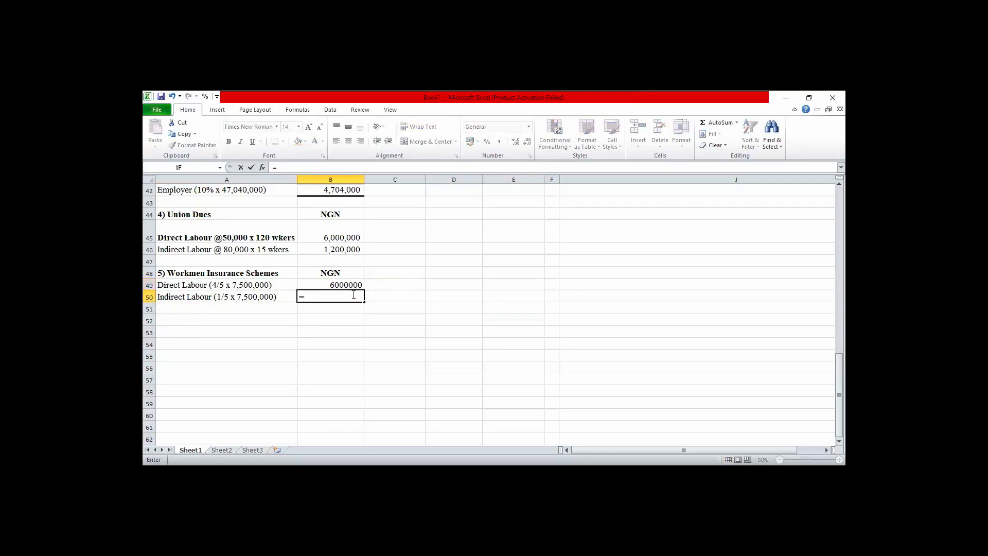
type("1/5")
type("*")
type("7")
type("500")
type("000")
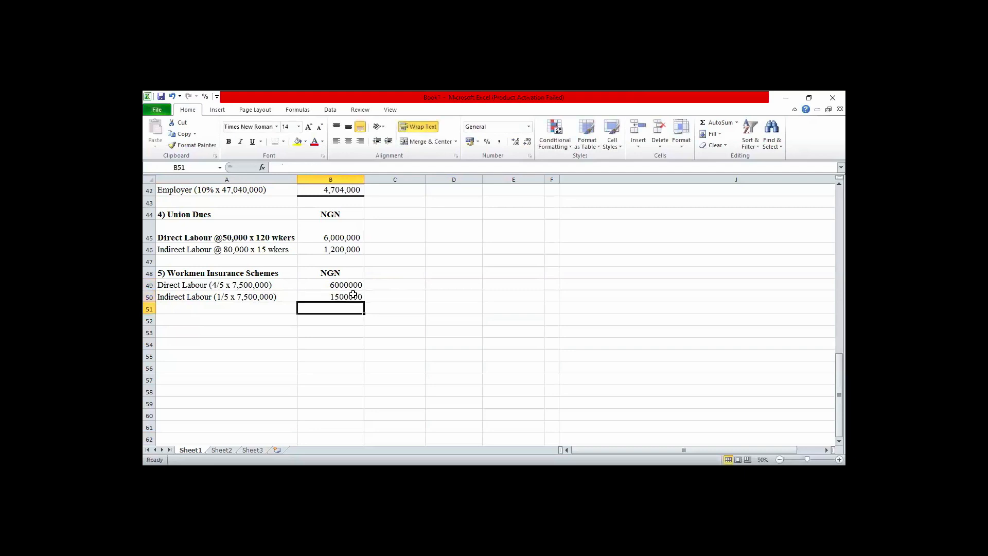
key("Return")
Format B49:B51 with thousands separators and no decimal places.
left_click(342, 283)
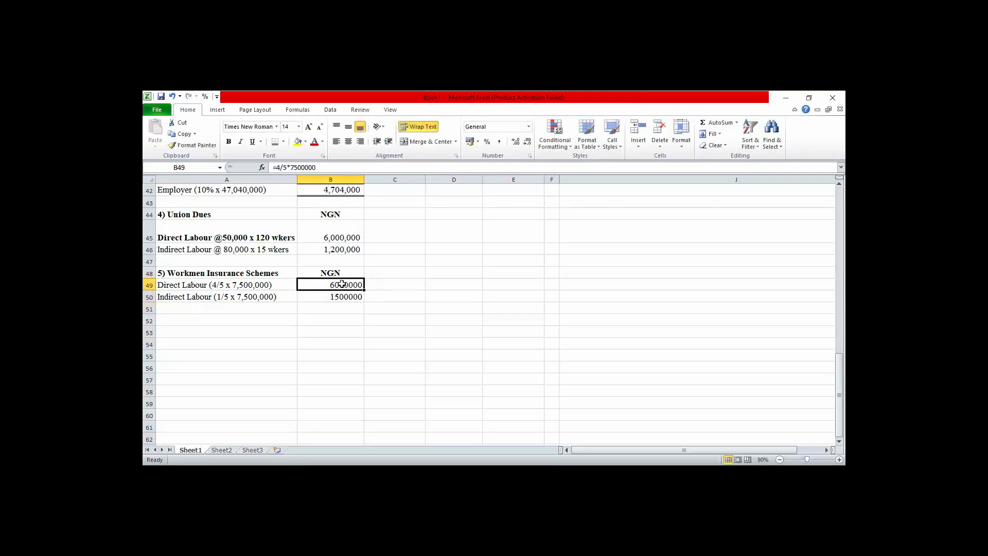
left_click_drag(342, 284, 342, 308)
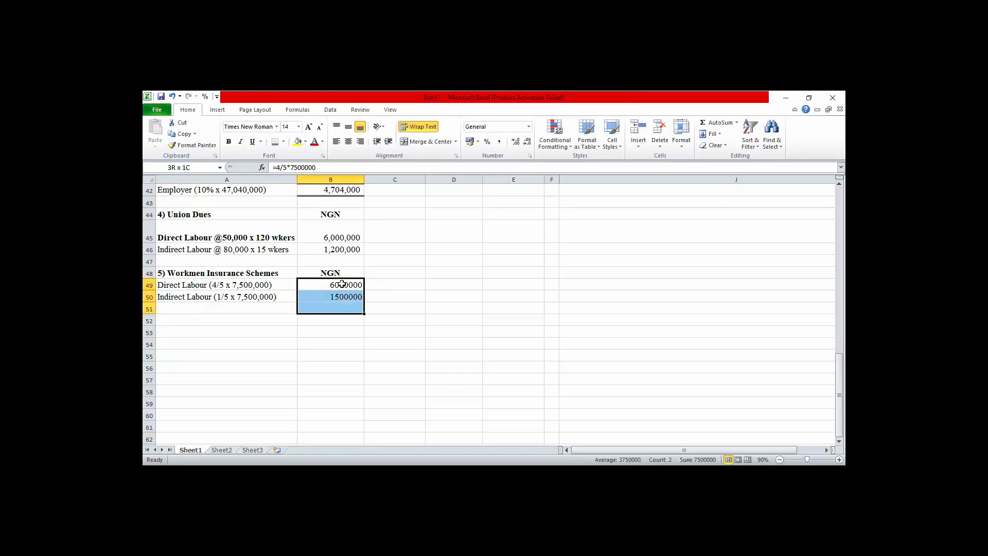
left_click(499, 142)
left_click(527, 141)
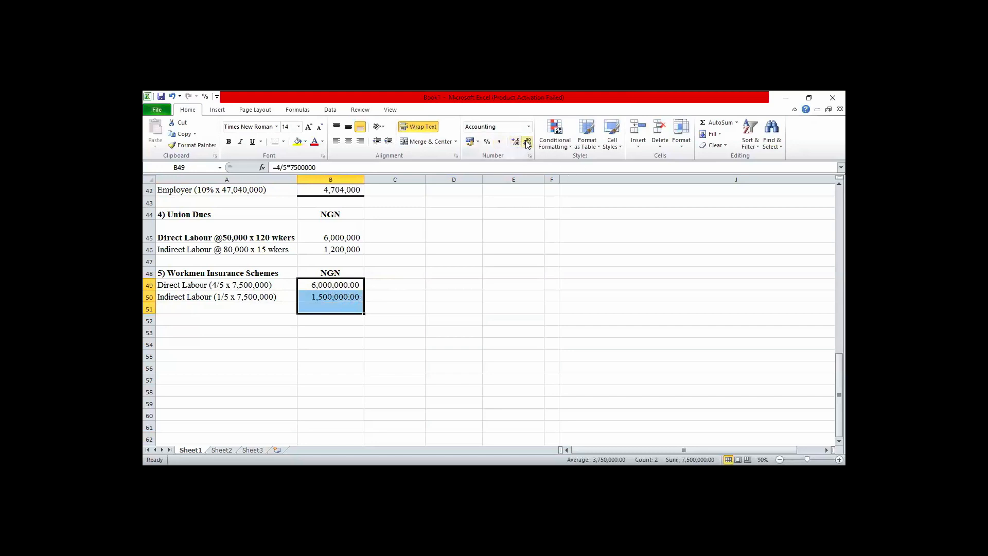
left_click(527, 142)
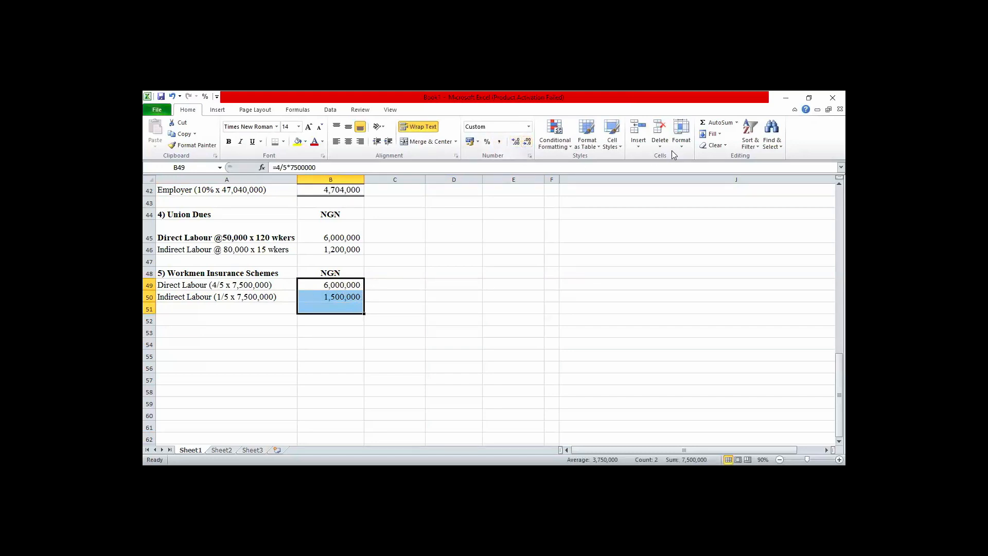
Total the two insurance shares in B51 with AutoSum, and make the total bold with a top and double bottom border.
left_click(716, 122)
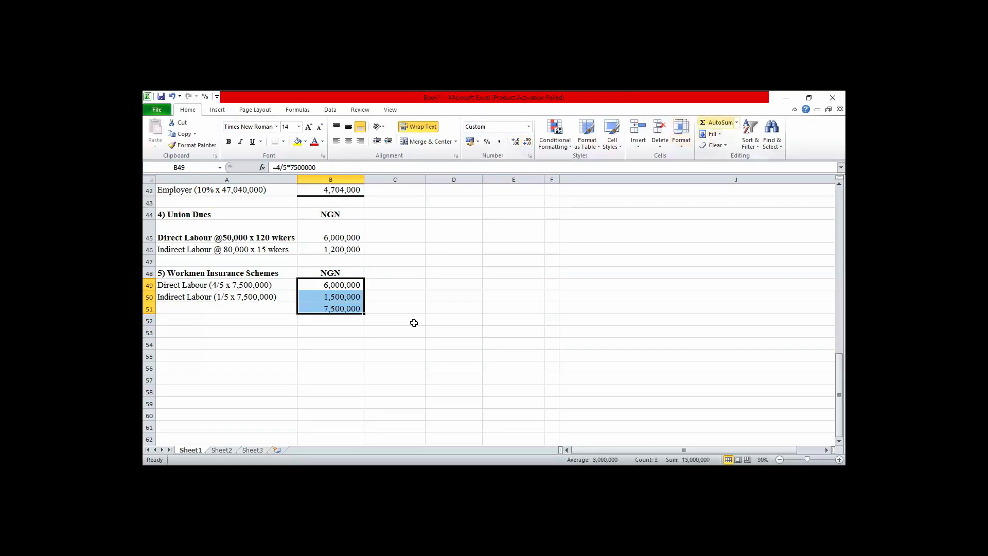
left_click(330, 308)
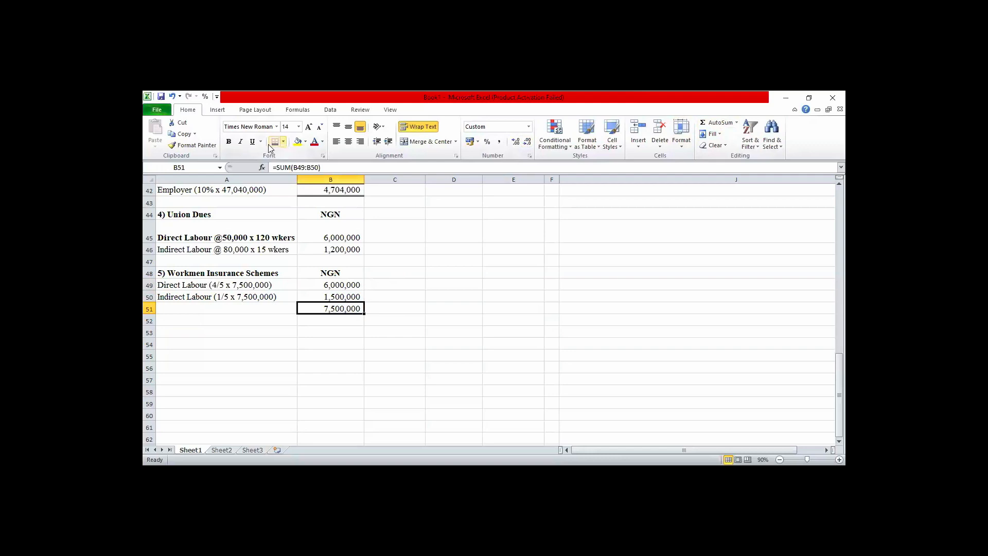
left_click(283, 141)
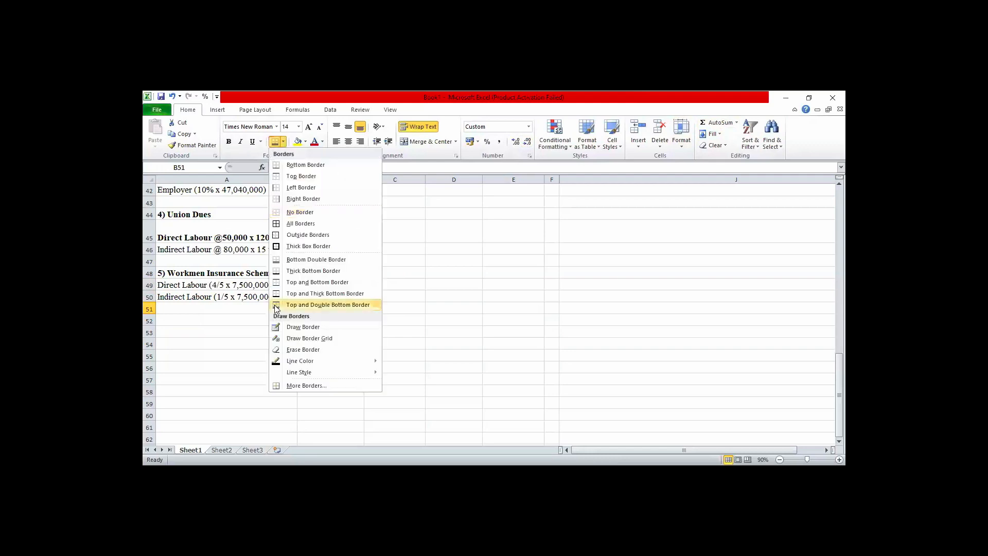
left_click(229, 143)
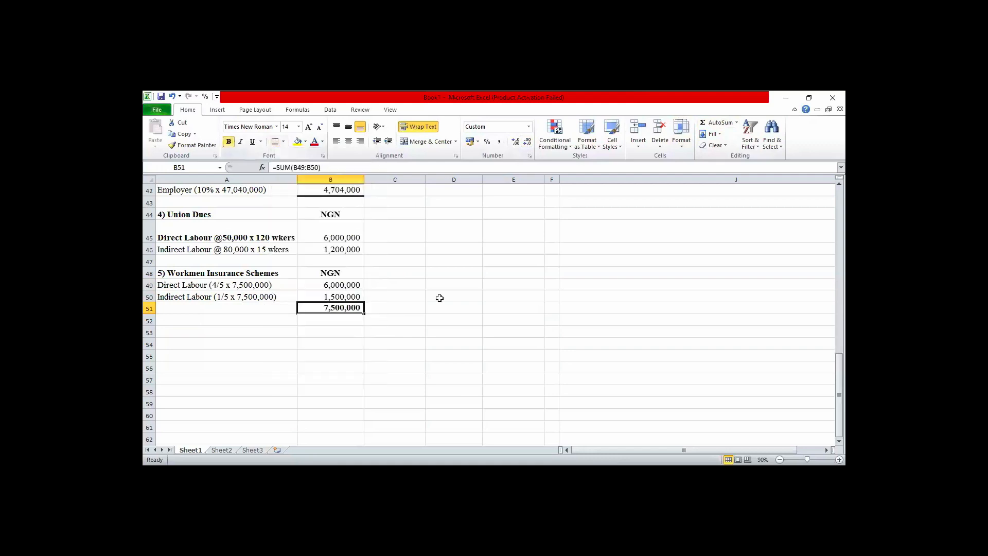
left_click(440, 298)
Enter the label "Workmen Compensation Schemes" in A12 below Union Dues.
key("Up")
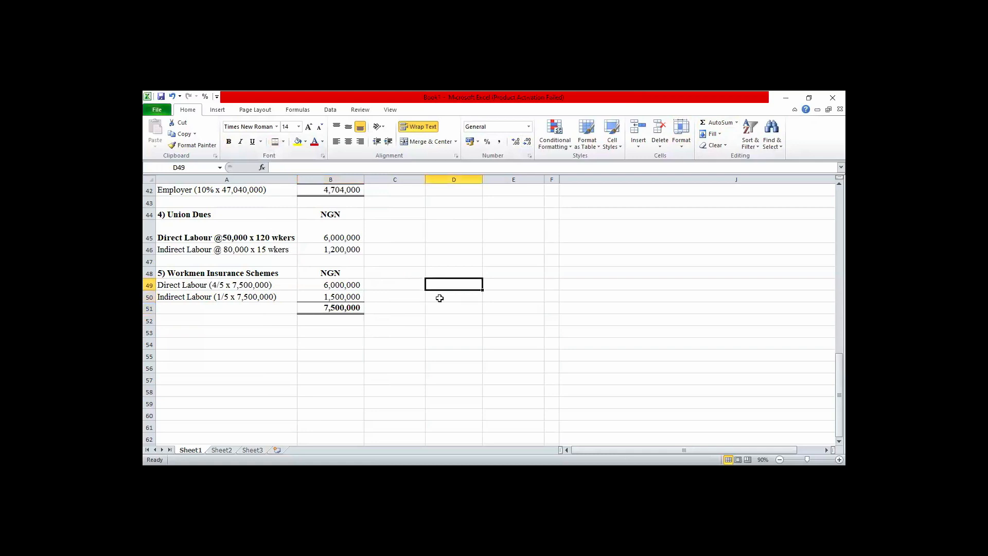
key("Up")
key("Up")
key("Up")
key("Up")
key("Up")
key("Up")
key("Up")
key("Up")
key("Up")
key("Up")
key("Up")
key("Up")
key("Up")
key("Up")
key("Up")
key("Up")
key("Up")
key("Up")
key("Up")
key("Up")
key("Up")
key("Up")
key("Up")
key("Up")
key("Up")
key("Up")
key("Up")
key("Up")
key("Up")
key("Up")
key("Up")
key("Up")
key("Up")
key("Up")
key("Up")
key("Up")
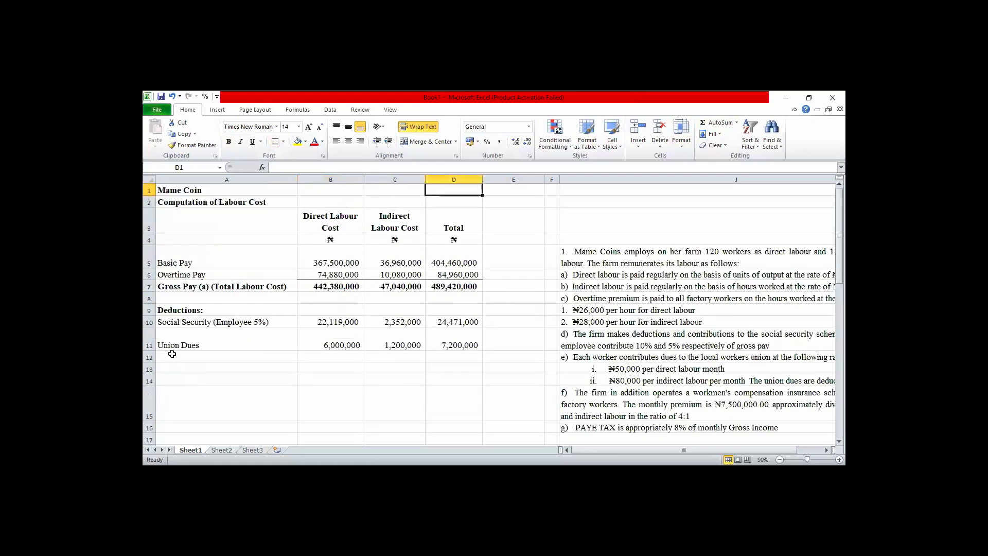
left_click(172, 354)
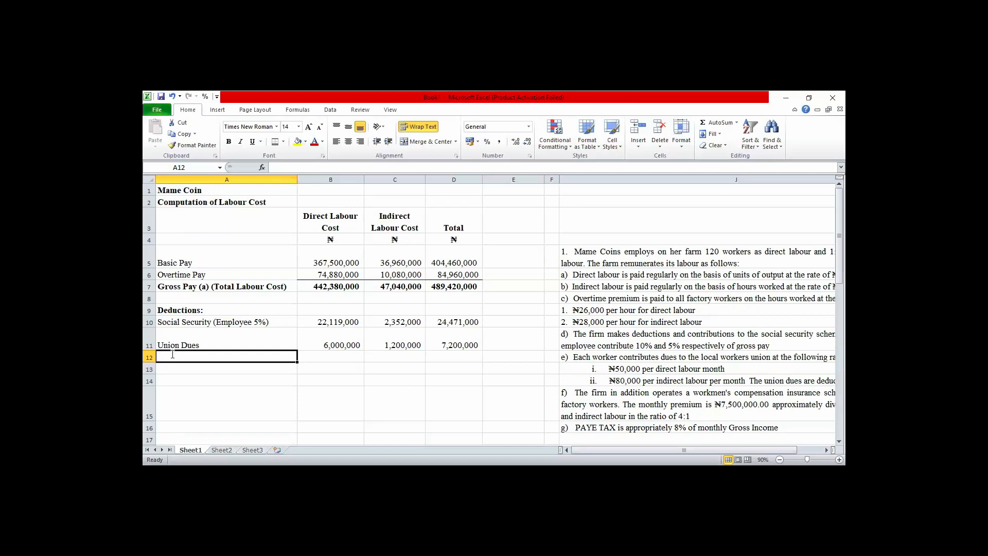
type("Wor")
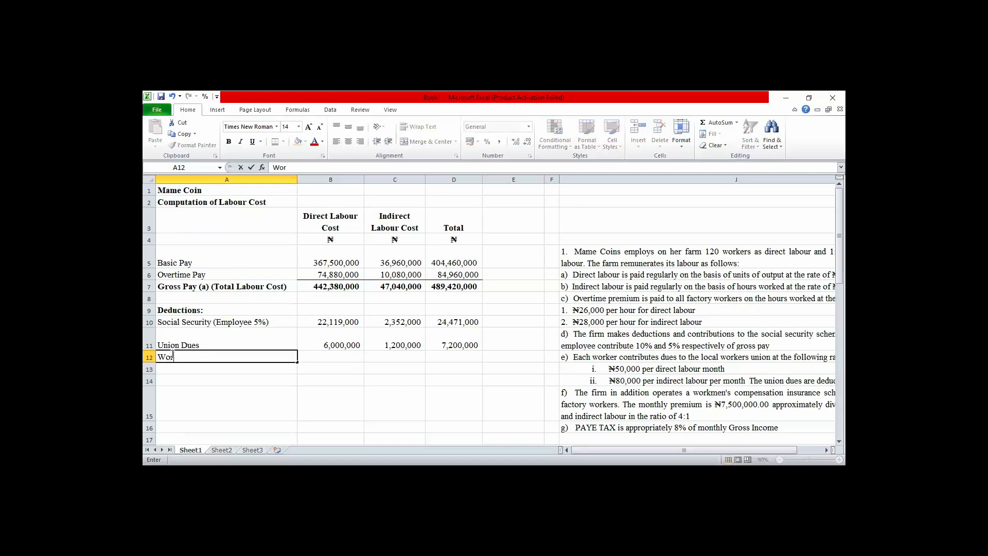
type("ken")
key("BackSpace")
key("BackSpace")
type("men Compensat")
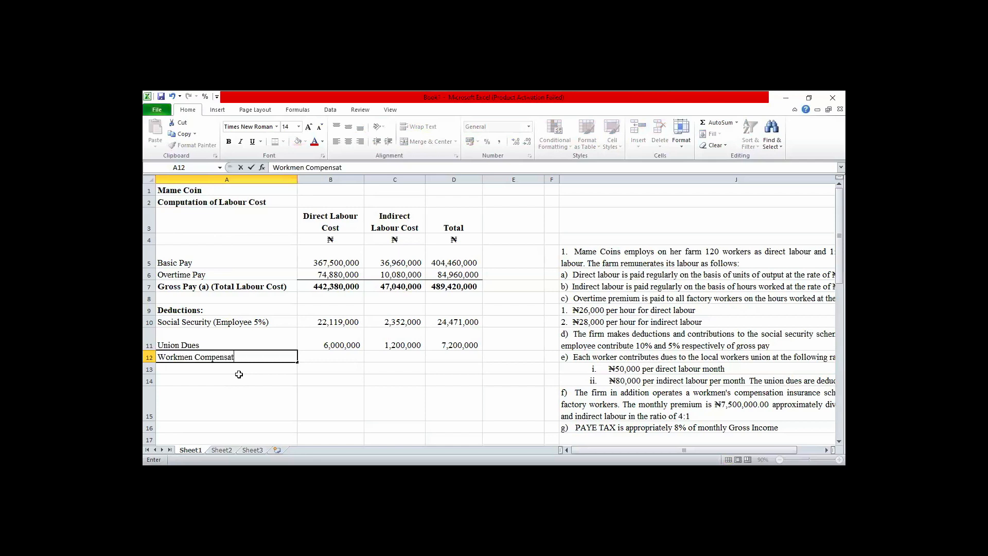
type("ion Schemes")
key("Tab")
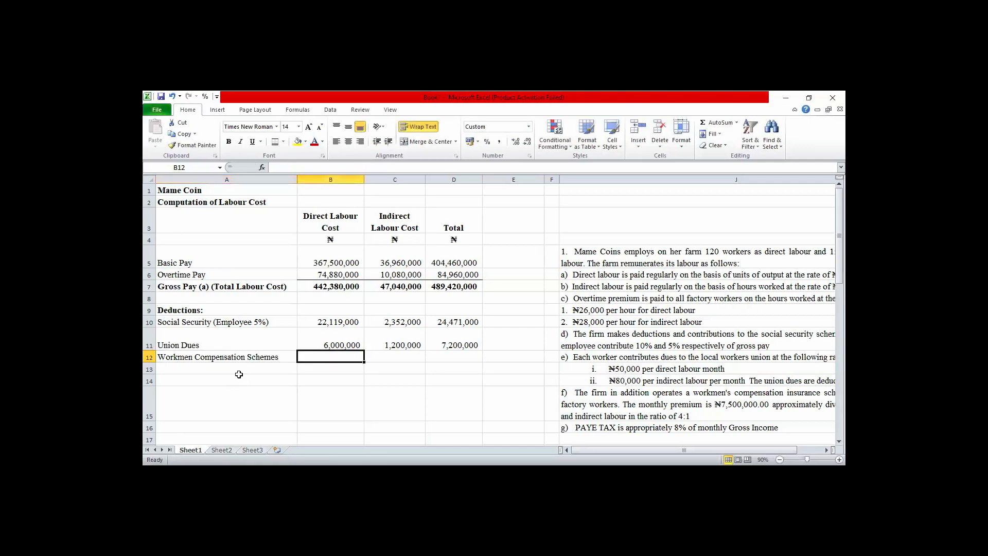
Link the direct labour workmen compensation in B12 to the working note with the formula =B49.
type("=")
key("Down")
key("Down")
key("Down")
key("Down")
key("Down")
key("Down")
key("Down")
key("Down")
key("Down")
key("Down")
key("Down")
key("Down")
key("Down")
key("Down")
key("Down")
key("Down")
key("Down")
key("Down")
key("Down")
key("Down")
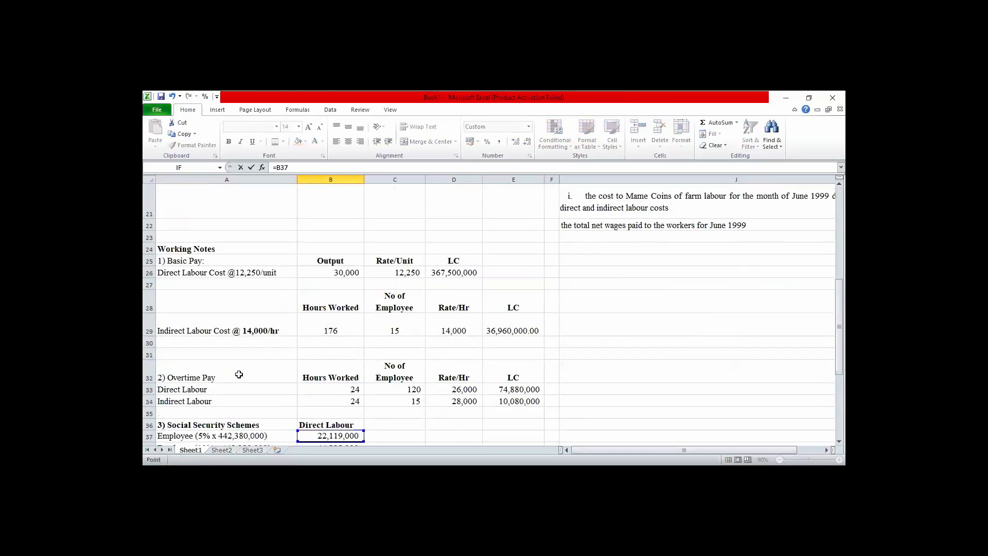
key("Down")
key("Down")
key("Down")
key("Down")
key("Down")
key("Down")
key("Down")
key("Down")
key("Down")
key("Down")
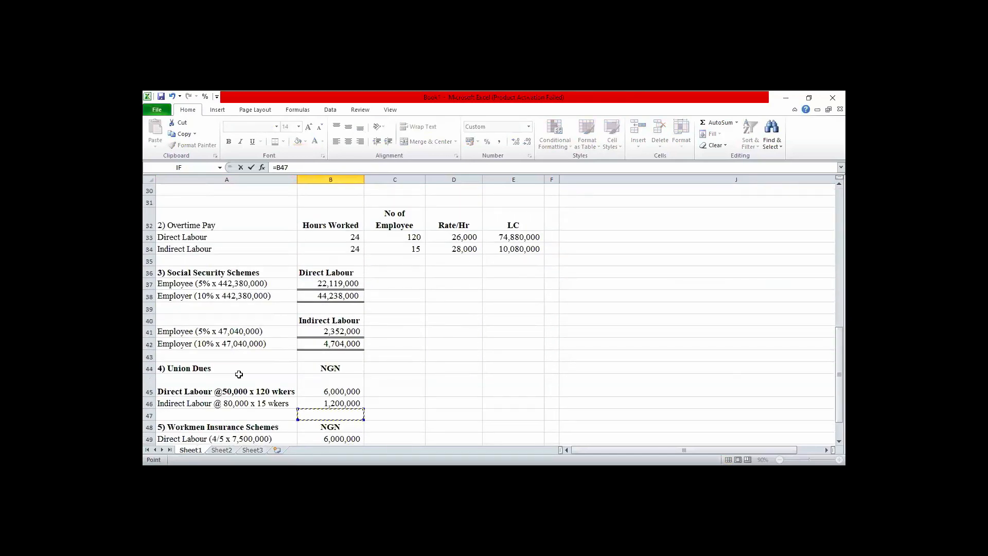
key("Down")
key("Down")
key("Down")
key("Down")
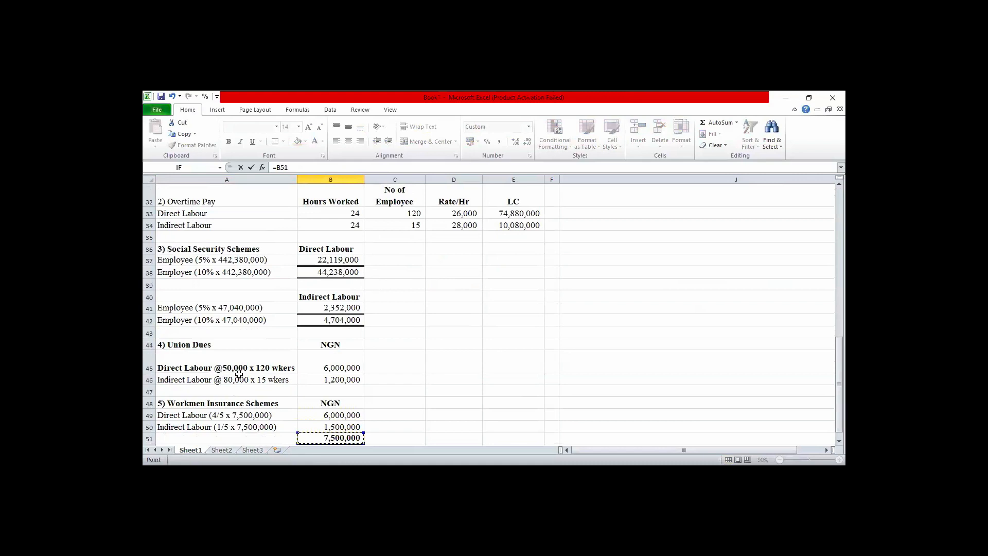
key("Return")
Link the indirect labour workmen compensation in C12 to the working note's indirect labour share in B50.
key("Up")
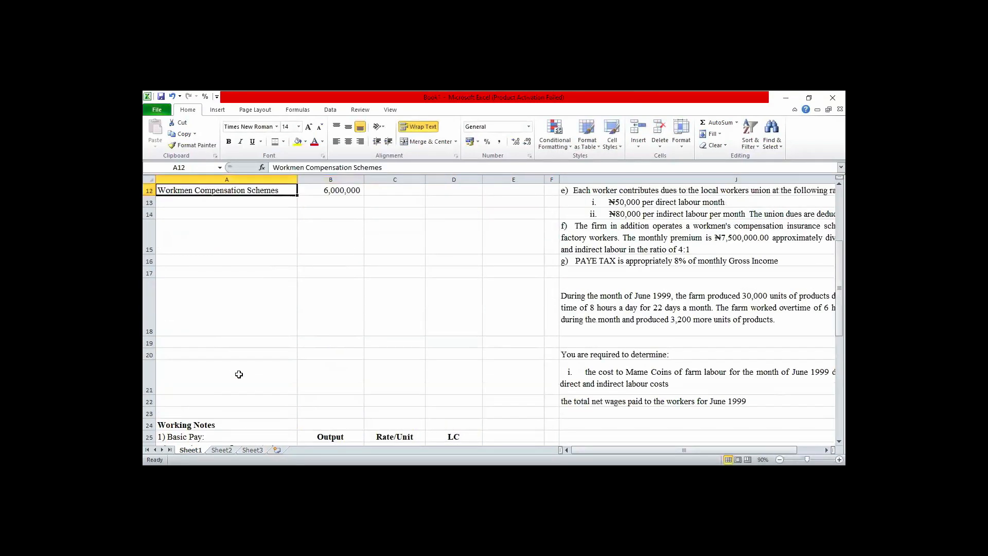
key("Right")
key("Right")
type("=")
key("Down")
key("Down")
key("Down")
key("Down")
key("Down")
key("Down")
key("Down")
key("Down")
key("Down")
key("Down")
key("Down")
key("Down")
key("Down")
key("Down")
key("Down")
key("Down")
key("Down")
key("Down")
key("Down")
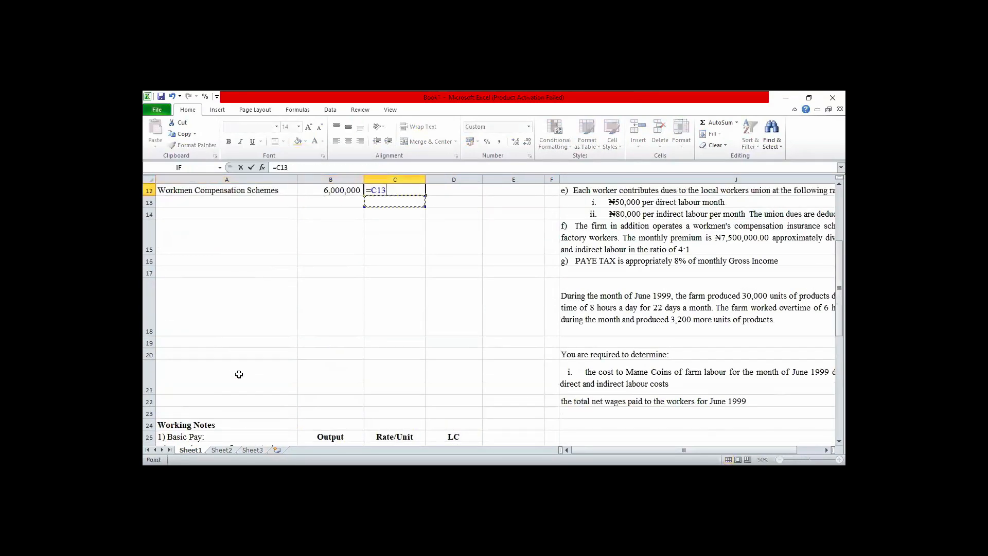
key("Down")
key("Down")
key("Down")
key("Down")
key("Down")
key("Down")
key("Down")
key("Down")
key("Down")
key("Down")
key("Down")
key("Down")
key("Down")
key("Down")
key("Down")
key("Down")
key("Down")
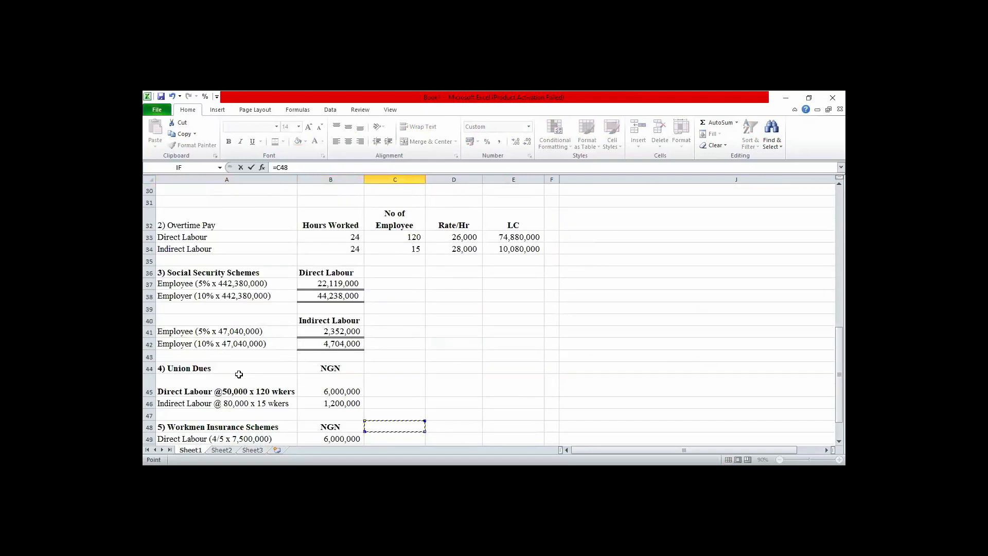
key("Down")
key("Down")
key("Down")
key("Down")
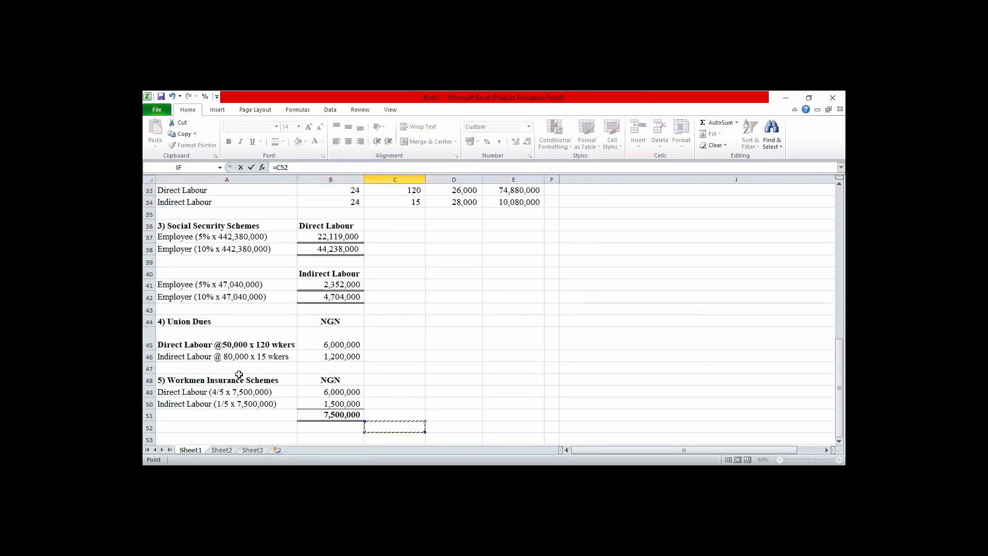
key("Up")
key("Up")
key("Left")
key("Return")
Total the direct and indirect workmen compensation amounts in D12 with AutoSum.
key("Up")
key("Up")
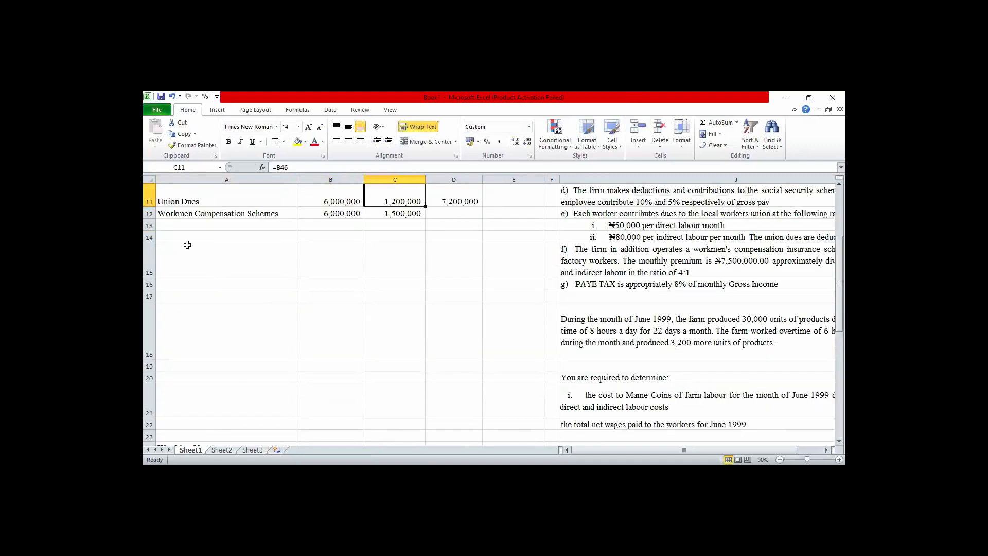
left_click_drag(314, 214, 453, 214)
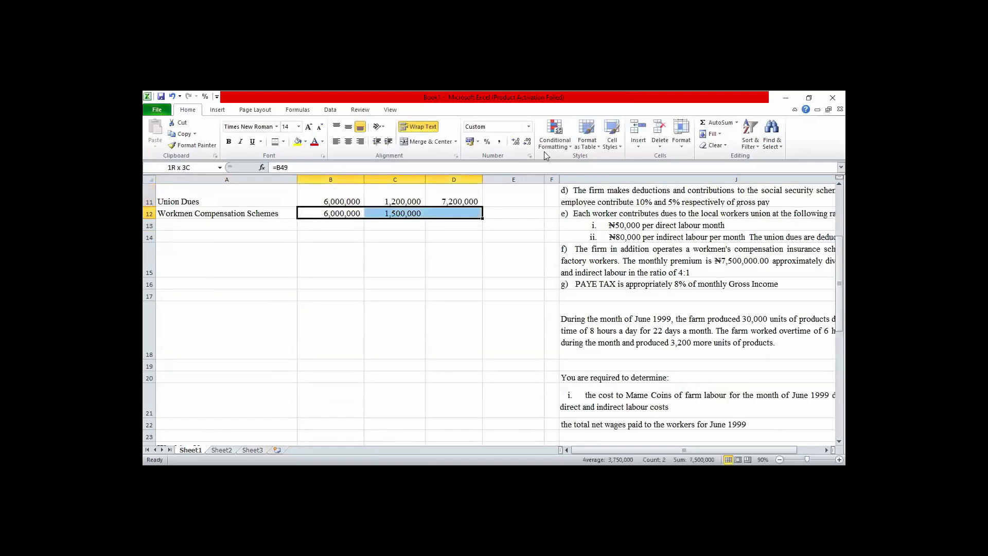
left_click(718, 123)
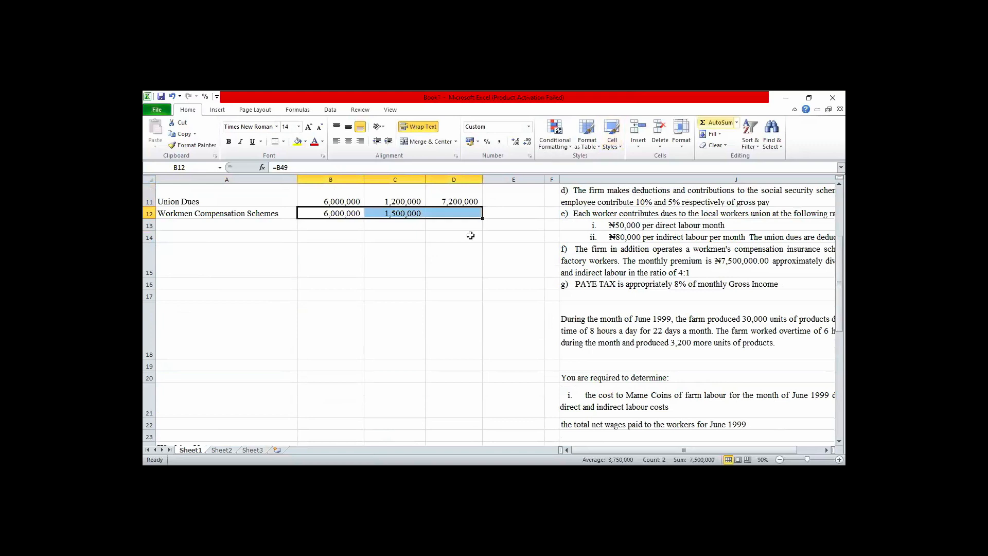
Enter the label "PAYE Tax @ 8% of Gross Income" in A13.
left_click(227, 220)
key("Down")
key("Down")
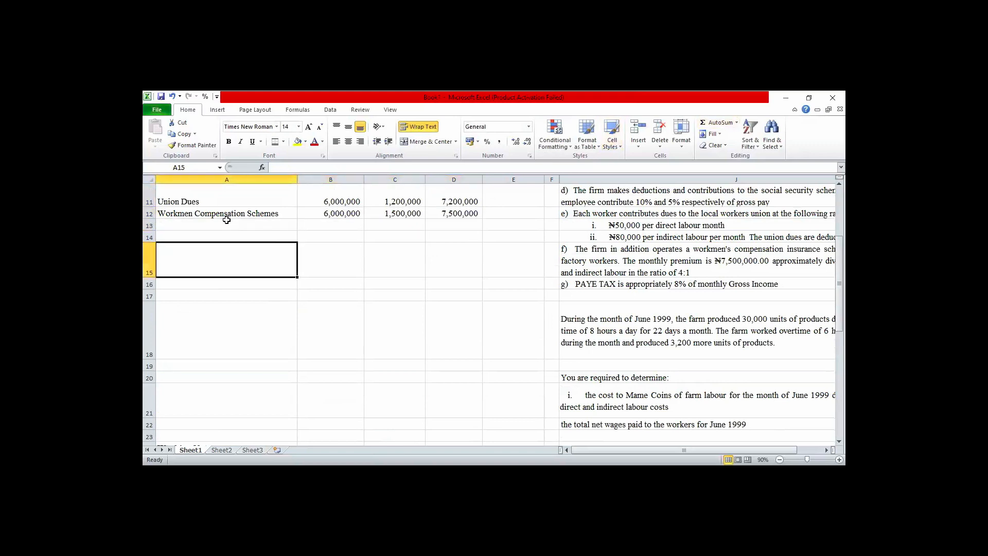
key("Down")
key("Down")
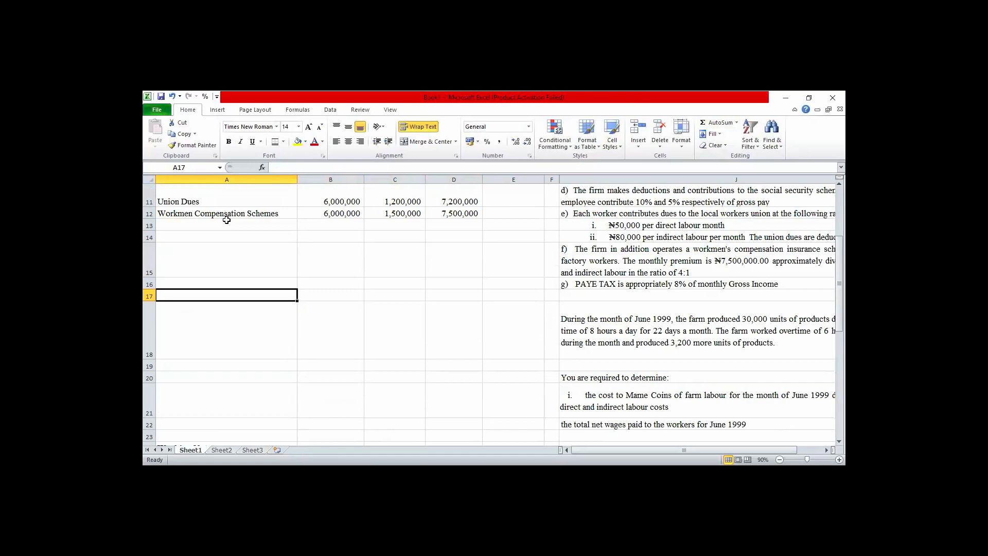
left_click(184, 223)
type("P")
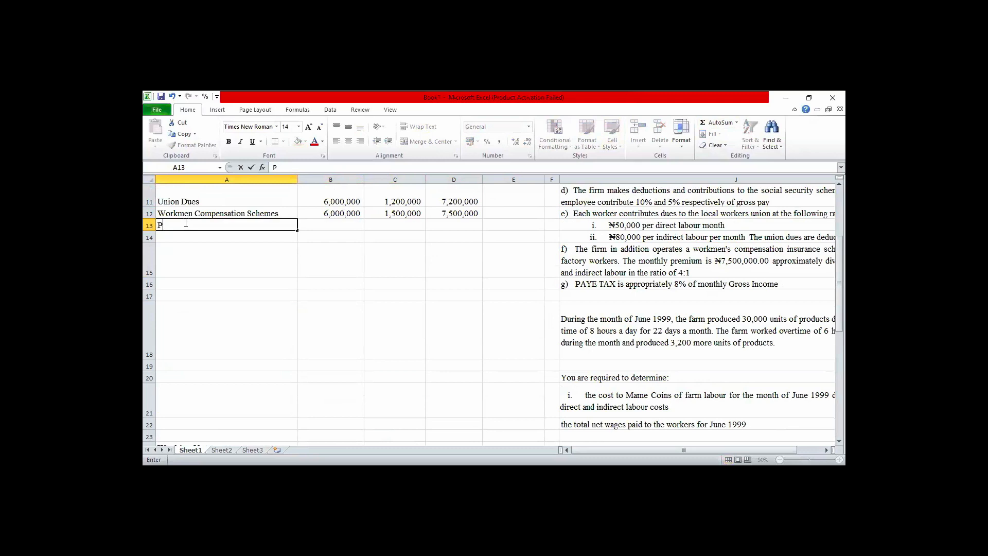
type("AYE Tax")
type("@ 8% of Gross ")
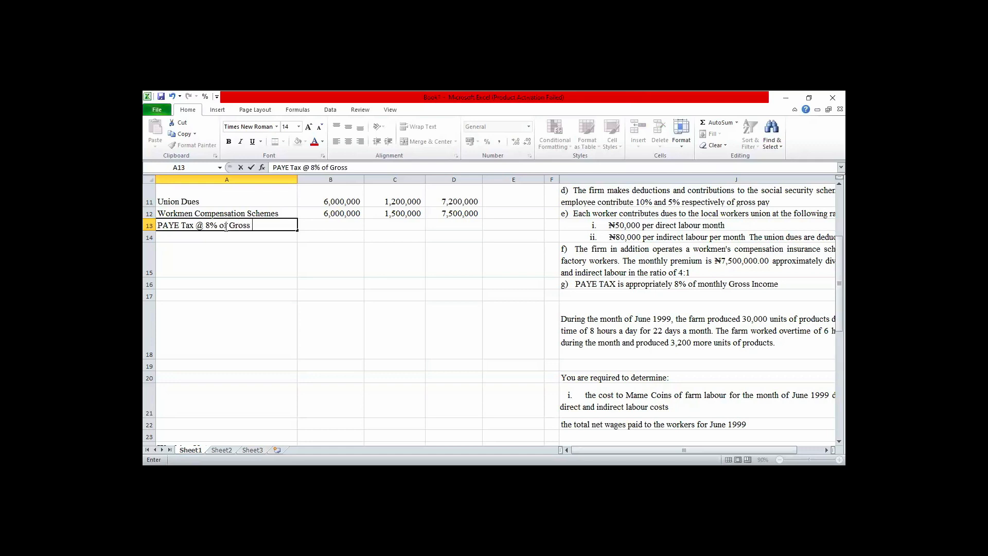
type("Income")
key("Tab")
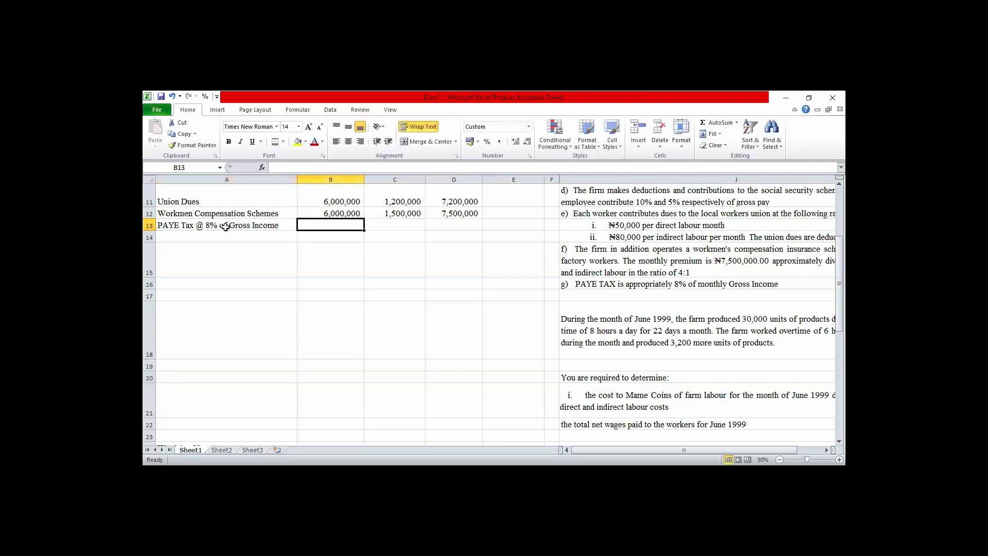
Calculate the direct labour PAYE tax in B13 with the formula =8%*B7.
type("=")
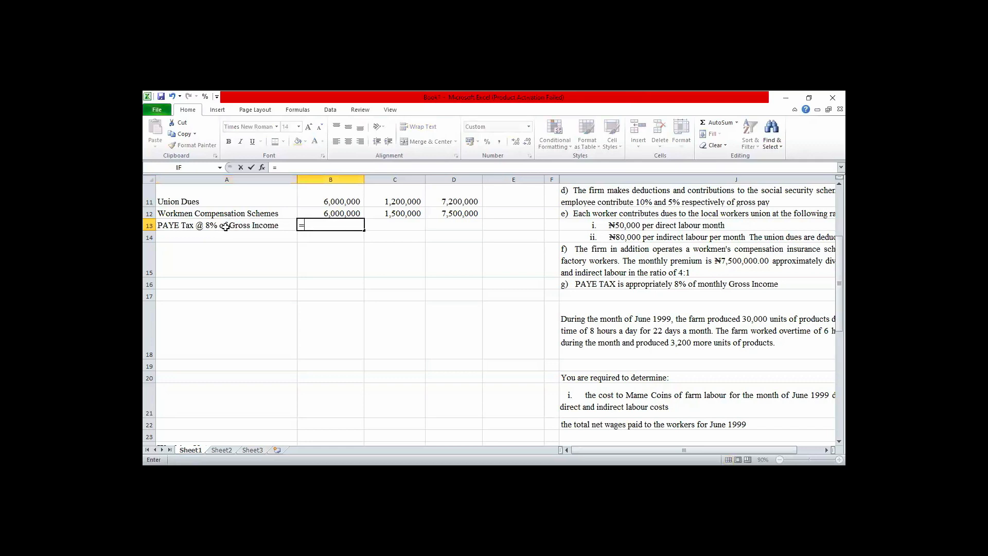
type("8%*")
key("Up")
key("Up")
key("Up")
key("Up")
key("Up")
key("Up")
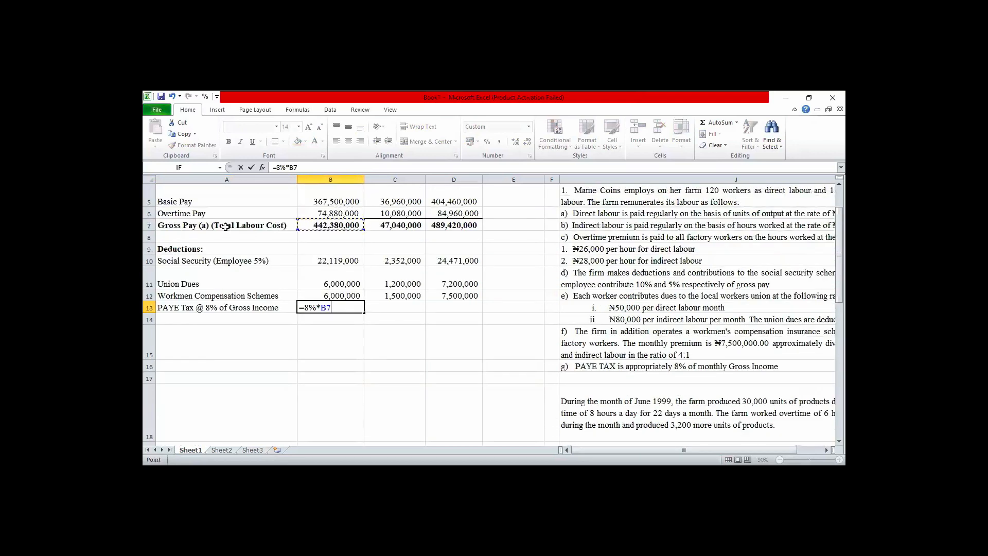
key("Return")
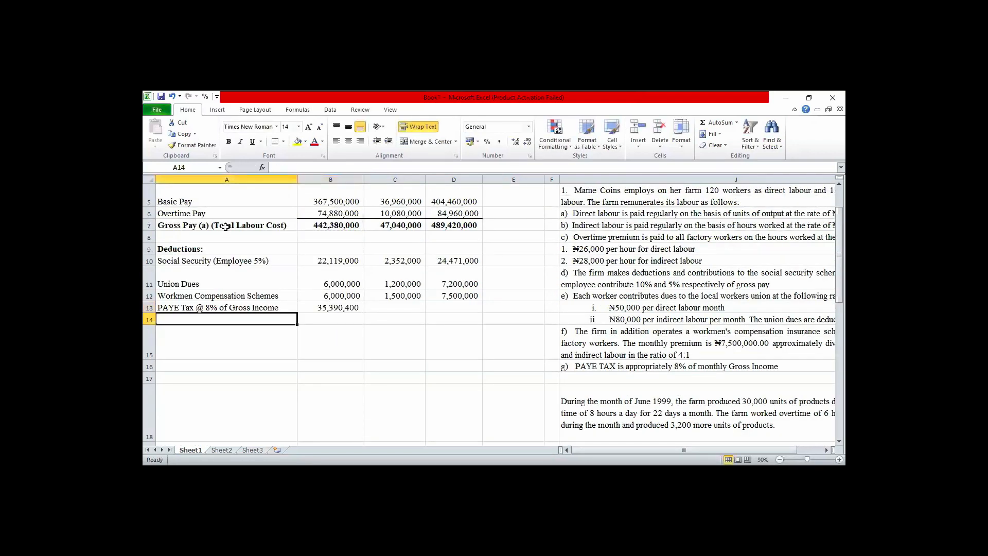
Calculate the indirect labour PAYE tax in C13 with the formula =8%*C7.
key("Up")
key("Right")
key("Right")
key("Right")
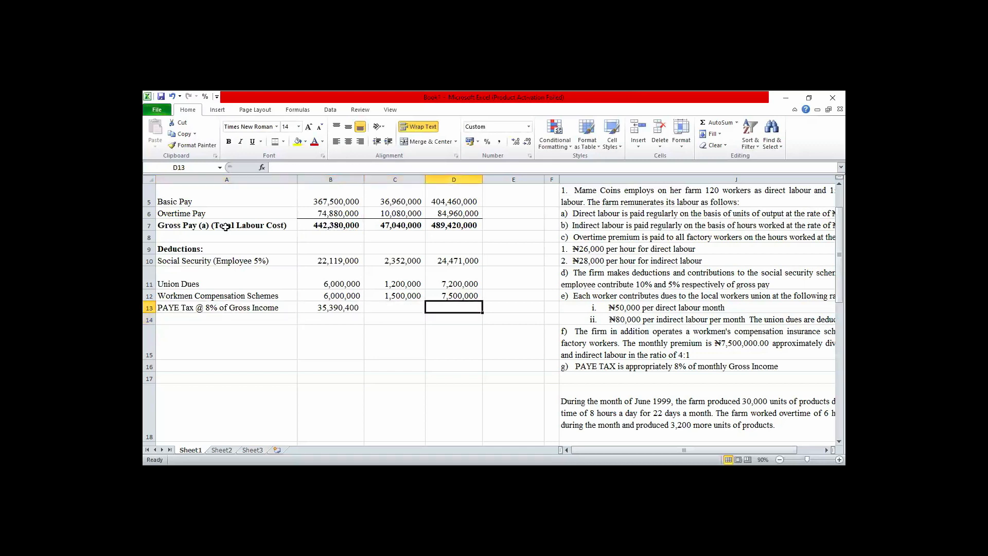
key("Left")
type("=")
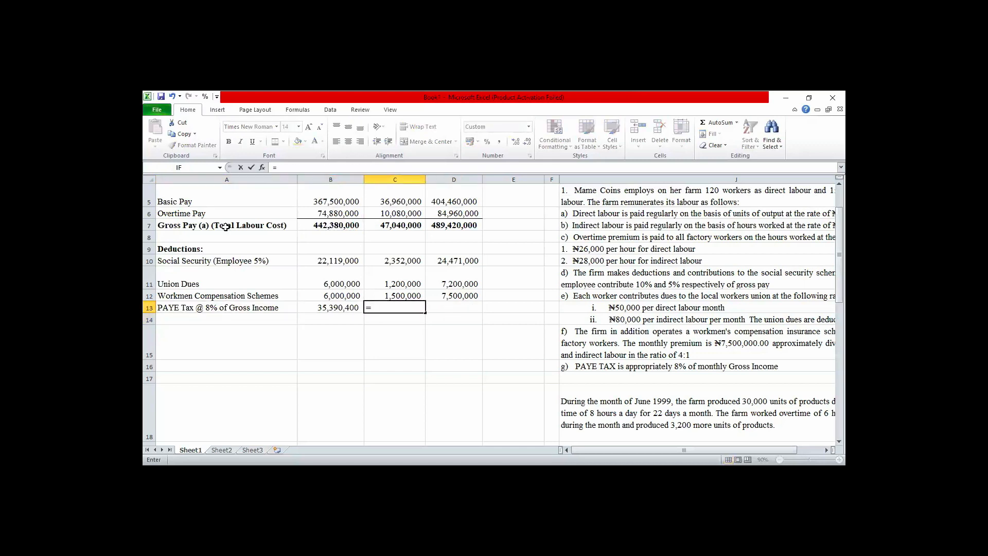
type("8%*")
key("Up")
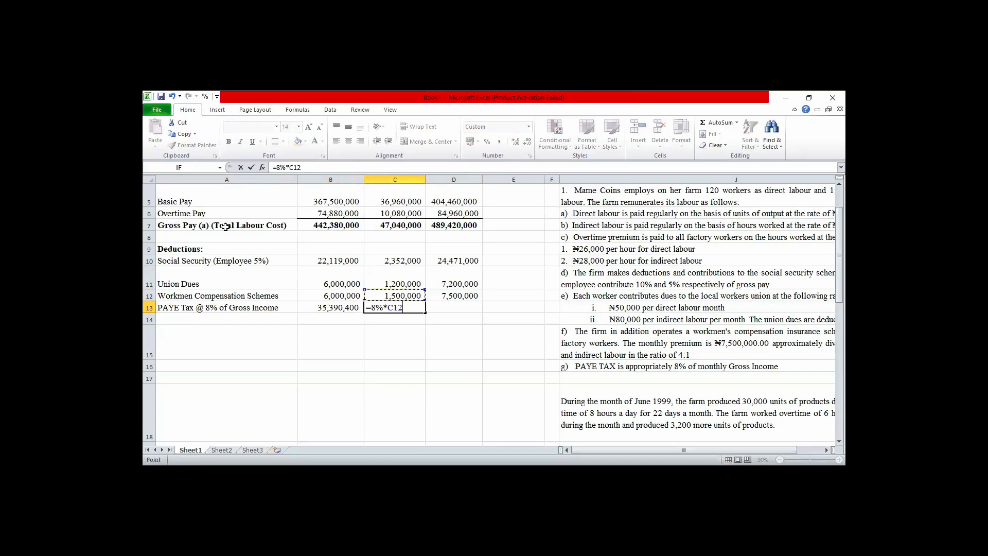
key("Up")
key("Up")
key("Up")
key("Up")
key("Return")
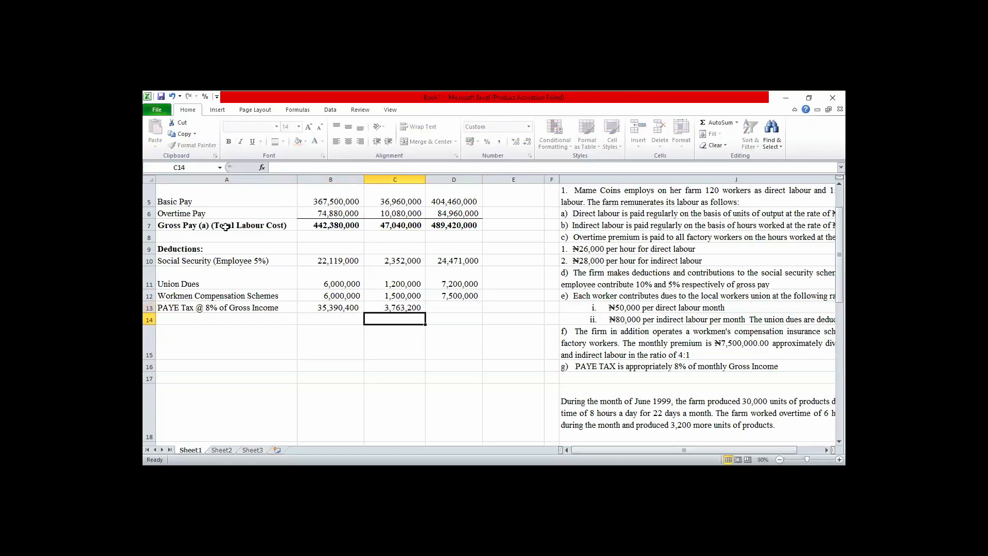
Total the direct and indirect PAYE tax amounts in D13 with AutoSum.
left_click(333, 305)
key("shift+Right")
key("shift+Right")
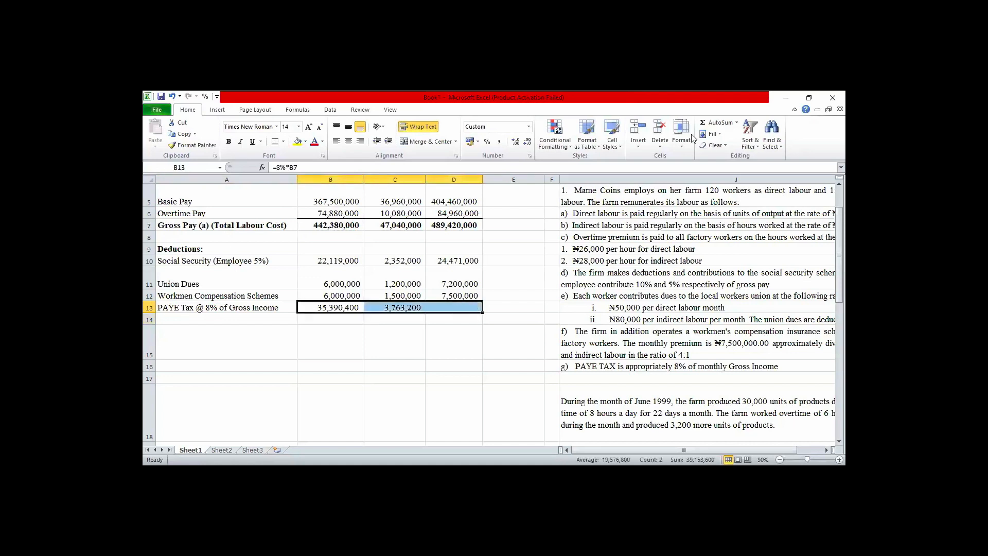
left_click(718, 122)
left_click(455, 364)
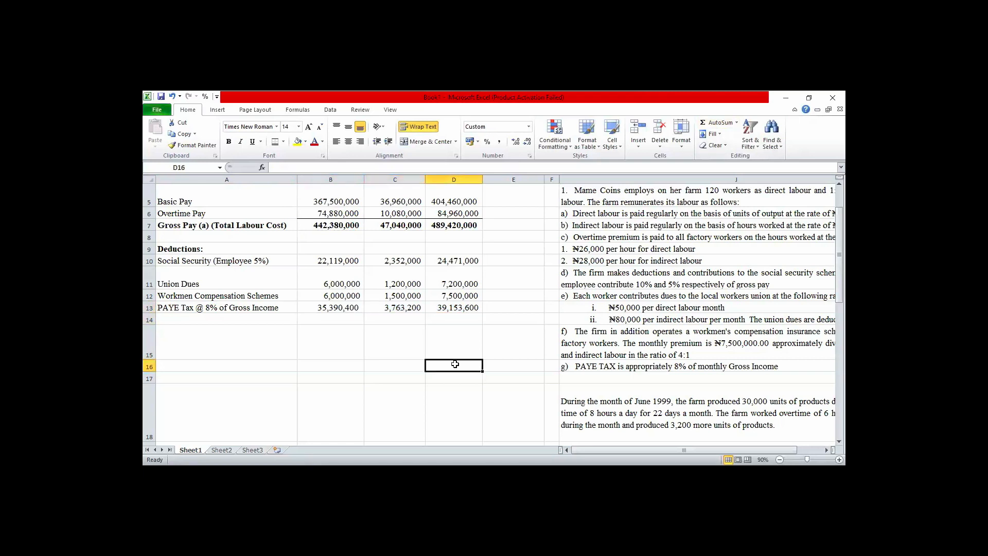
Make the social security deductions negative by changing B10 to =-B37 and C10 to =-B41.
left_click(346, 261)
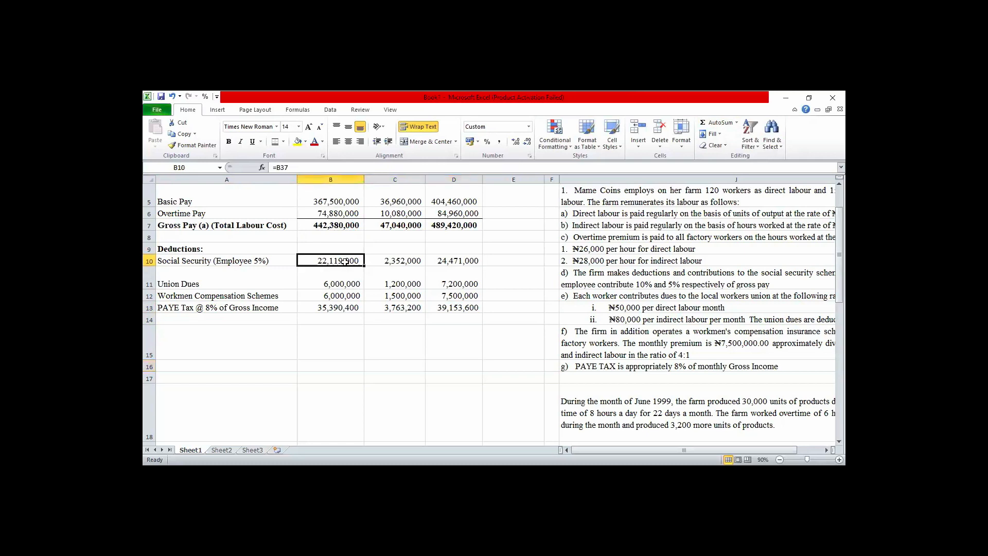
left_click(275, 167)
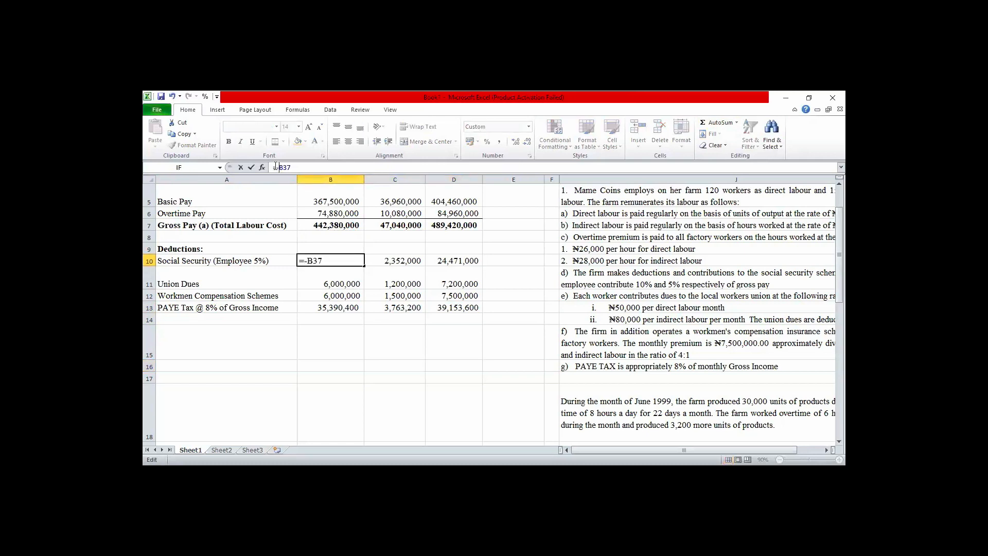
key("Return")
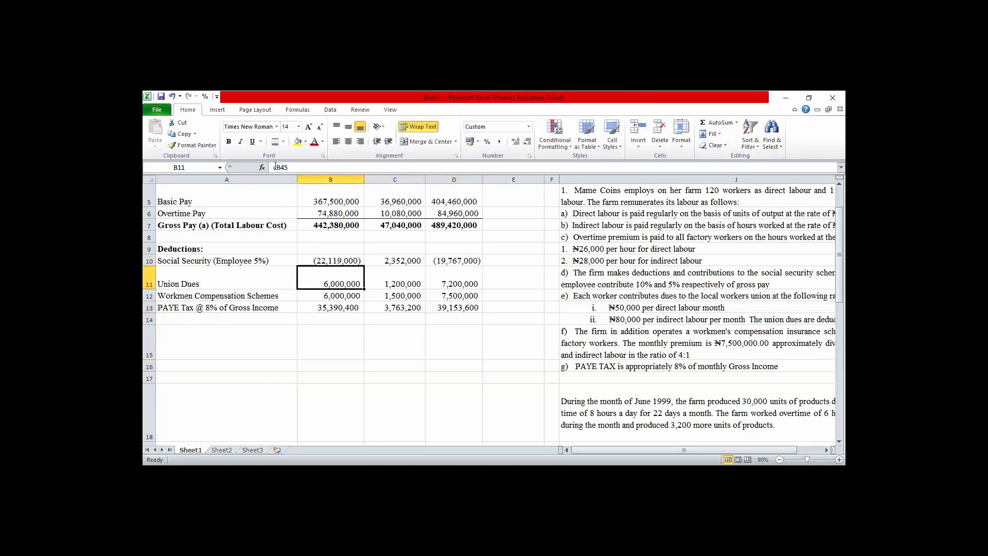
left_click(400, 261)
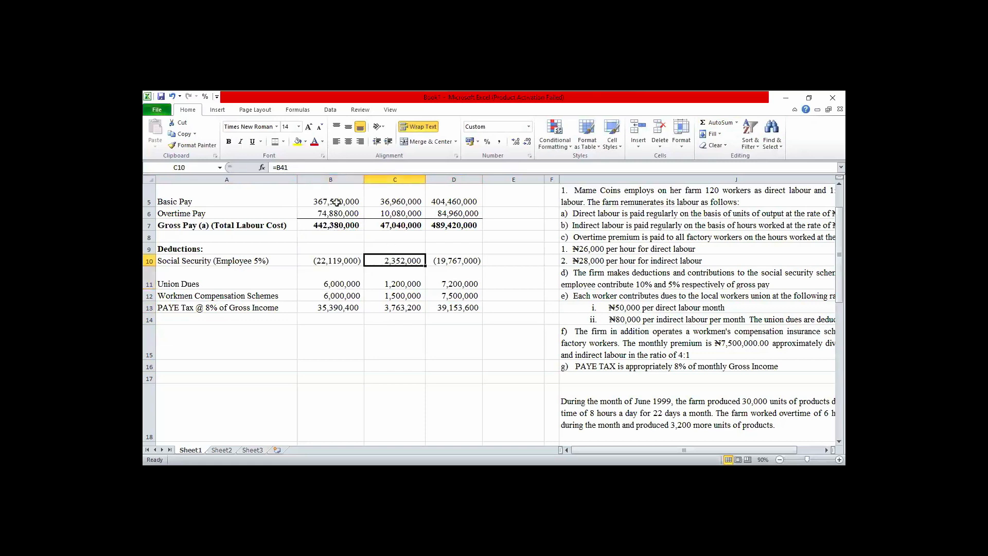
left_click(276, 167)
type("-")
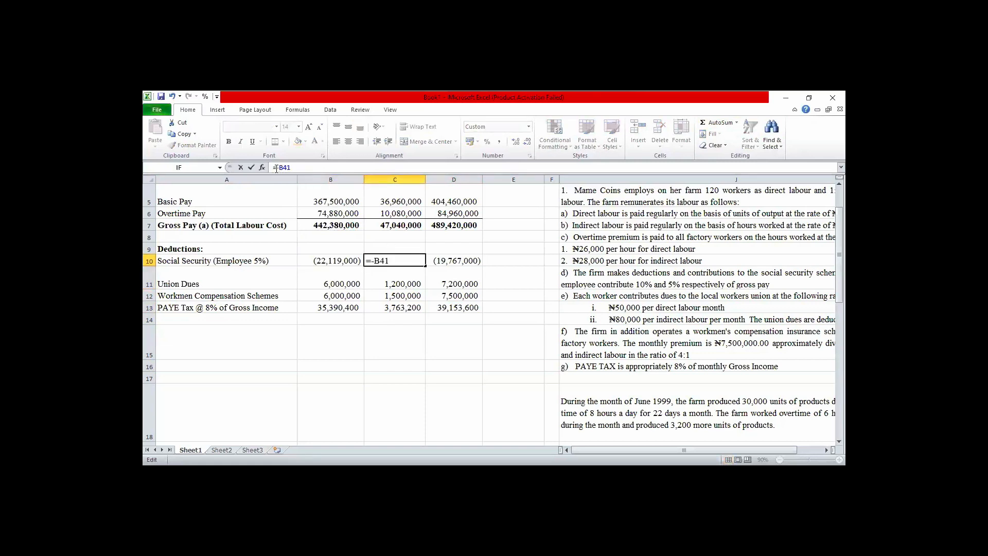
key("Tab")
Make the union dues deductions negative by changing B11 to =-B45 and C11 to =-B46.
key("Down")
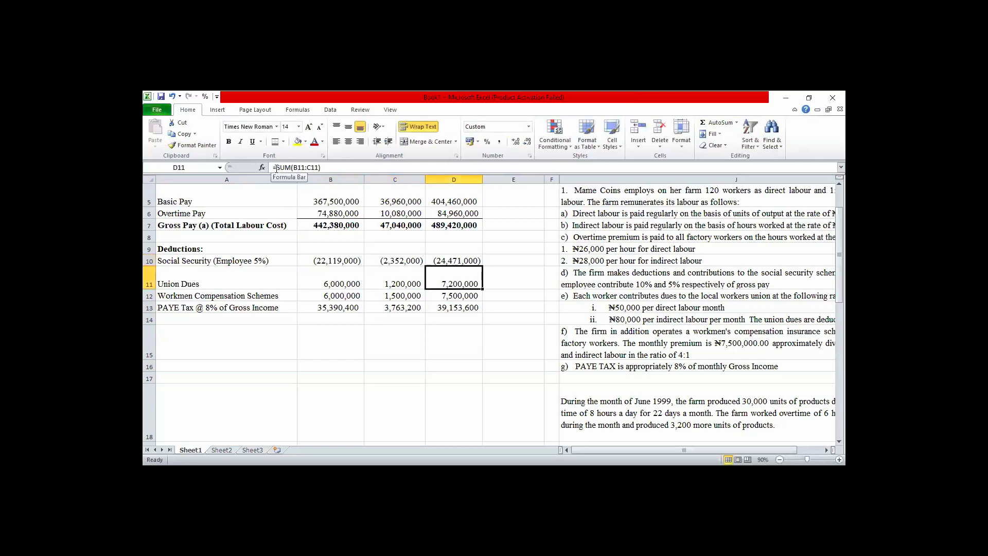
key("Left")
key("Left")
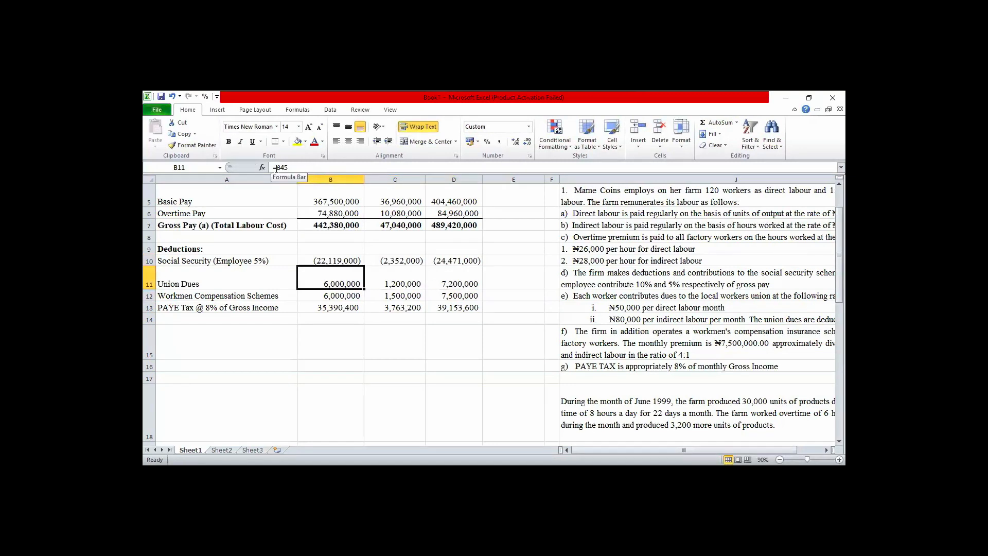
left_click(277, 168)
type("-")
key("Tab")
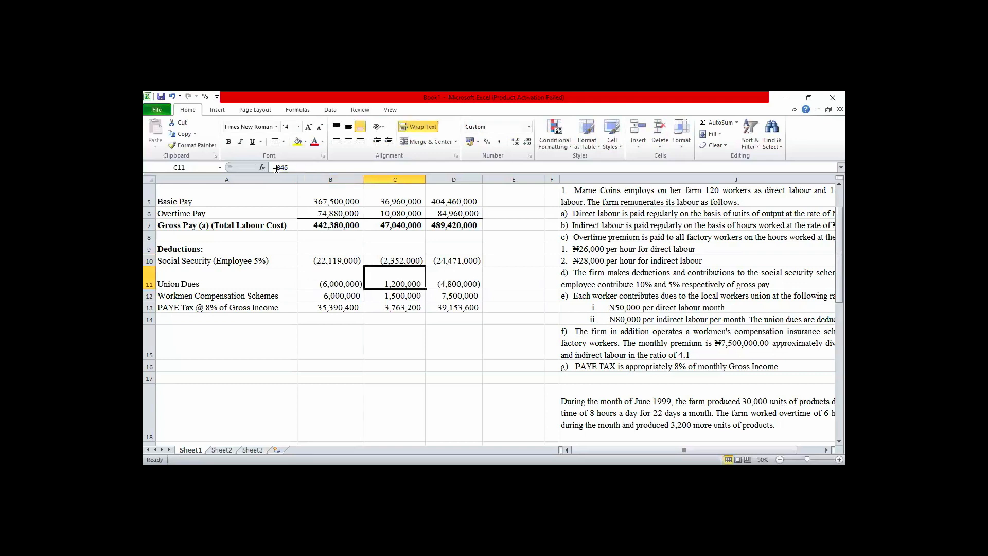
left_click(276, 168)
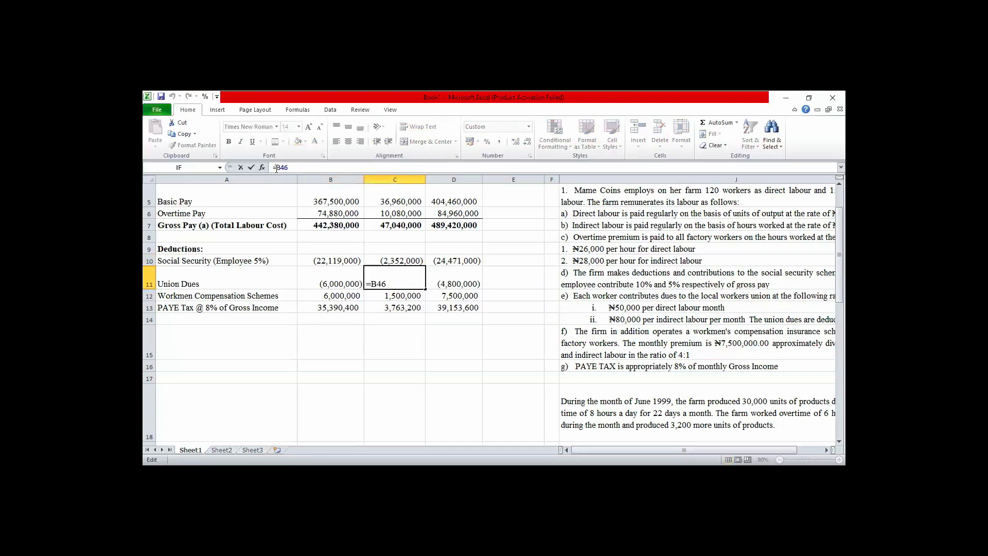
type("-")
key("Return")
Make the workmen compensation deductions negative by changing B12 to =-B49 and C12 to =-B50.
left_click(276, 168)
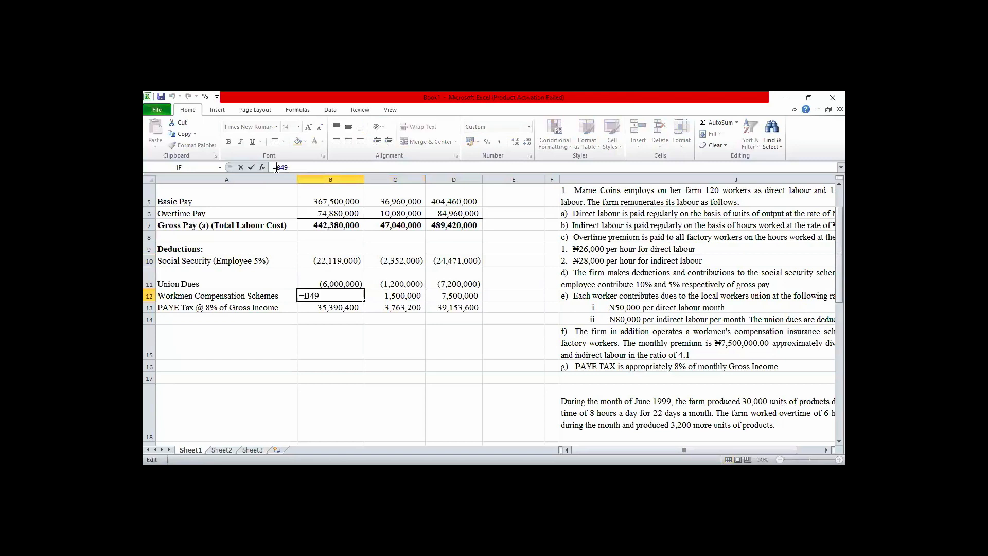
type("-")
key("Tab")
left_click(276, 168)
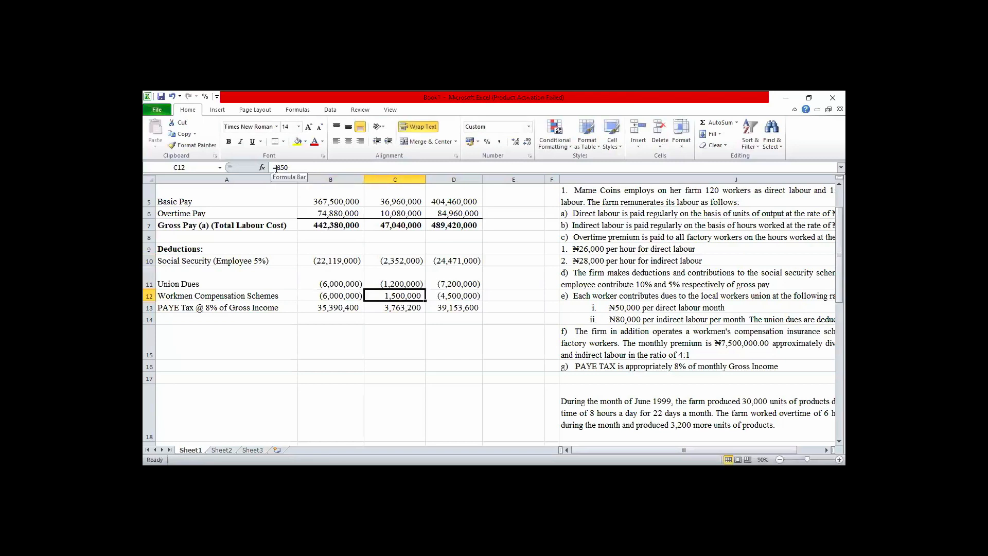
type("-")
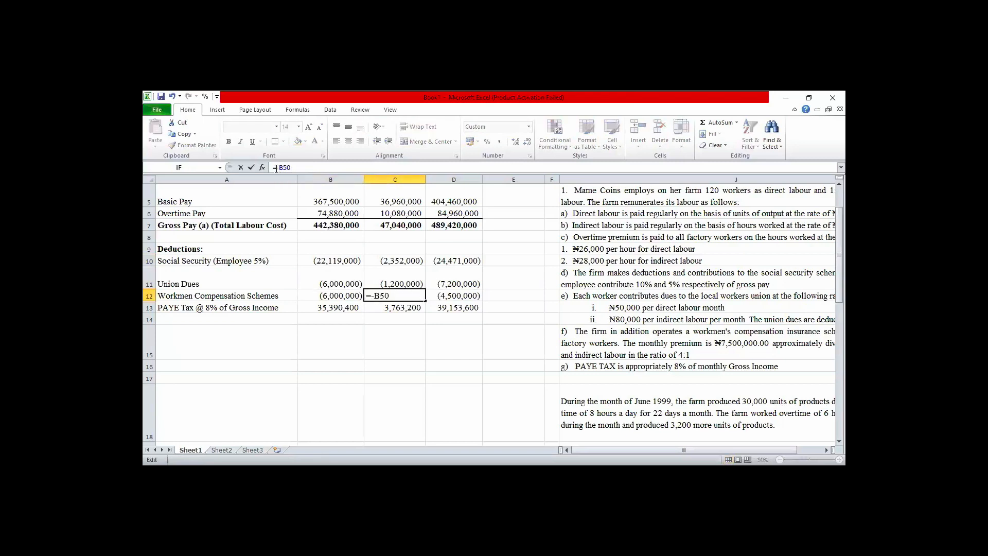
key("Return")
Make the PAYE tax deductions negative by changing B13 to =-8%*B7 and C13 to =-8%*C7.
left_click(277, 168)
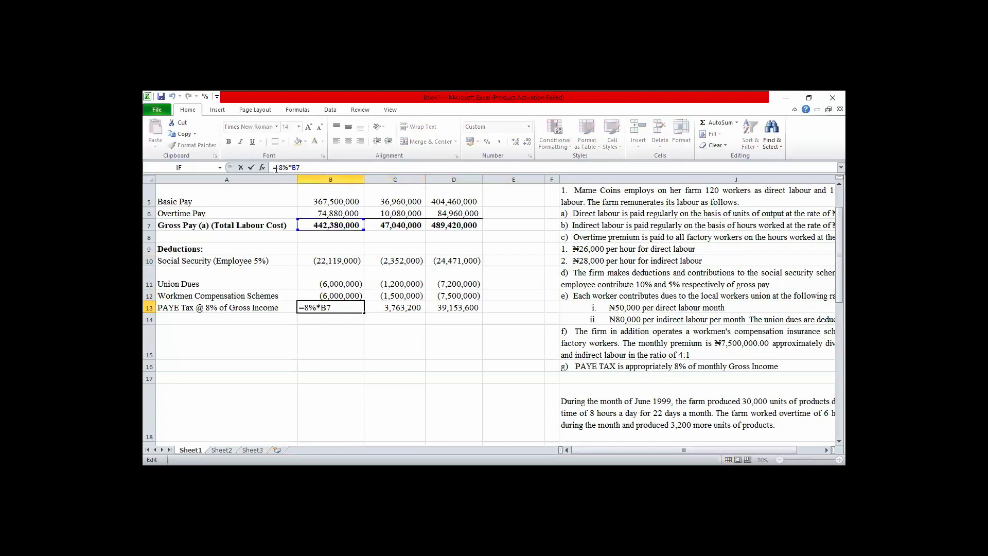
type("-")
key("Tab")
left_click(277, 169)
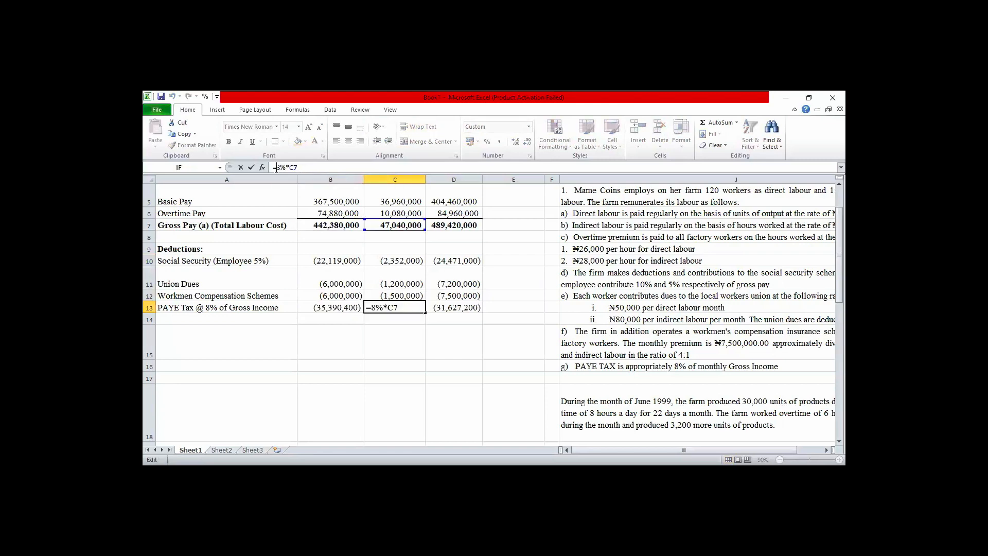
type("-")
key("Return")
Sum gross pay and the deductions for all three columns into row 14 by applying AutoSum to B7:D14.
key("Left")
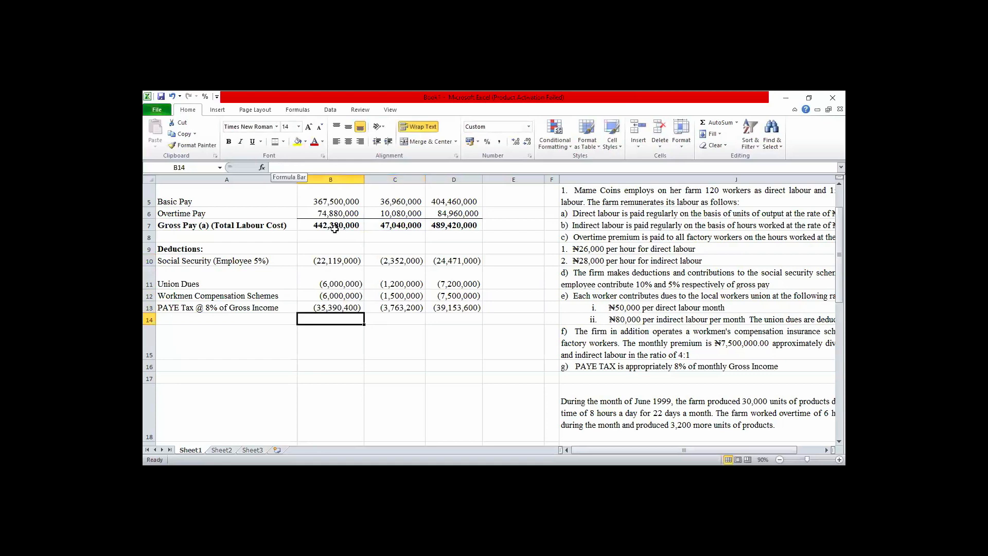
left_click(333, 226)
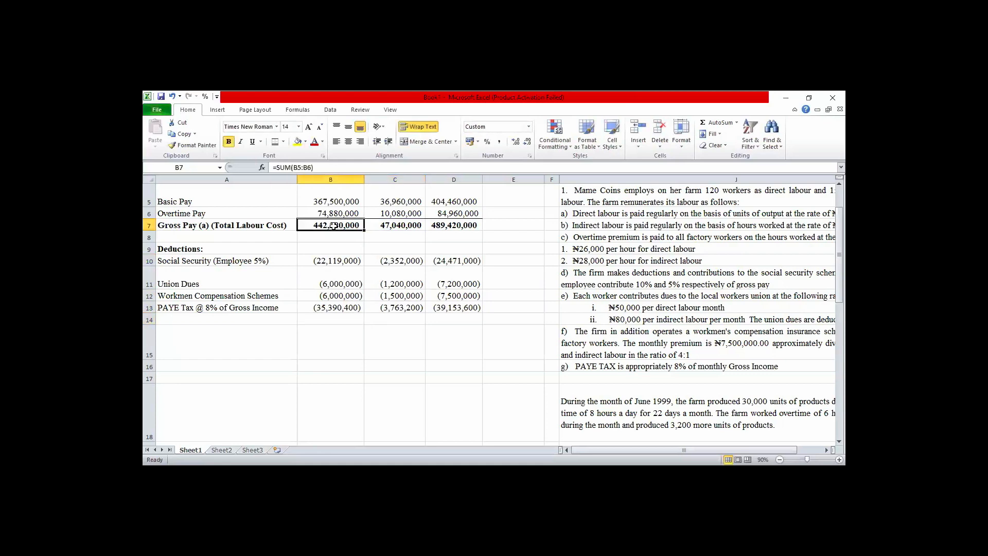
key("shift+Right")
key("shift+Right")
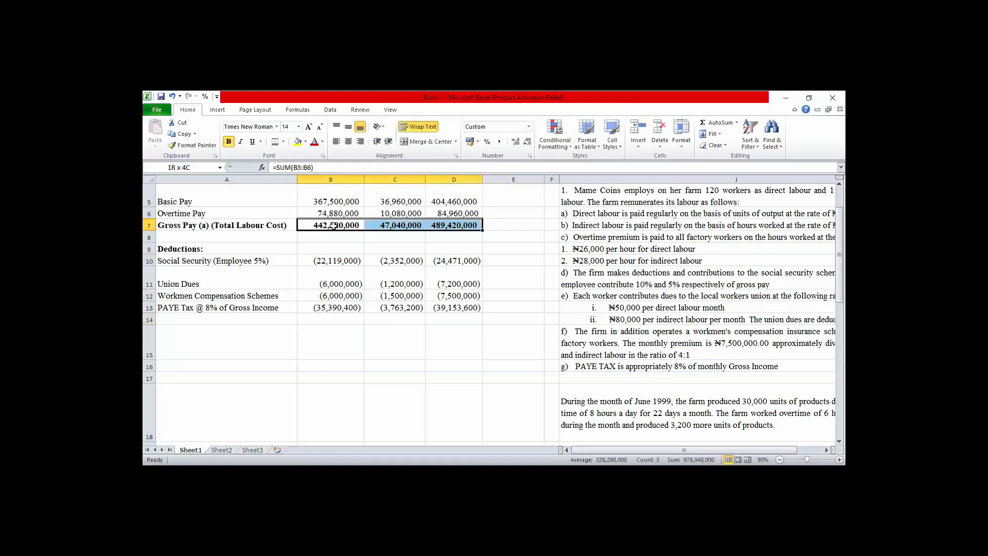
key("shift+Down")
key("shift+Down")
key("shift+Down")
key("shift+Down")
key("shift+Down")
key("shift+Down")
key("shift+Down")
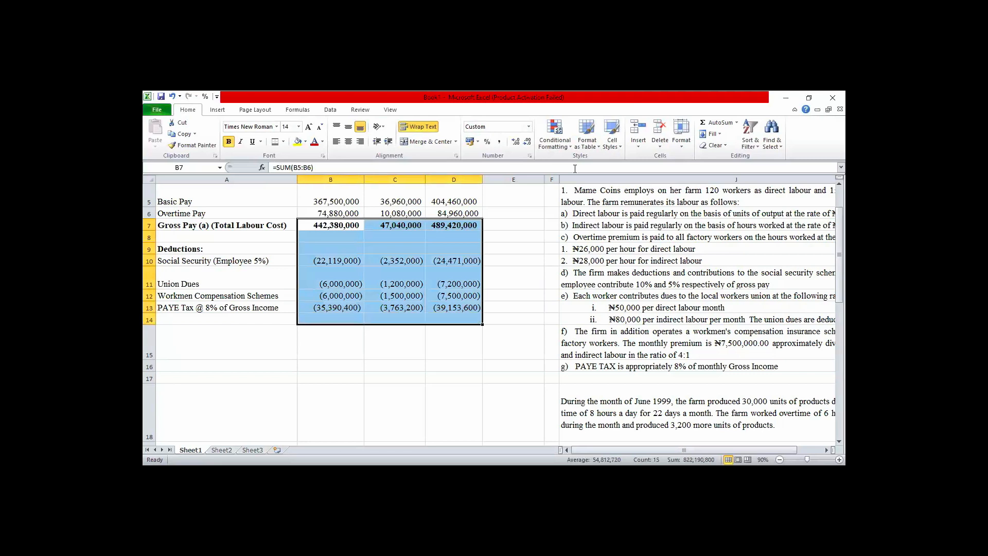
left_click(717, 123)
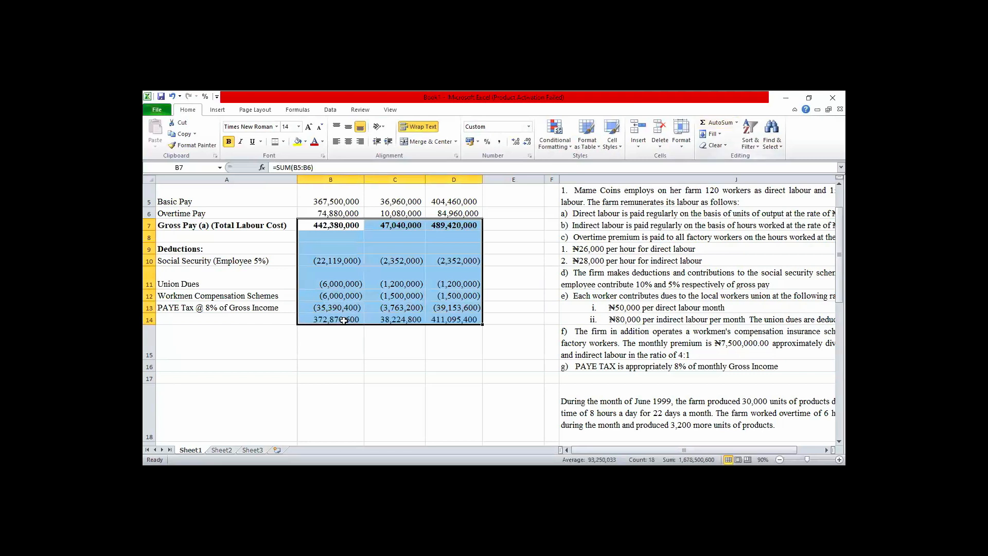
Format the totals in B14:D14 with a top and double bottom border and bold text.
left_click(340, 317)
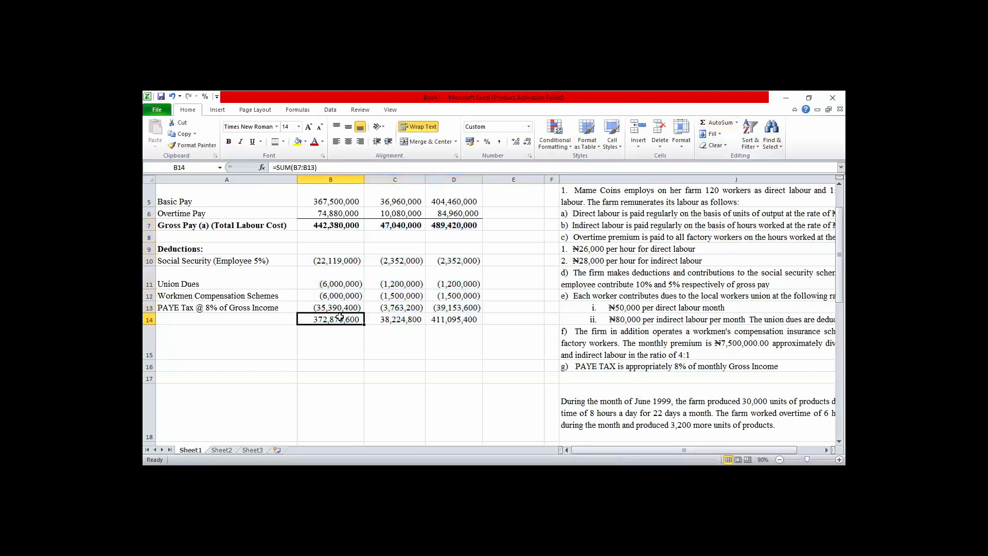
key("shift+Right")
key("shift+Right")
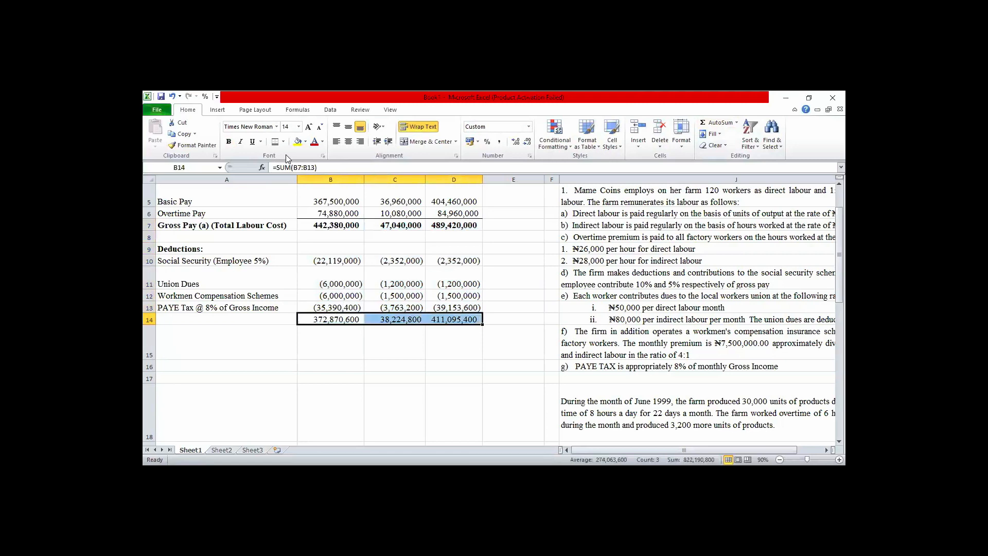
left_click(275, 144)
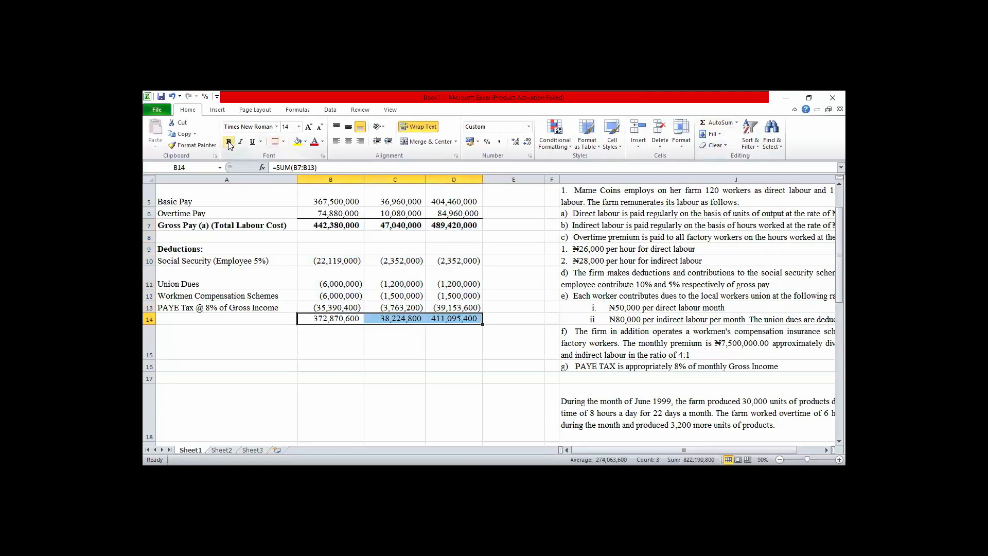
left_click(229, 142)
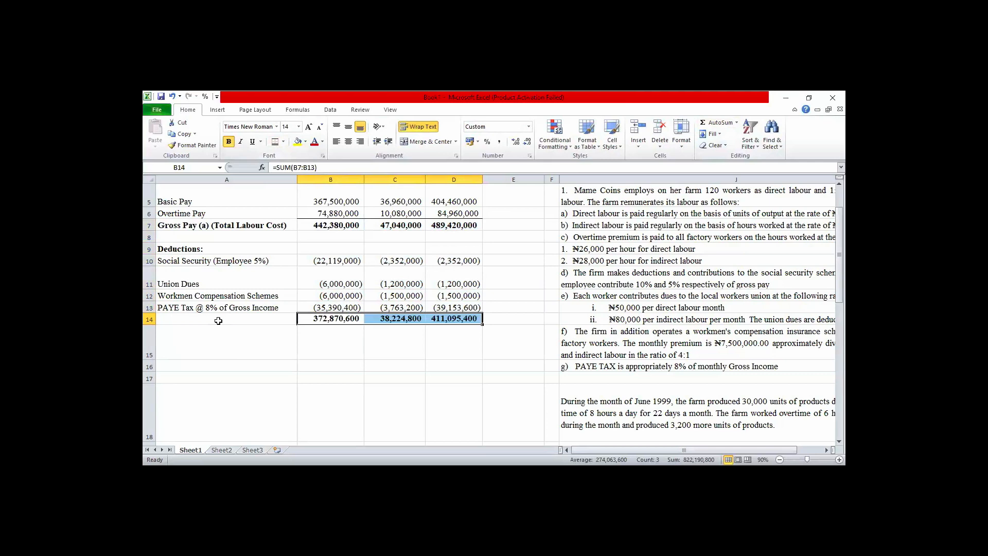
left_click(218, 321)
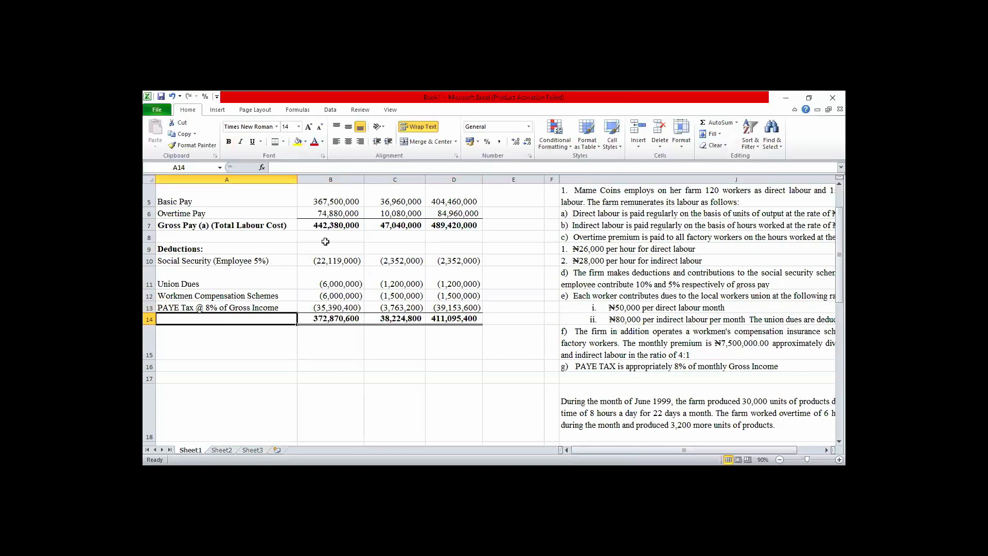
left_click(341, 224)
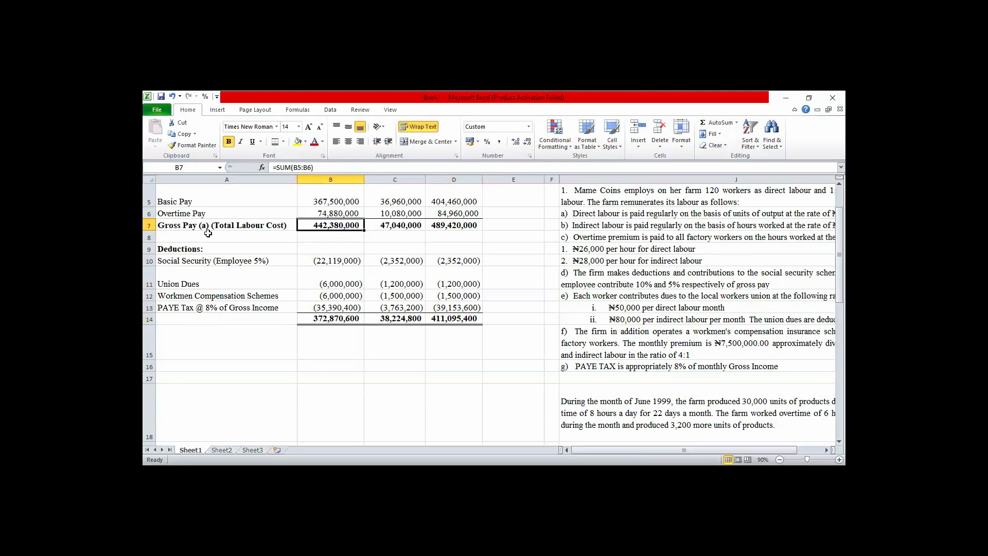
left_click(187, 226)
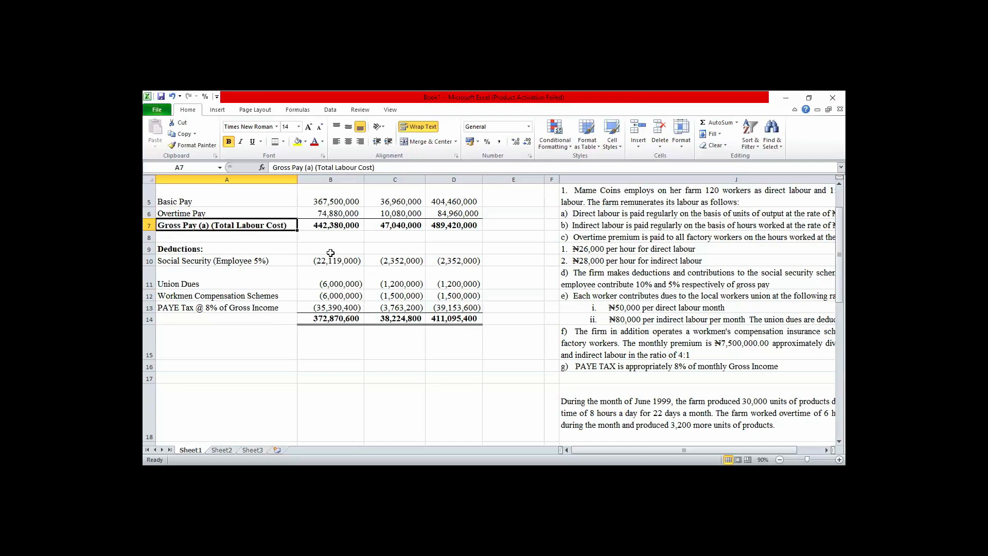
left_click(325, 223)
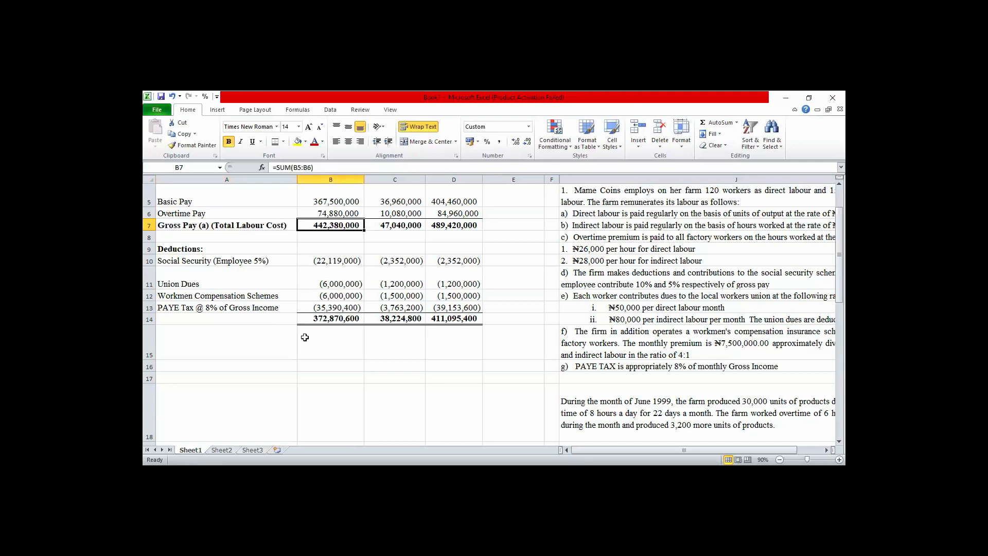
Enter the label "Net Pay (b)" in A14 and make it bold.
left_click(231, 318)
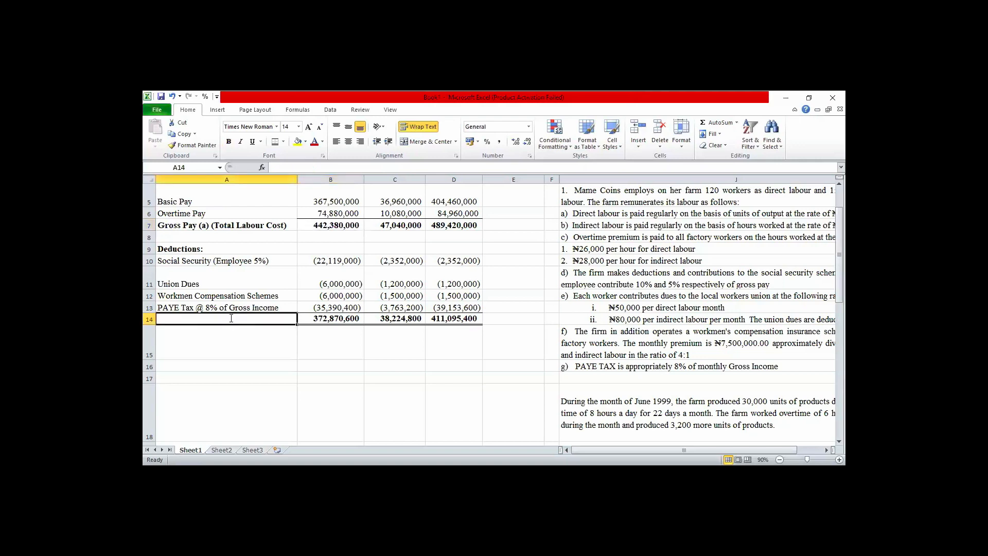
type("Net ")
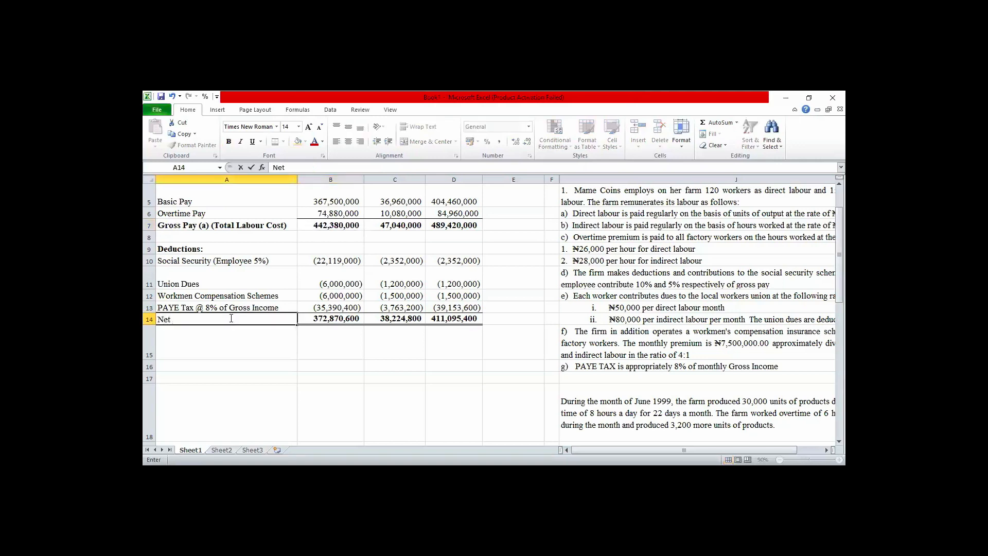
type("Pay (b)")
left_click(229, 345)
left_click(182, 318)
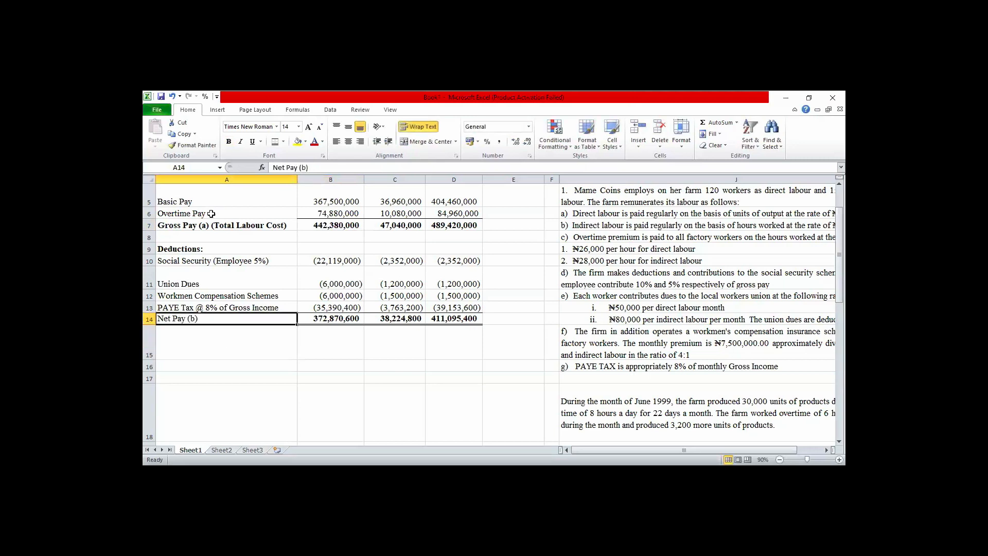
left_click(229, 142)
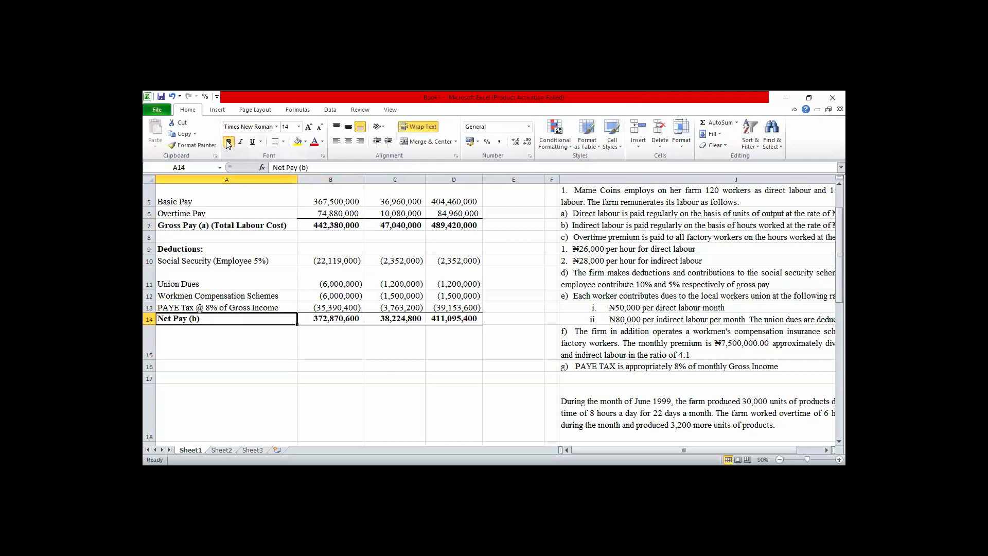